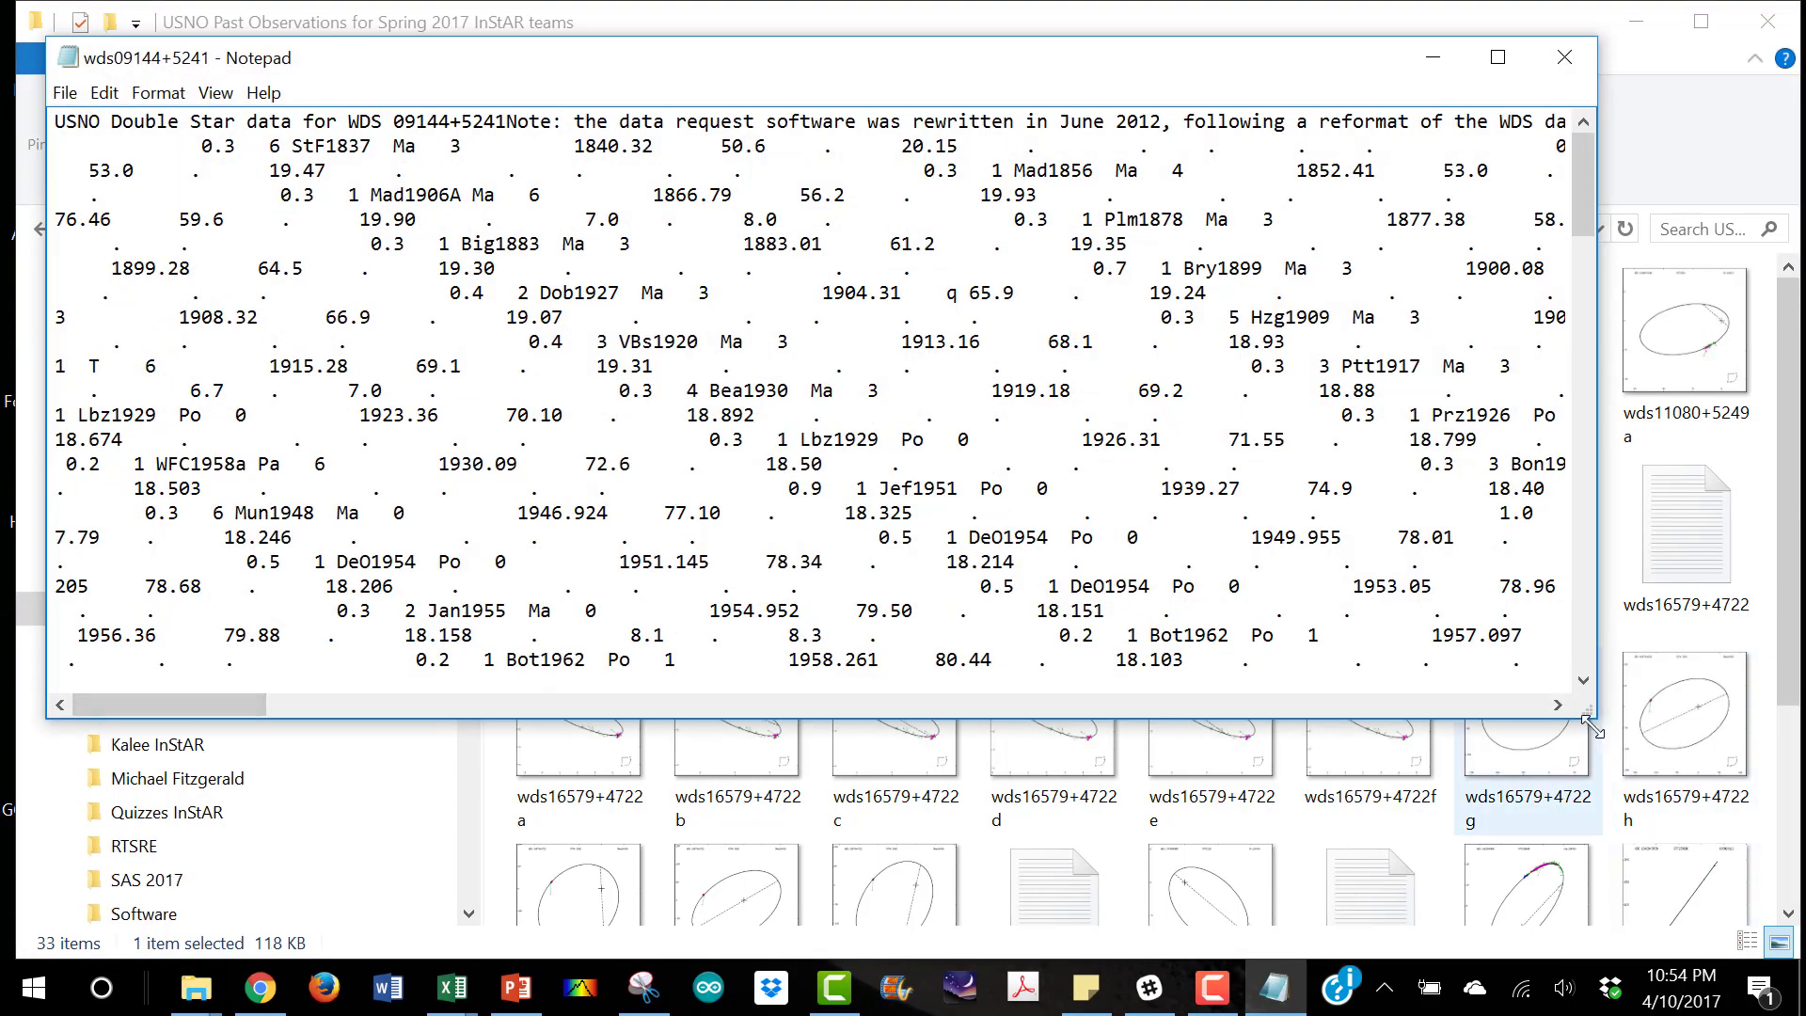
Copy all the text of wds09144+5241, switch to Word, and create a blank document in an enlarged window
left_click_drag(1595, 716, 1626, 930)
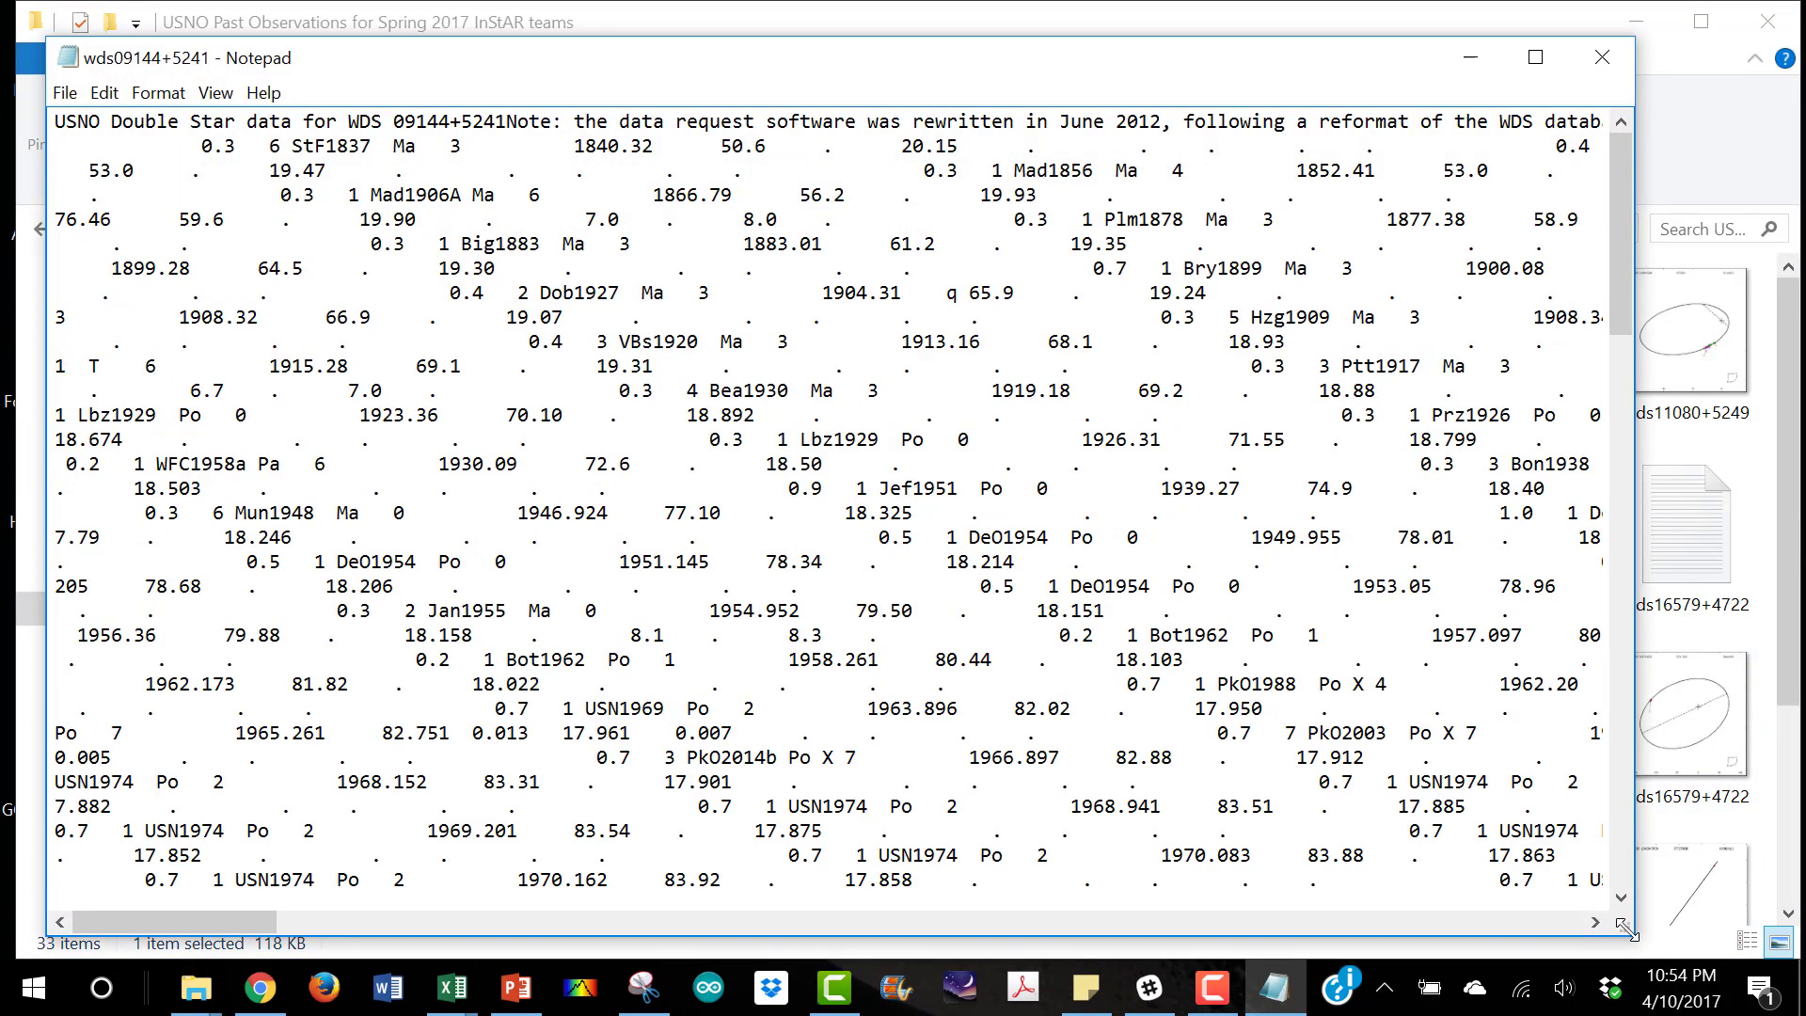
key("ctrl+a")
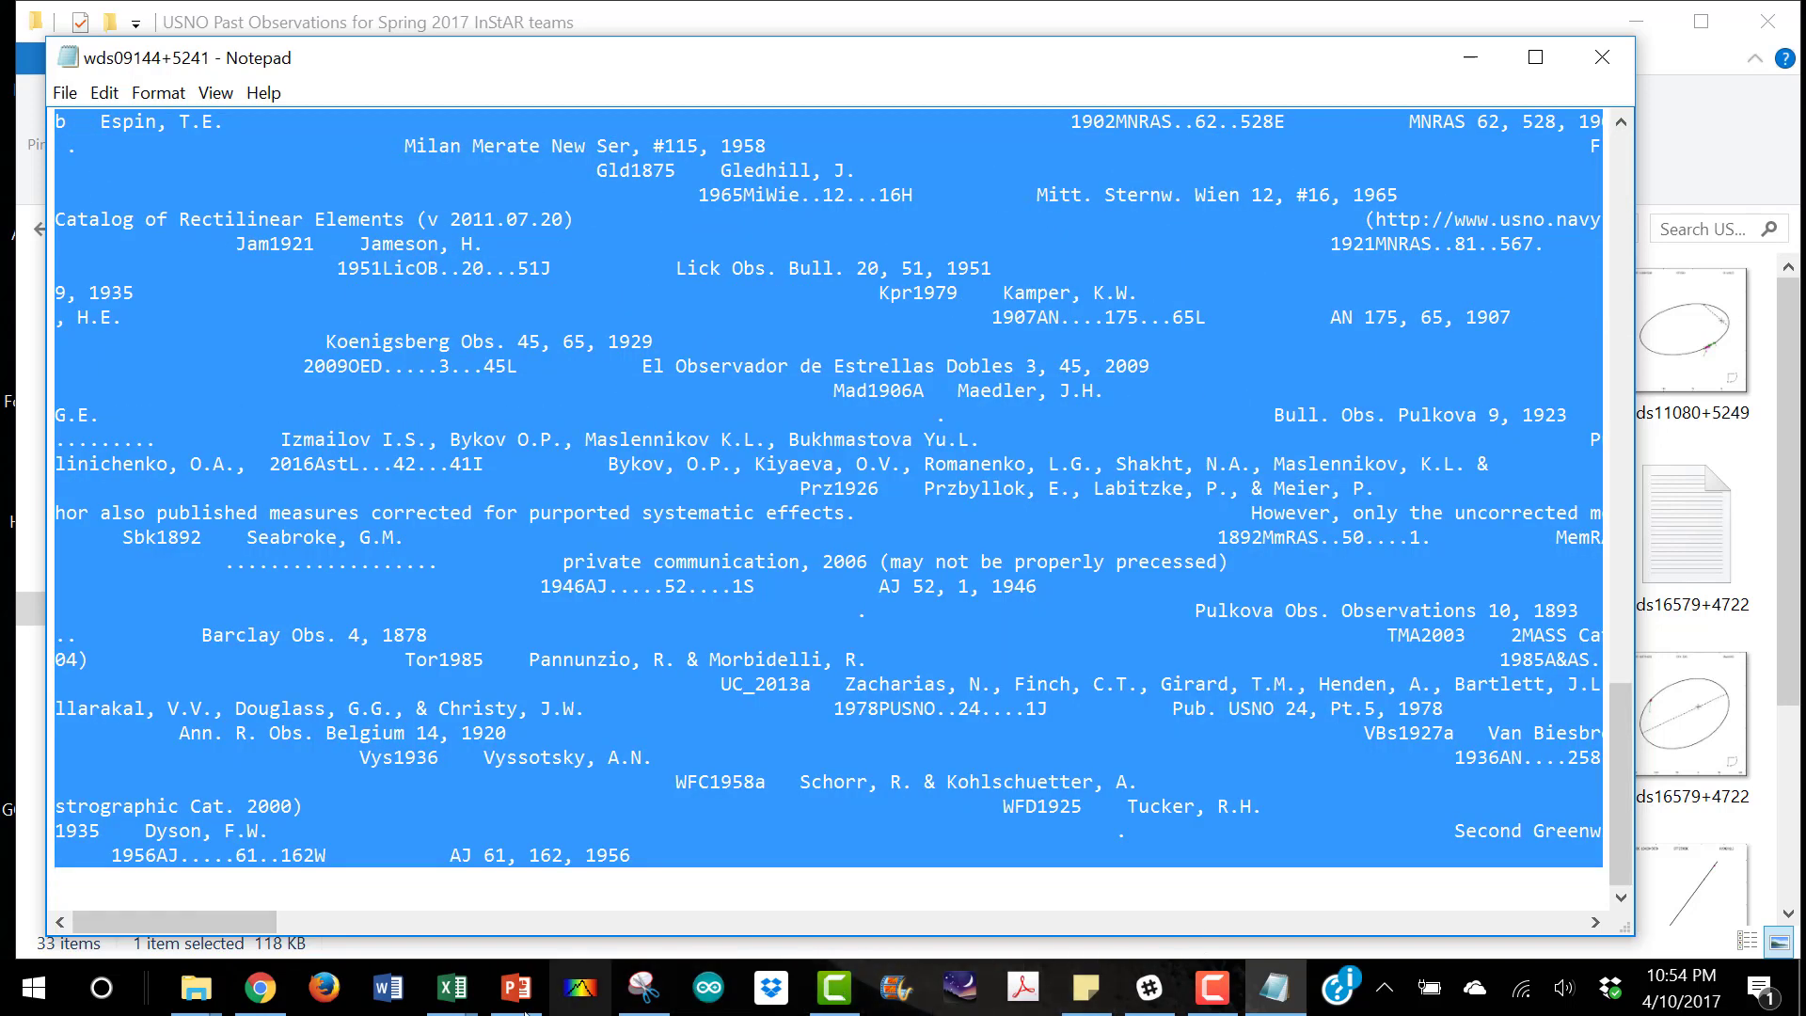
left_click(388, 987)
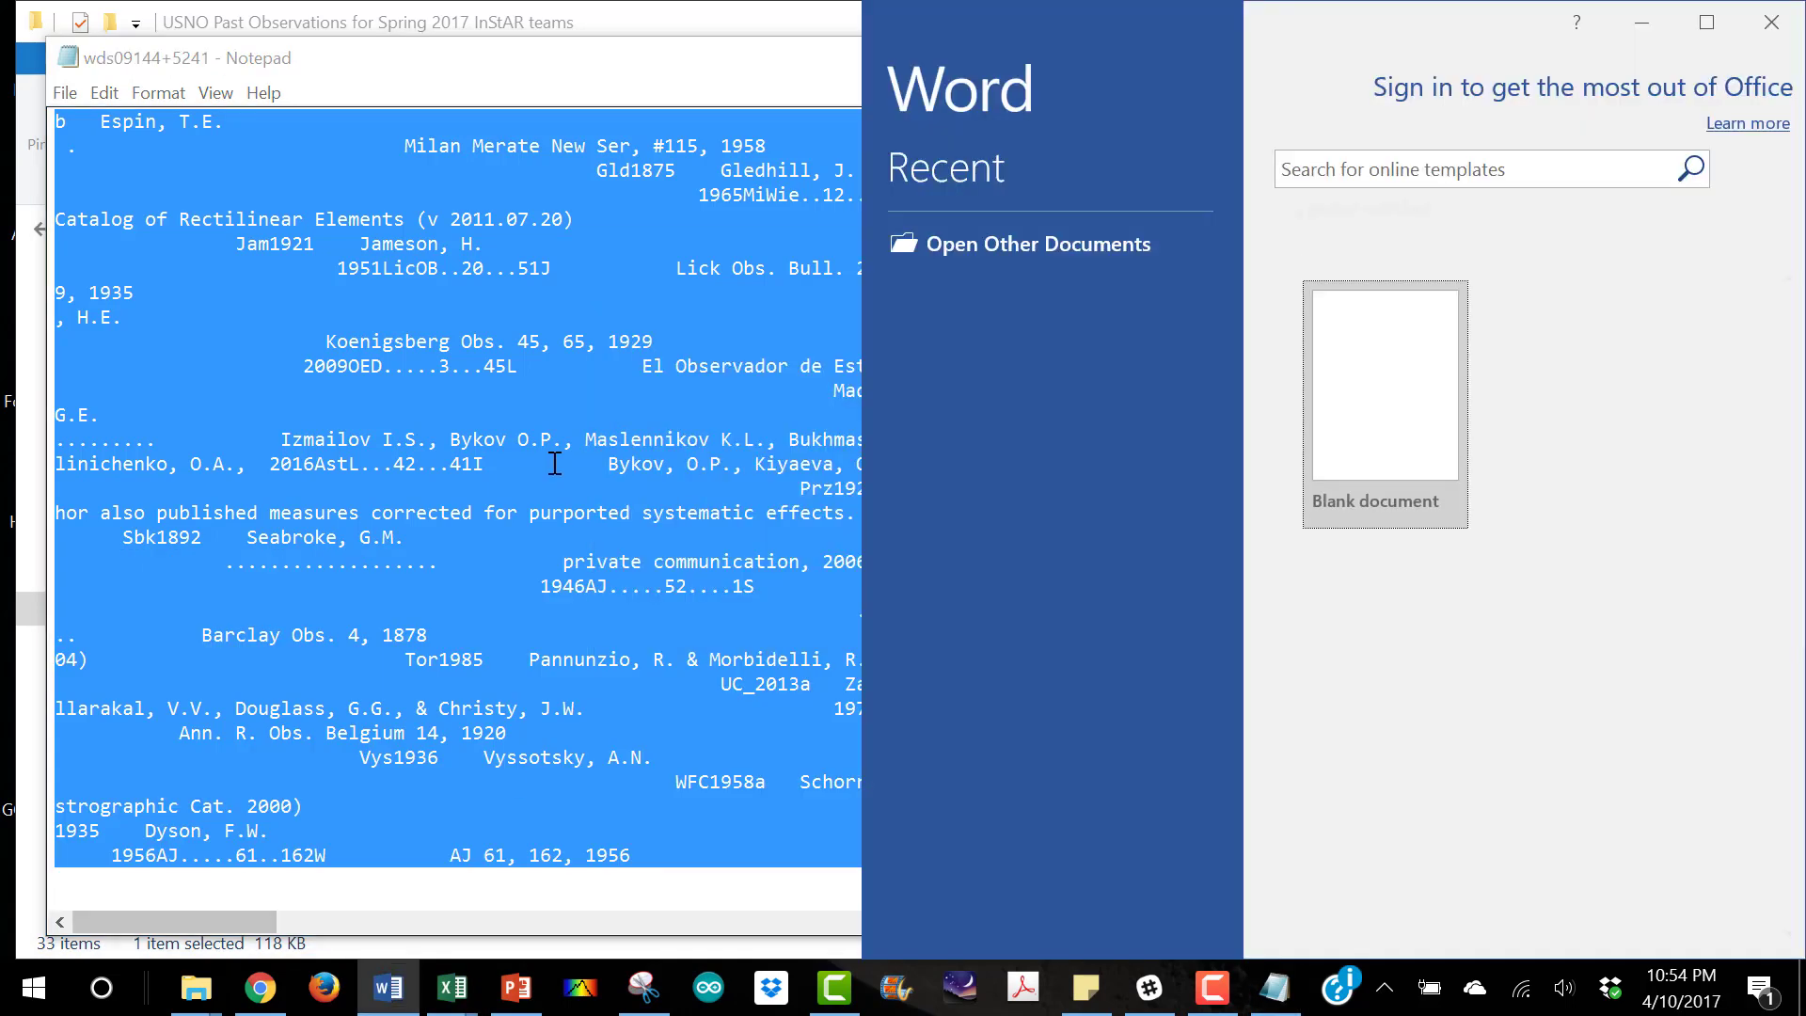
key("Return")
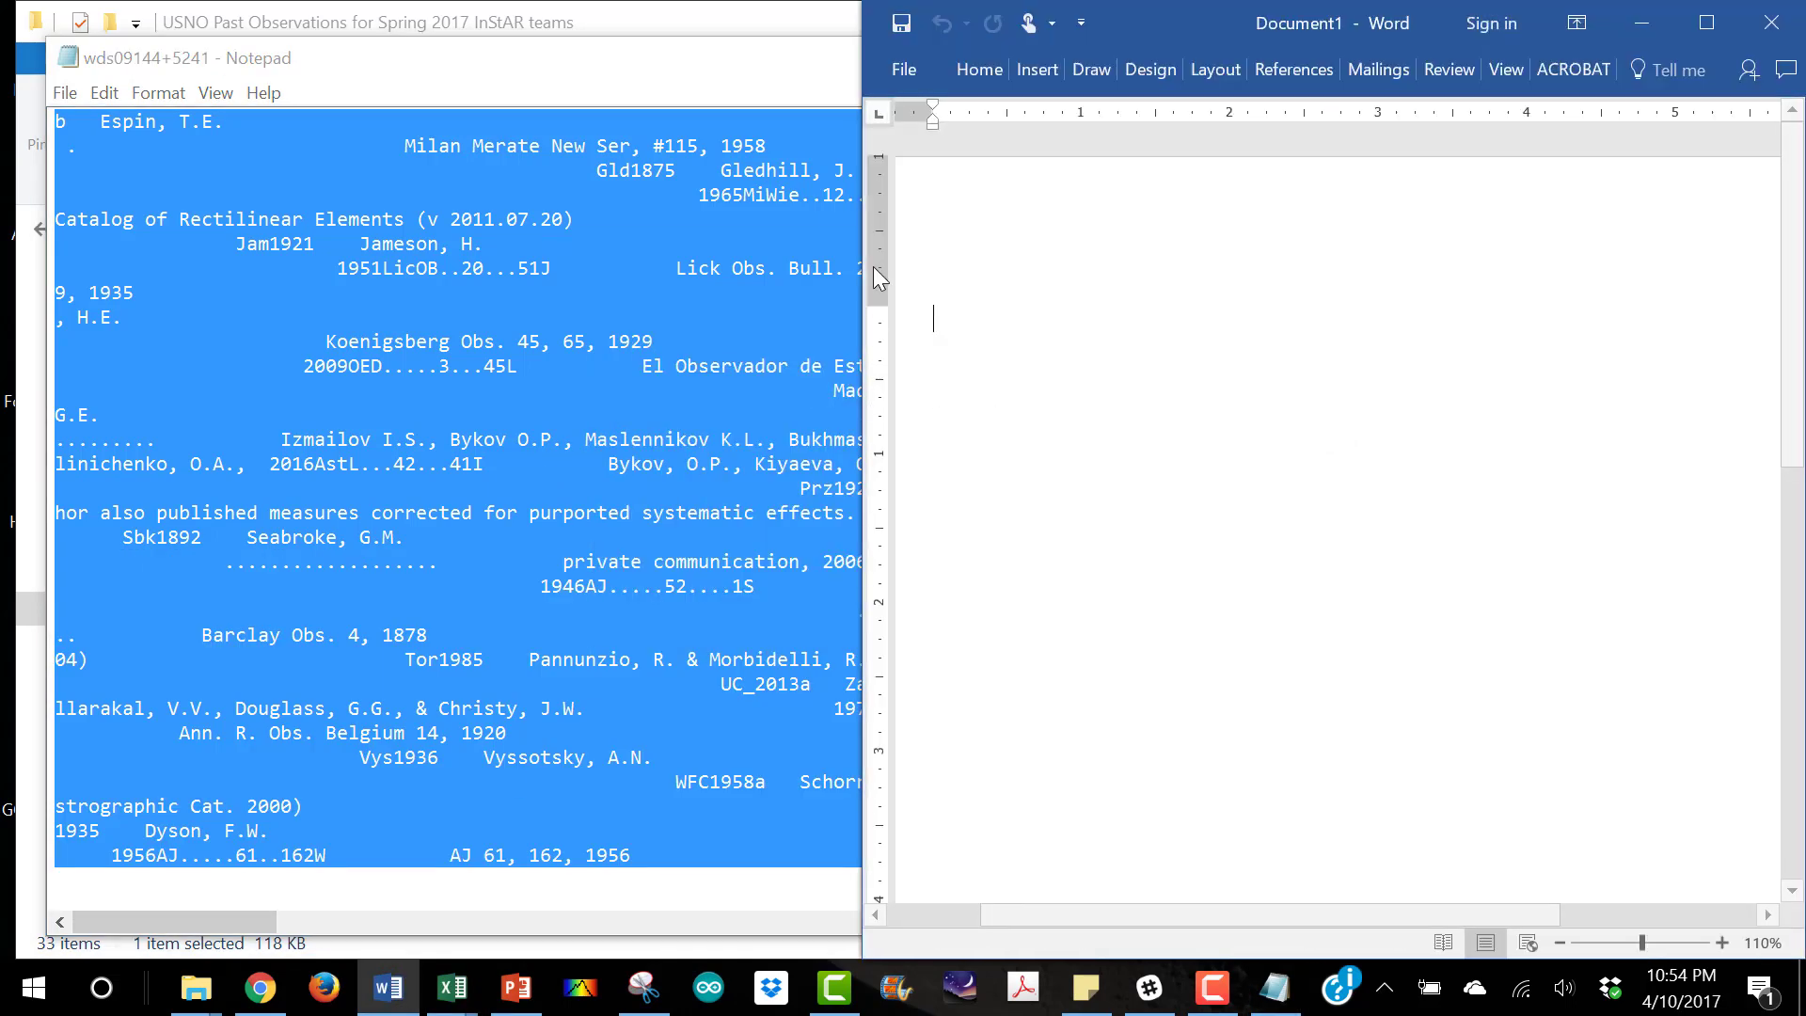
left_click_drag(857, 251, 4, 201)
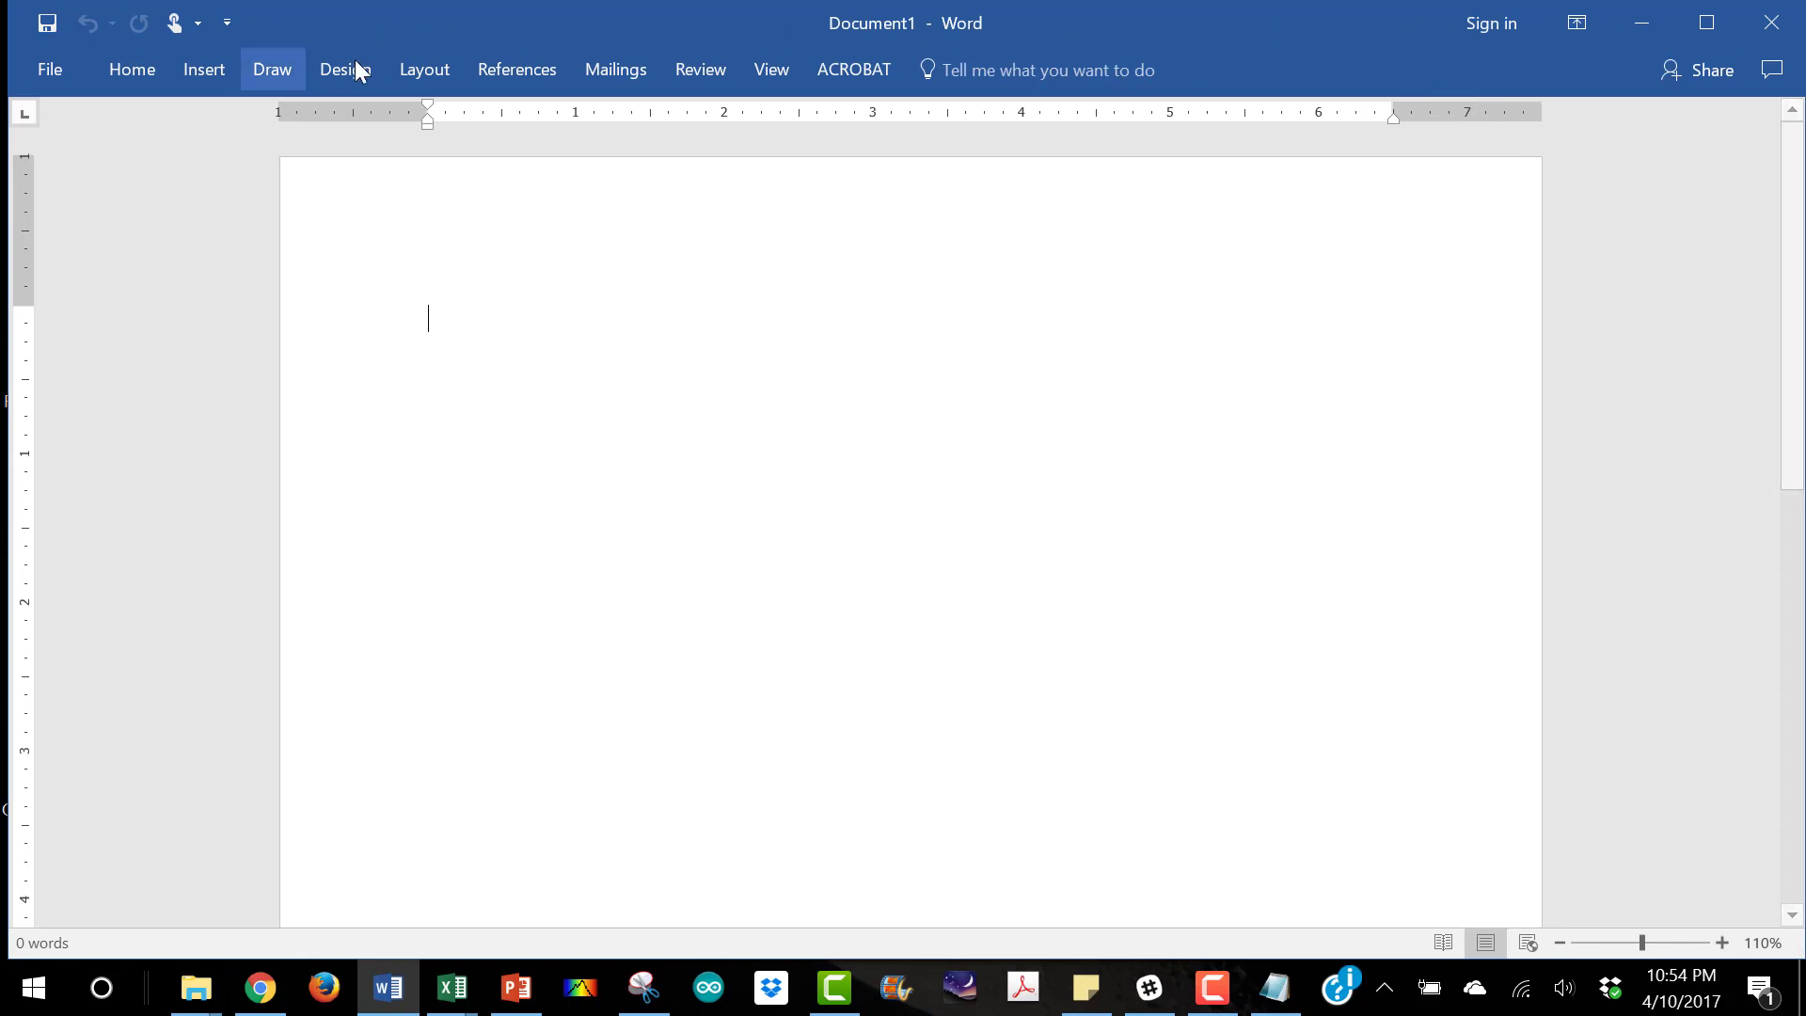
Change the blank document's orientation to Landscape and paste the copied double star data into it
left_click(423, 73)
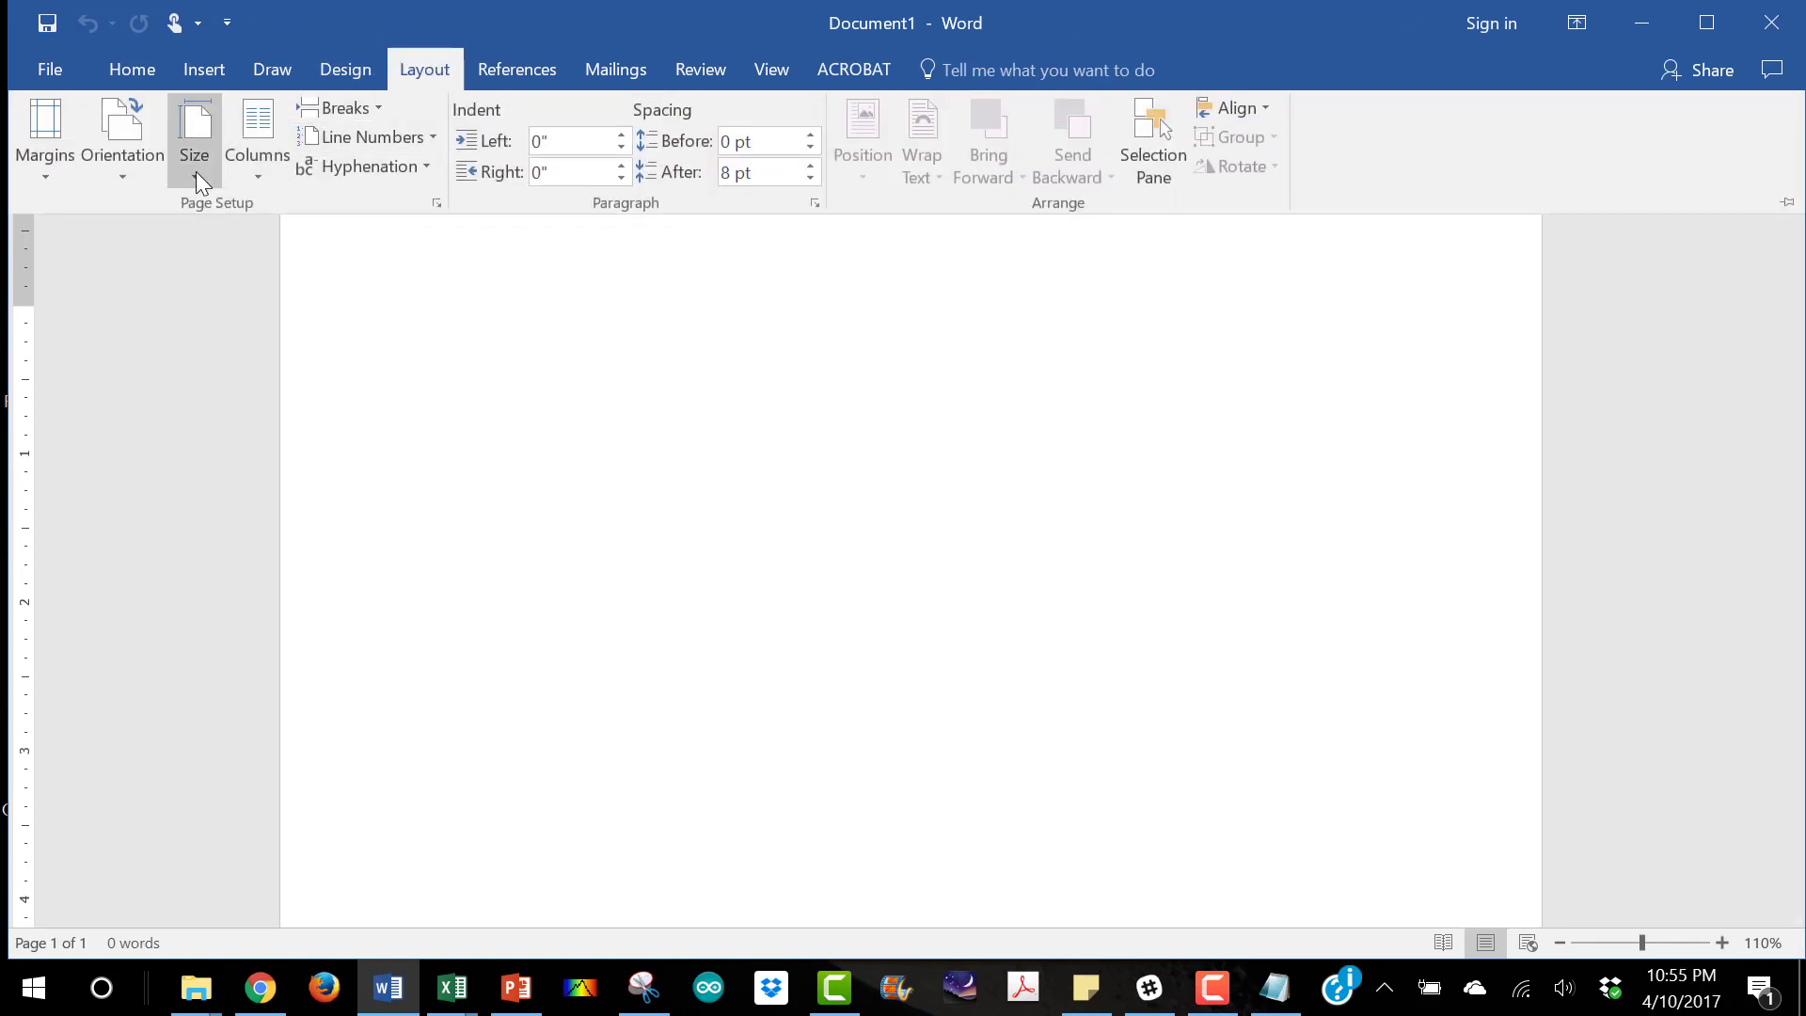
left_click(127, 176)
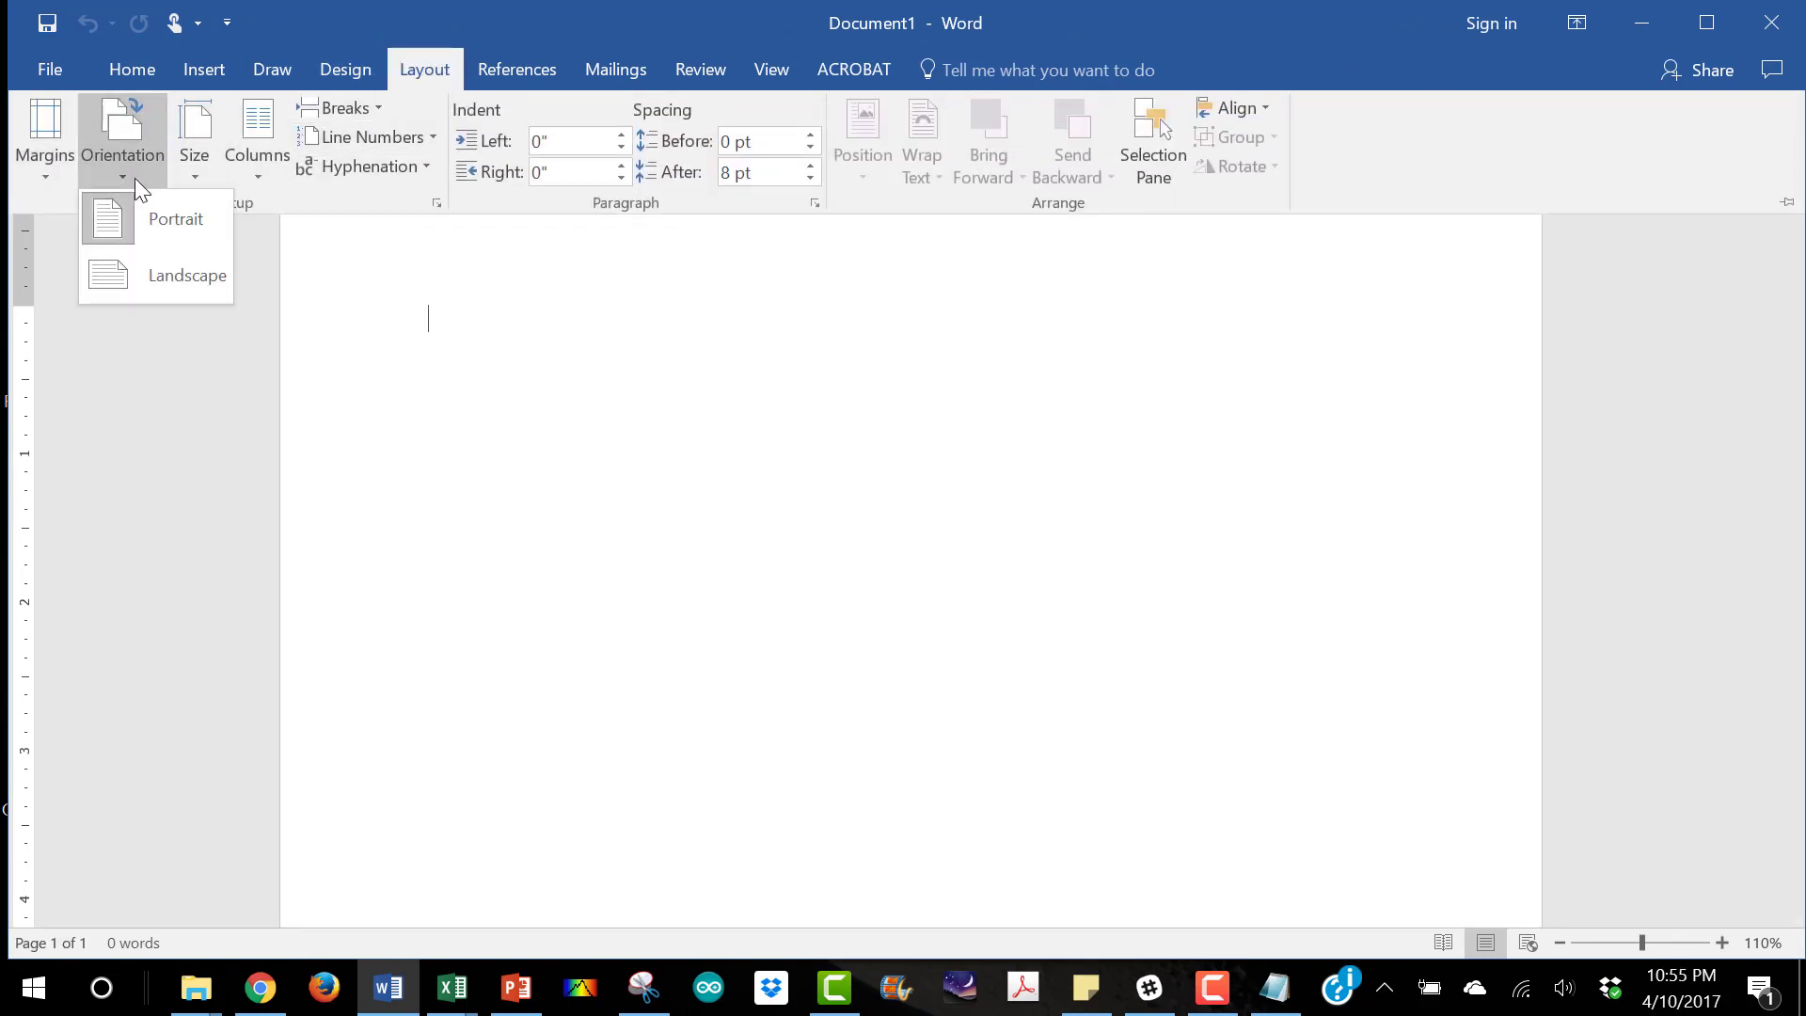
left_click(173, 274)
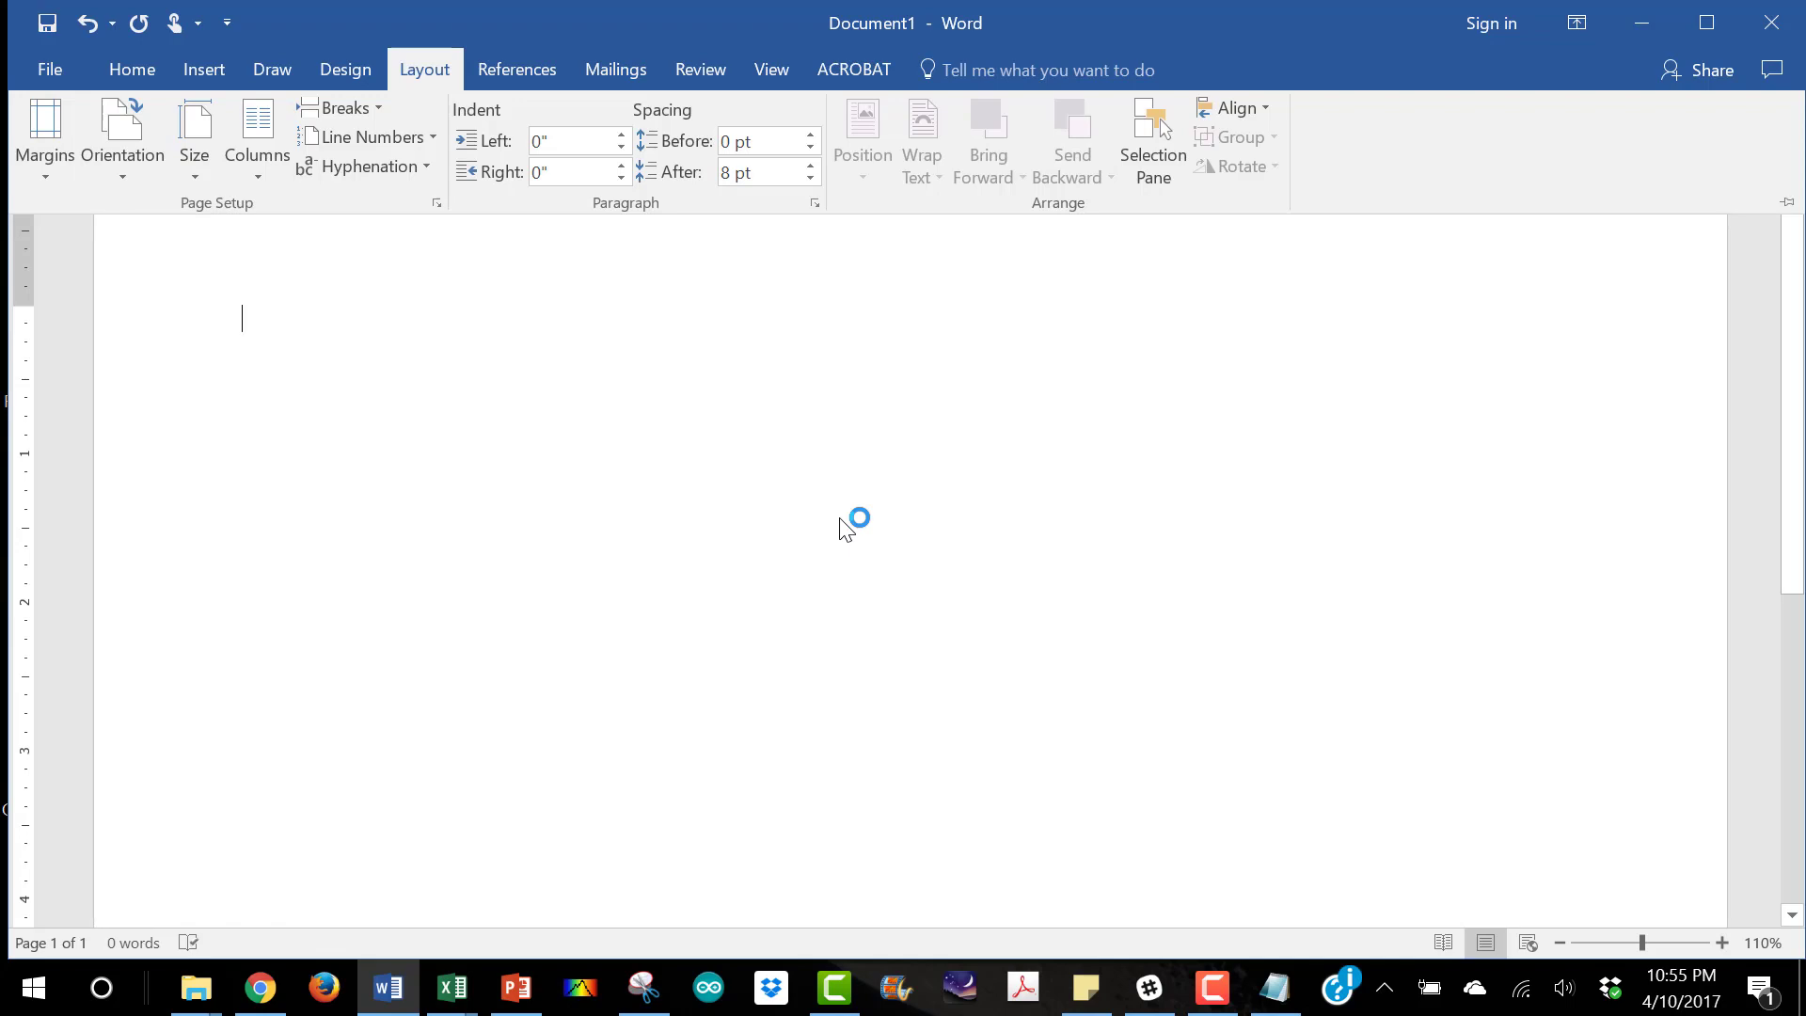
key("ctrl+v")
Examine the pasted data to find where the STF1321AB measures start and where the STF1321AC section begins
scroll(1237, 555, "up", 4)
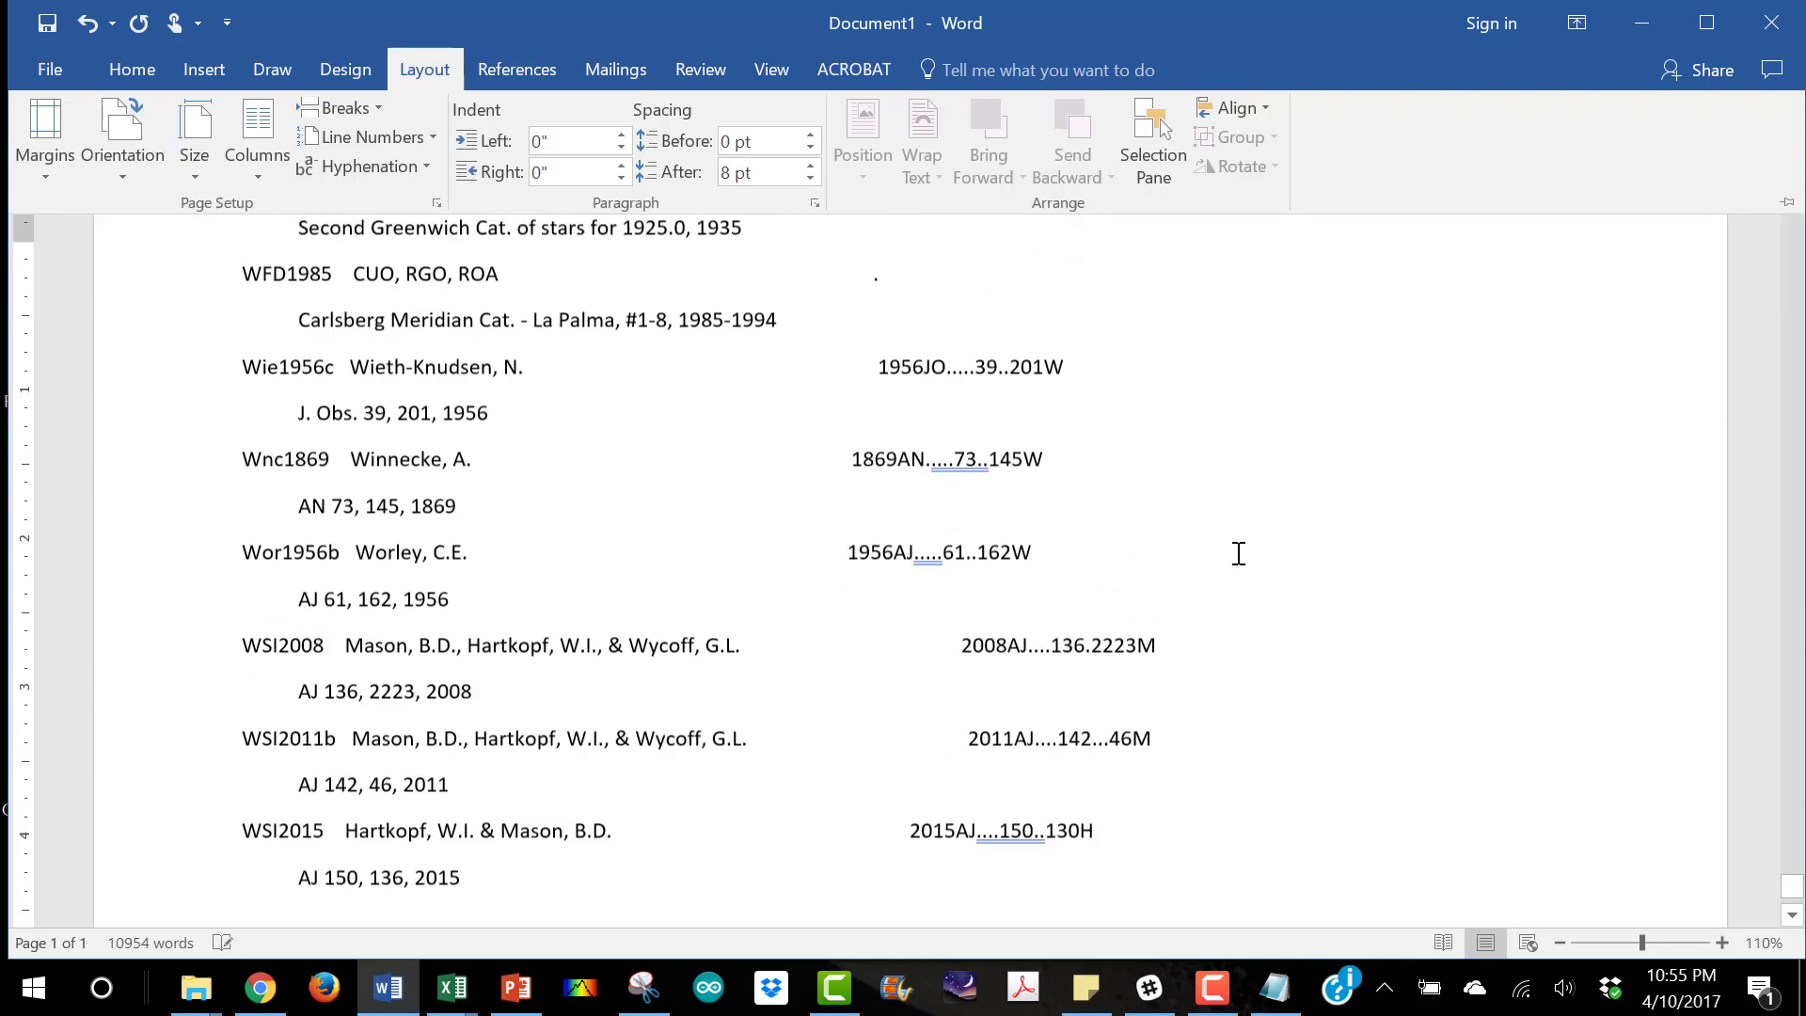
scroll(956, 706, "up", 10)
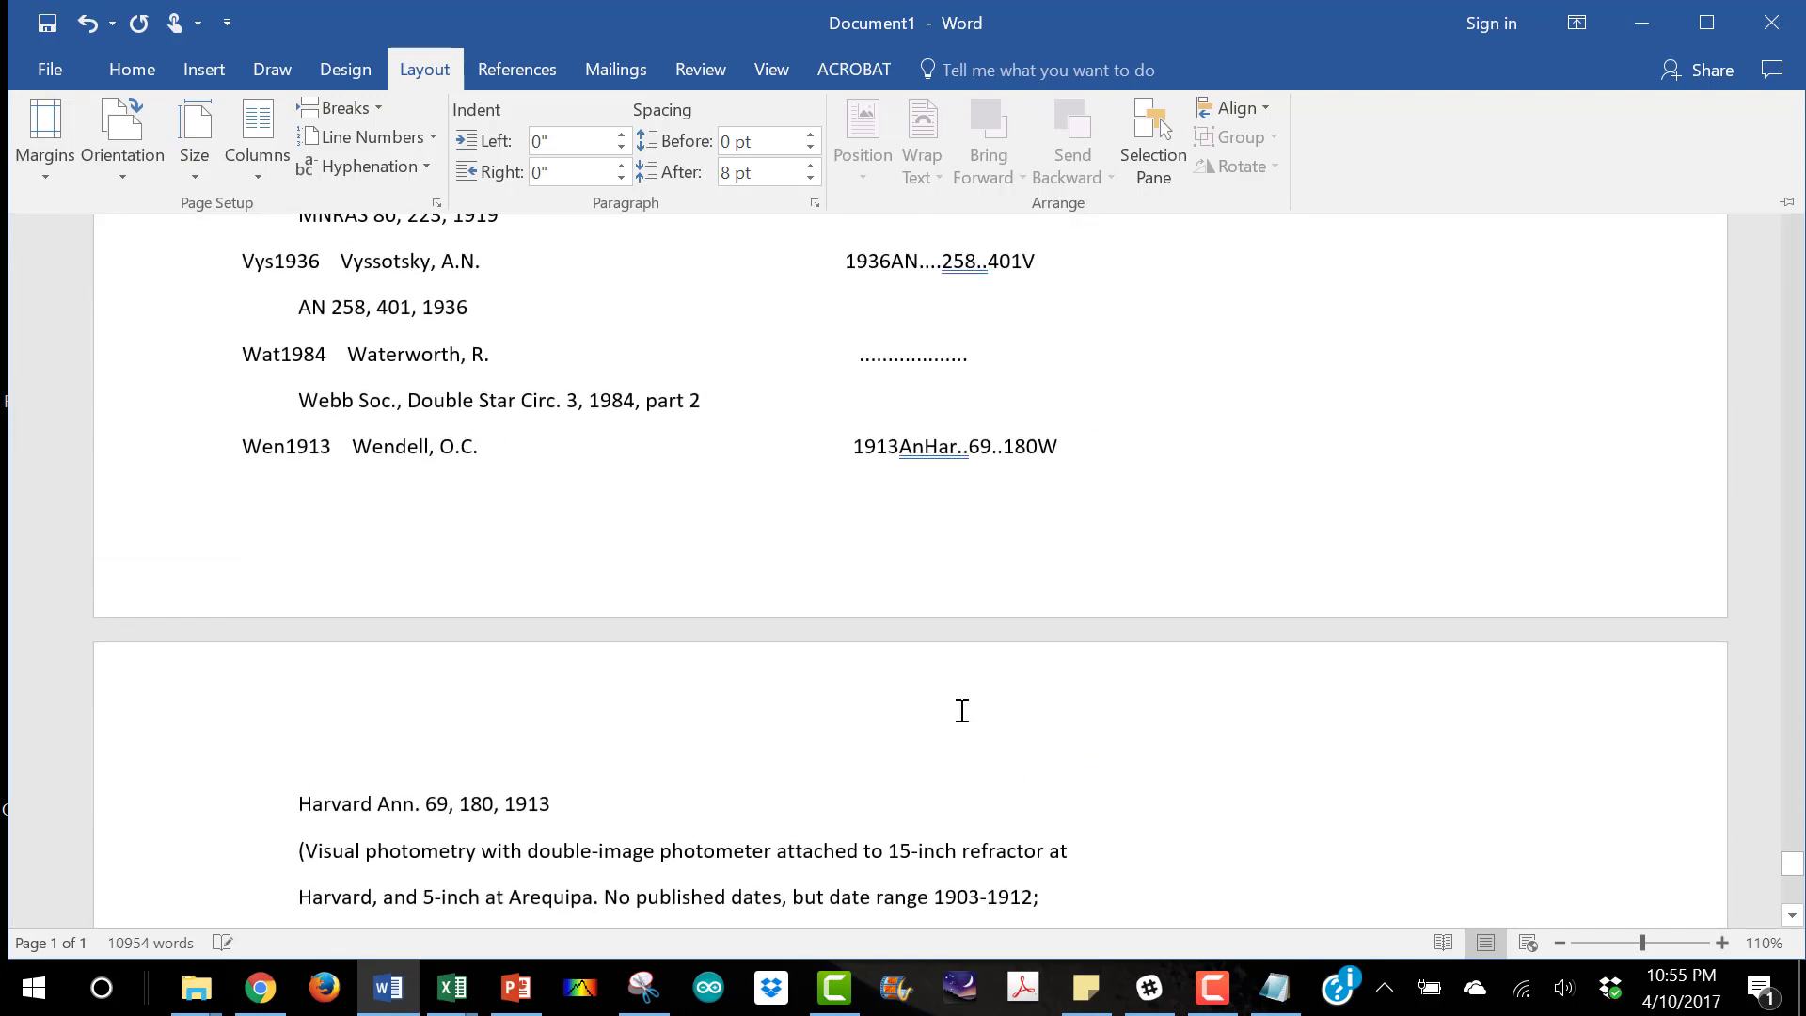
scroll(956, 704, "up", 15)
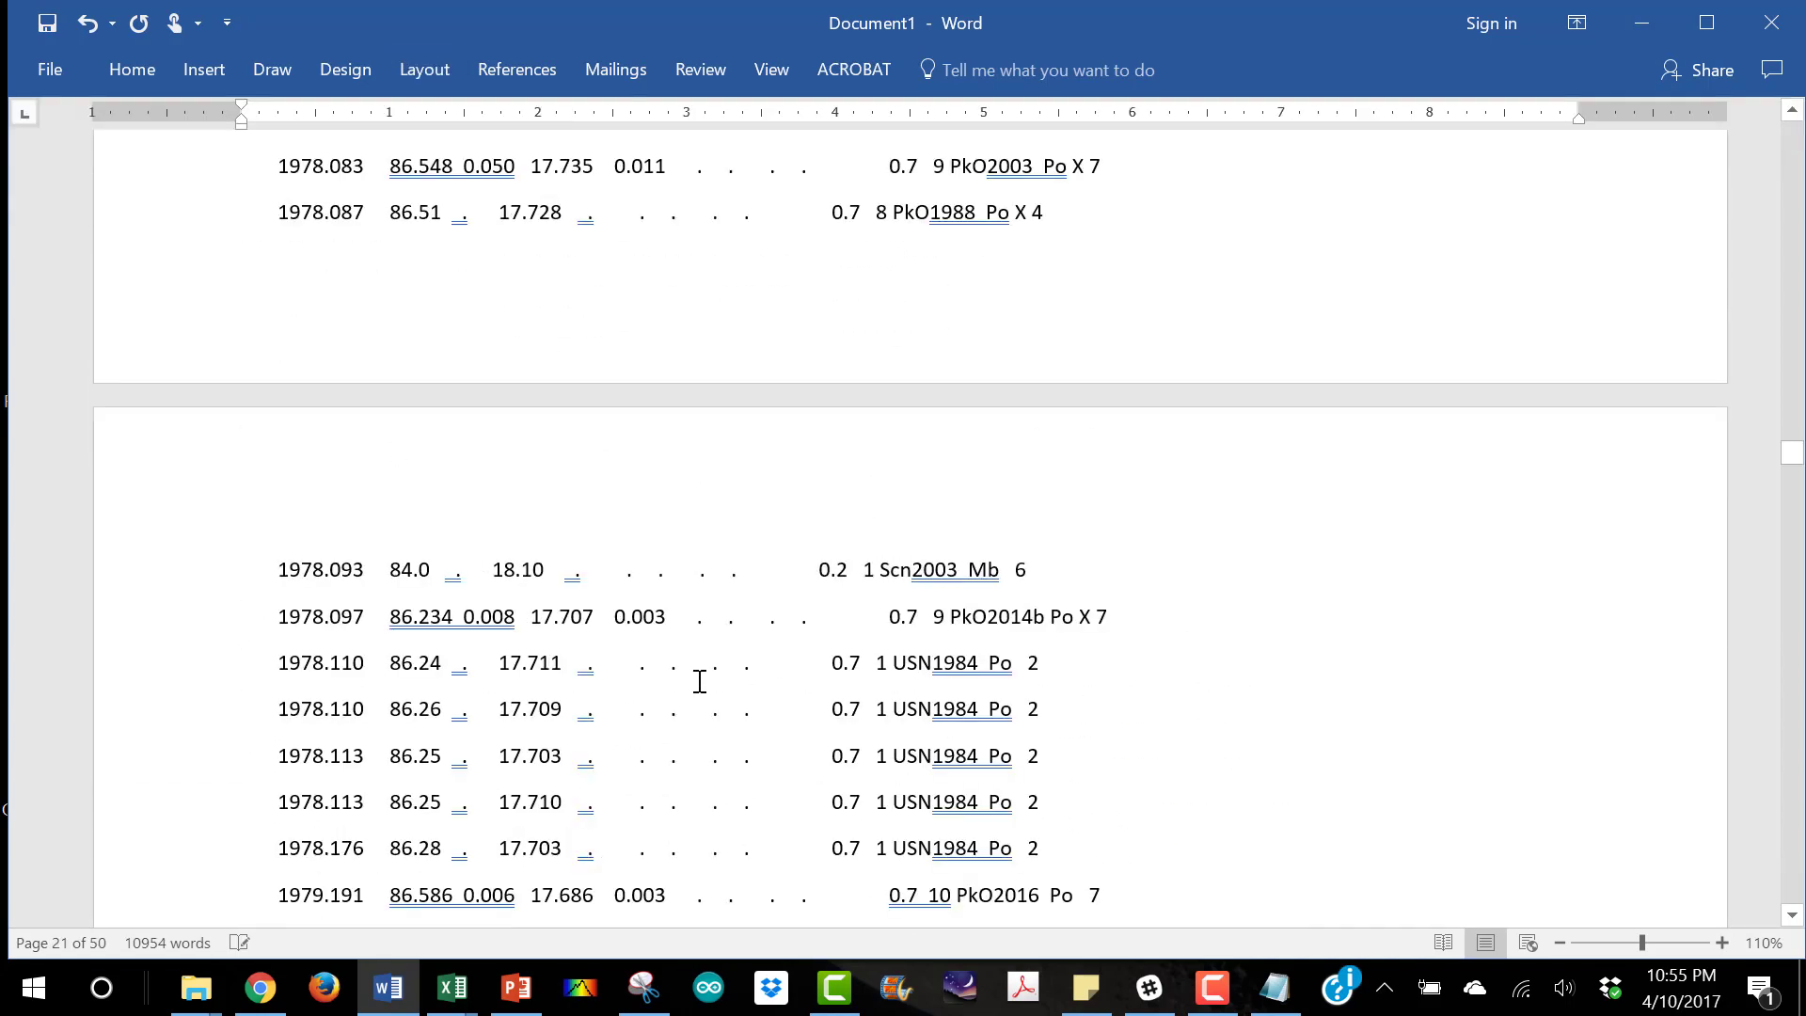
scroll(700, 681, "up", 15)
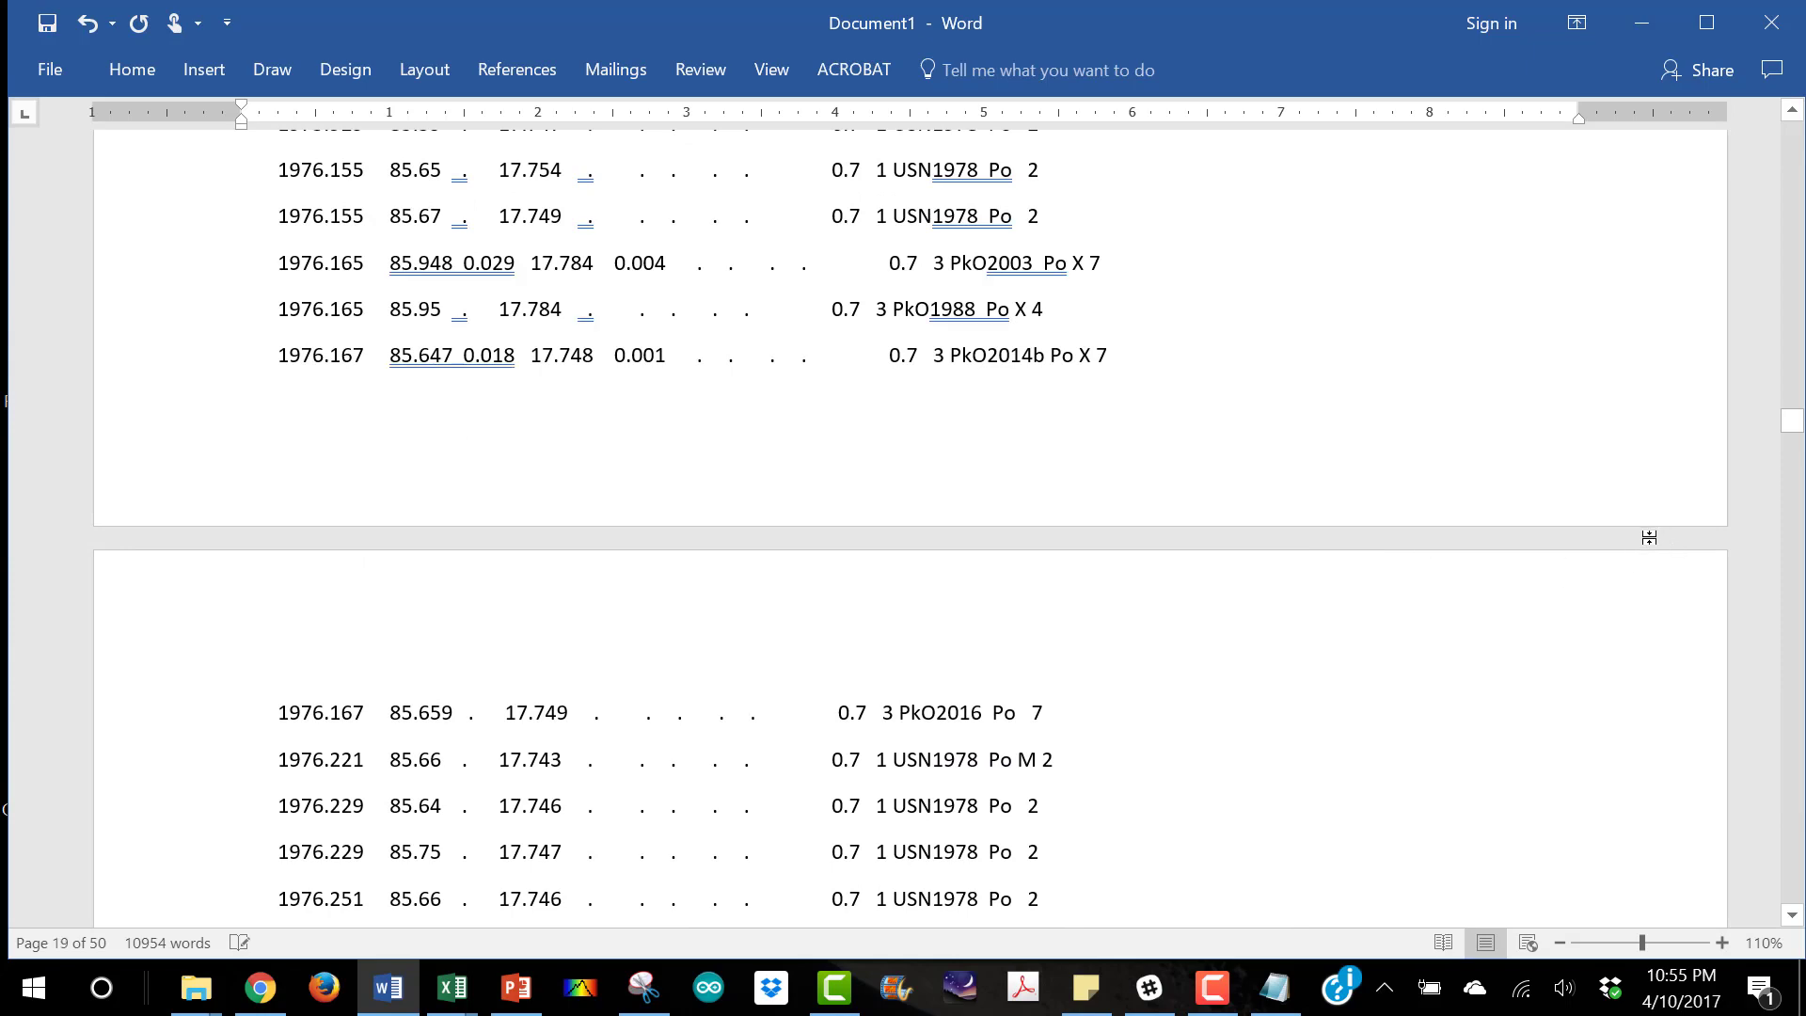
left_click_drag(1792, 420, 1787, 132)
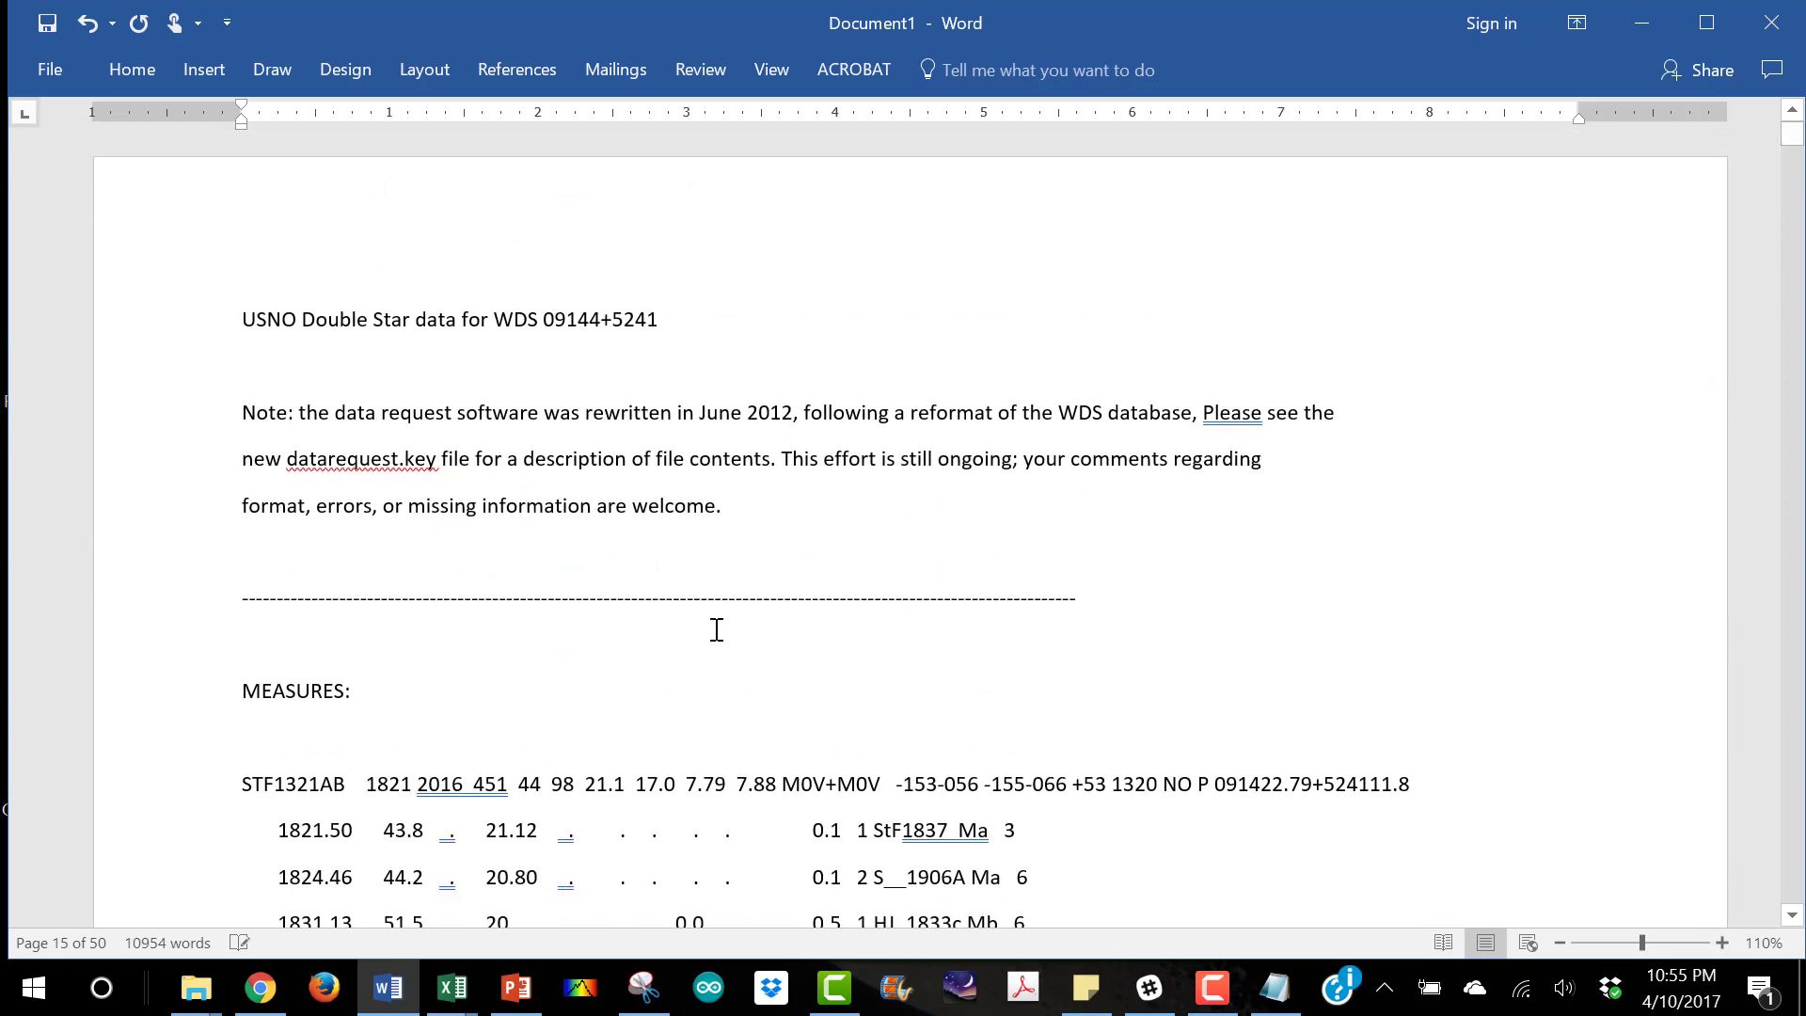
scroll(271, 695, "down", 3)
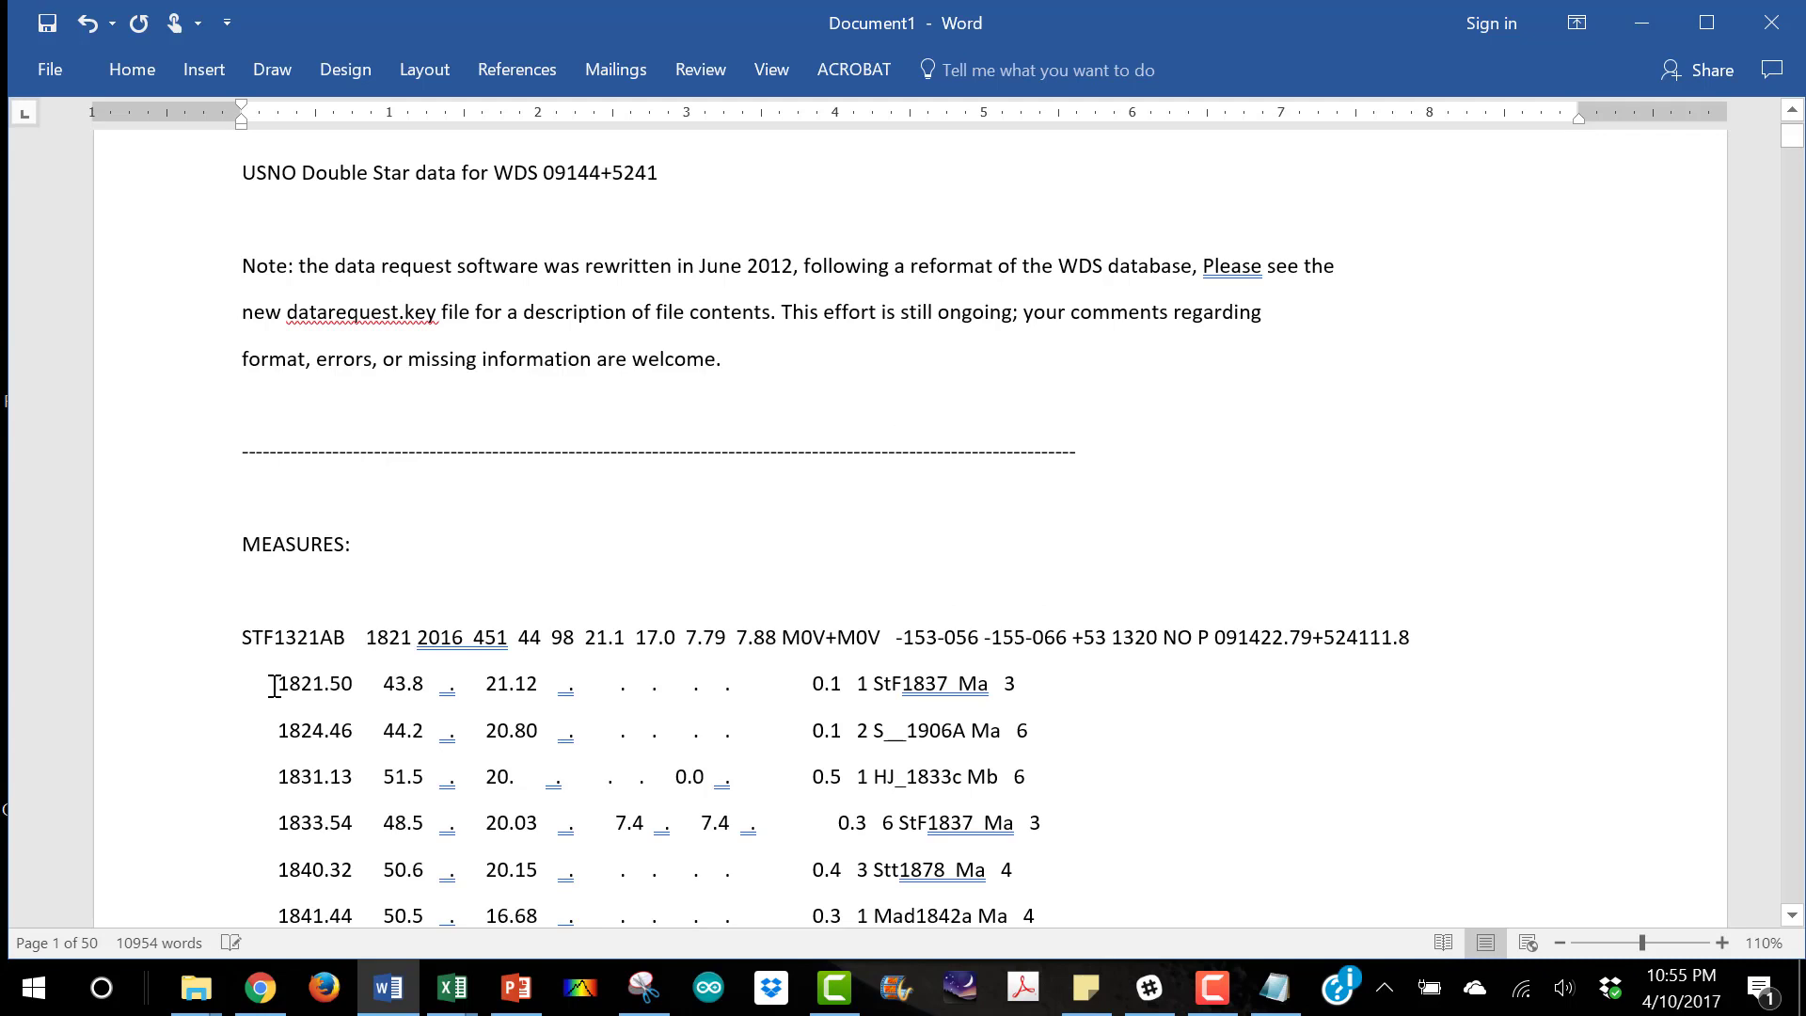
left_click_drag(348, 707, 1040, 840)
scroll(950, 673, "down", 12)
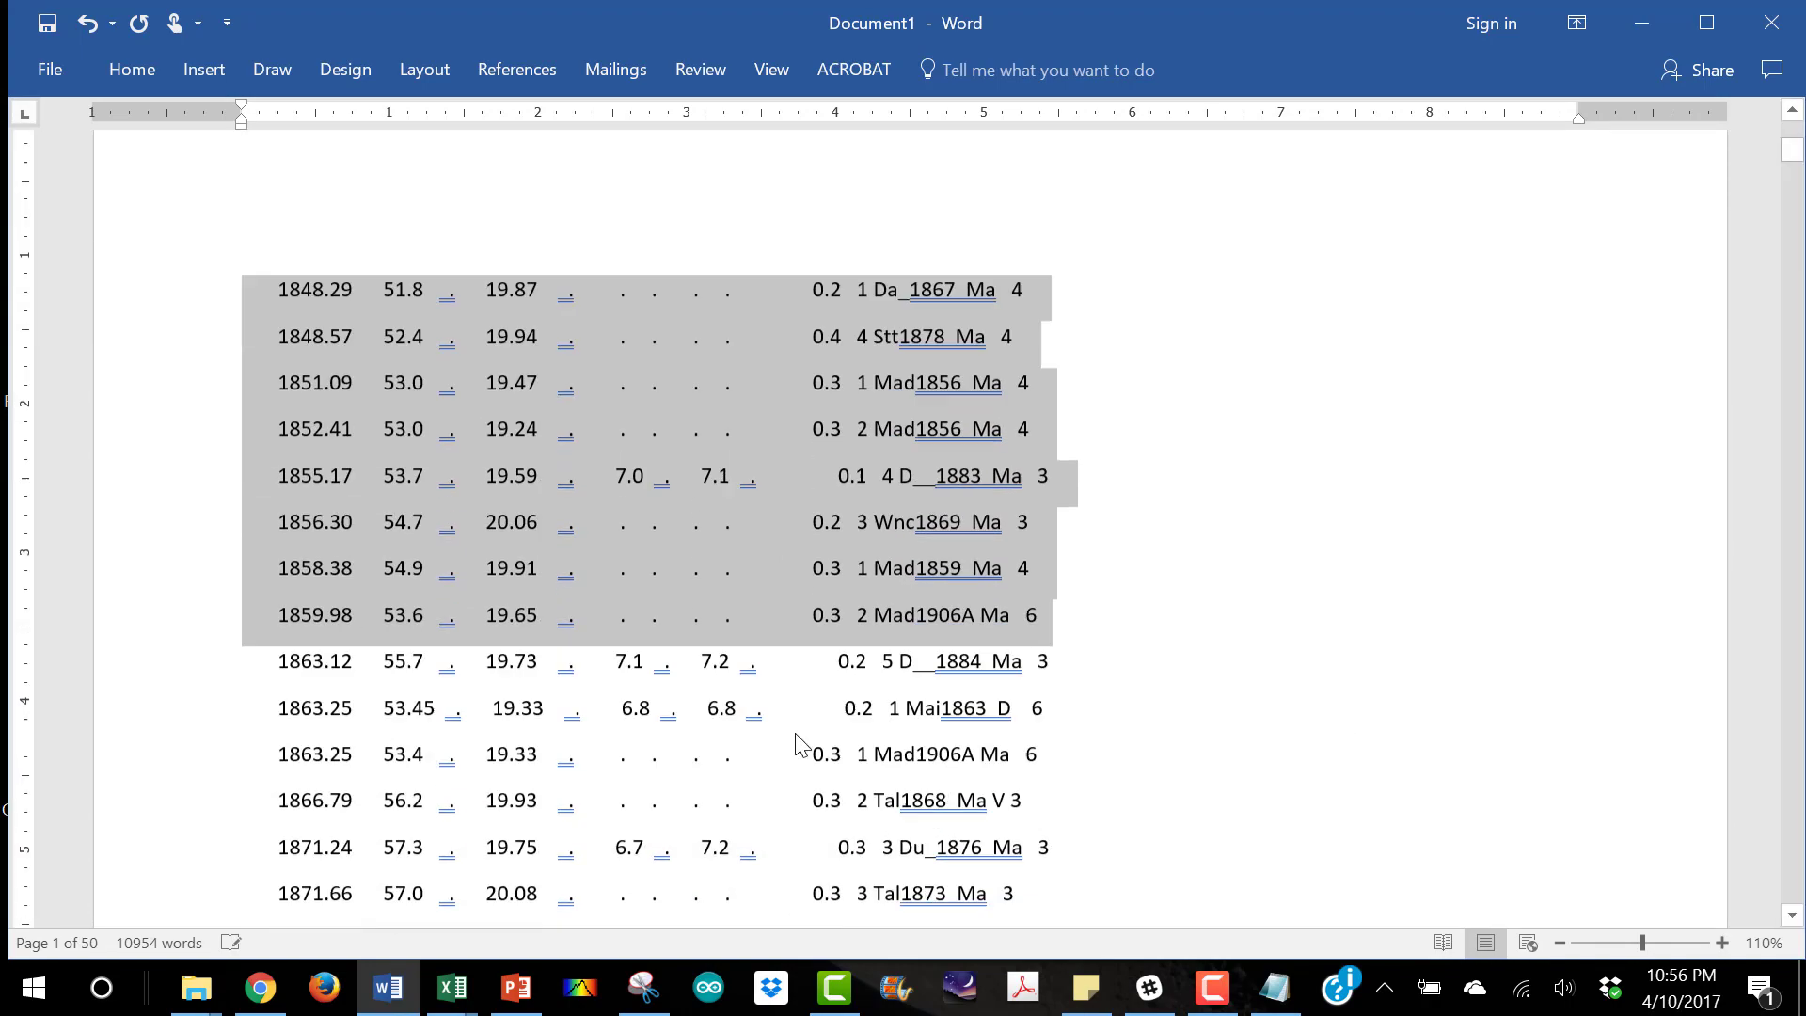
scroll(950, 673, "down", 18)
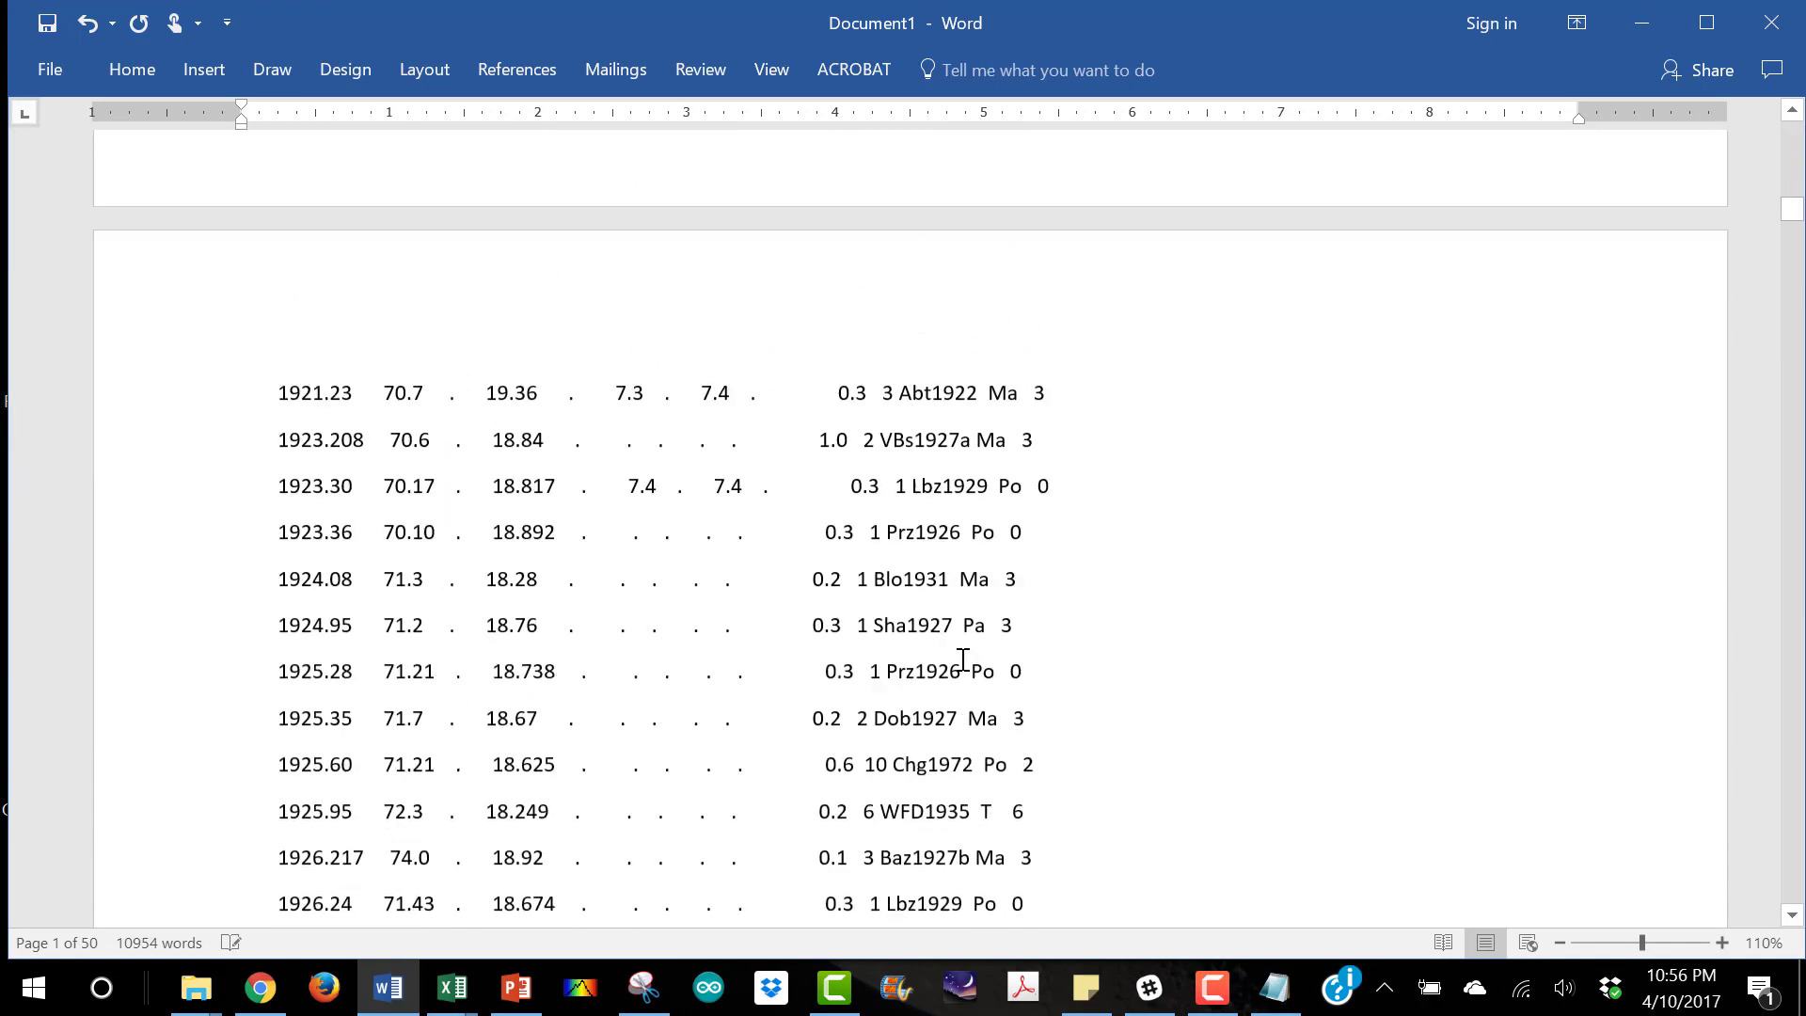
scroll(969, 653, "down", 18)
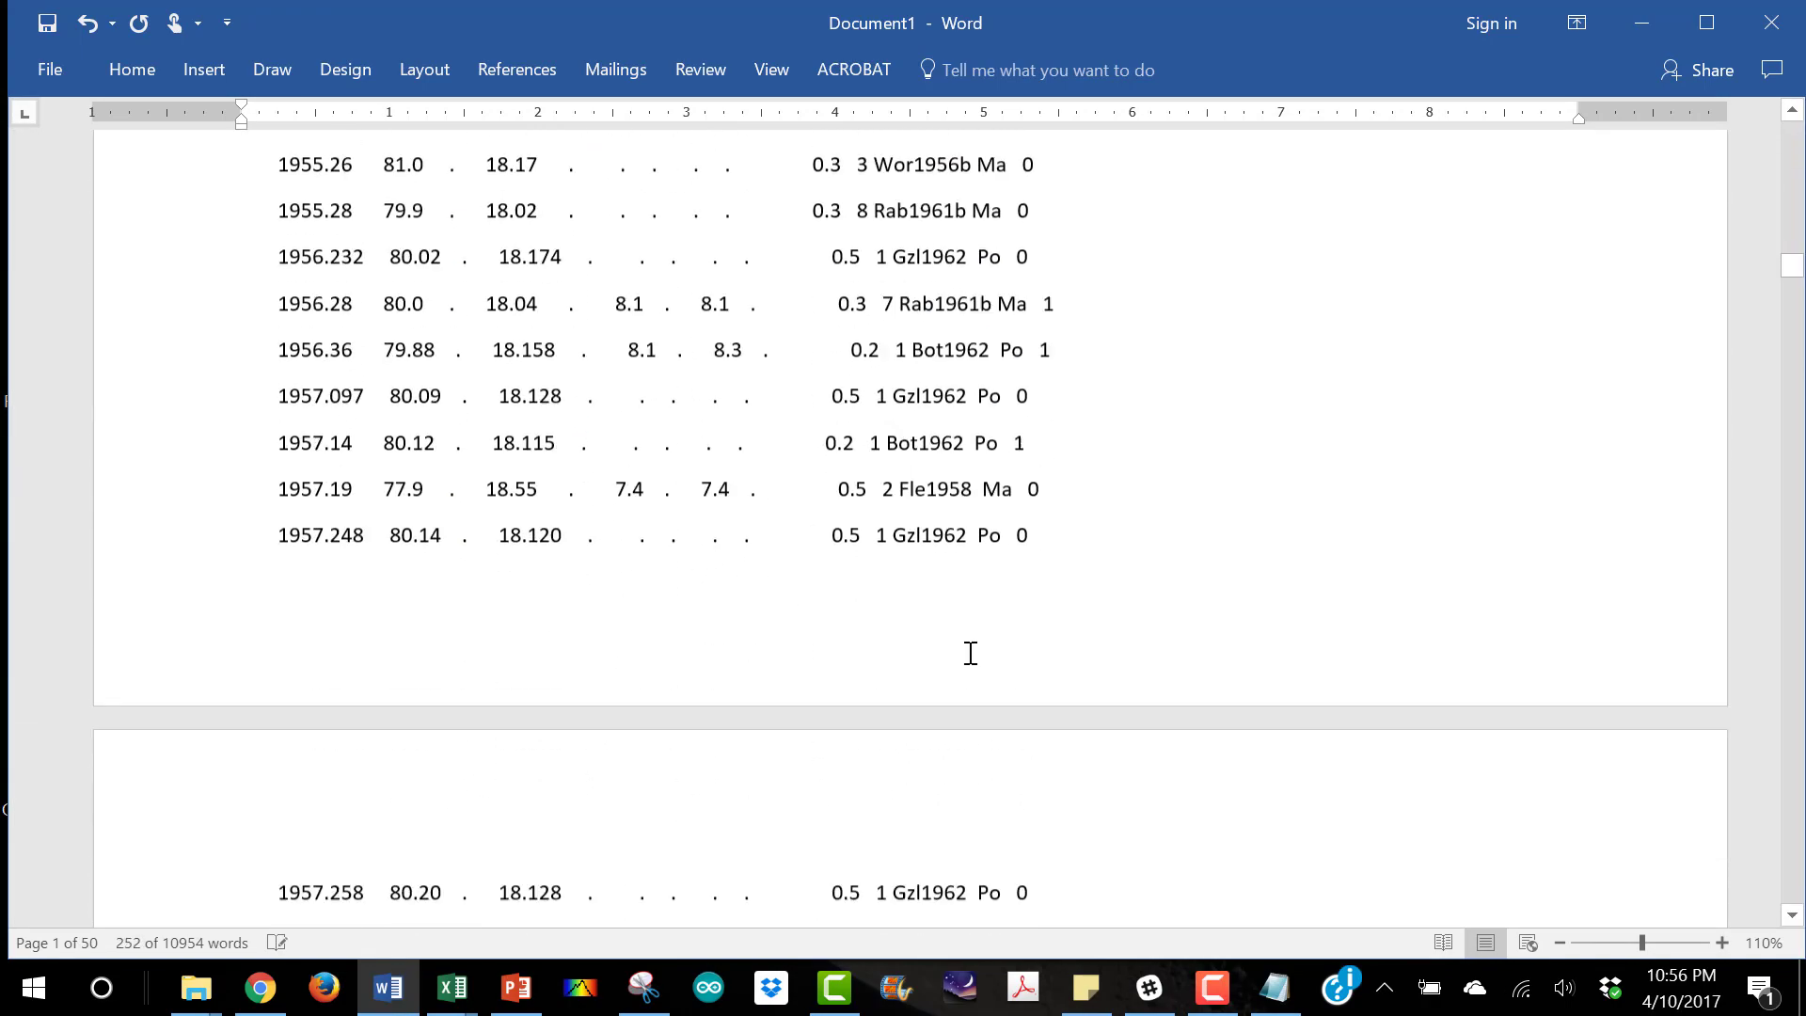
scroll(987, 639, "down", 18)
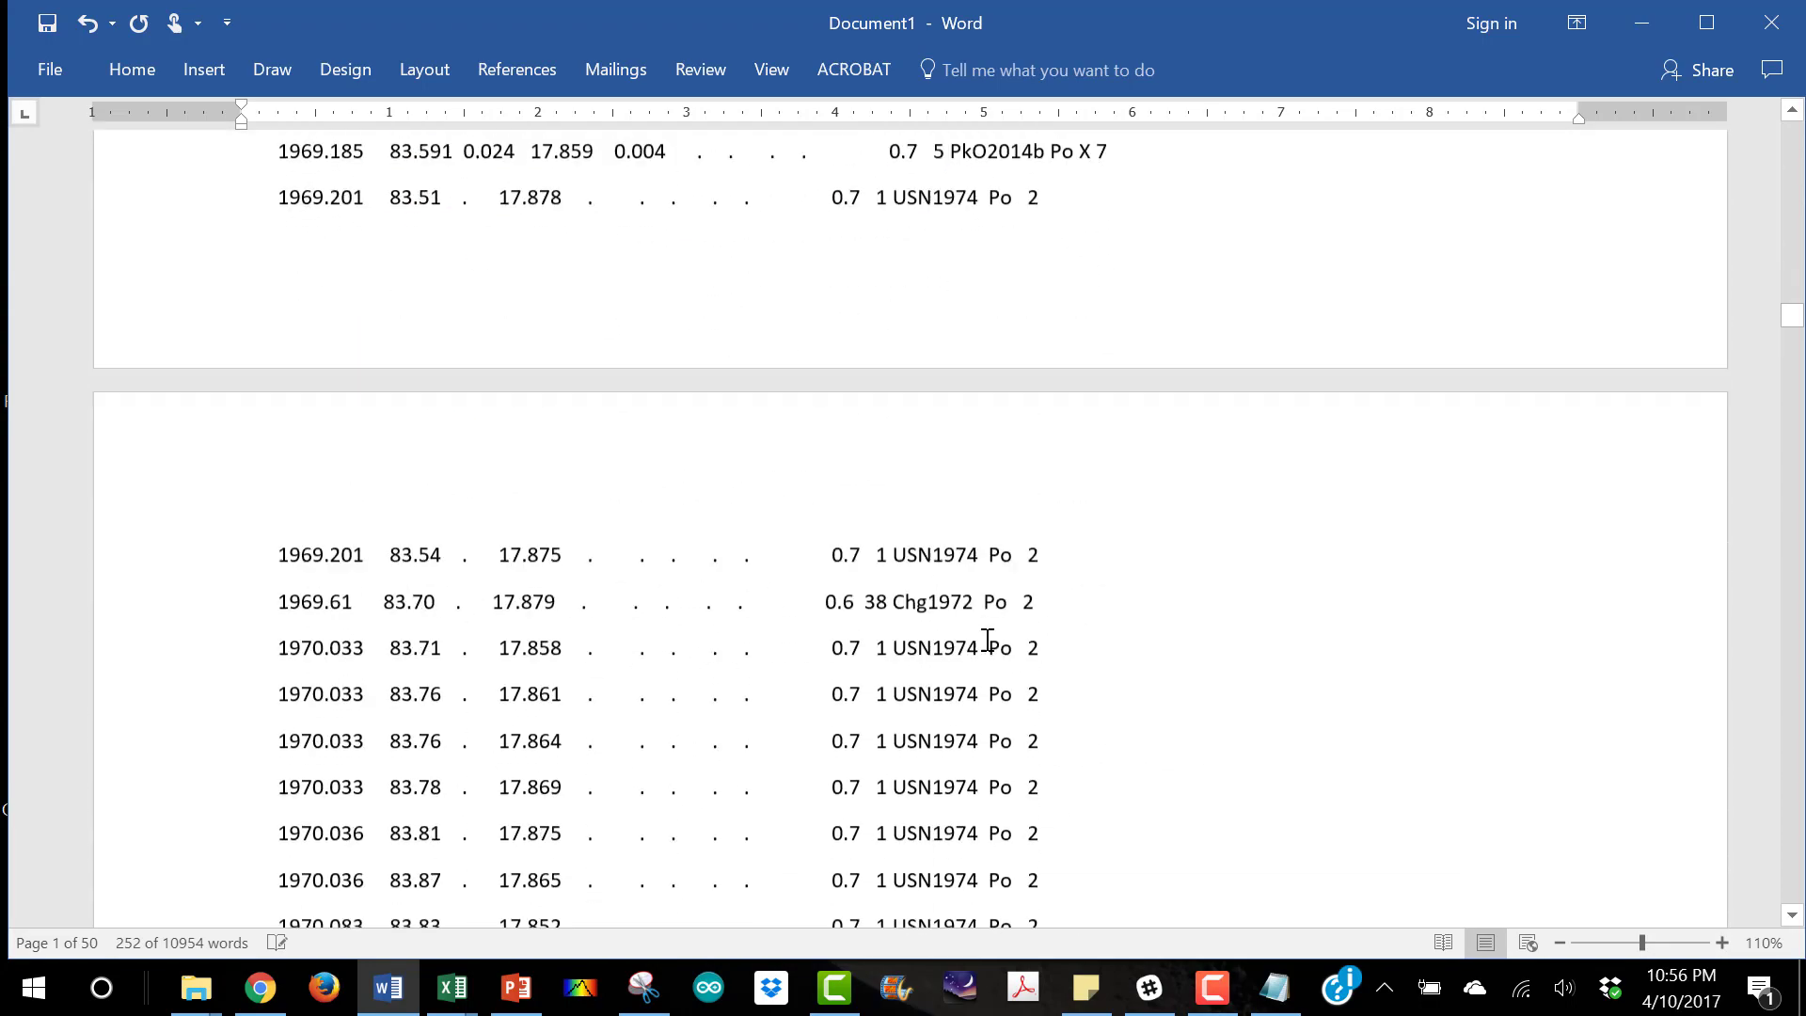
scroll(995, 640, "down", 5)
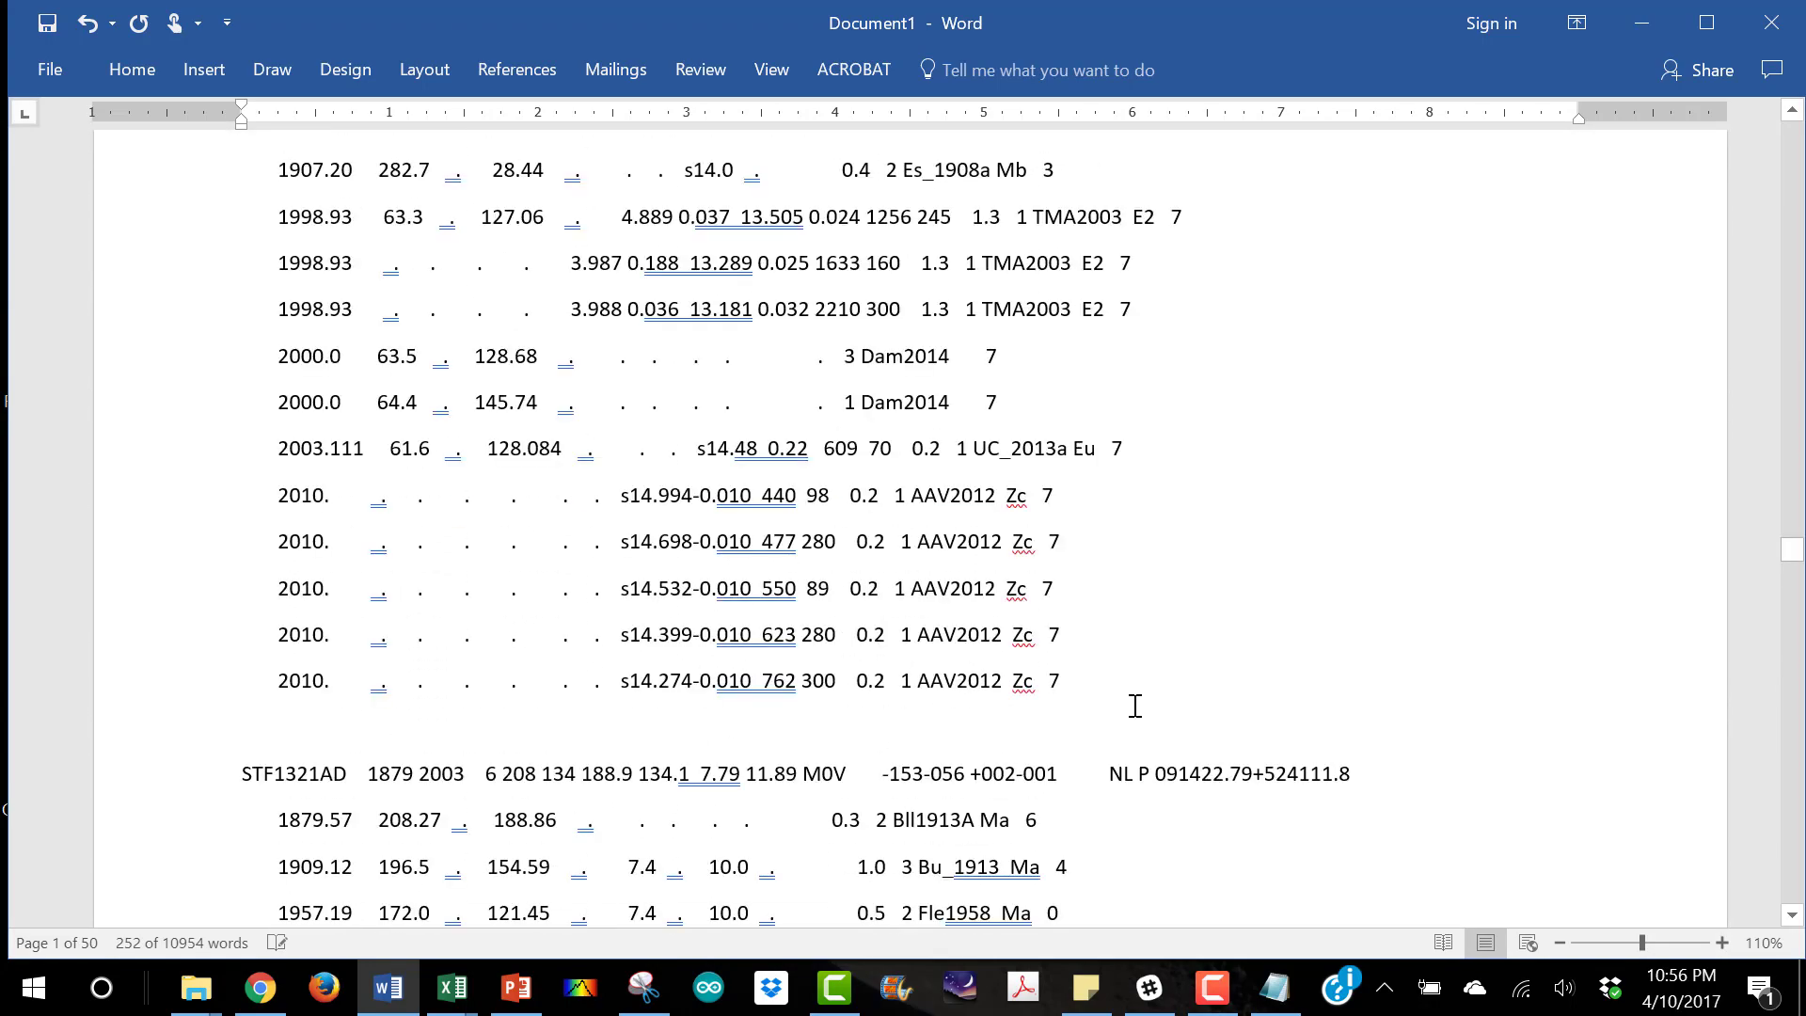
scroll(616, 631, "up", 8)
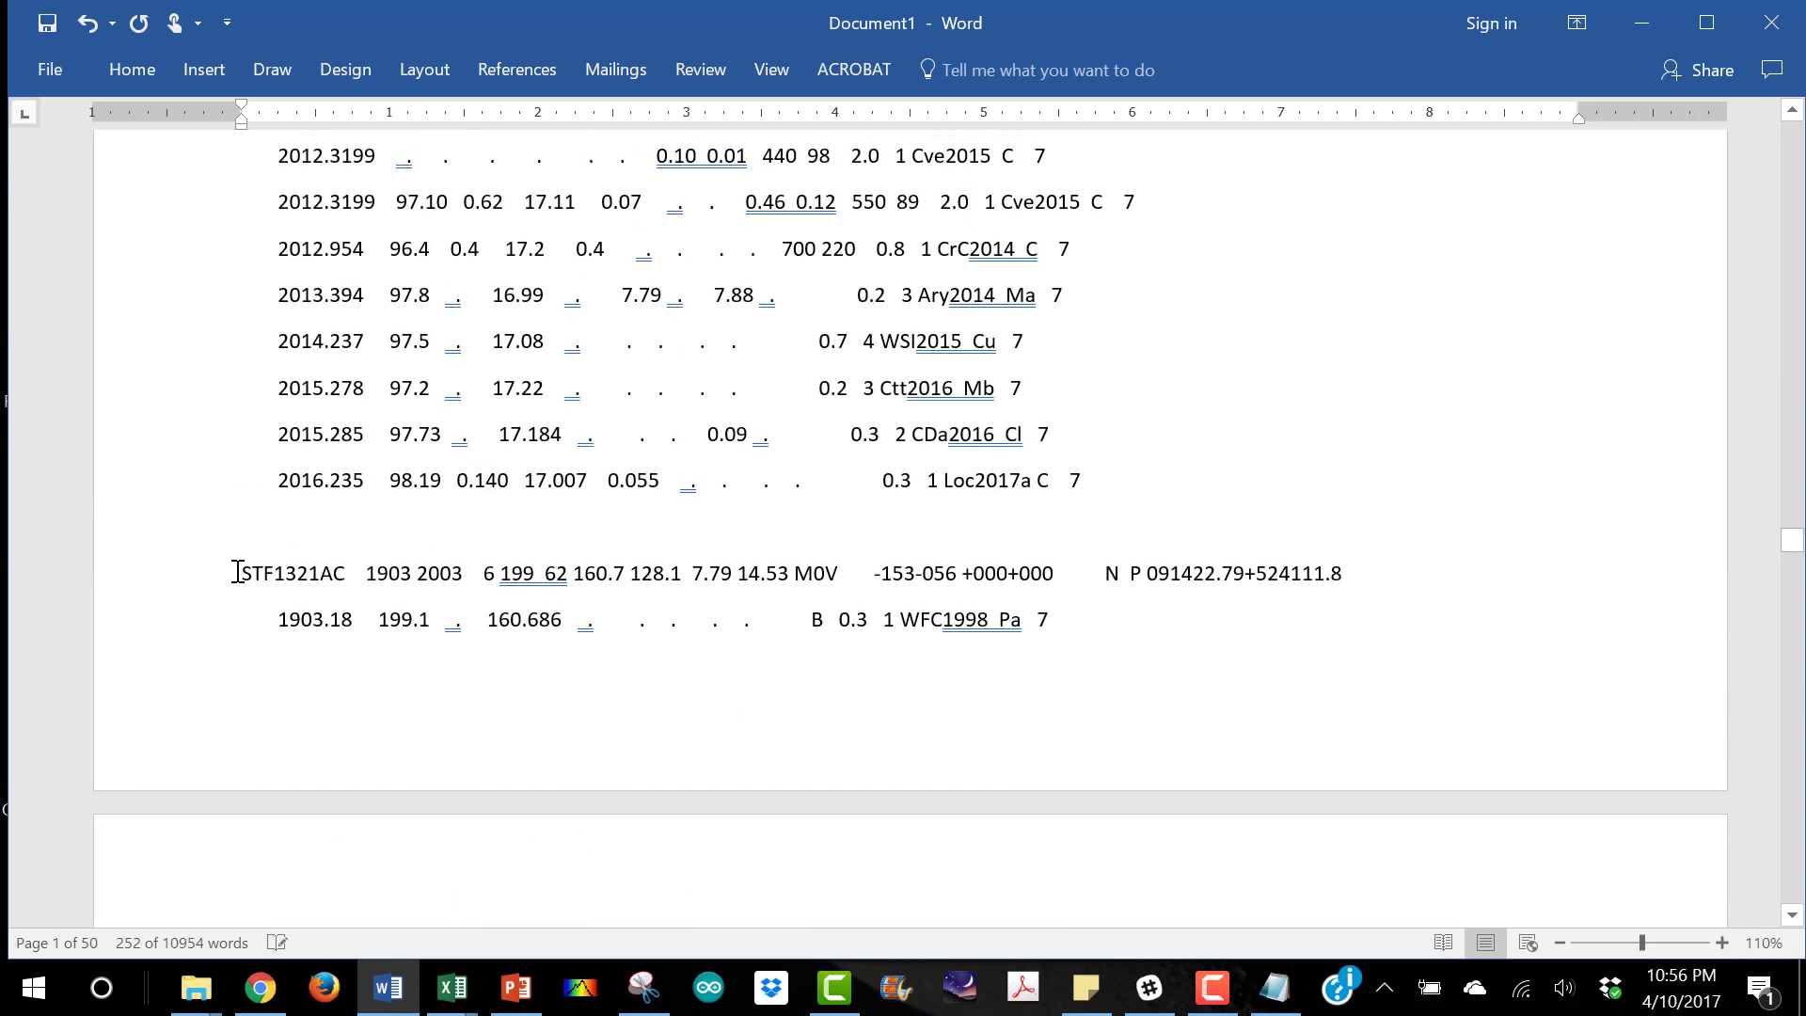
left_click_drag(237, 573, 349, 568)
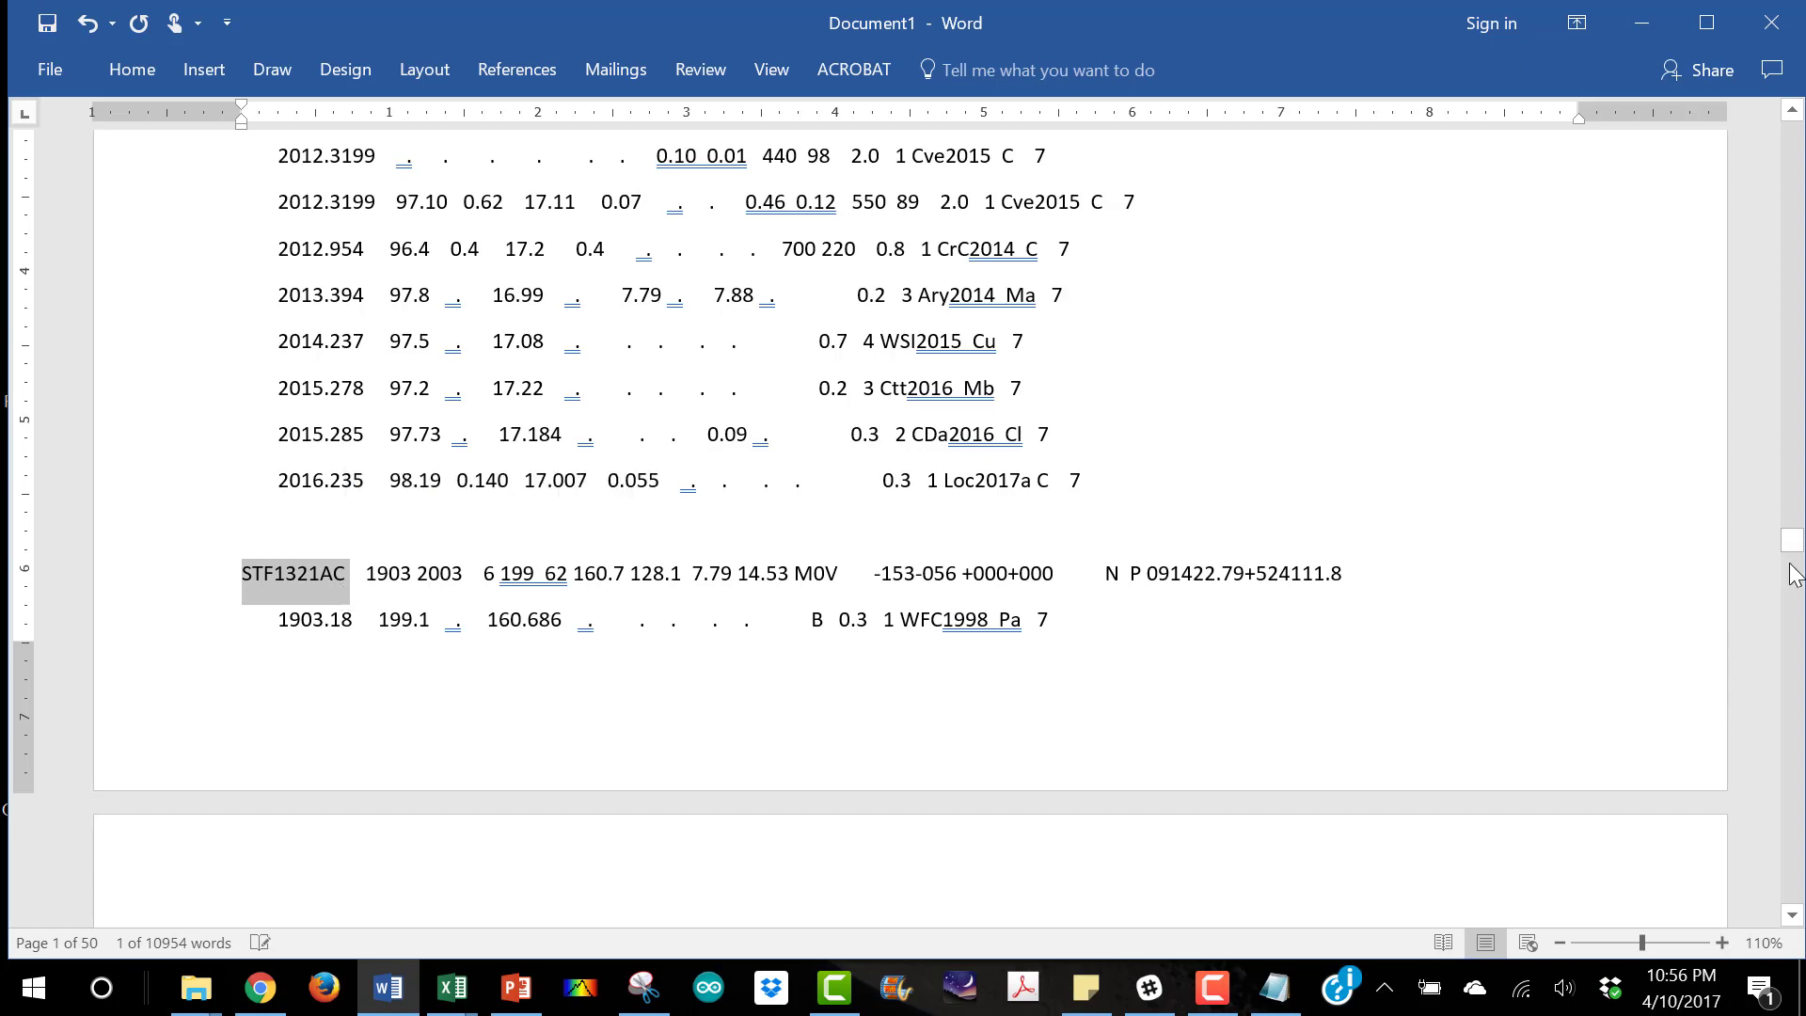
left_click_drag(1792, 544, 1794, 137)
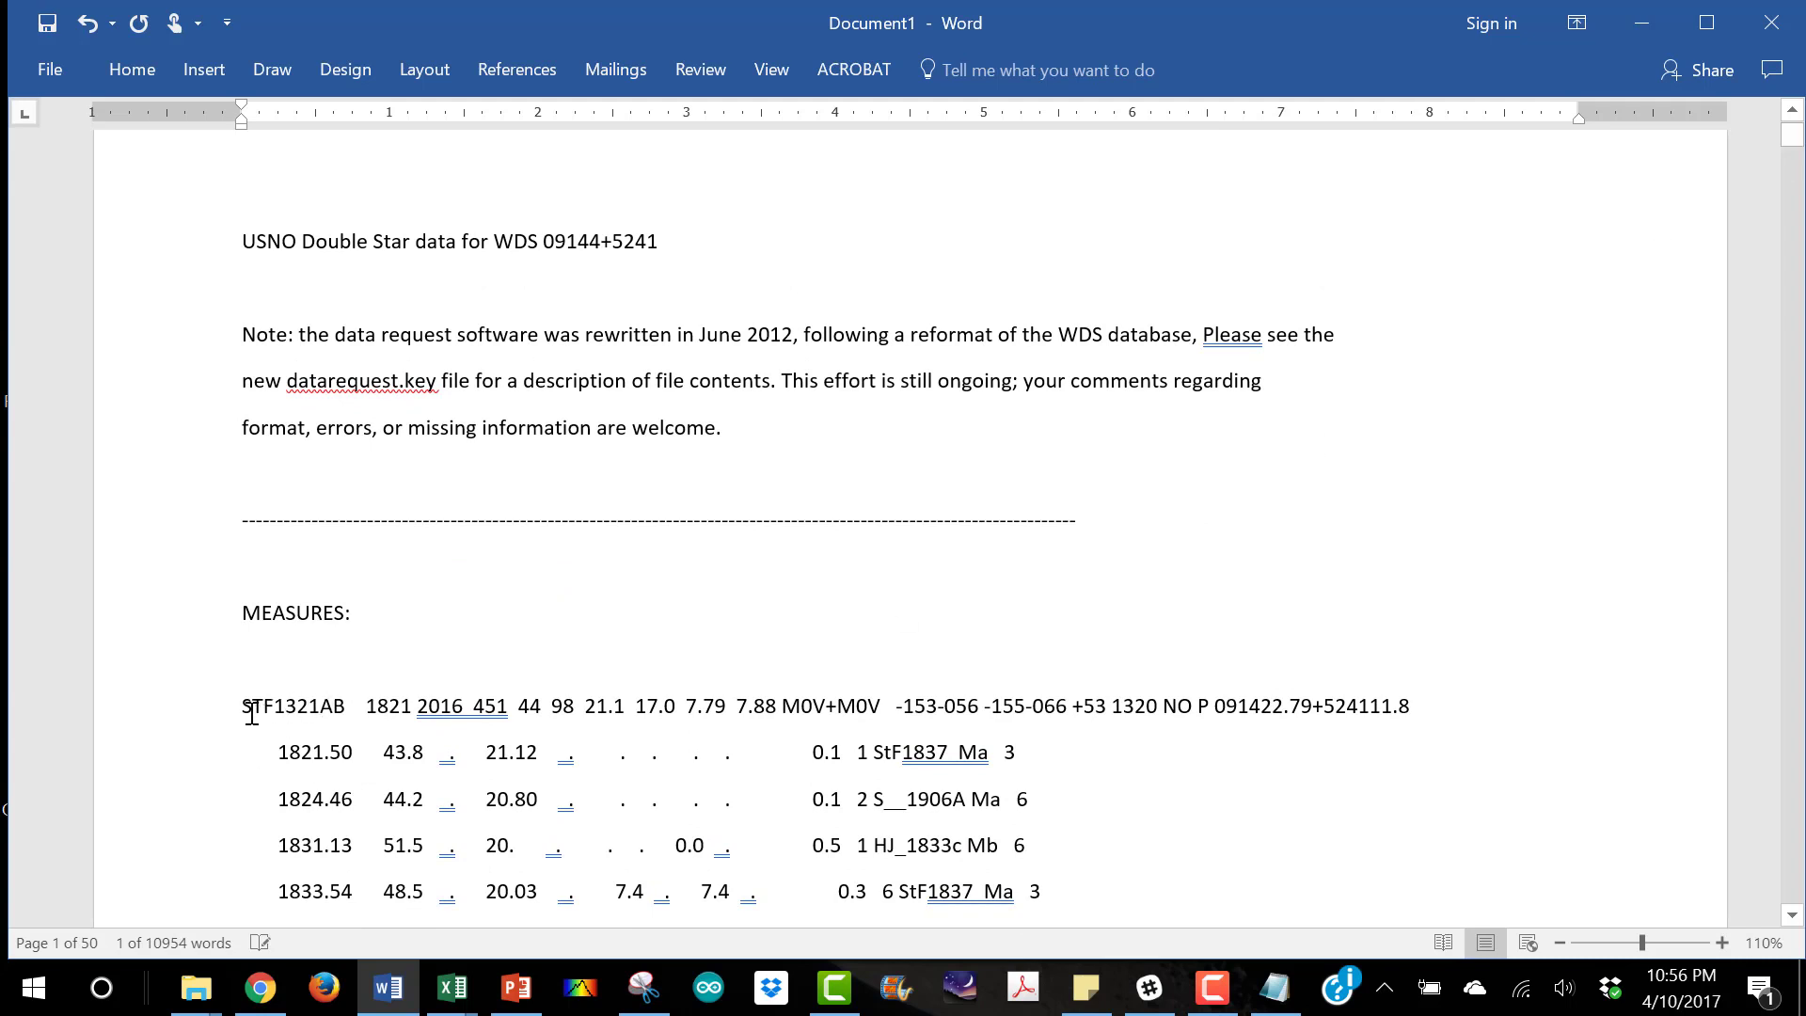
Select and copy all STF1321AB measurement rows, from the 1821.50 row through the 2016.235 row
left_click(270, 760)
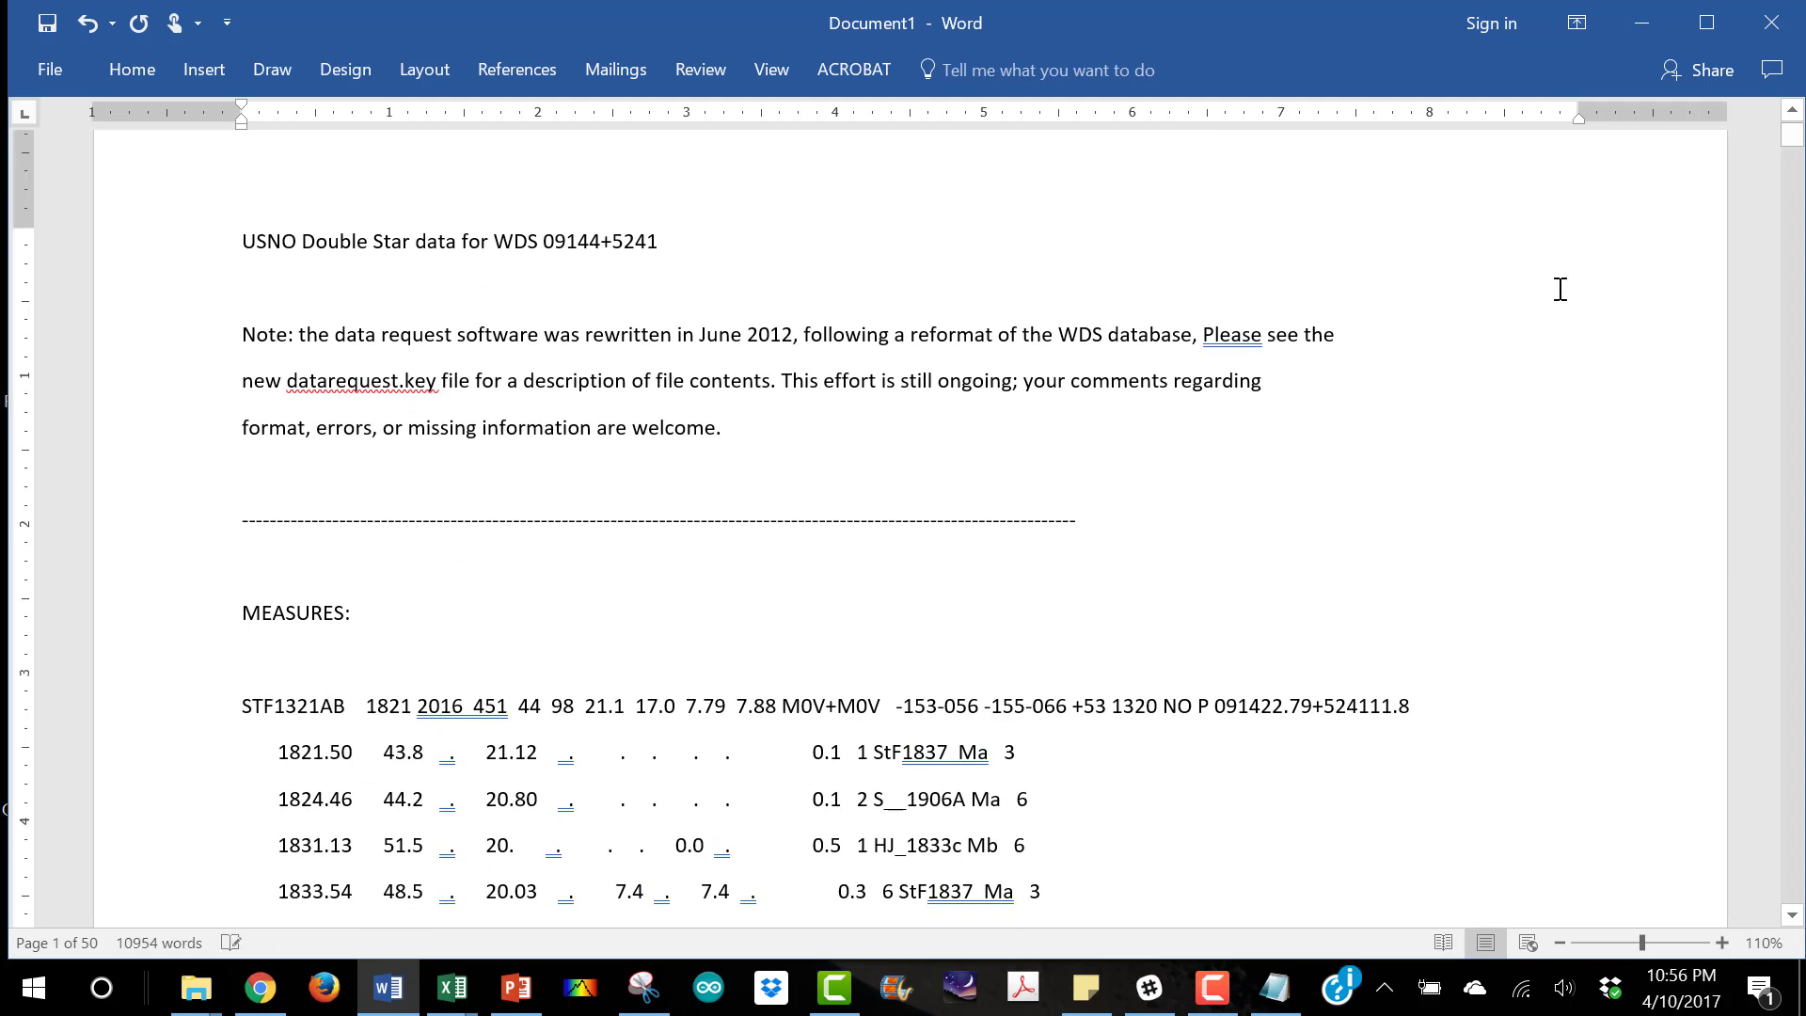
left_click(200, 762)
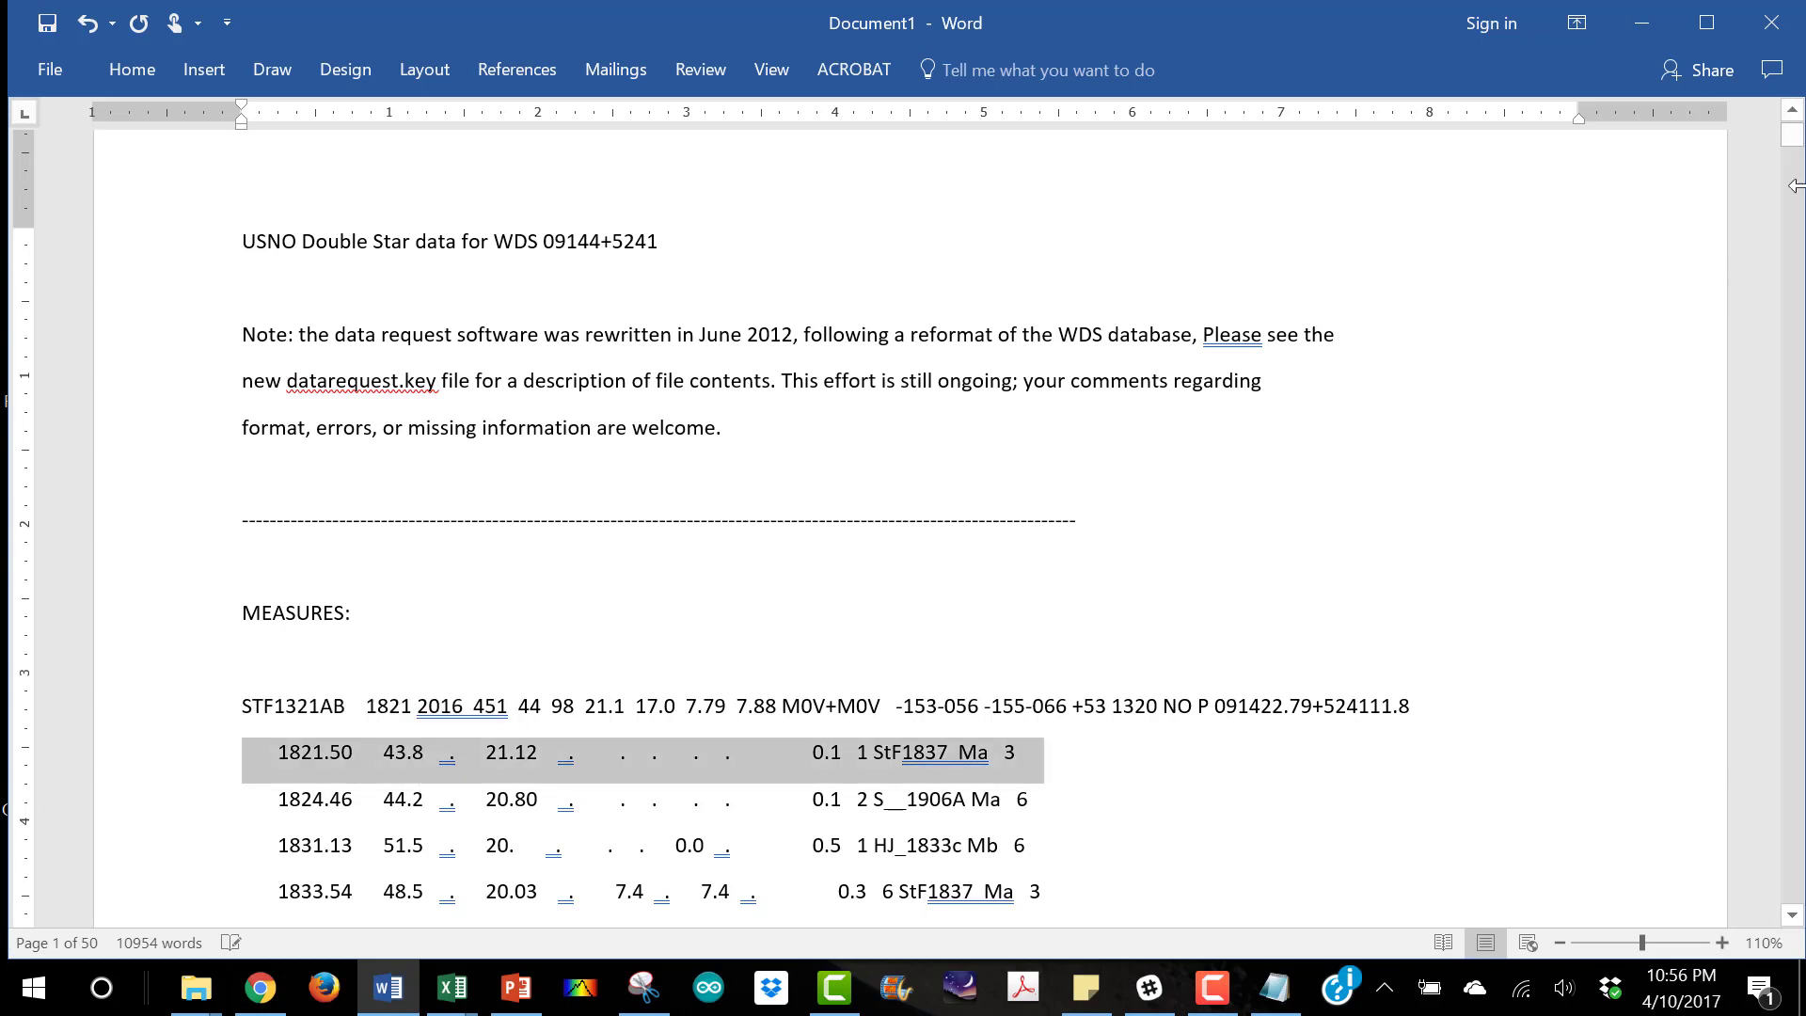
left_click_drag(1802, 146, 1735, 550)
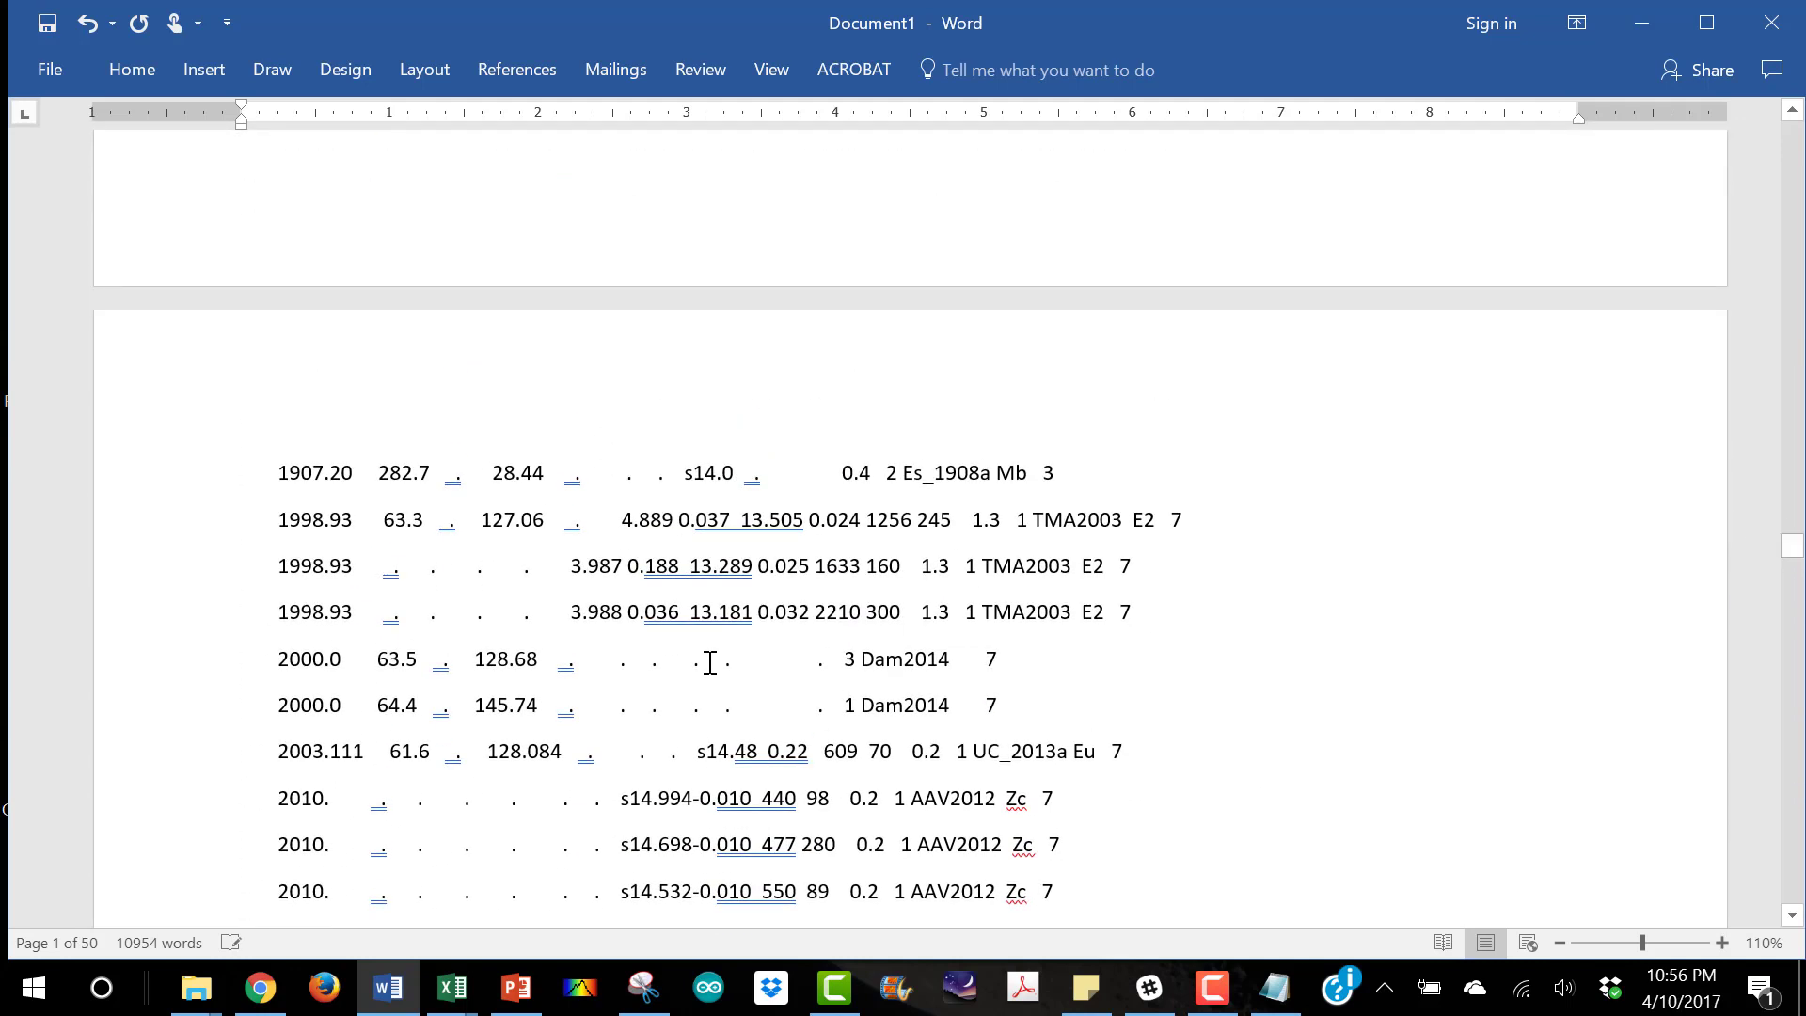
scroll(524, 693, "up", 3)
scroll(514, 666, "up", 1)
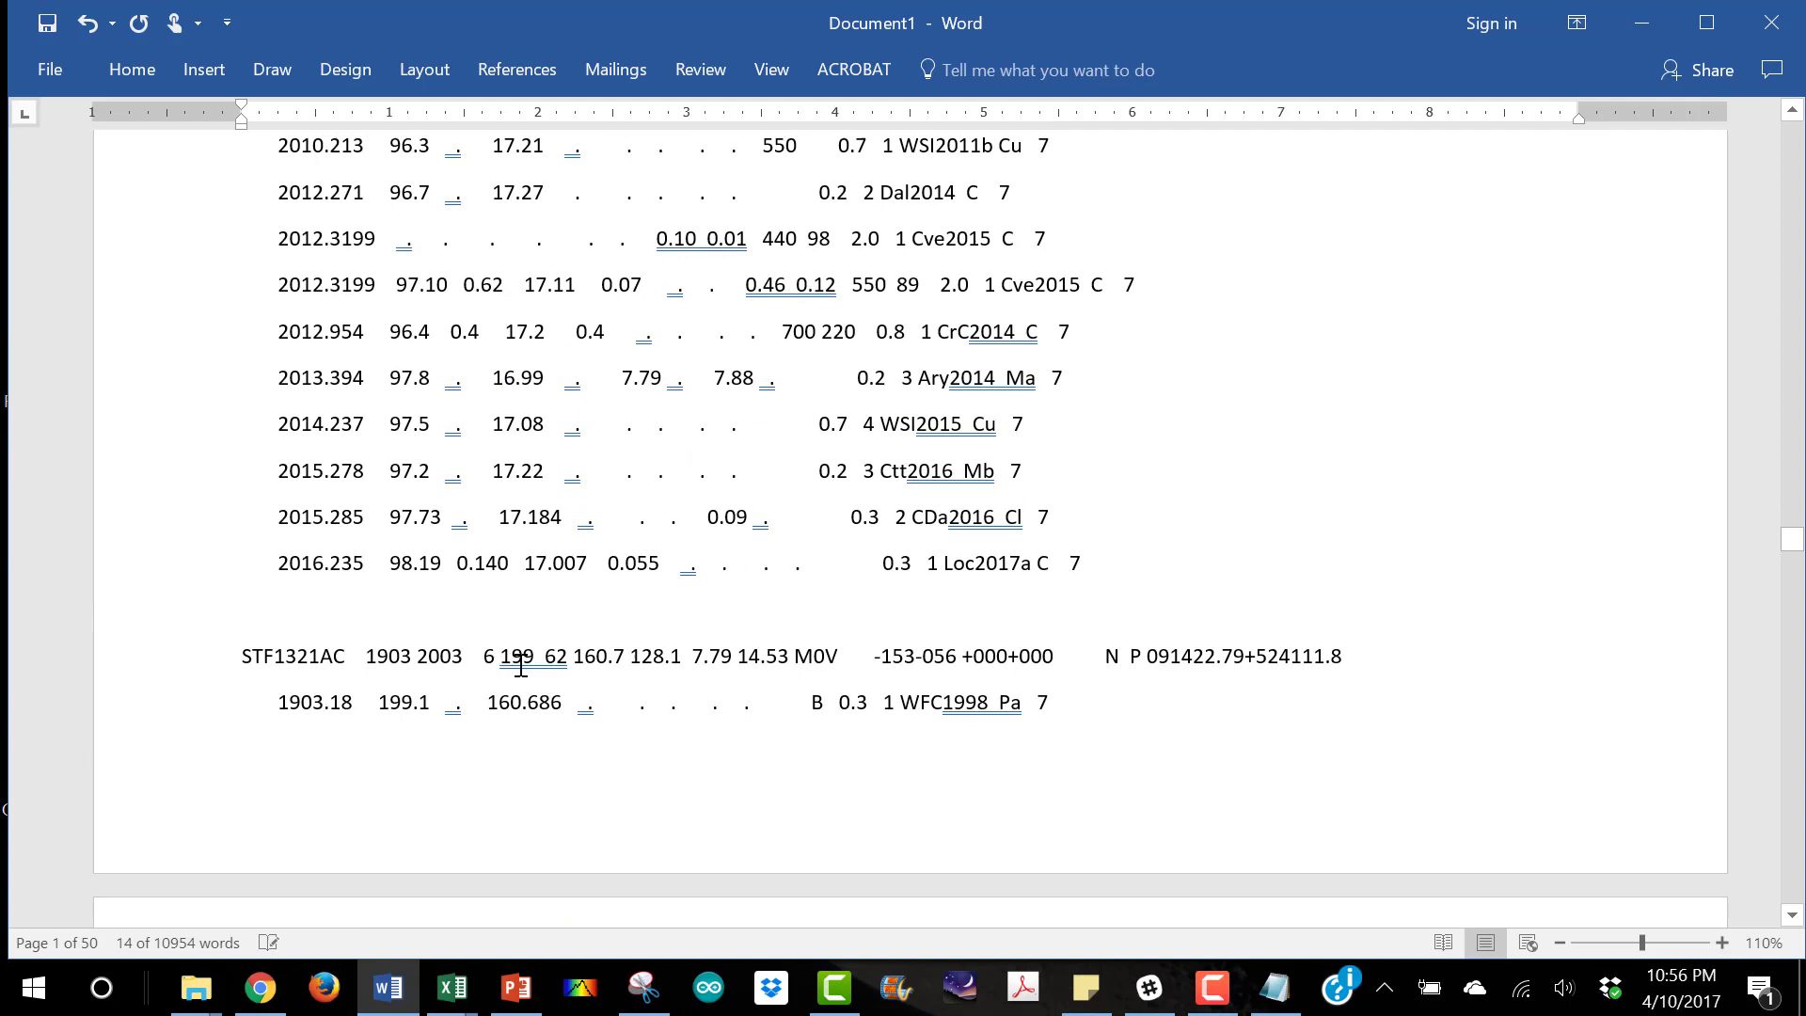
left_click(1102, 573, "shift")
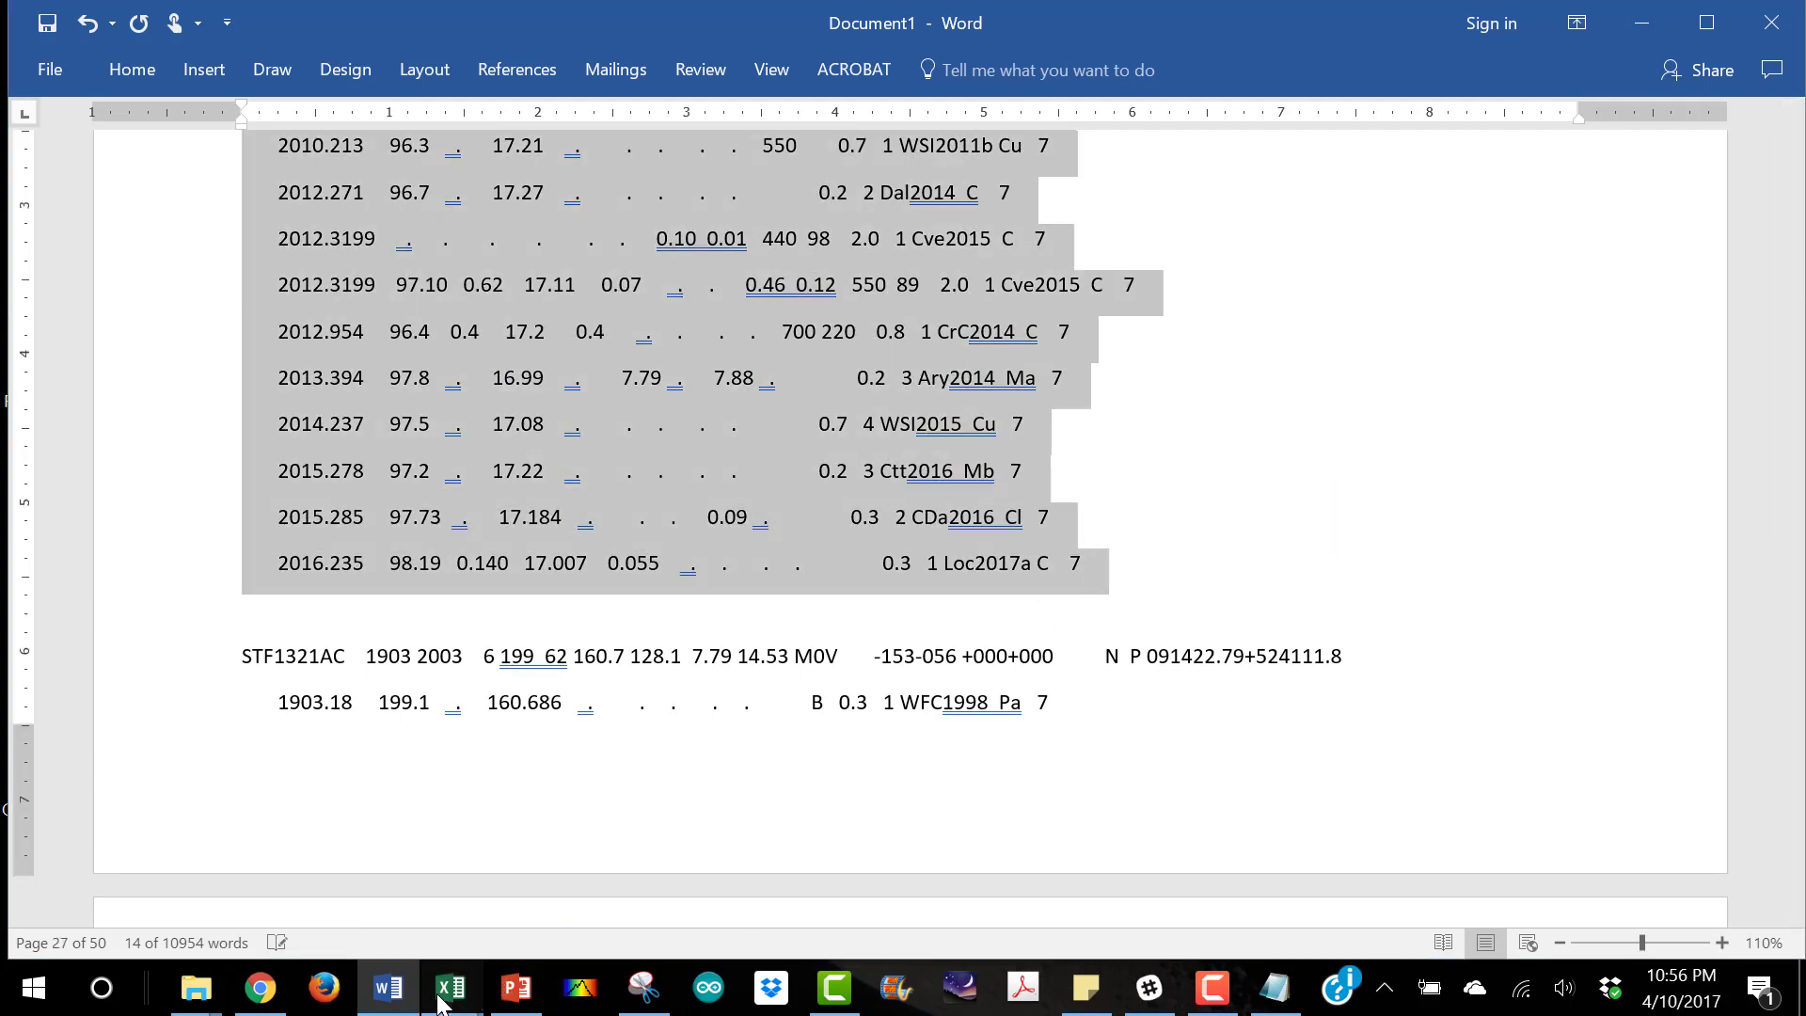
Switch to the blank Excel workbook and paste the copied measurement rows starting at cell A1
mouse_move(451, 988)
left_click(576, 917)
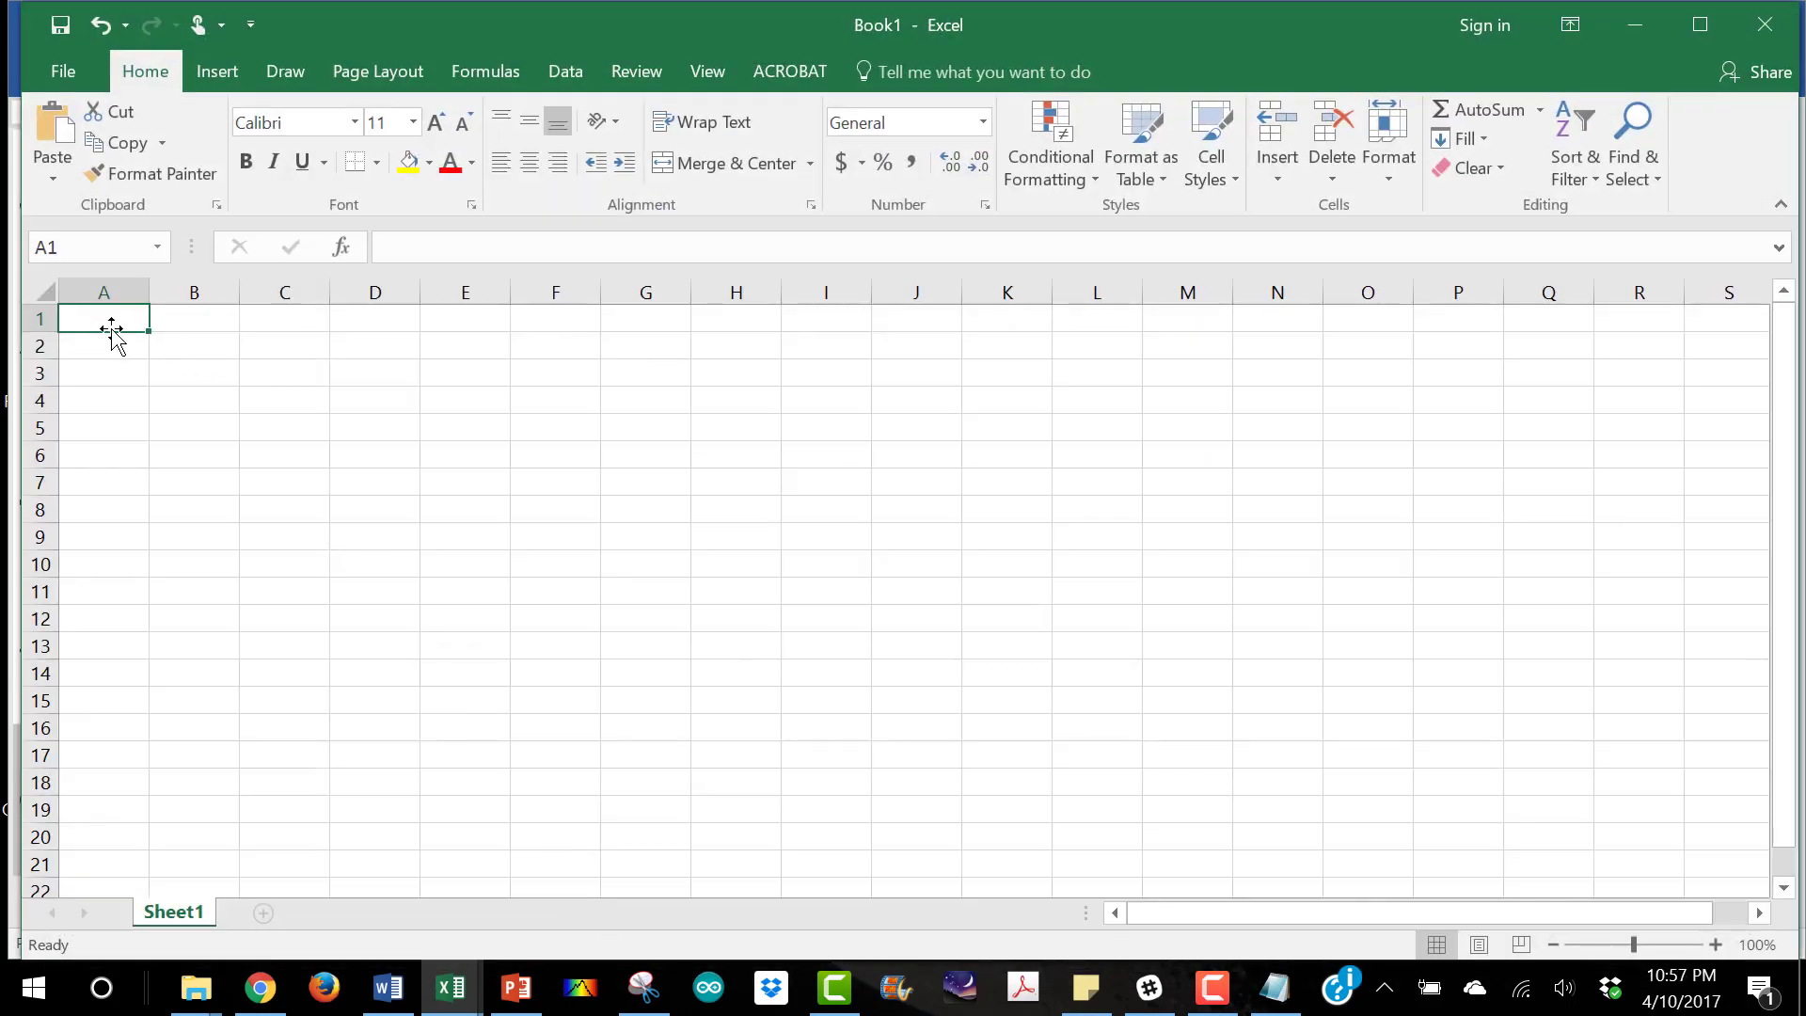
key("ctrl+v")
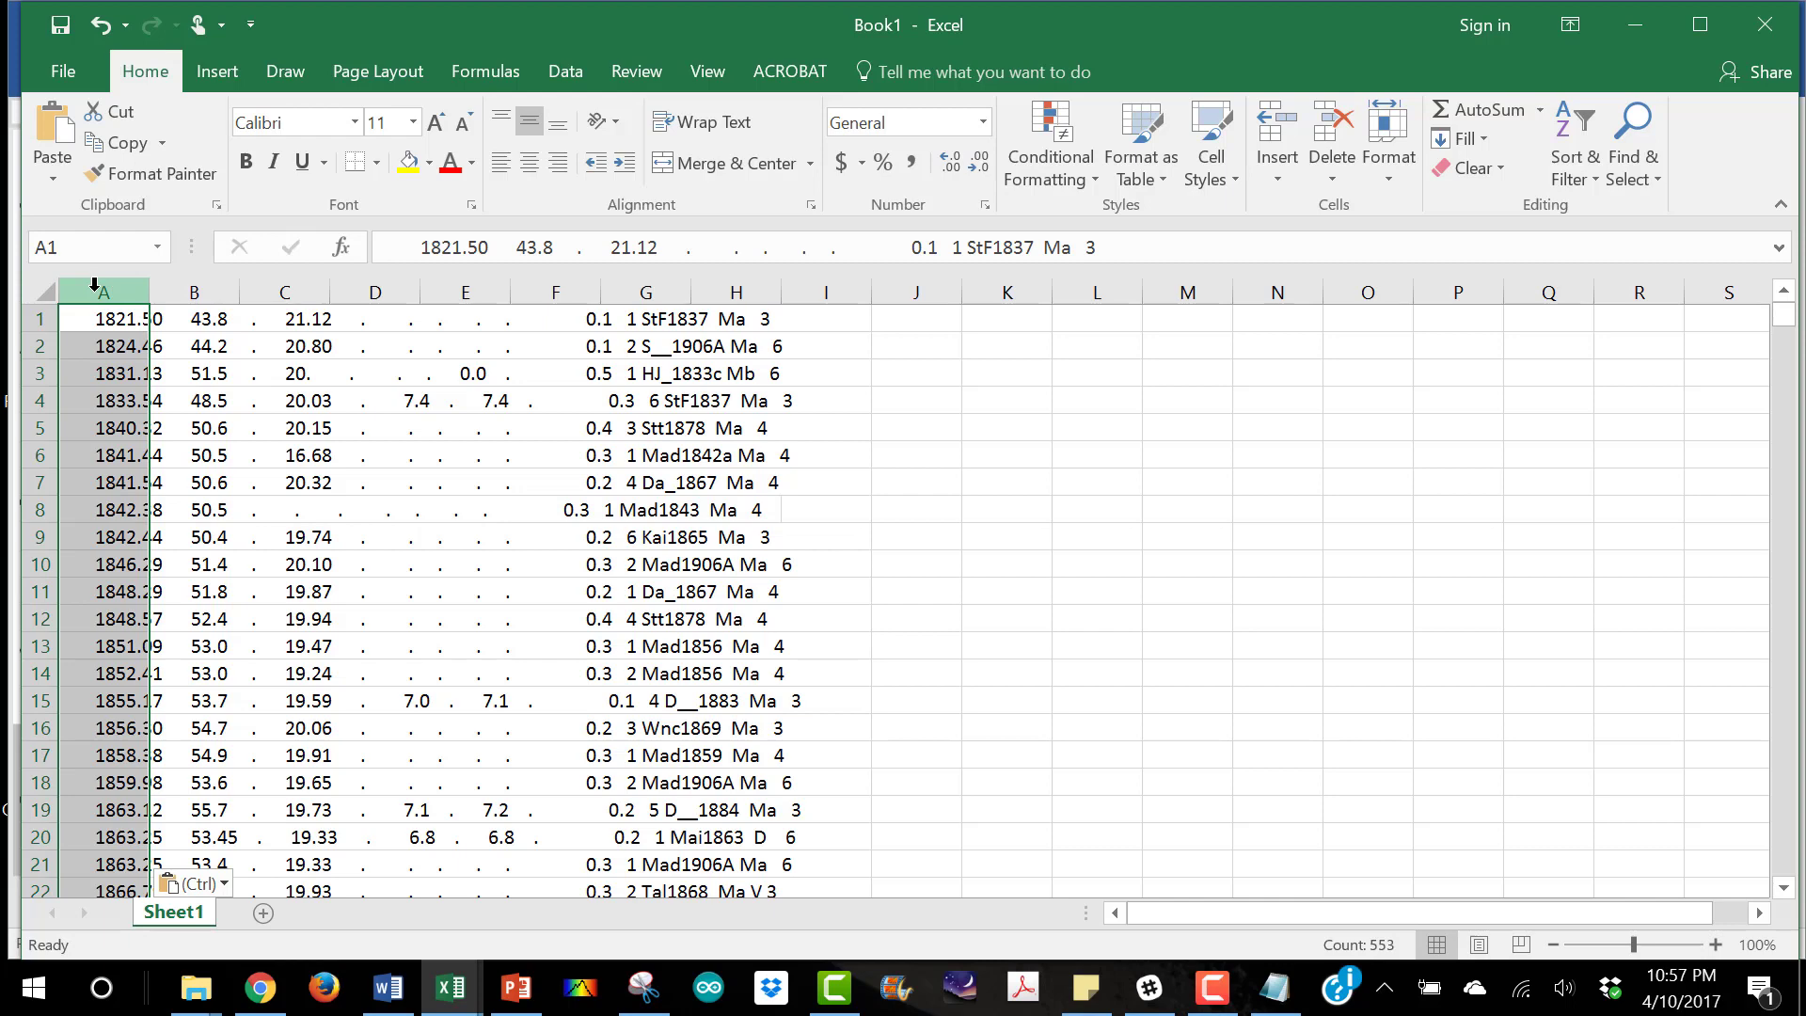
Split column A into separate columns with Text to Columns, using Fixed width and the suggested column breaks
left_click(572, 77)
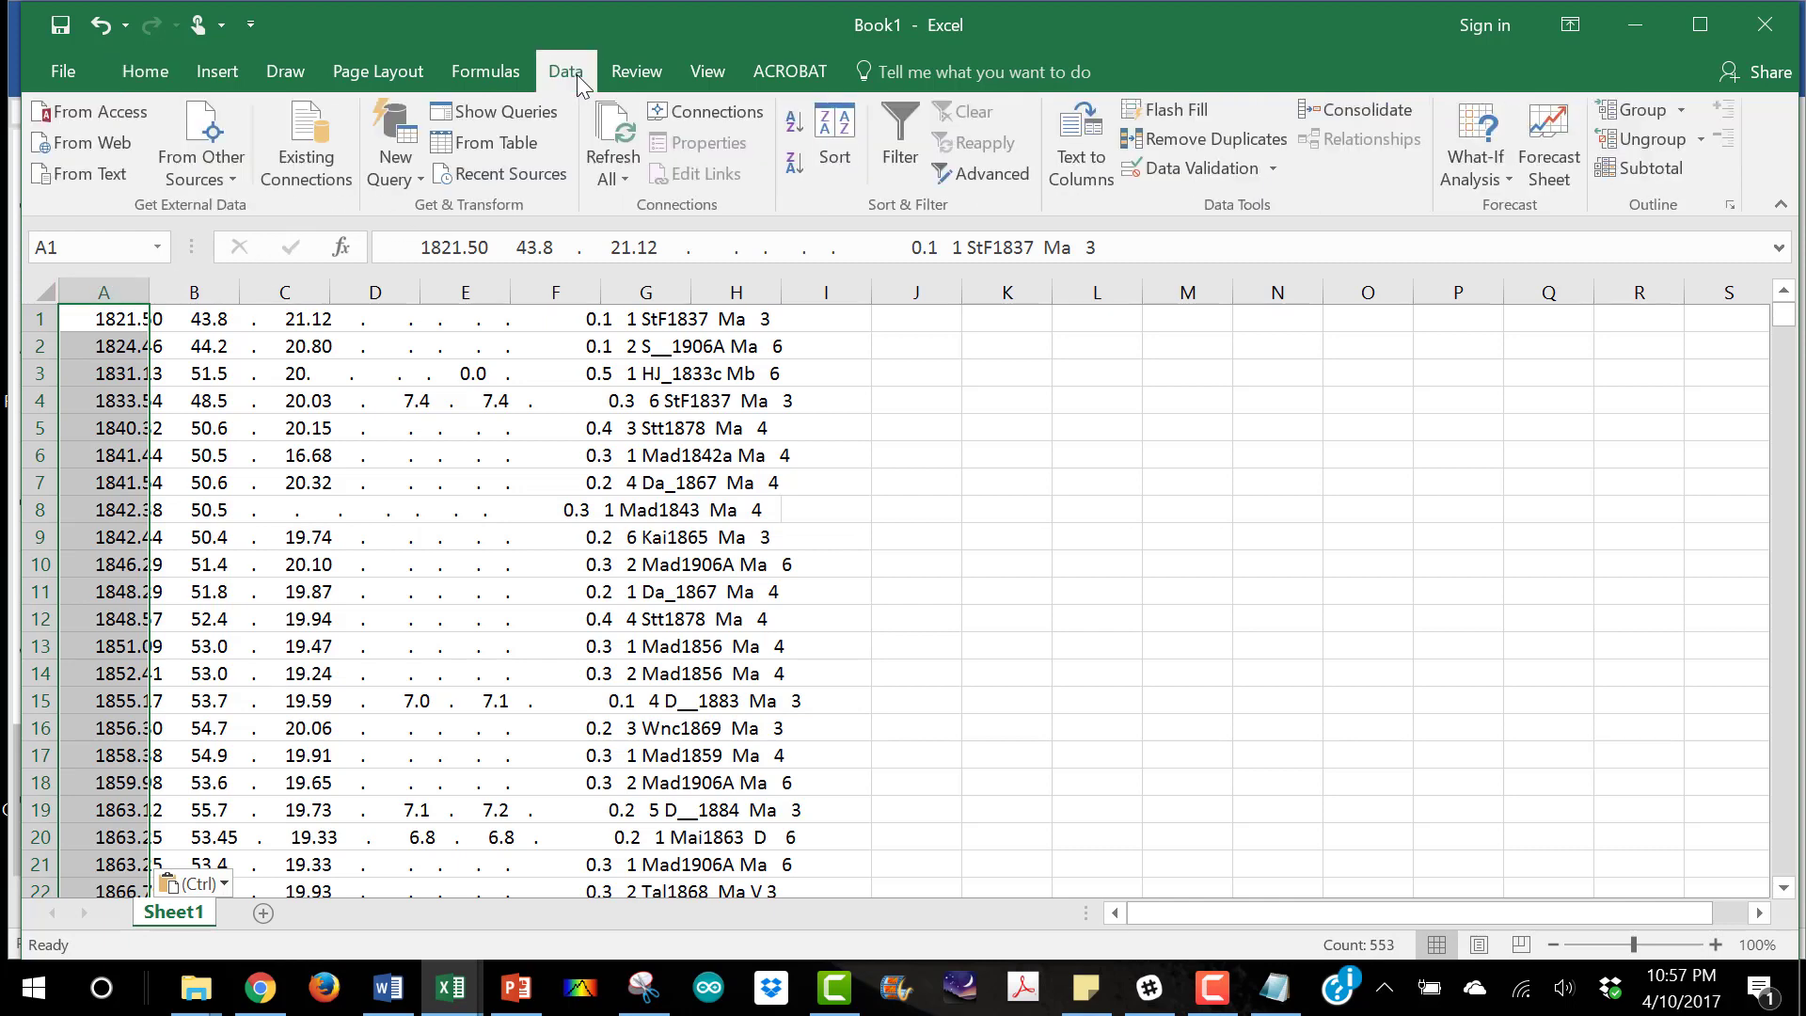
left_click(1084, 146)
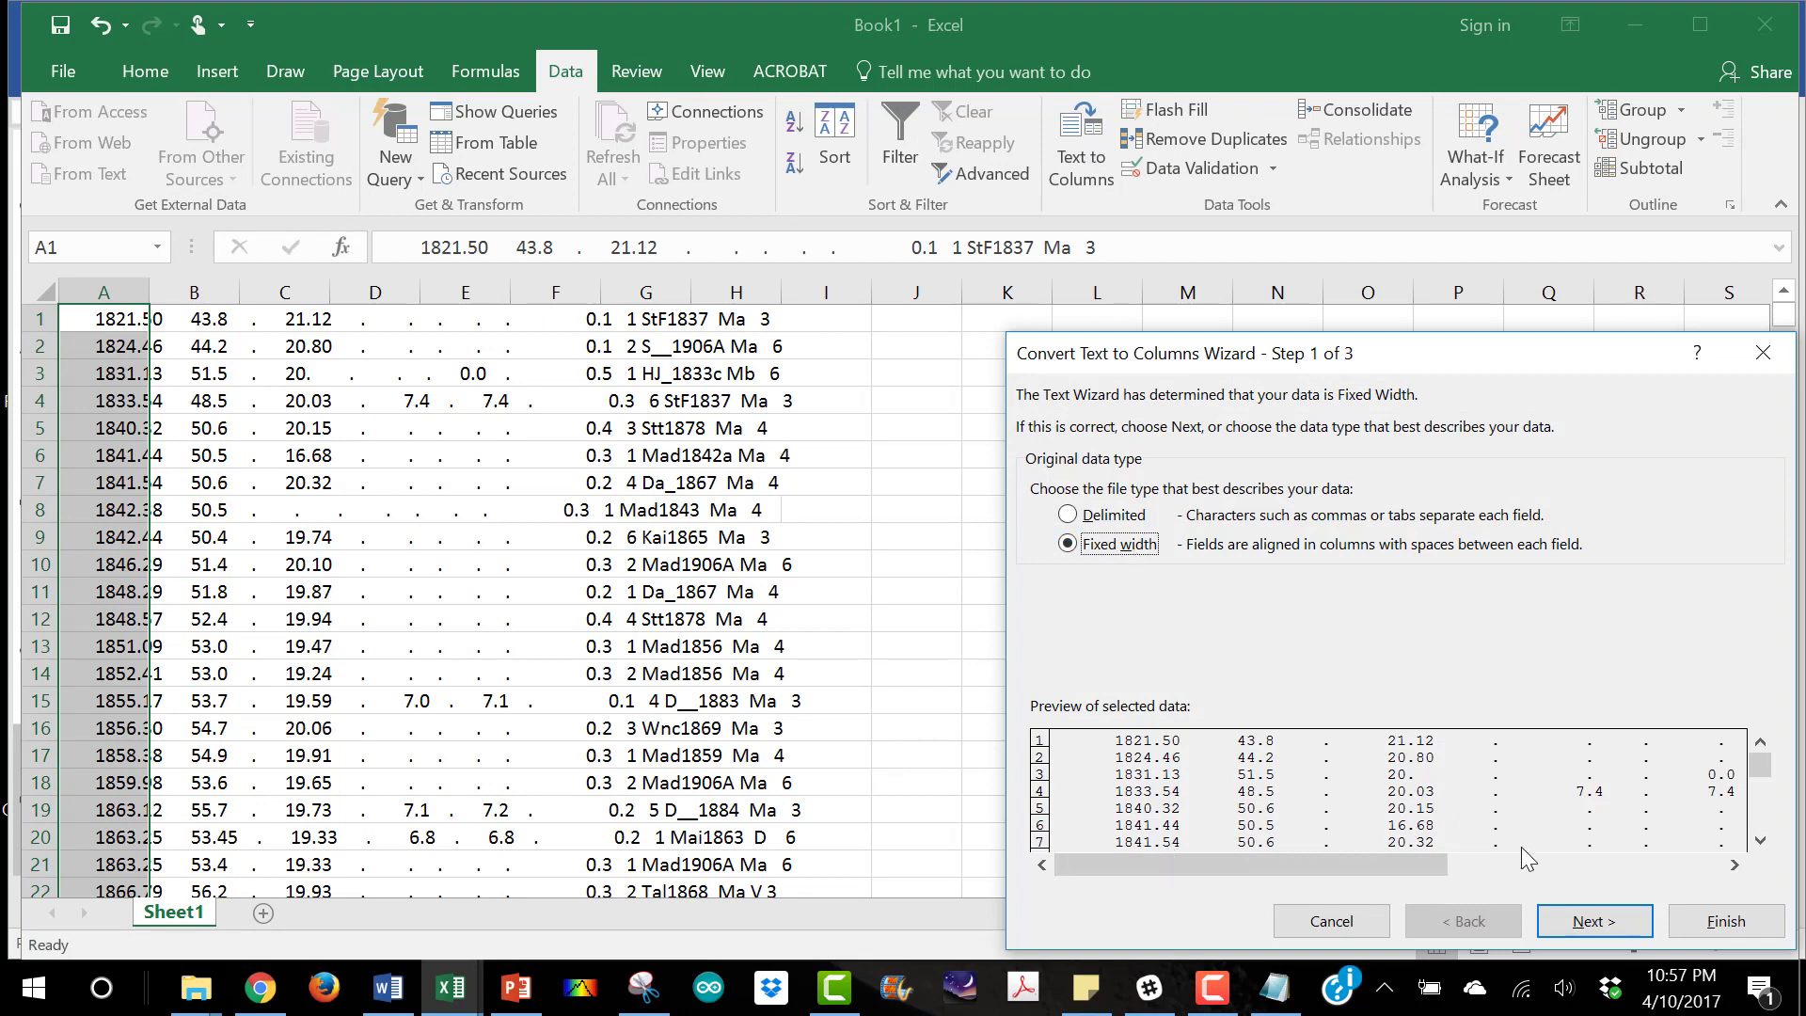
left_click(1593, 927)
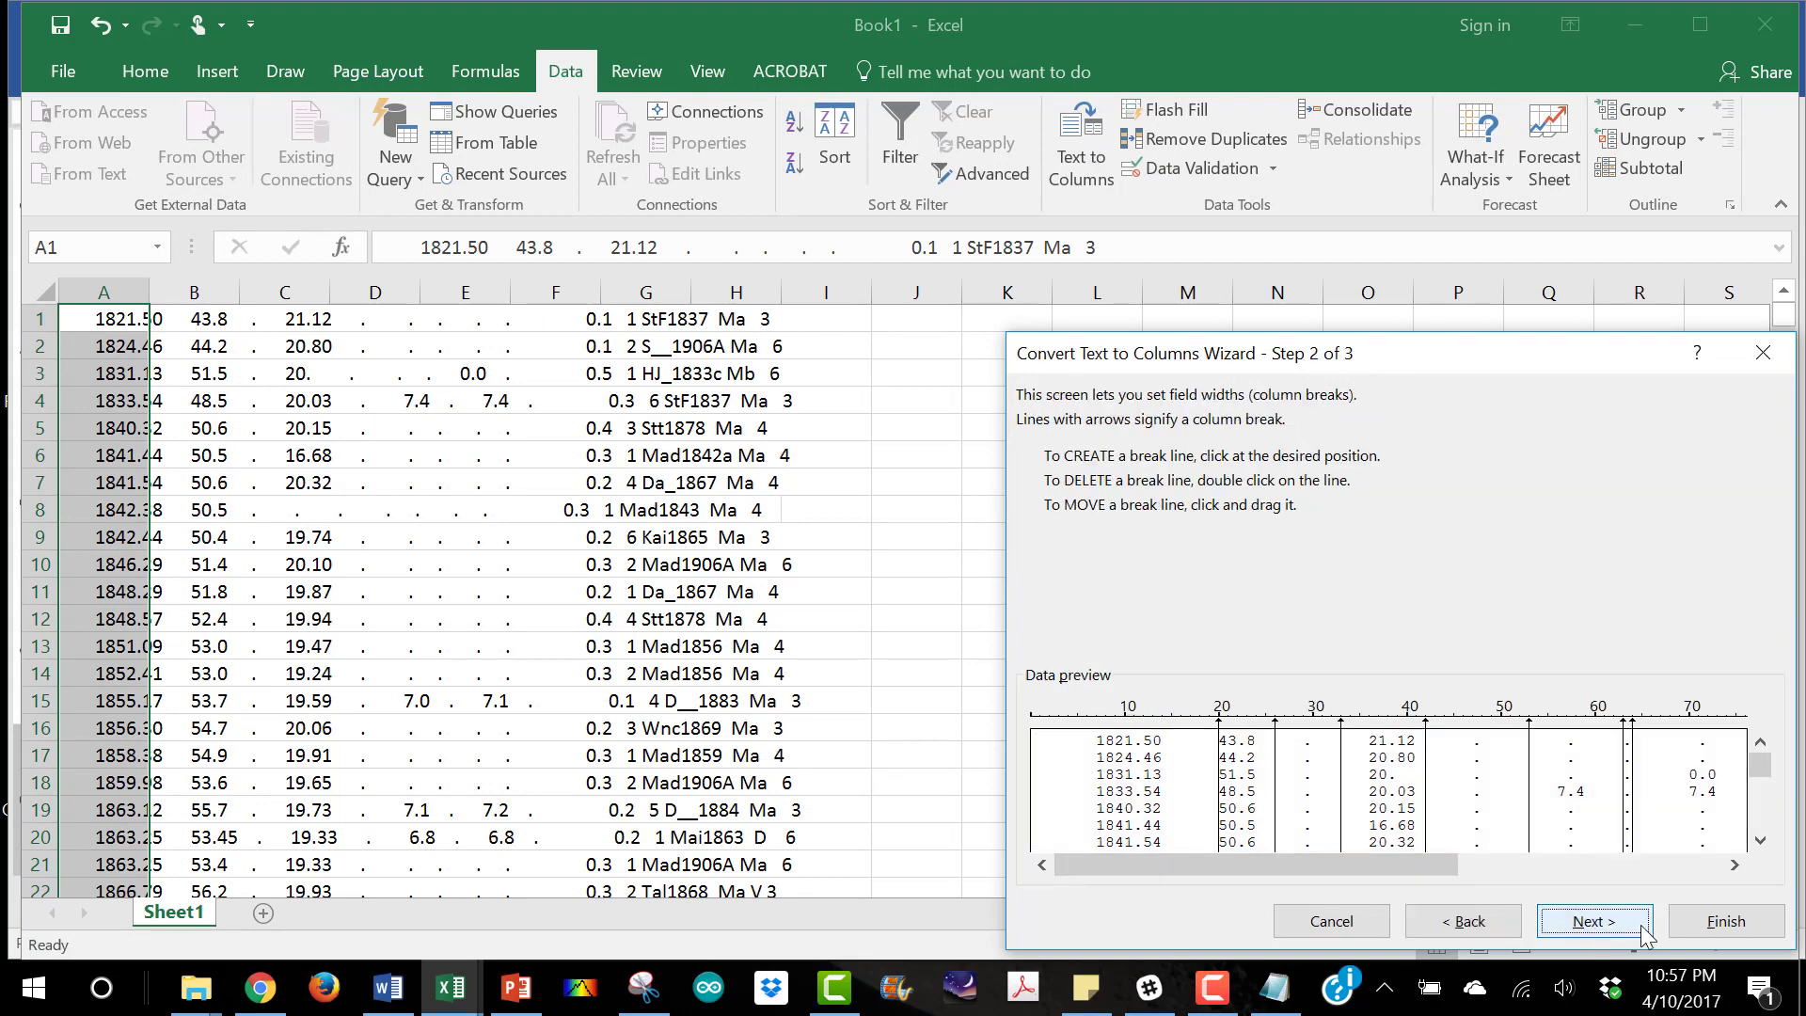
left_click(1726, 921)
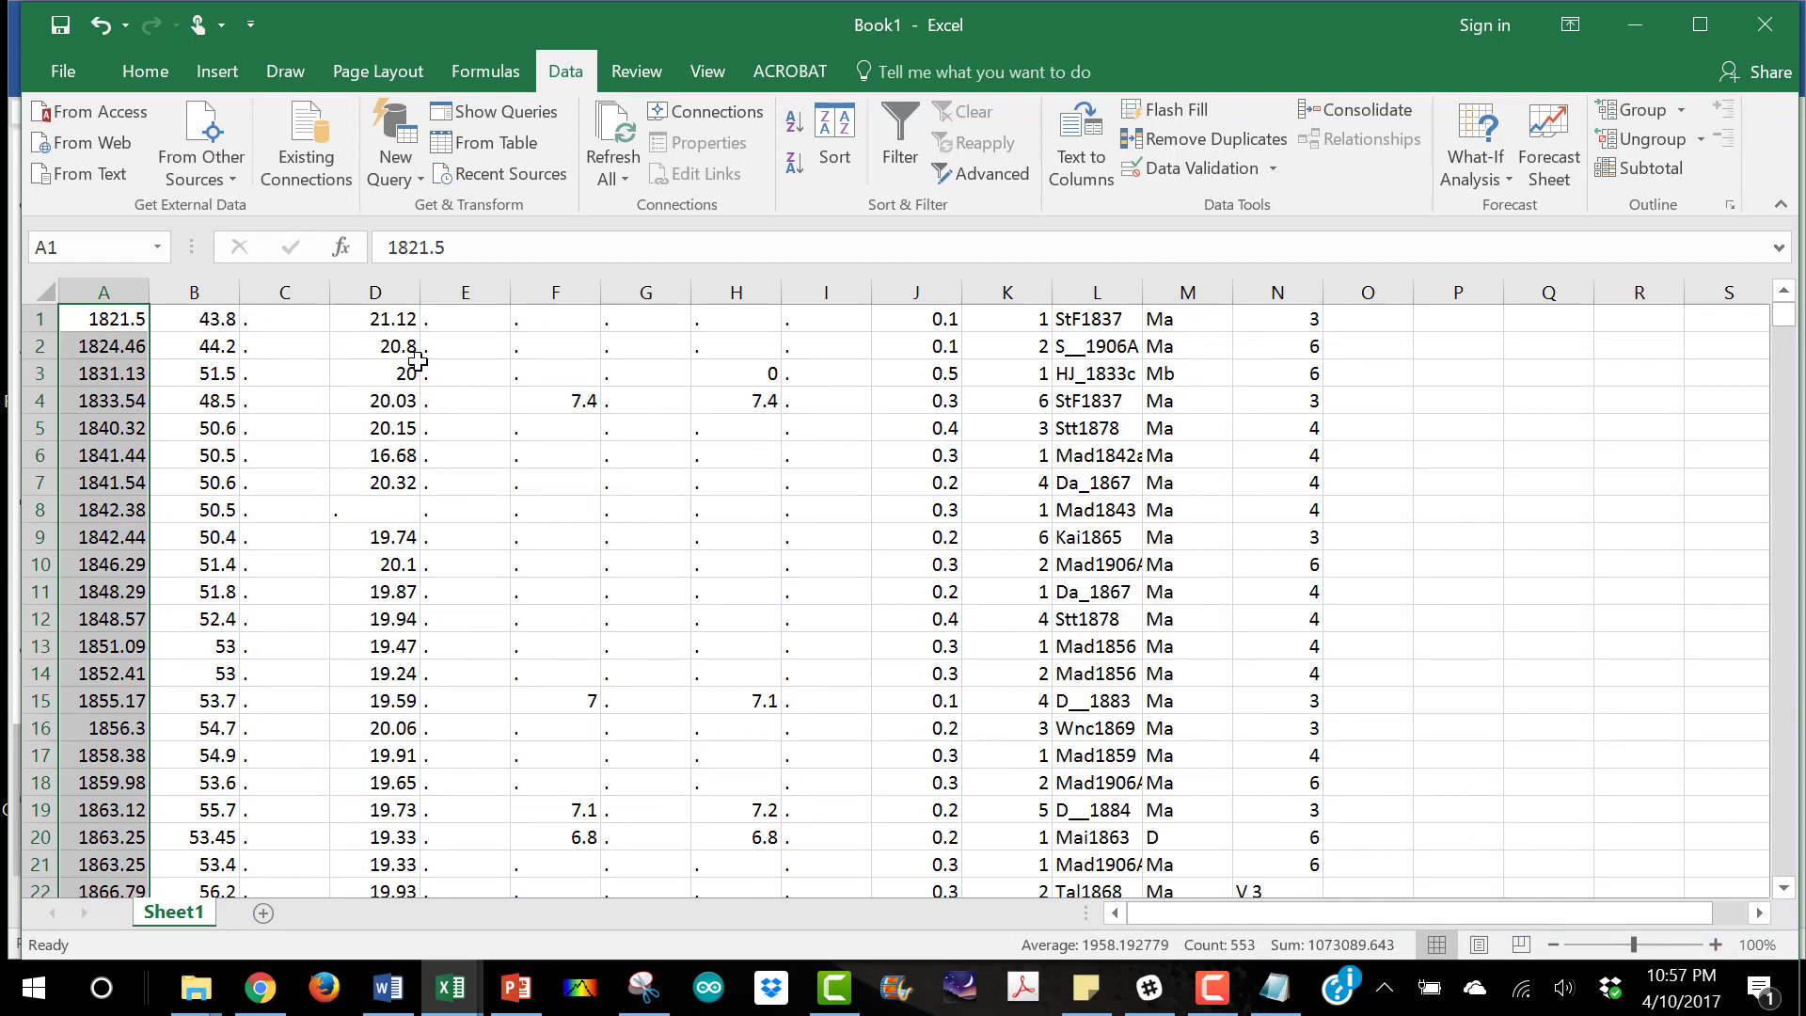
Delete the dot-filled column C after the position angles, plus the unneeded columns D through H after the separations
left_click(290, 286)
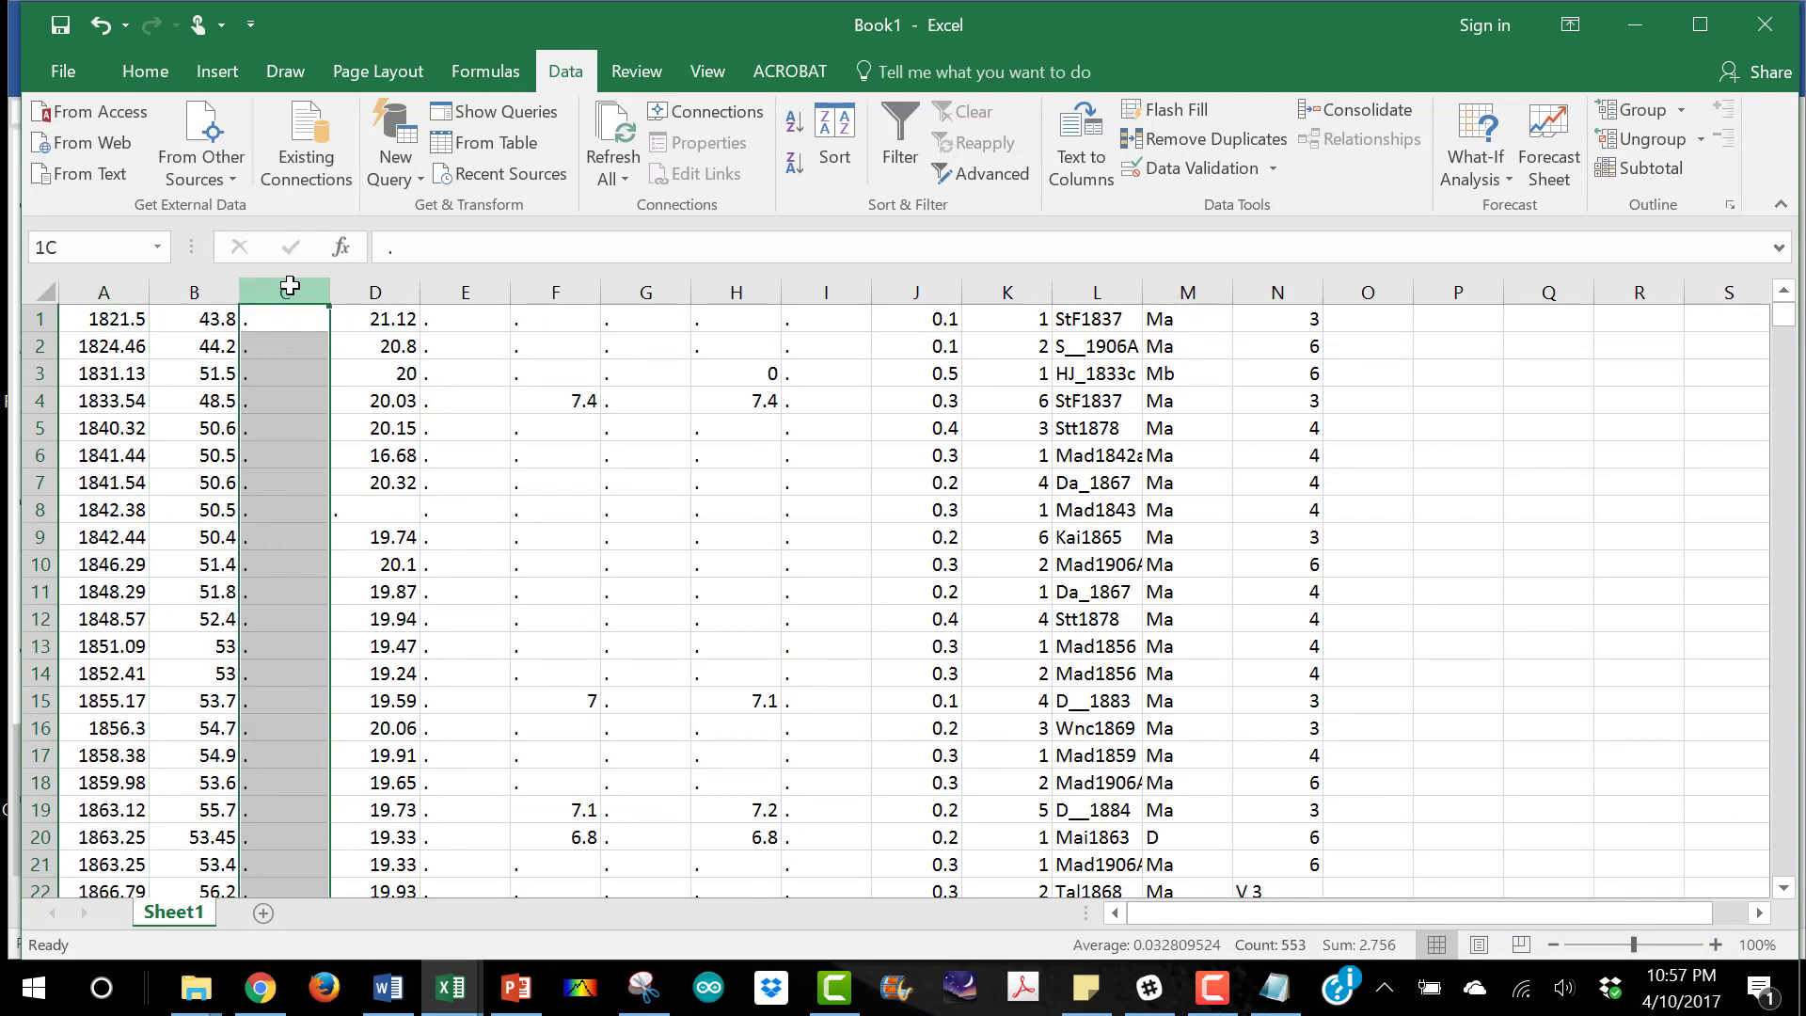
right_click(291, 290)
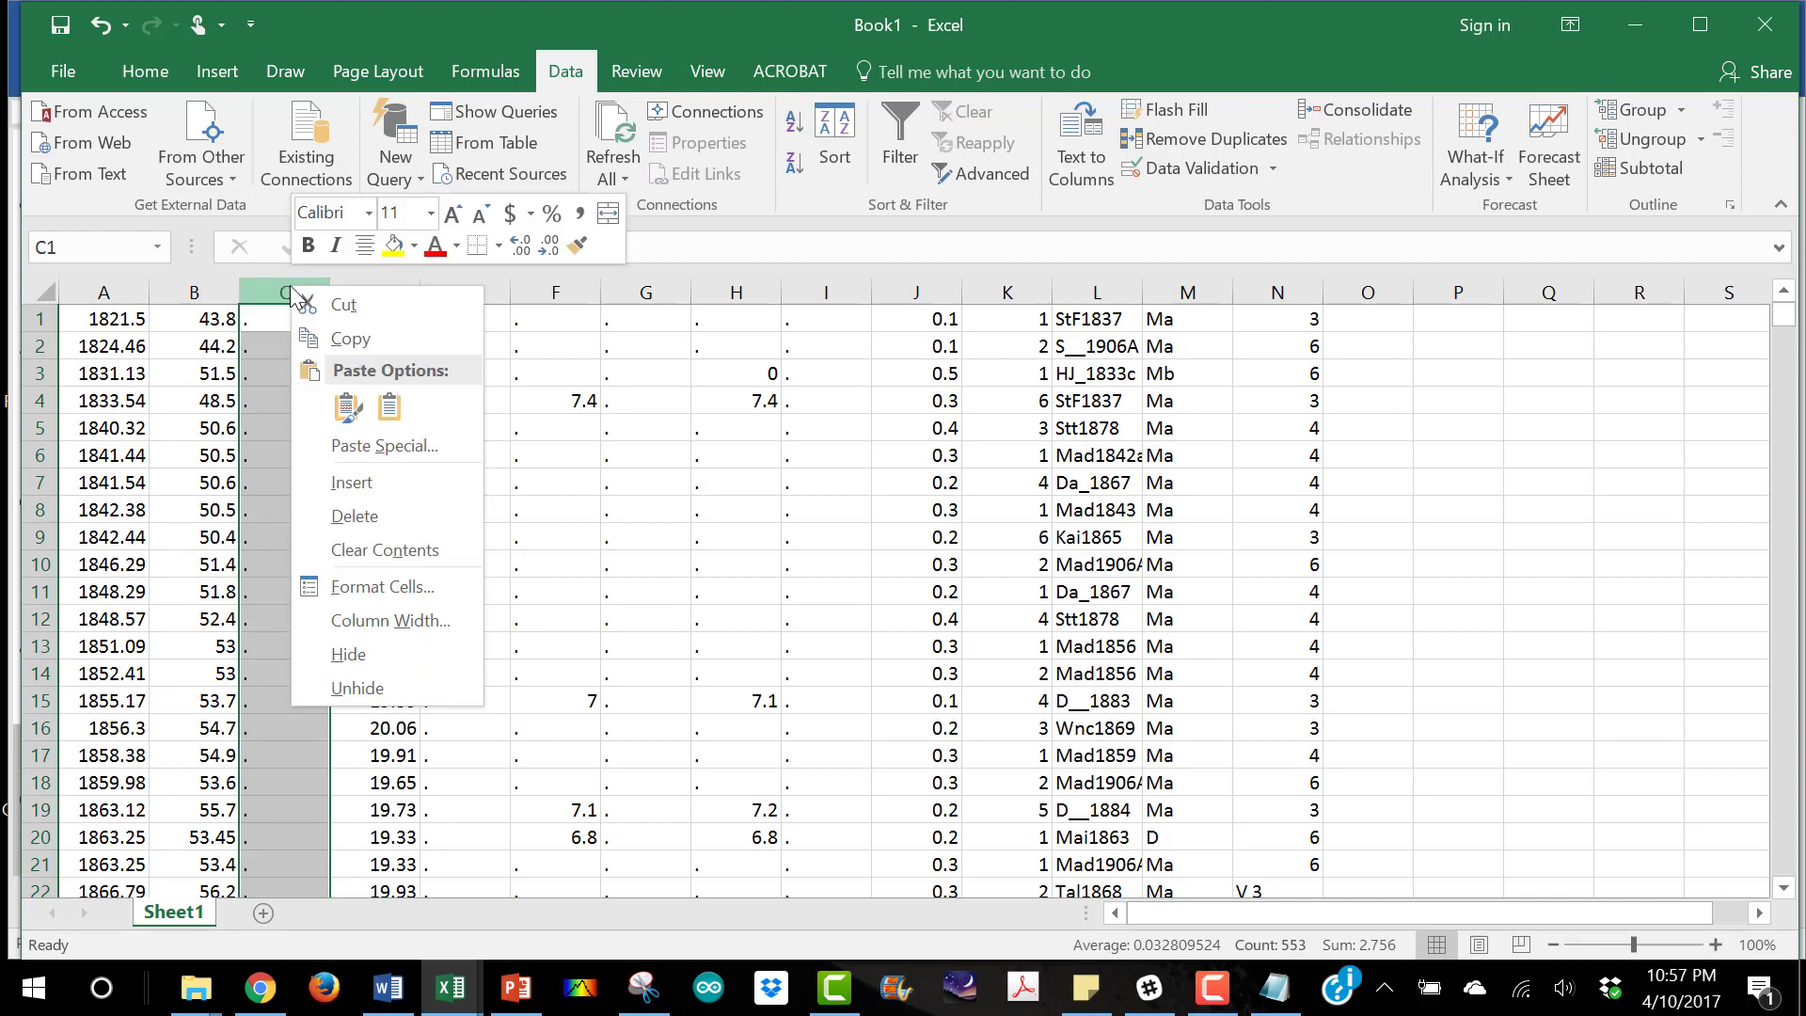
left_click(342, 513)
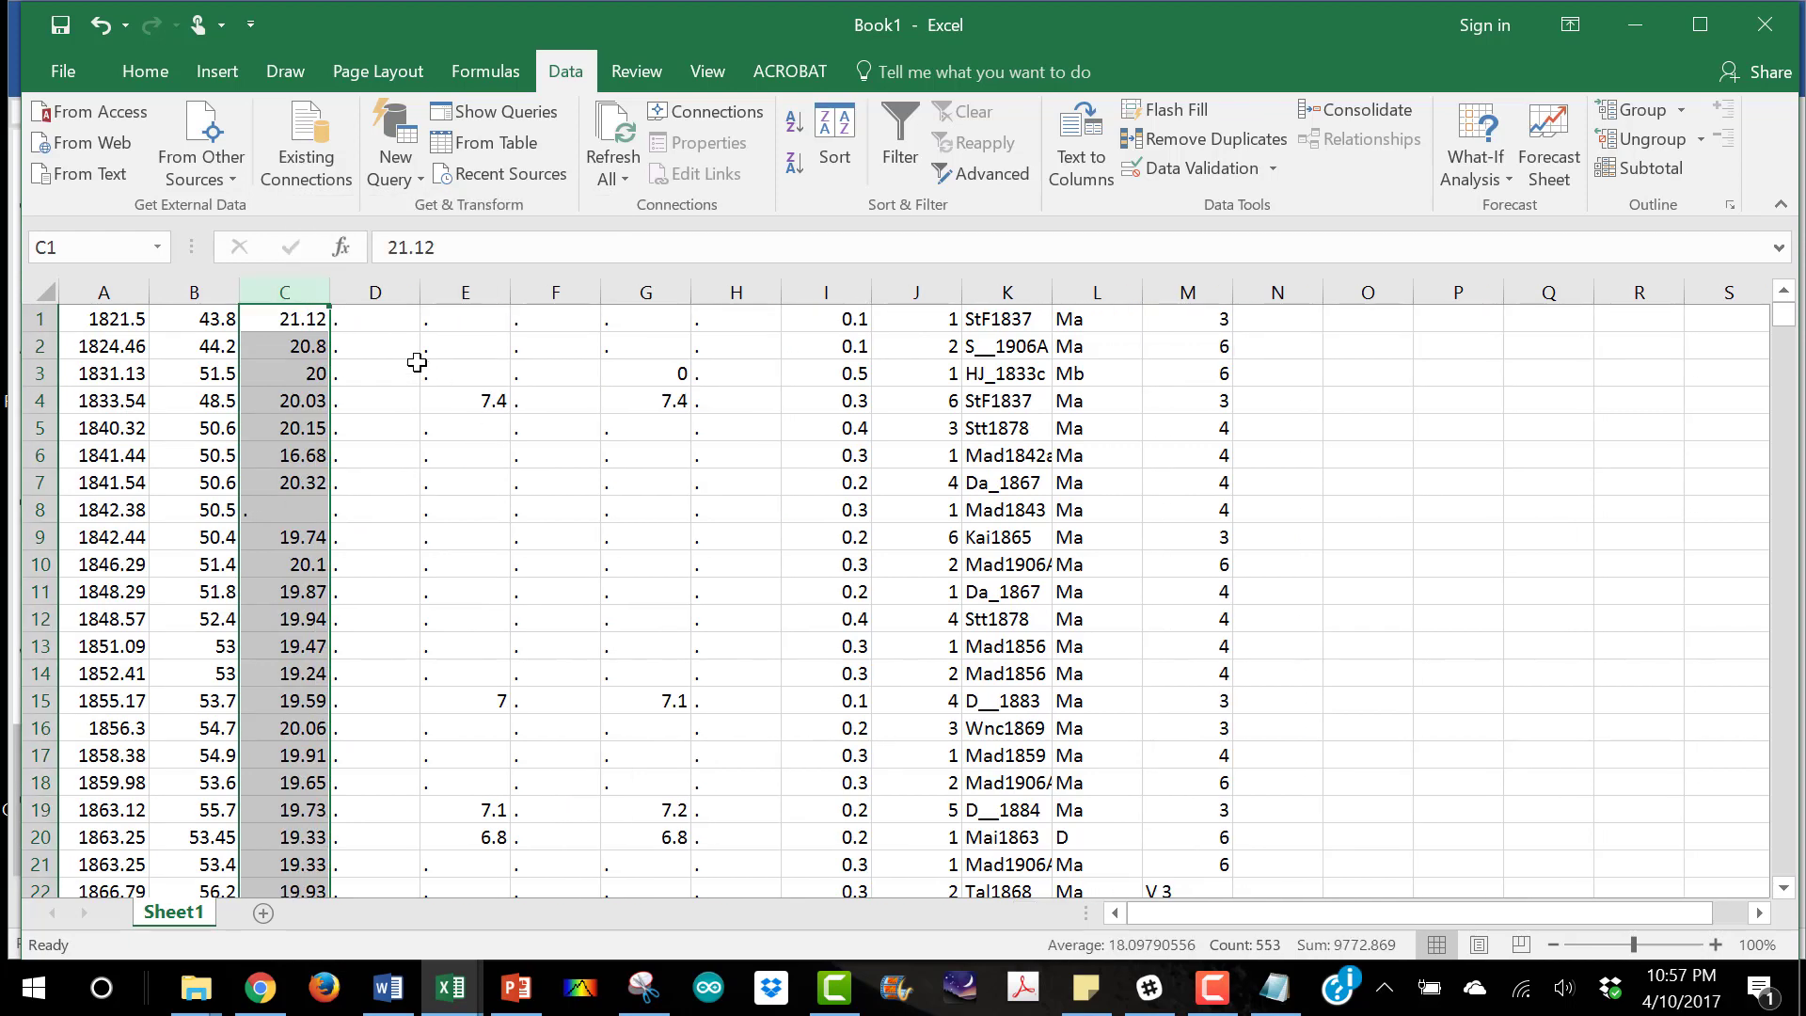
left_click(382, 296)
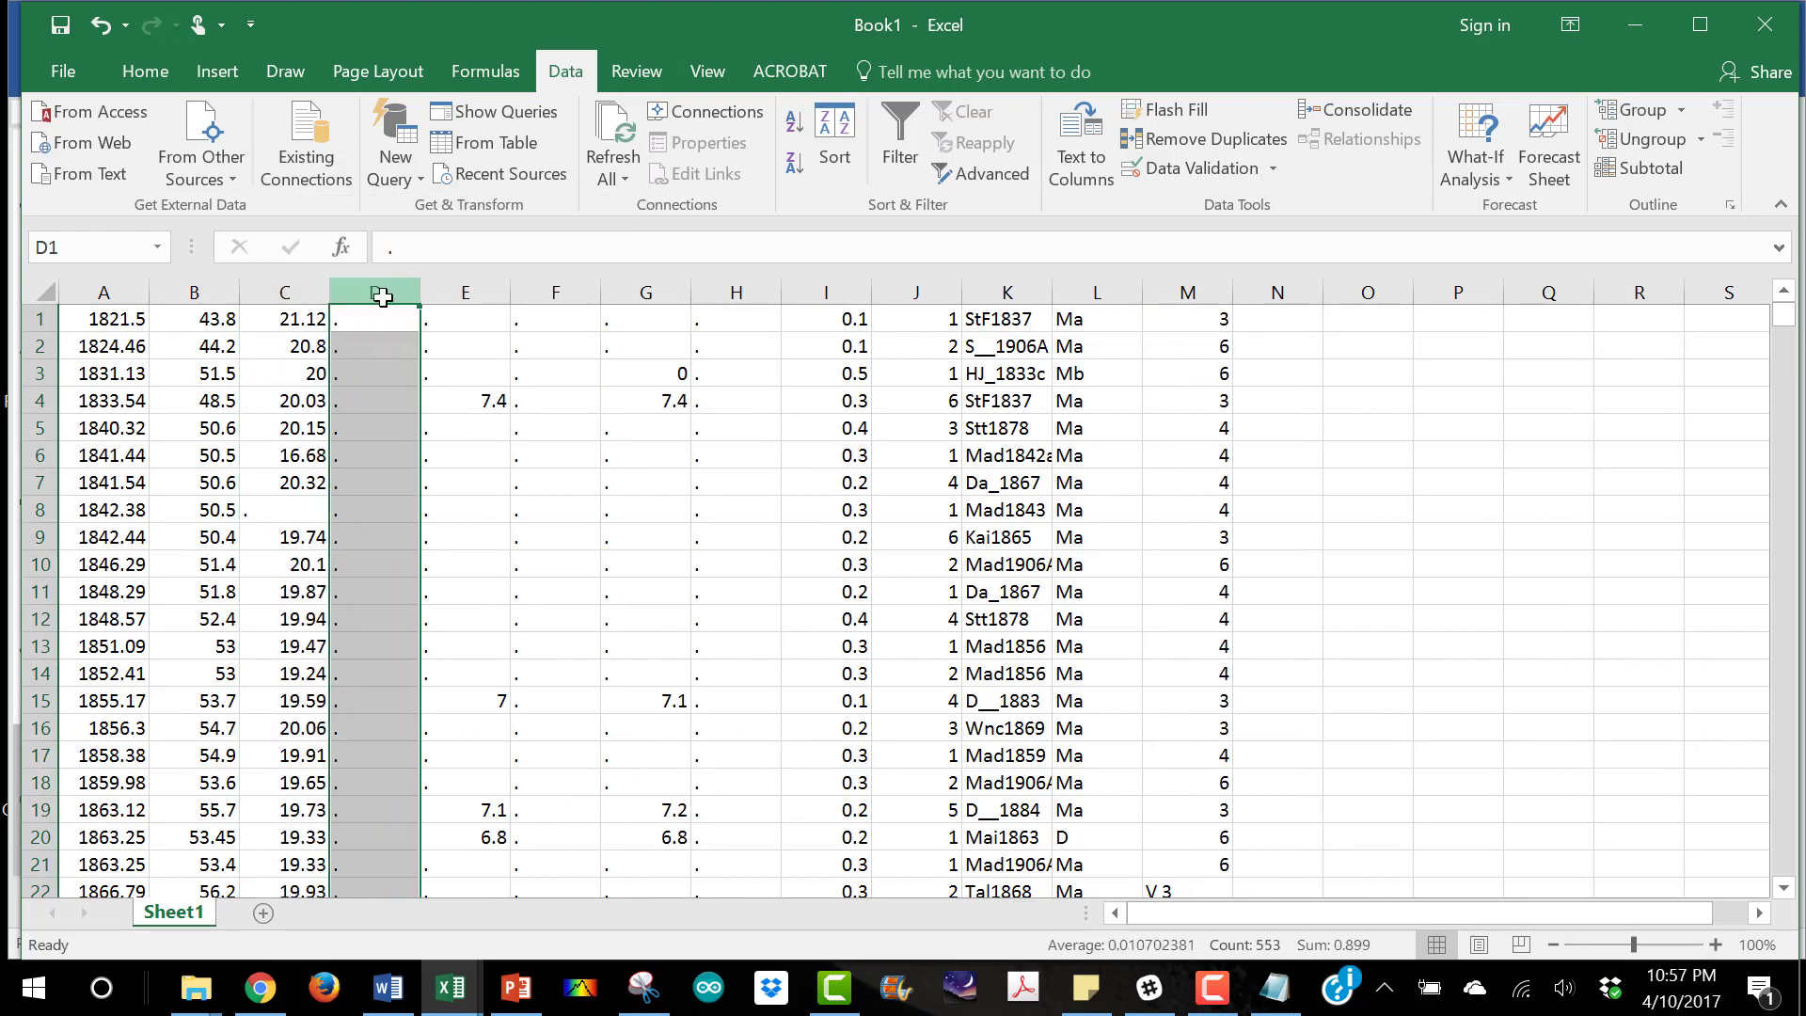
left_click(718, 292, "shift")
right_click(717, 292)
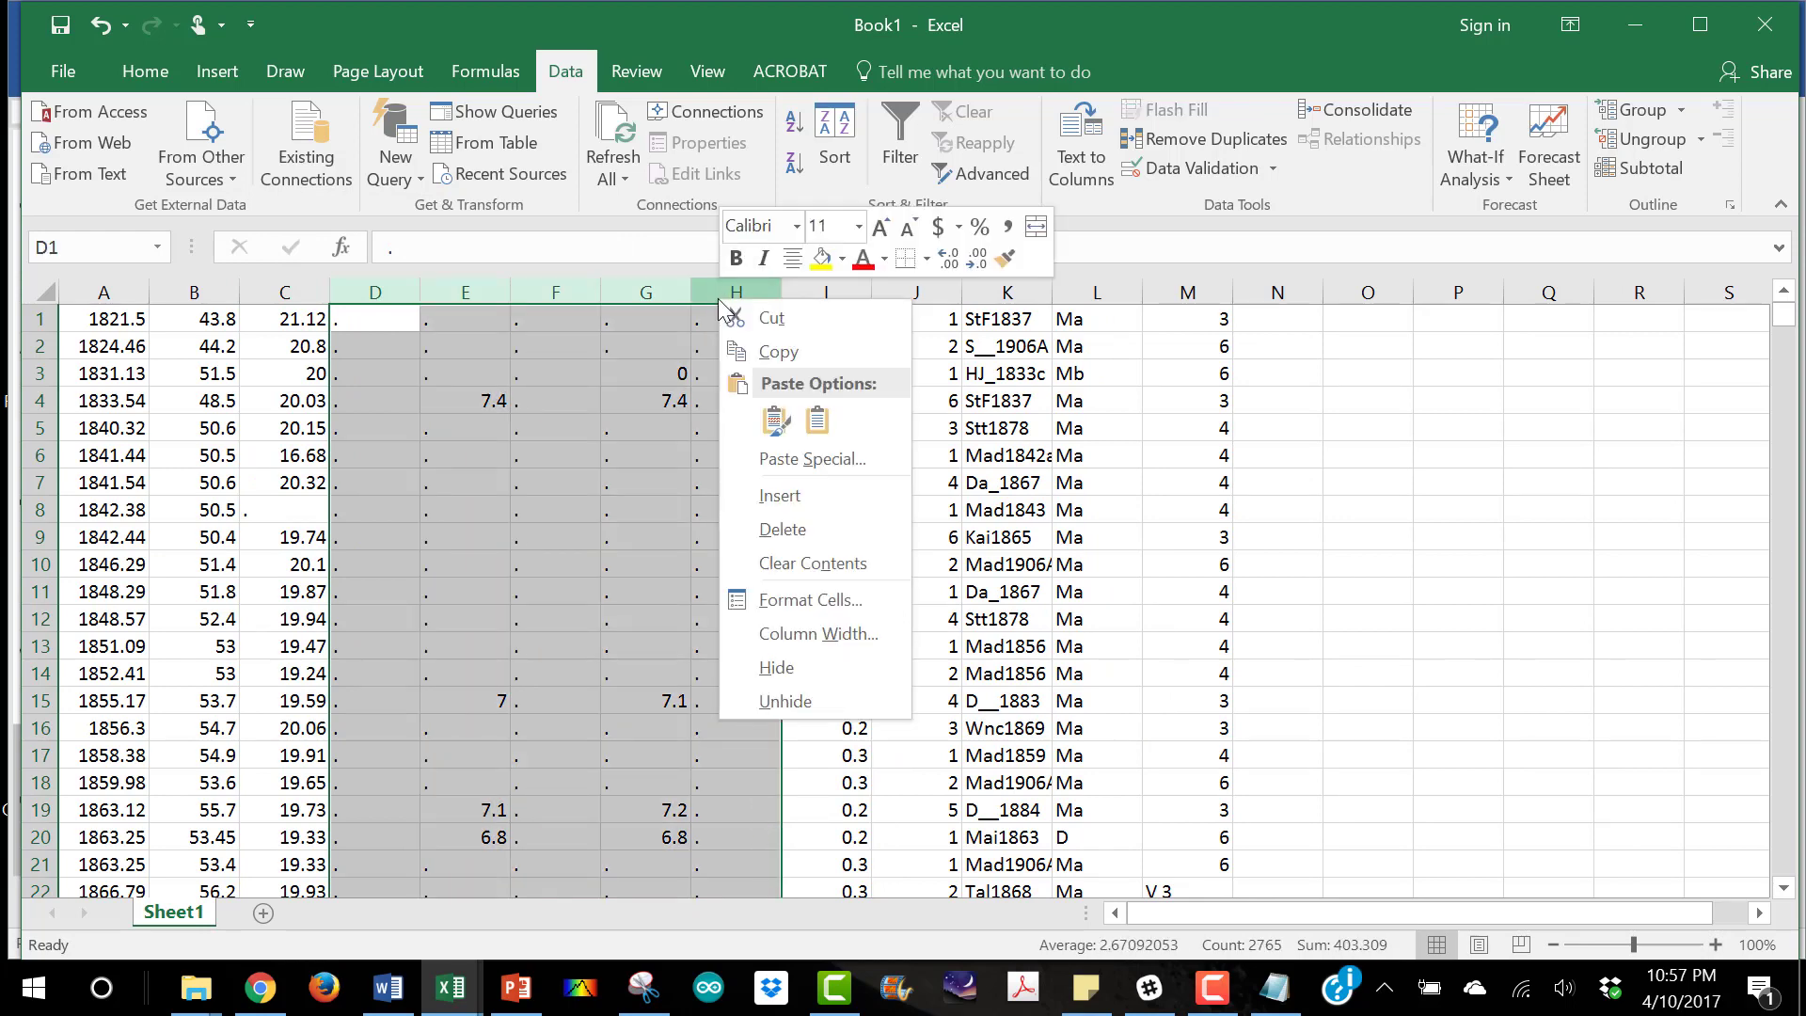
left_click(781, 530)
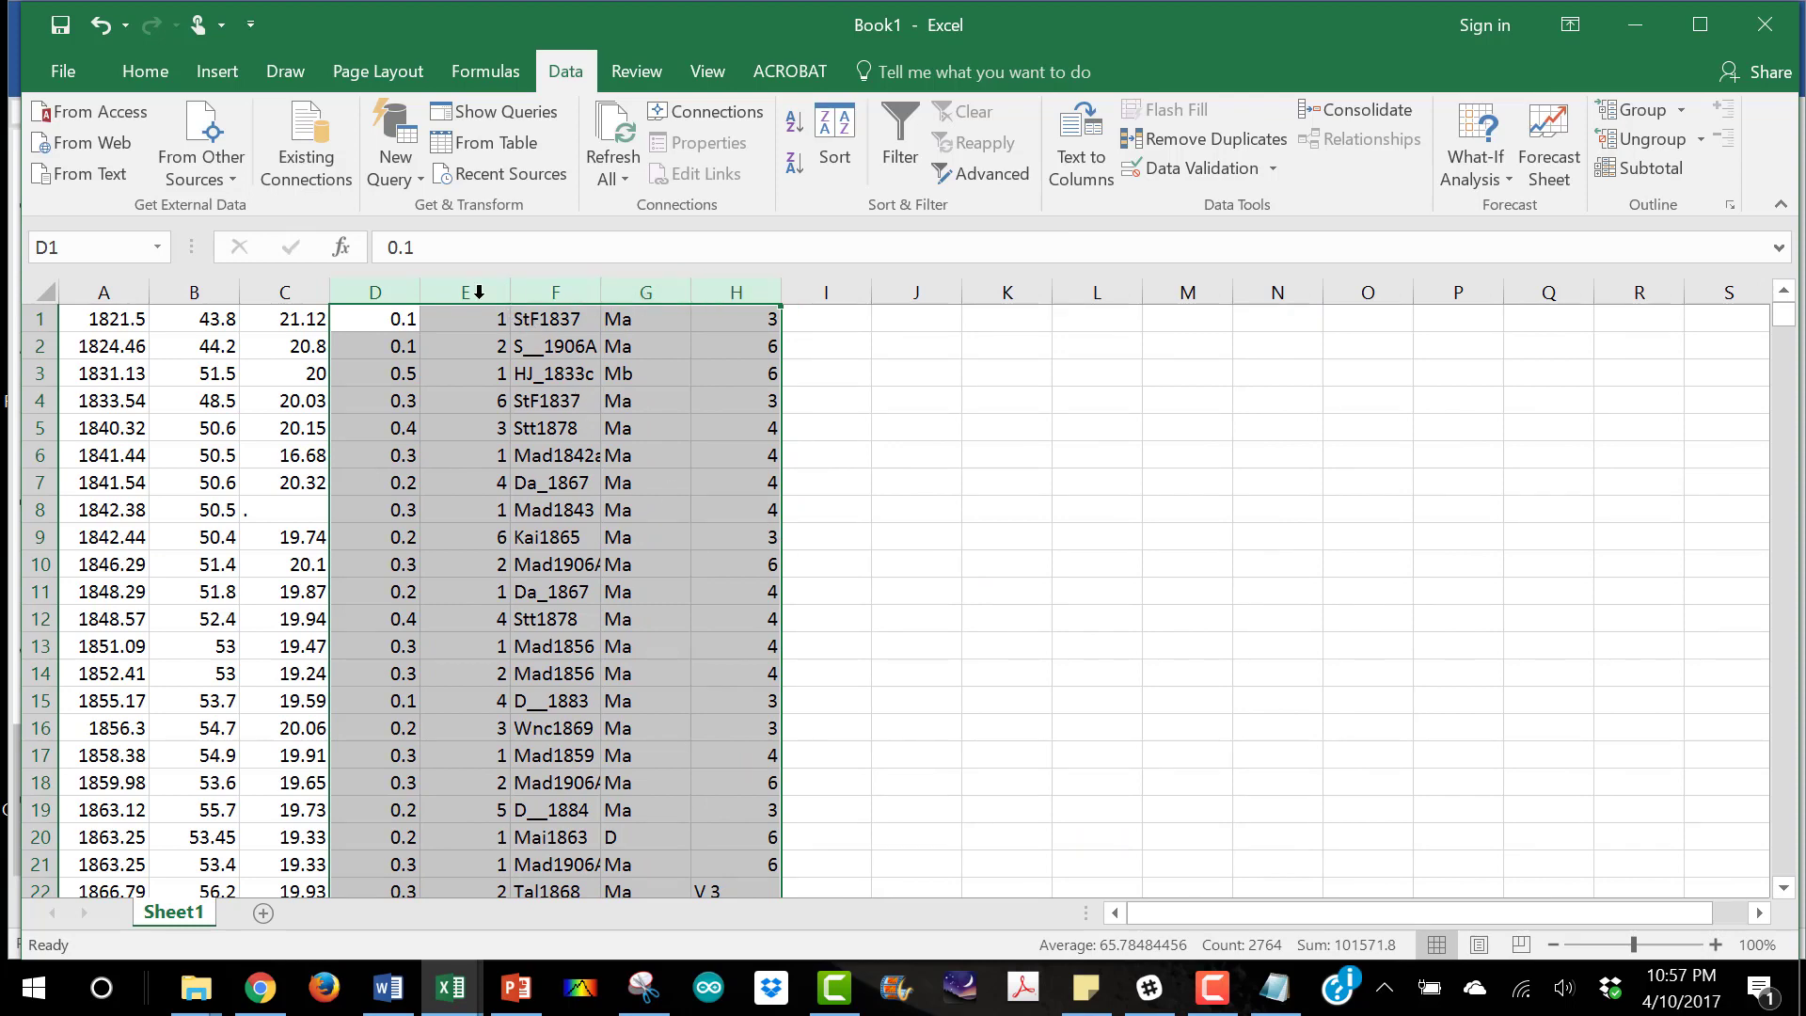
Insert a blank row above the first measurement row to hold the column headings
left_click(446, 289)
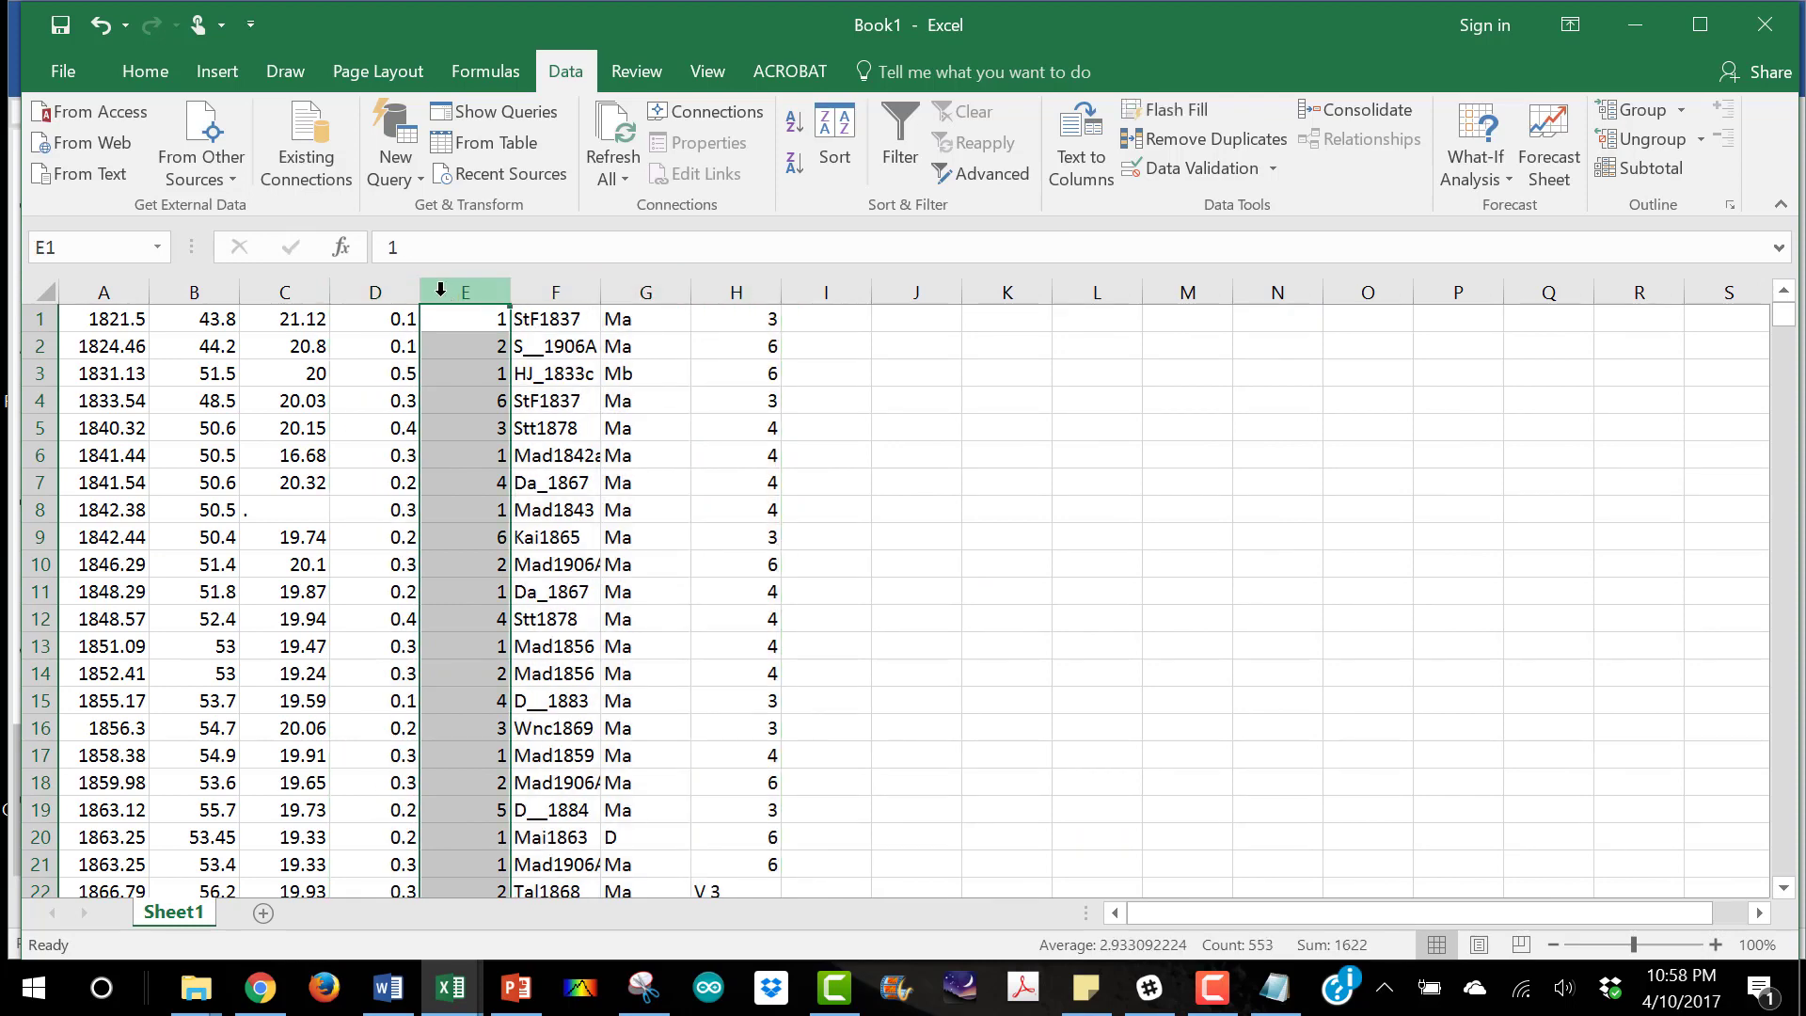
left_click(93, 288)
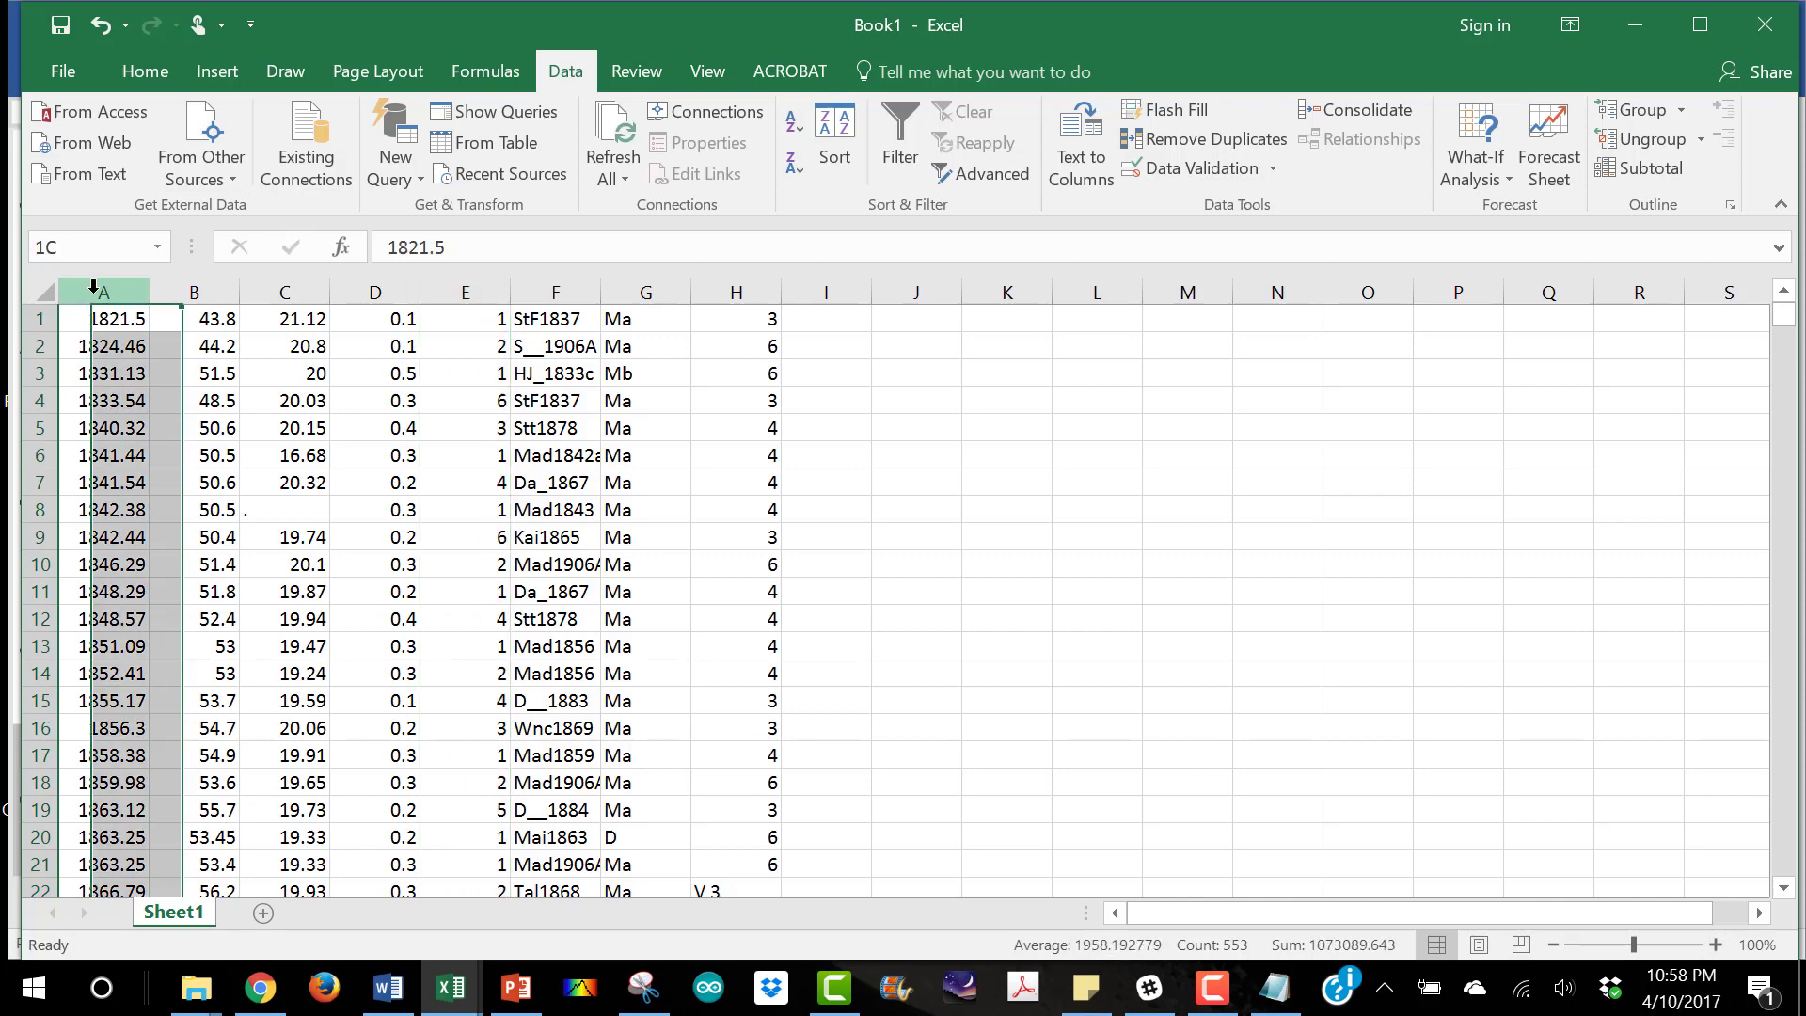
left_click(38, 319)
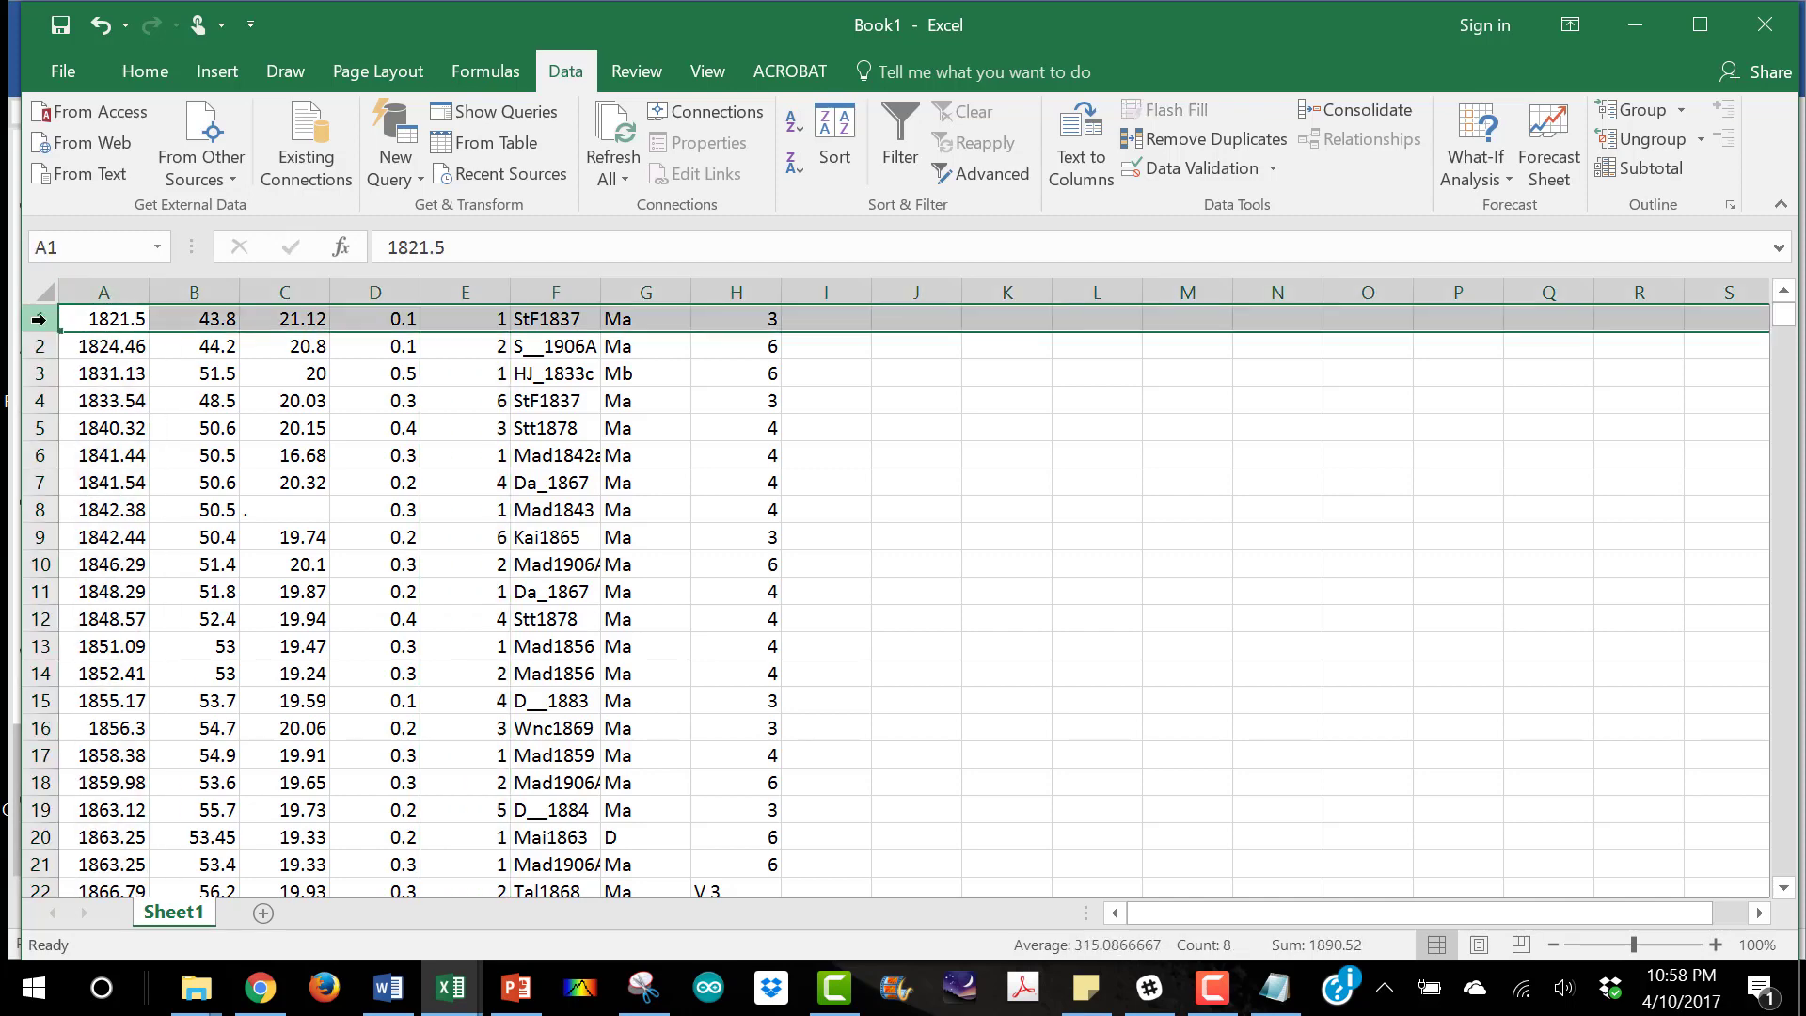
right_click(39, 319)
left_click(79, 519)
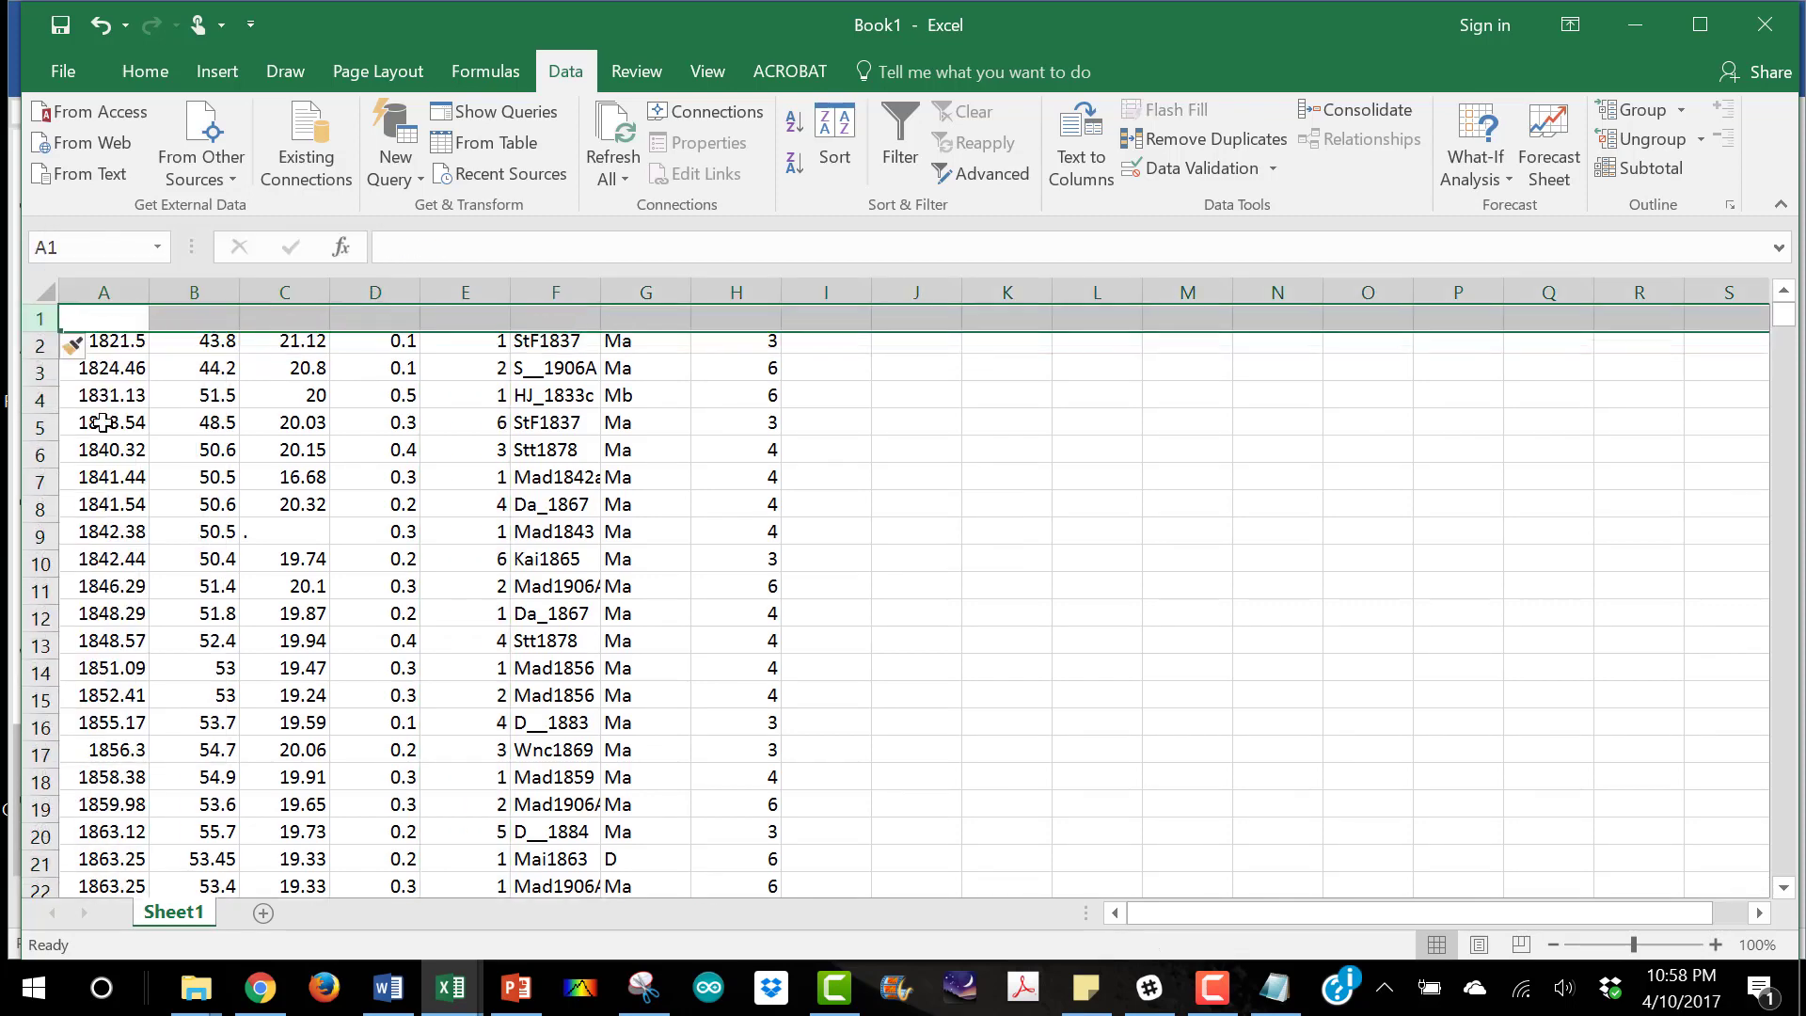
Enter the headings Date, PA, Sep and aperture in cells A1 through D1
left_click(103, 319)
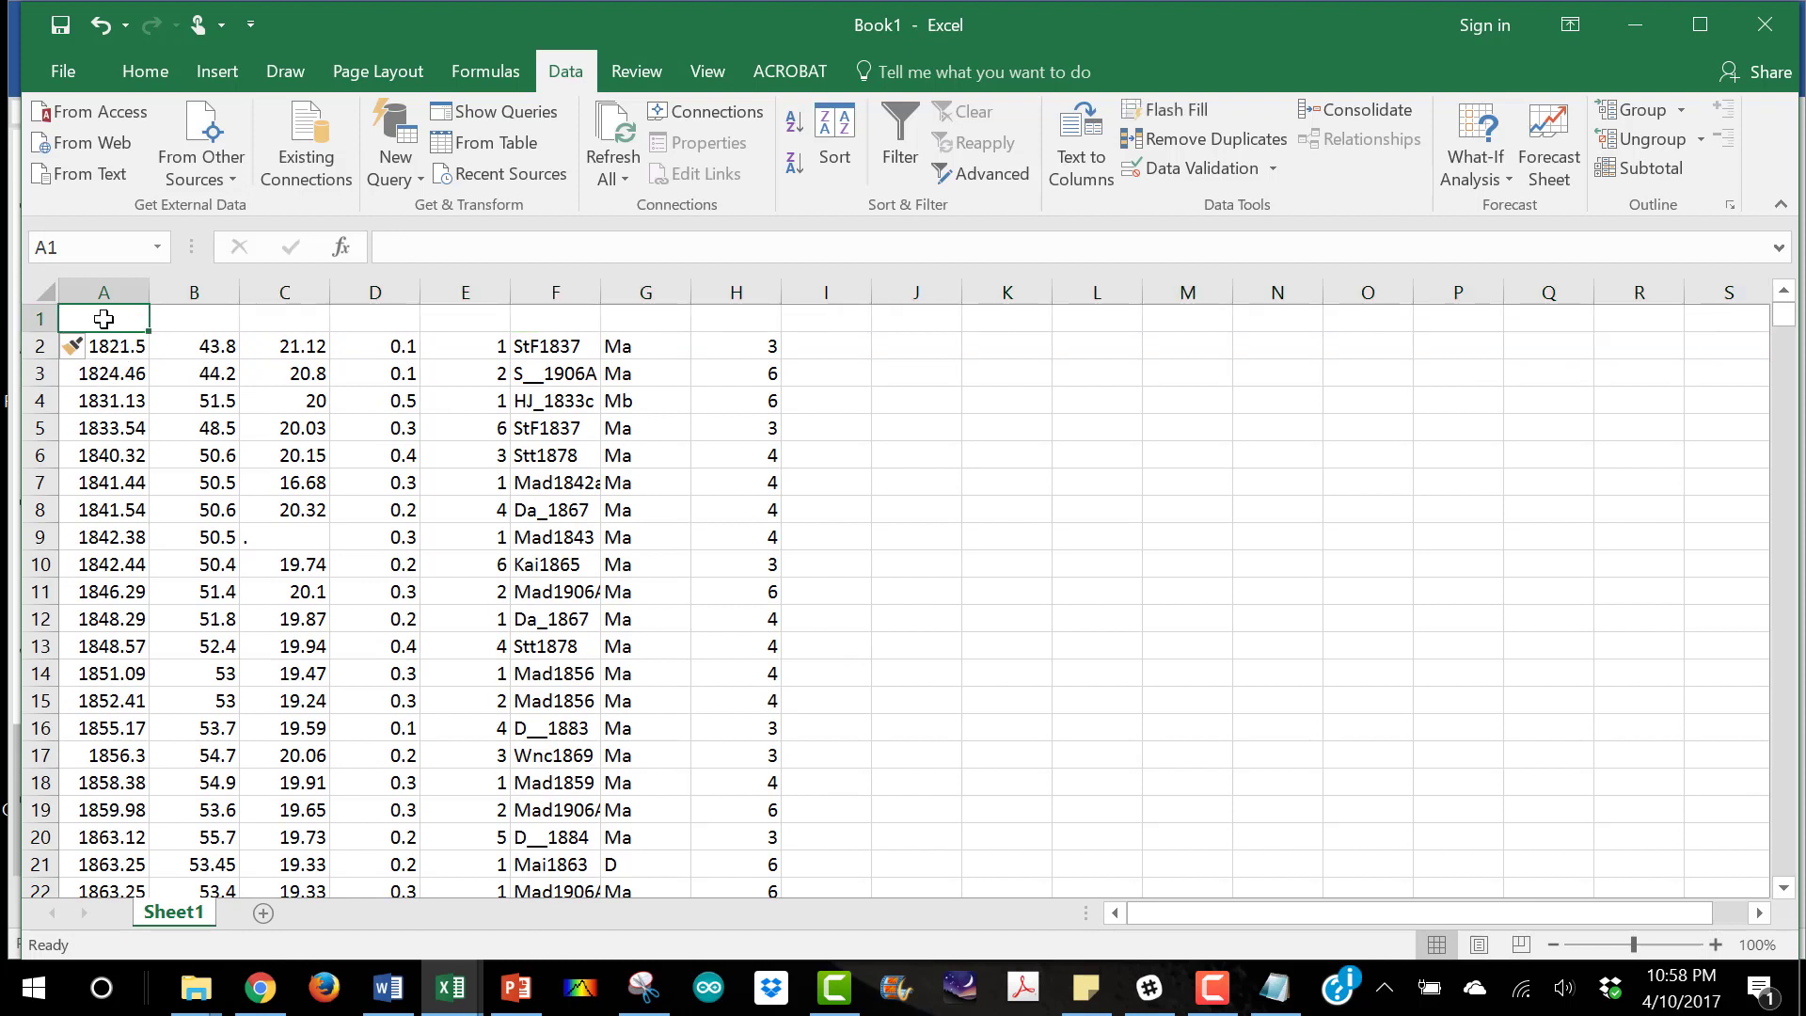
type("Date")
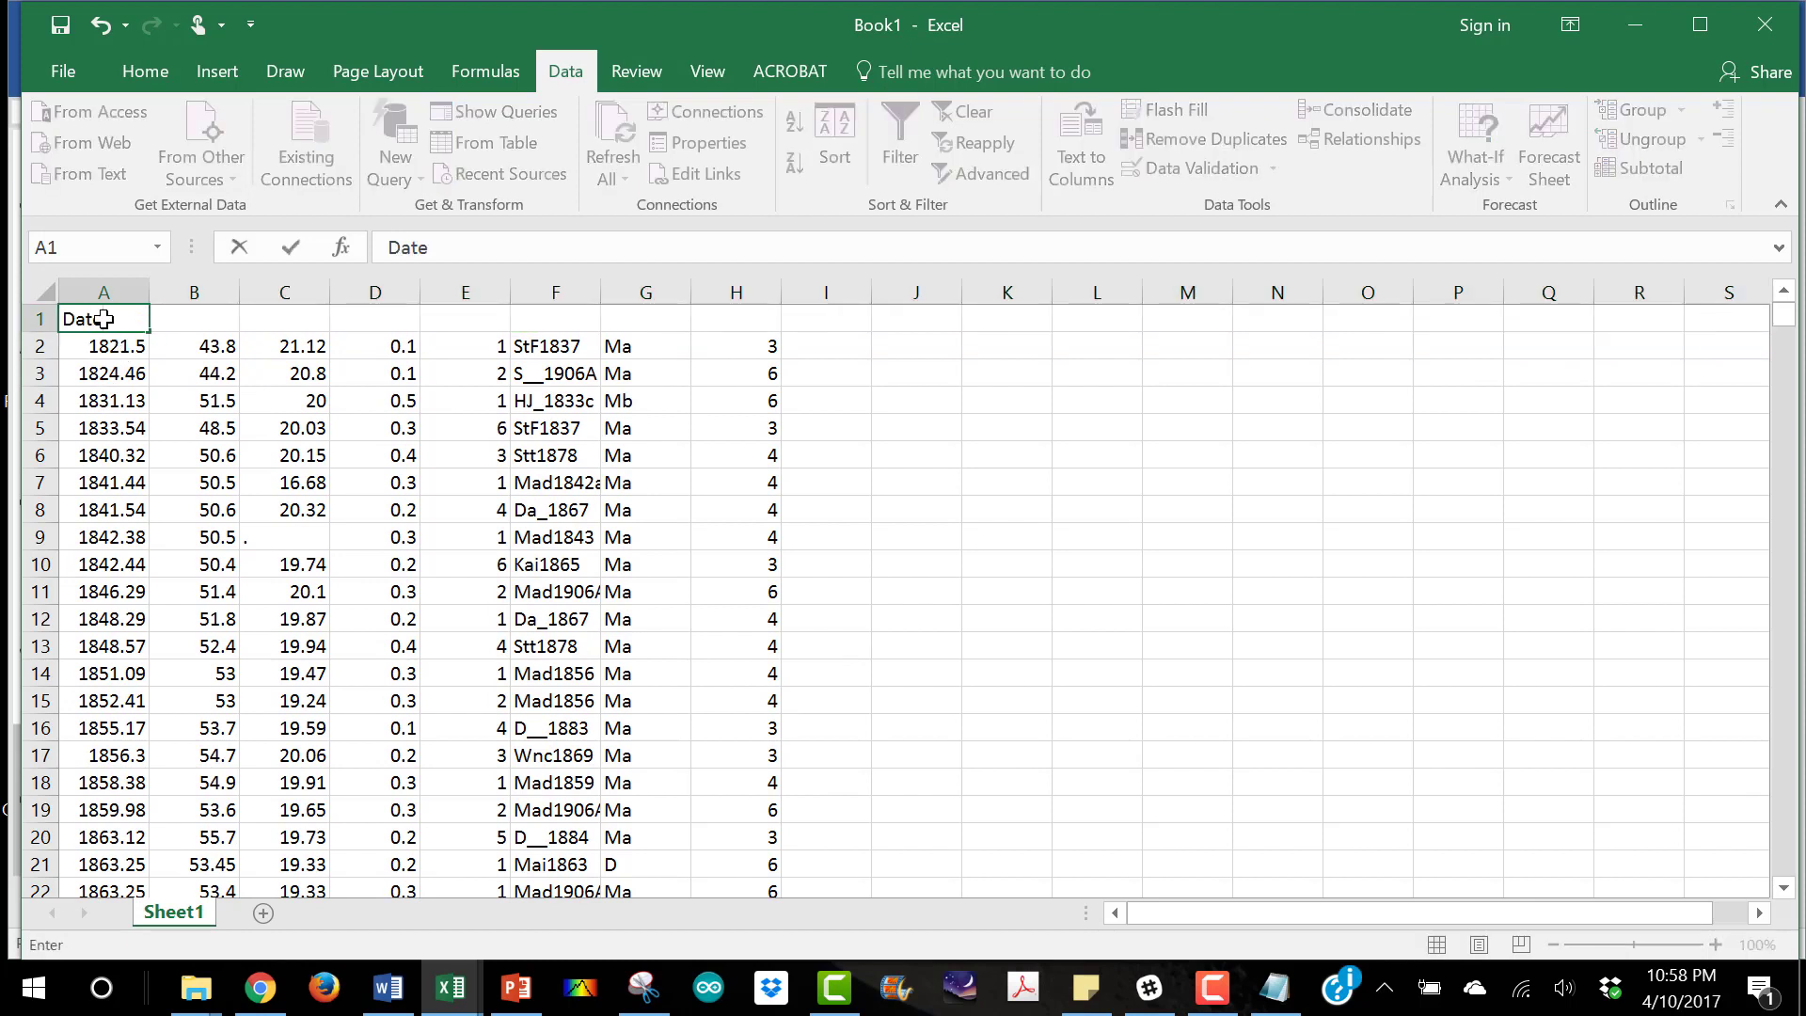
key("Tab")
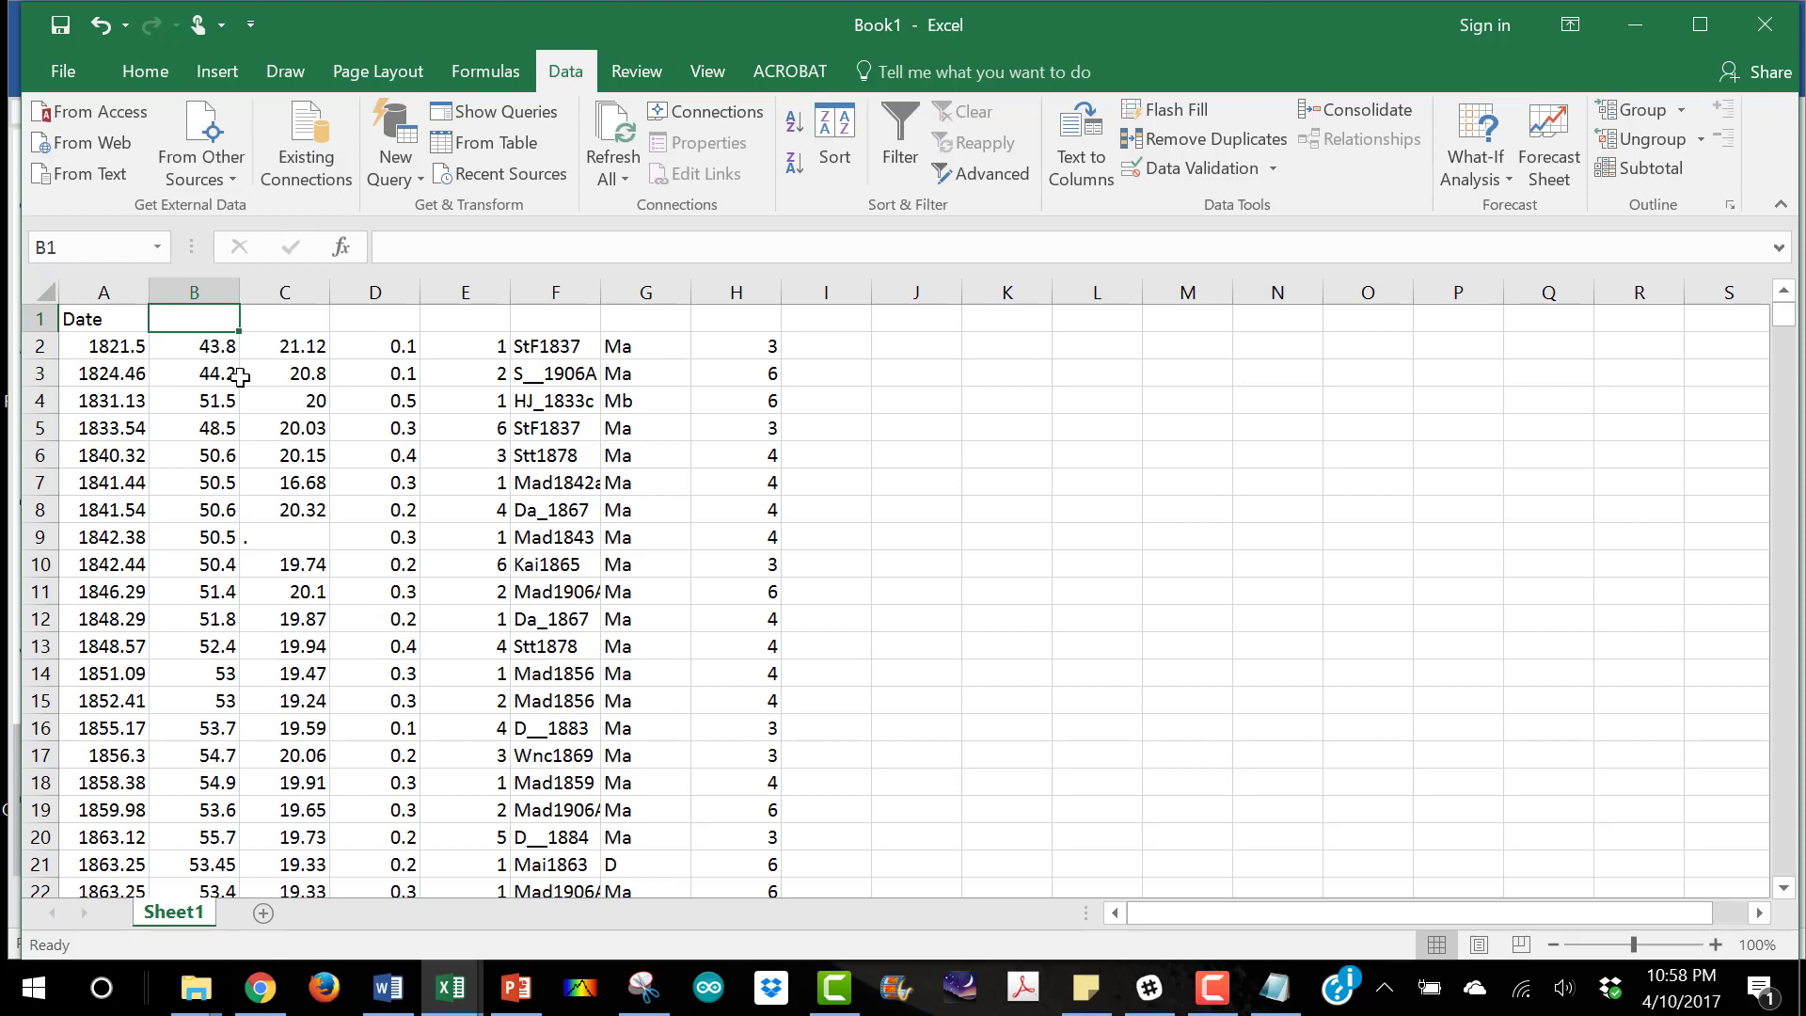
type("PA")
key("Tab")
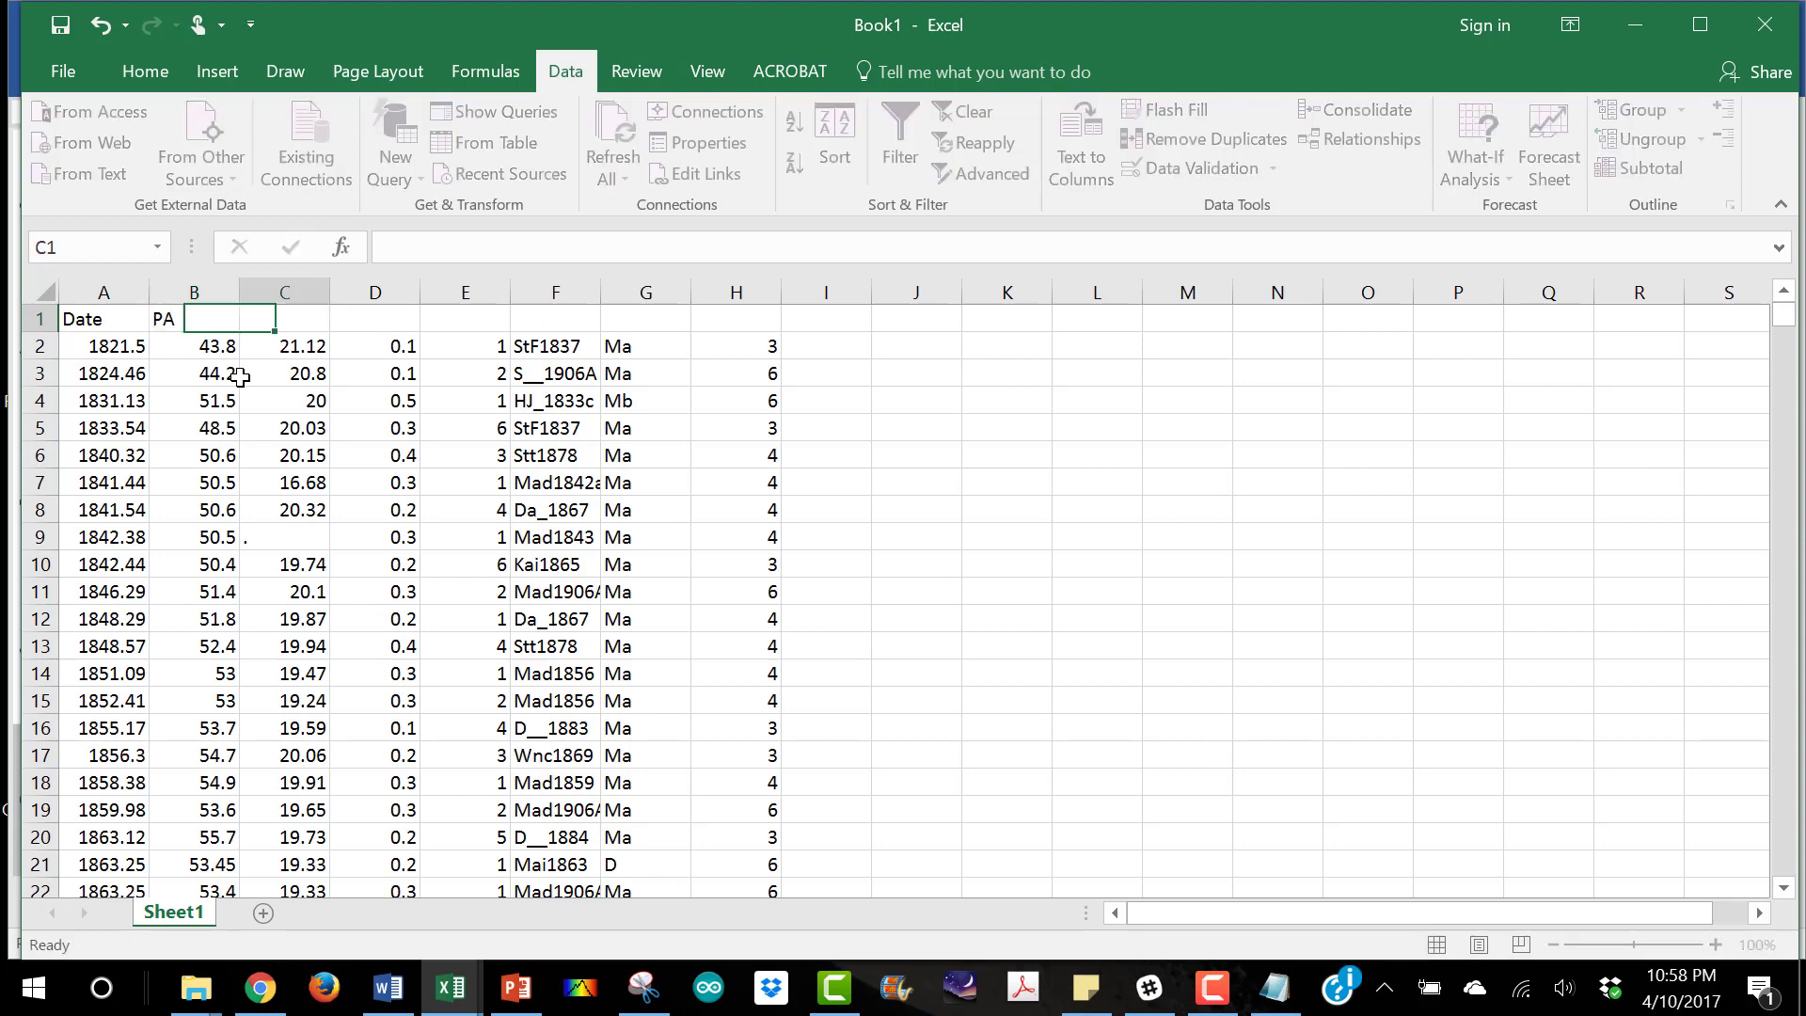
type("Sep")
key("Tab")
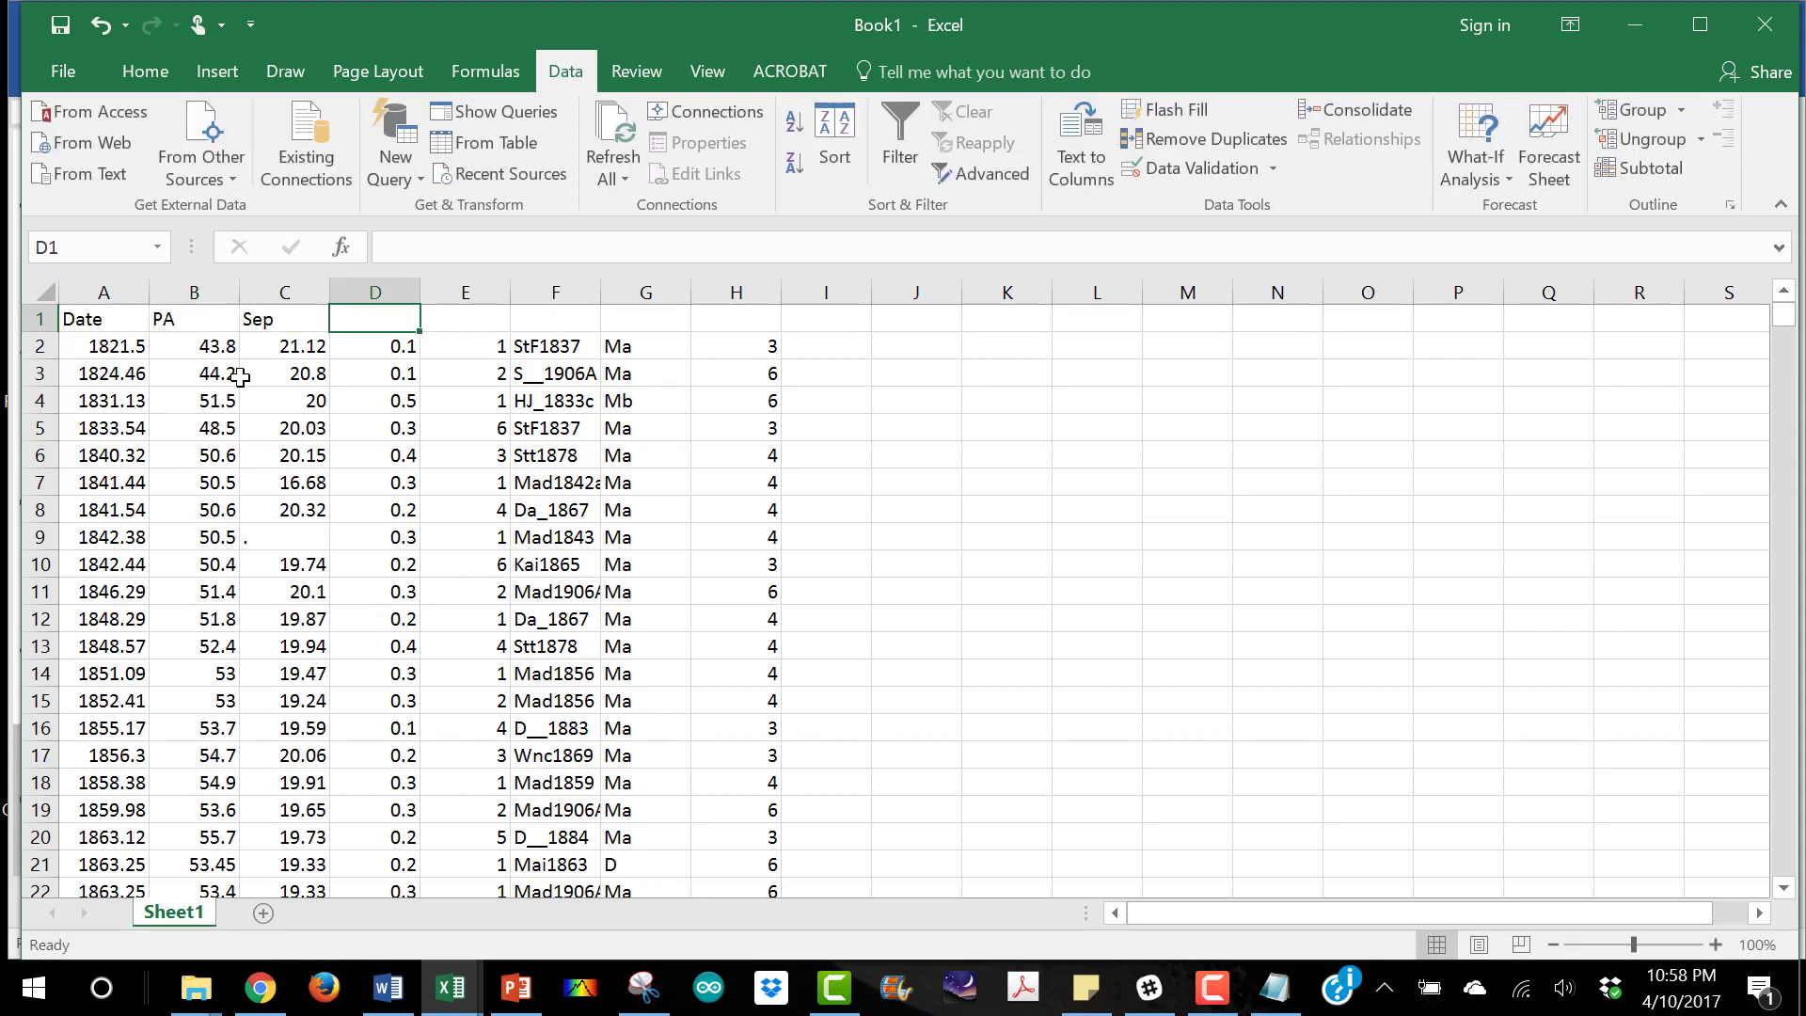
type("aperture")
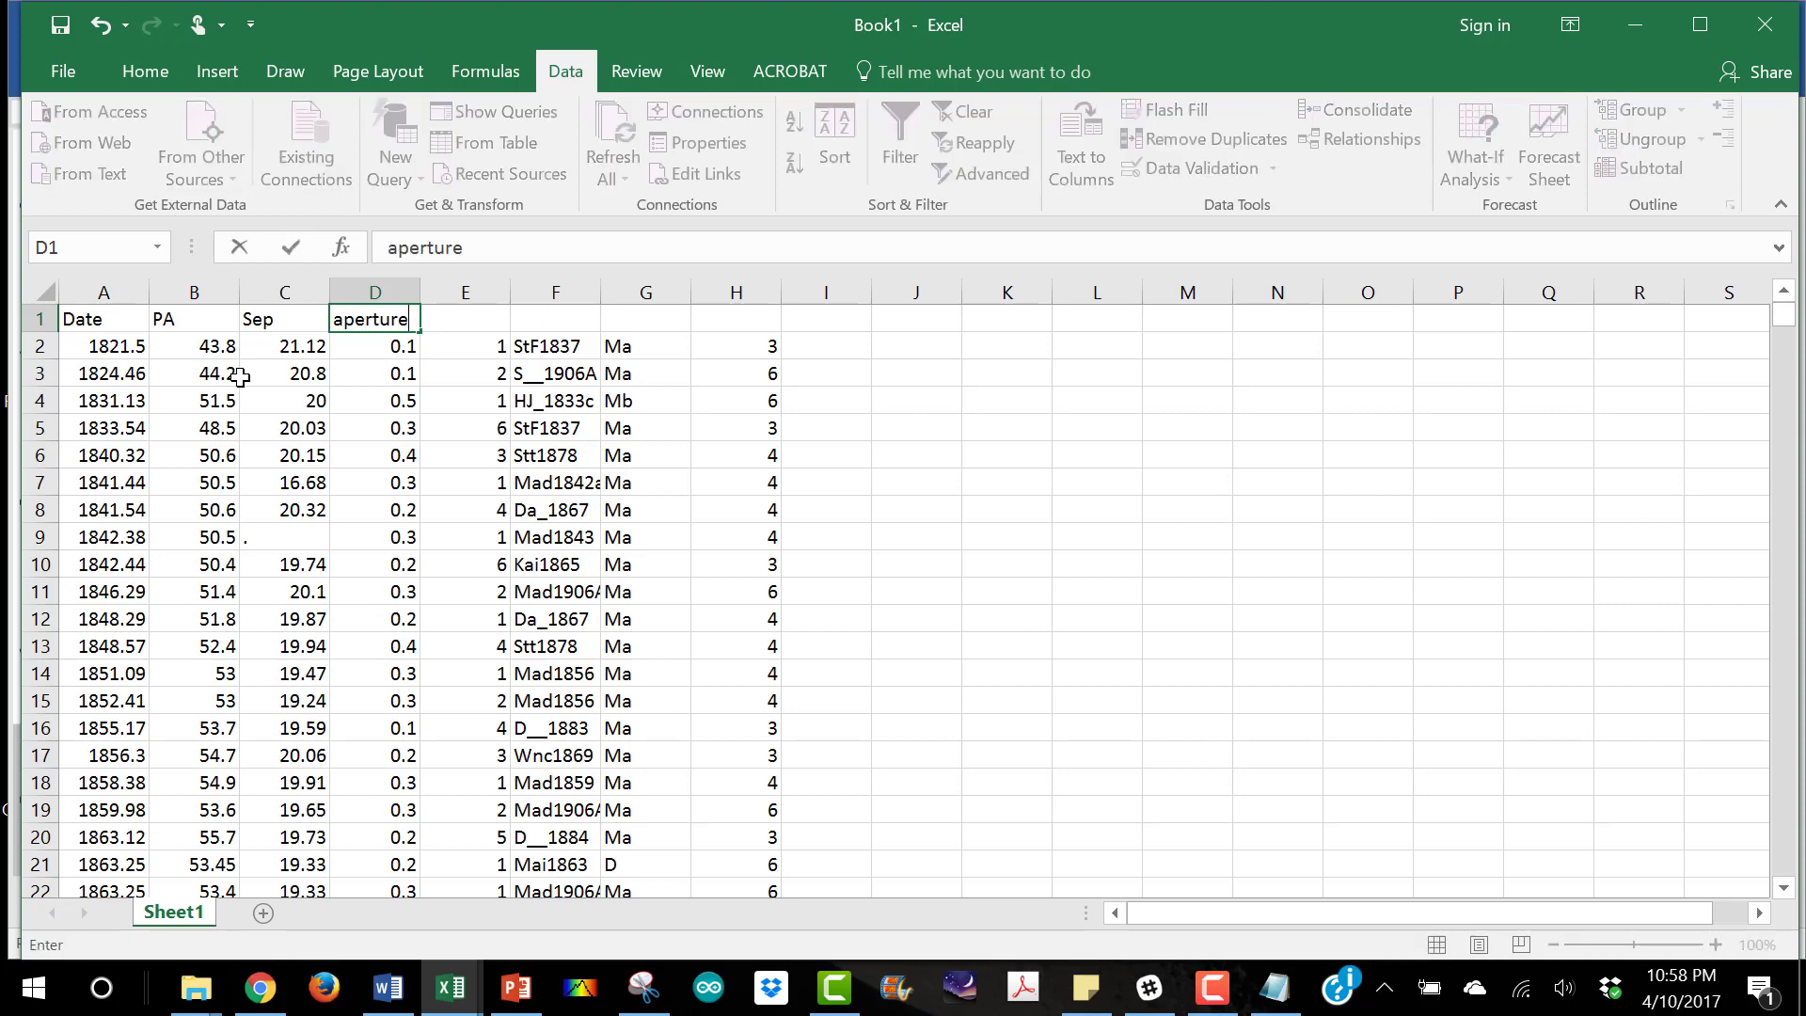
key("Tab")
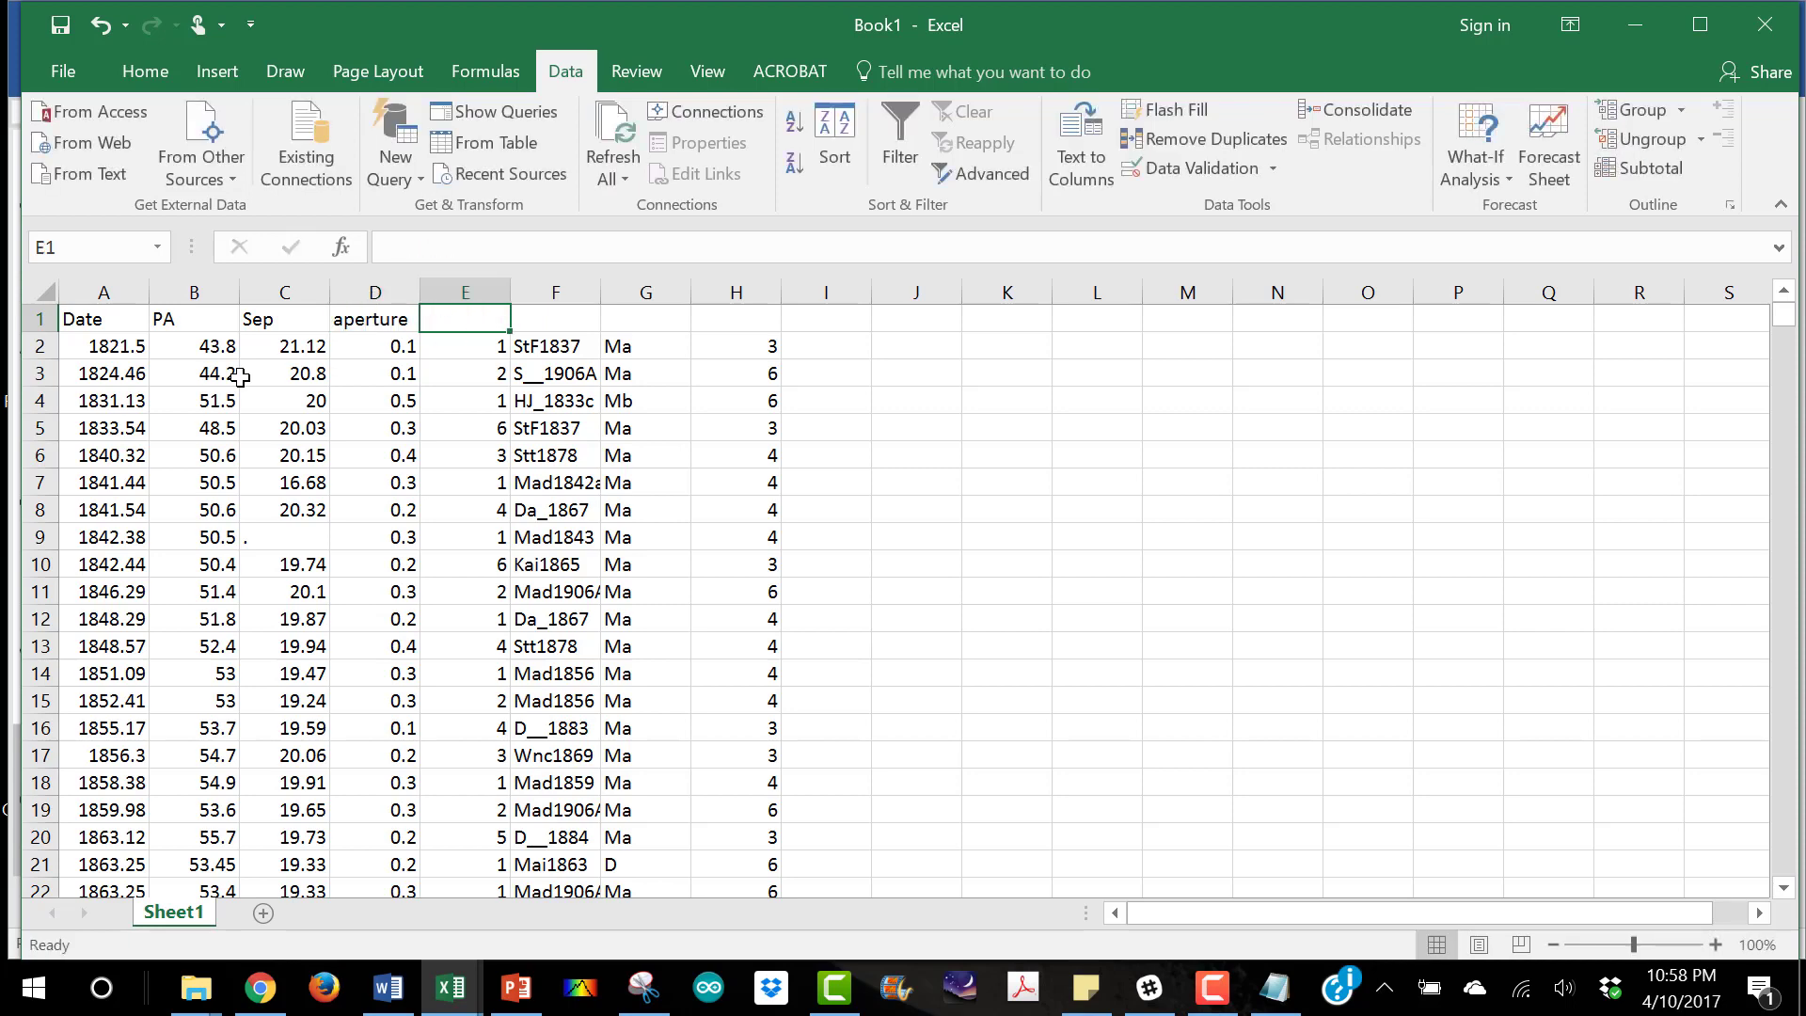
Enter the headings # of obs., Disc. Code, Obs.Type and Notes in cells E1 through H1
type("# of obs.")
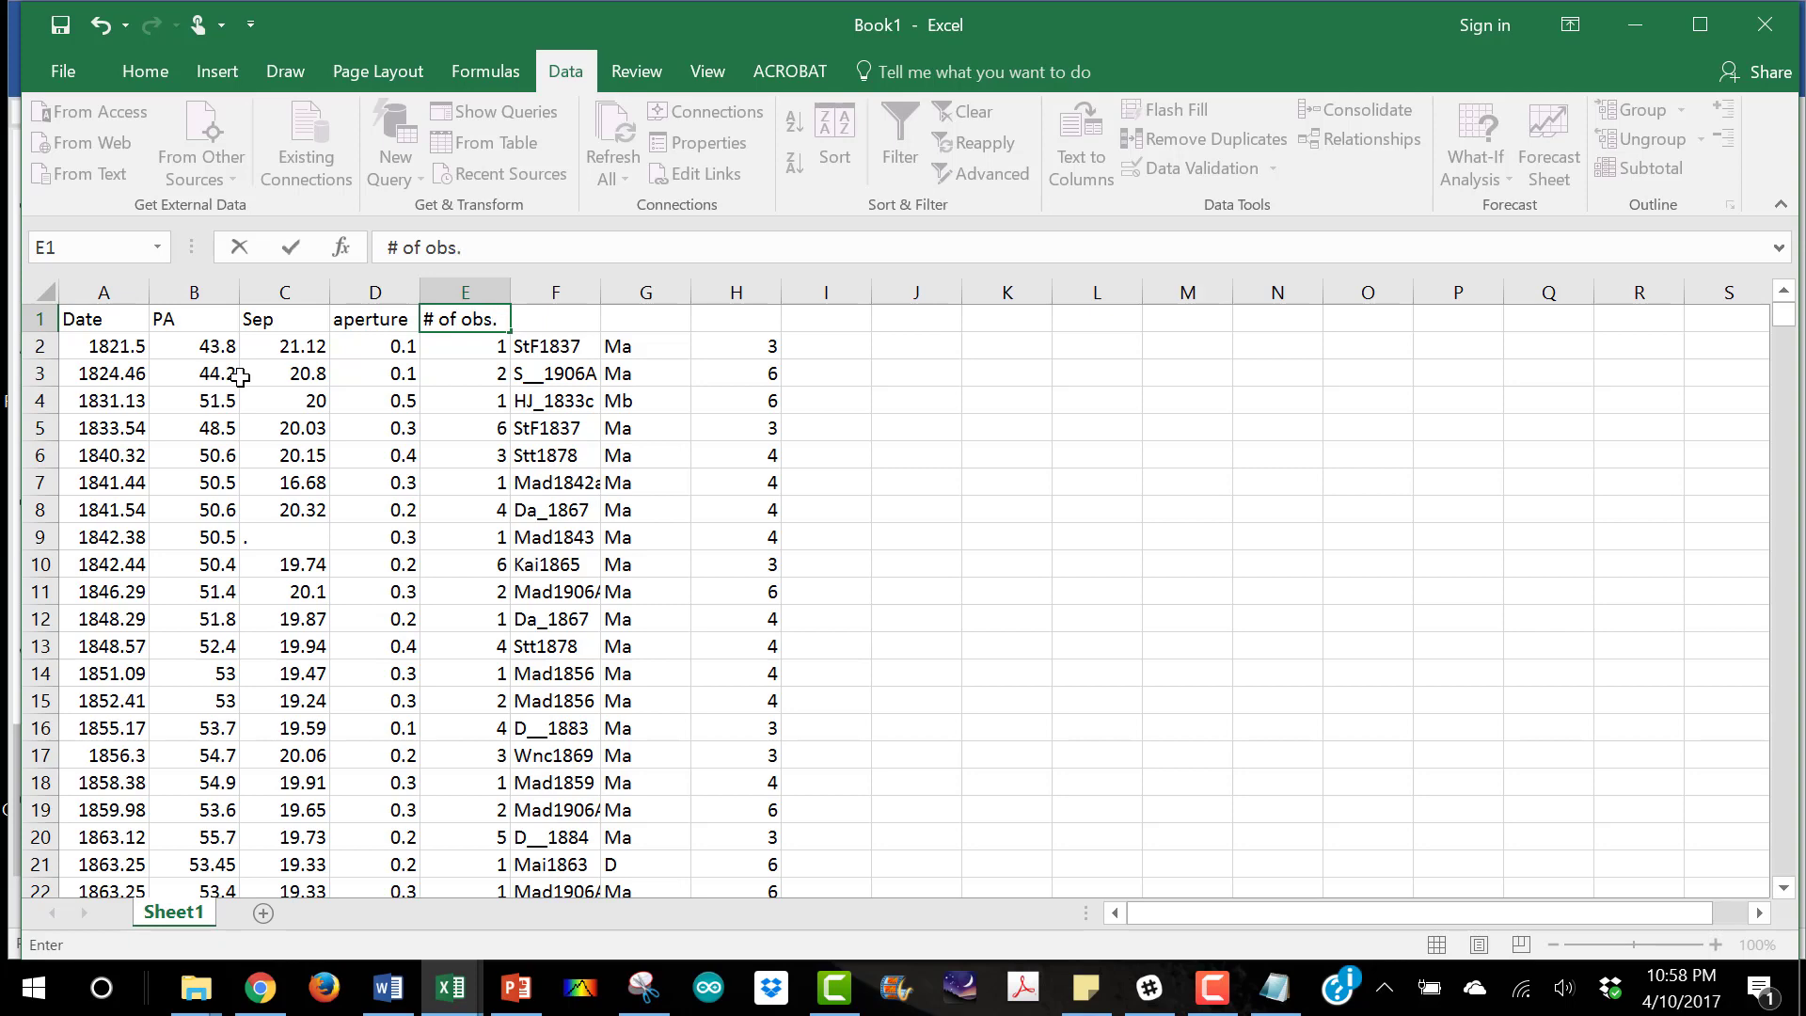
key("Tab")
type("Ob")
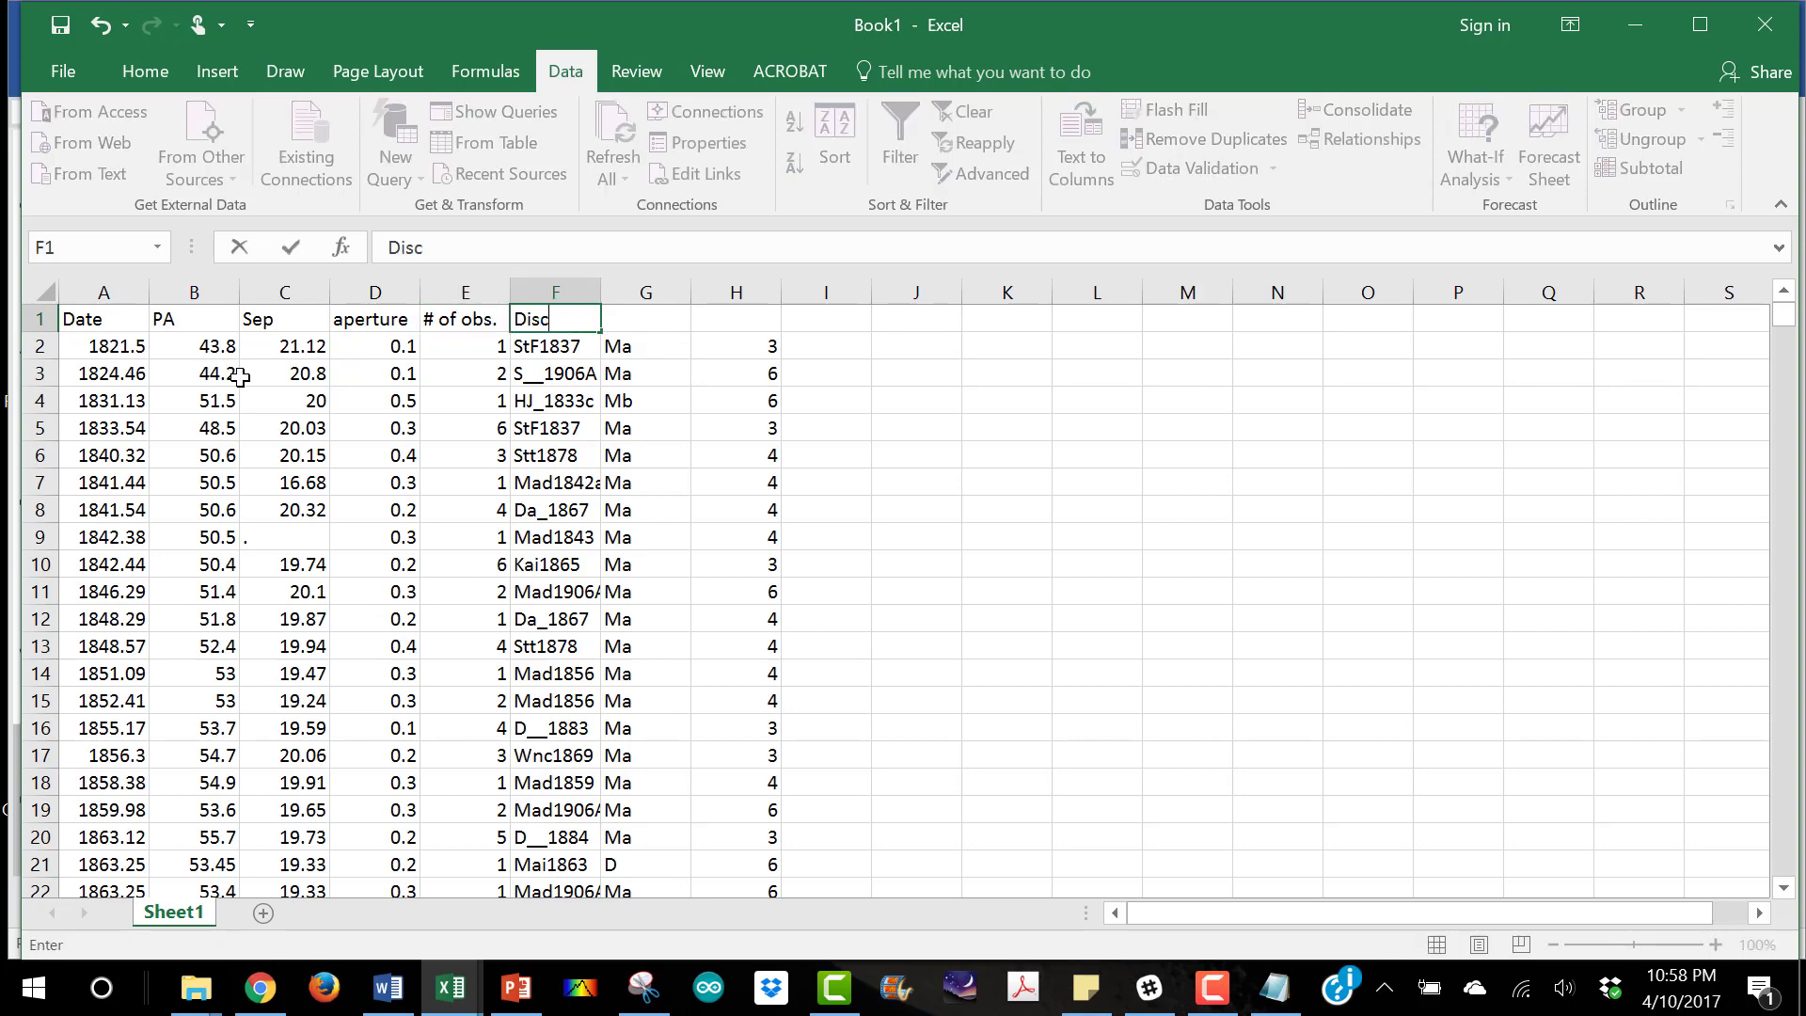
type("Code")
key("Tab")
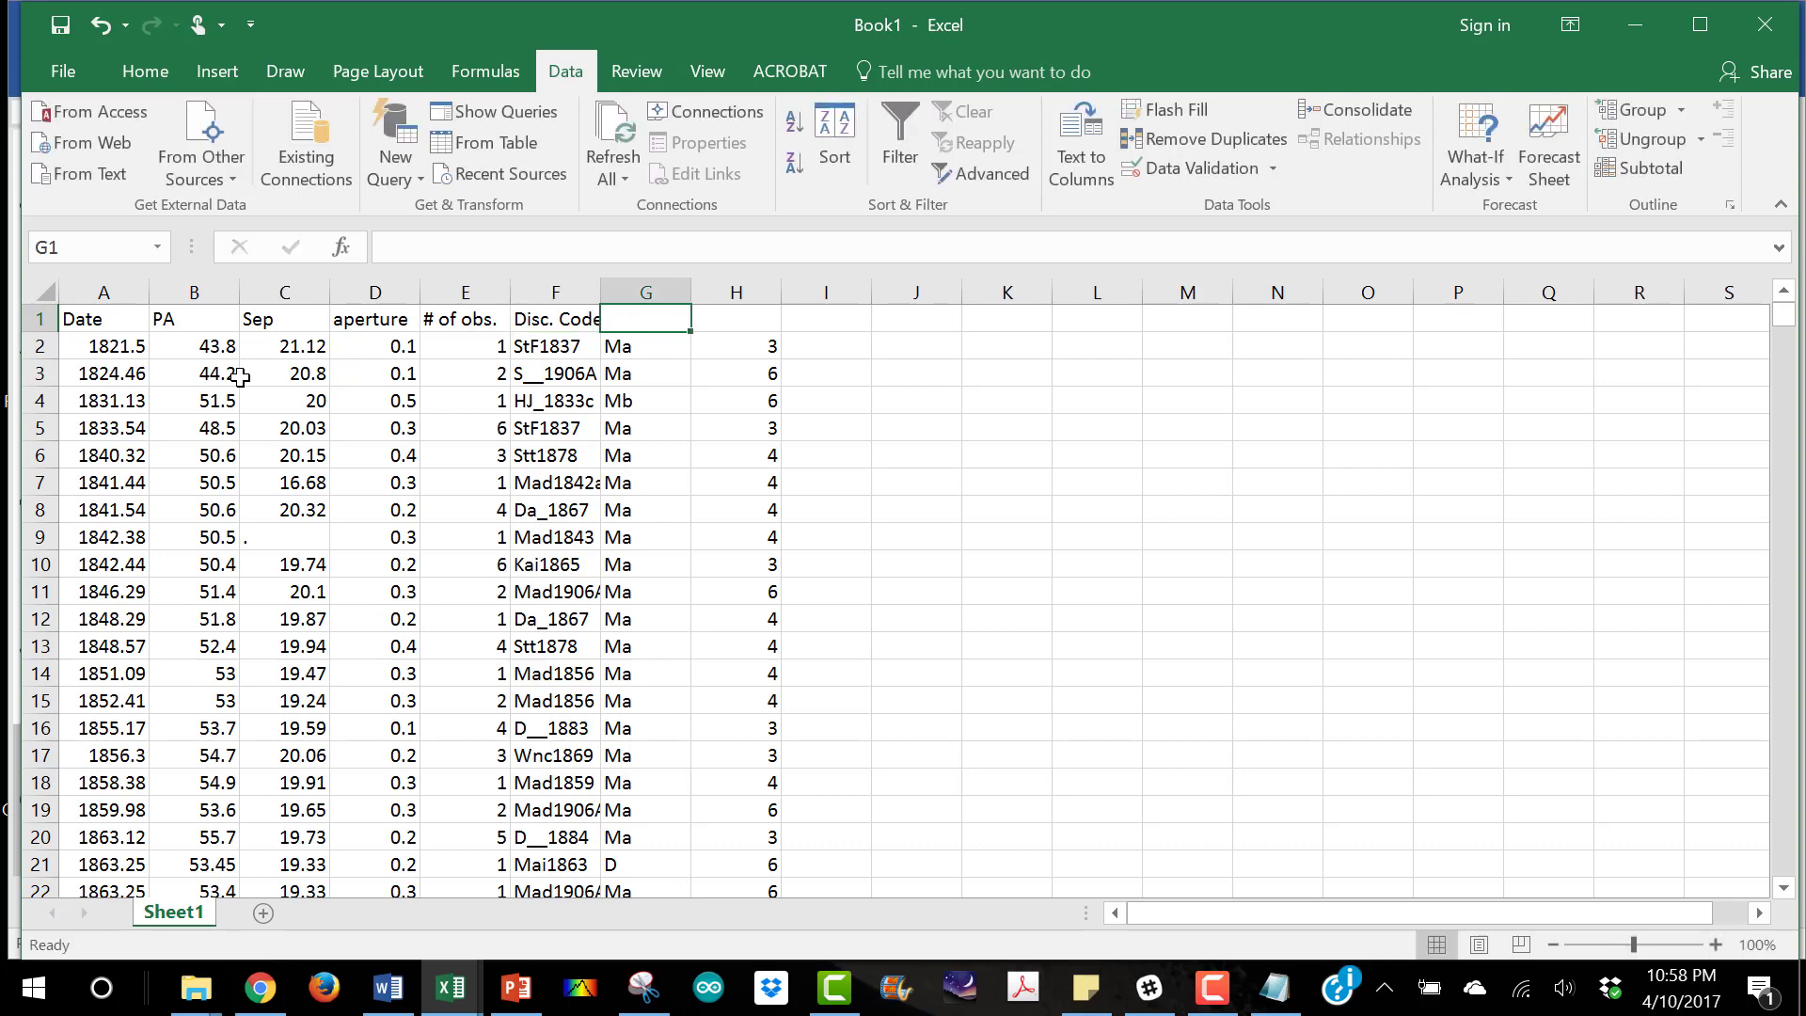
type("t")
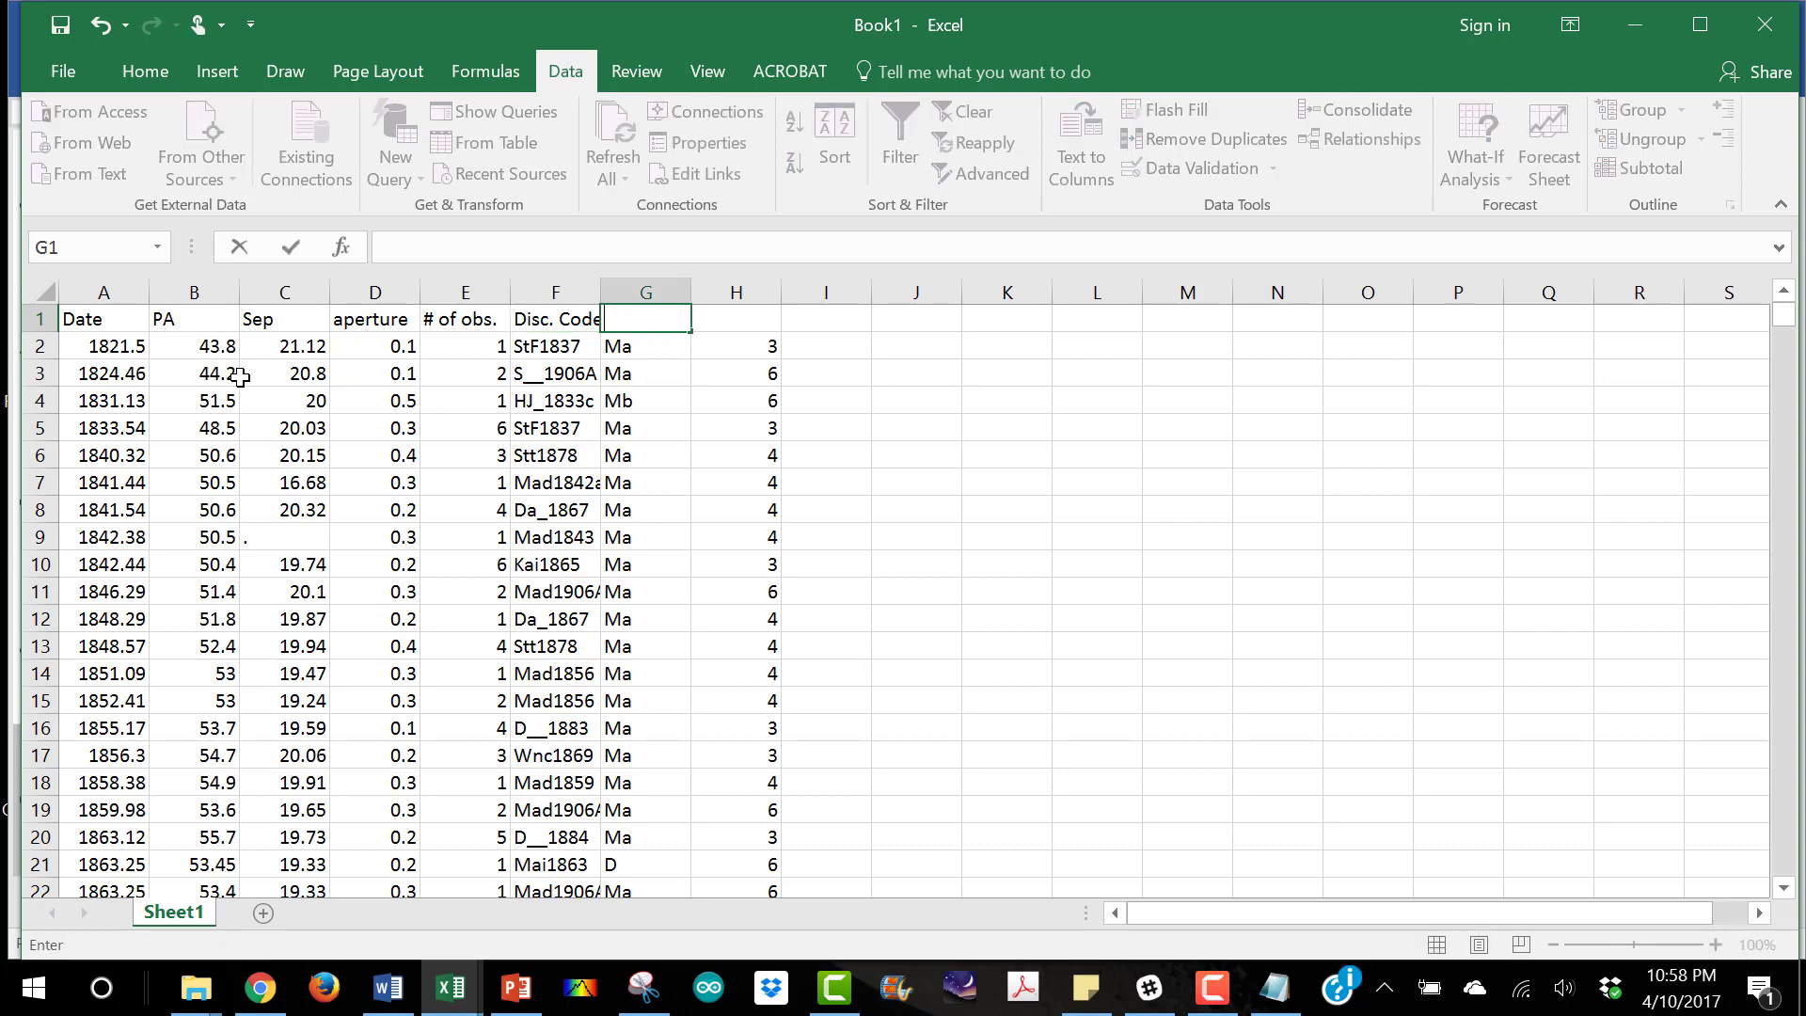
type("Obs.Type")
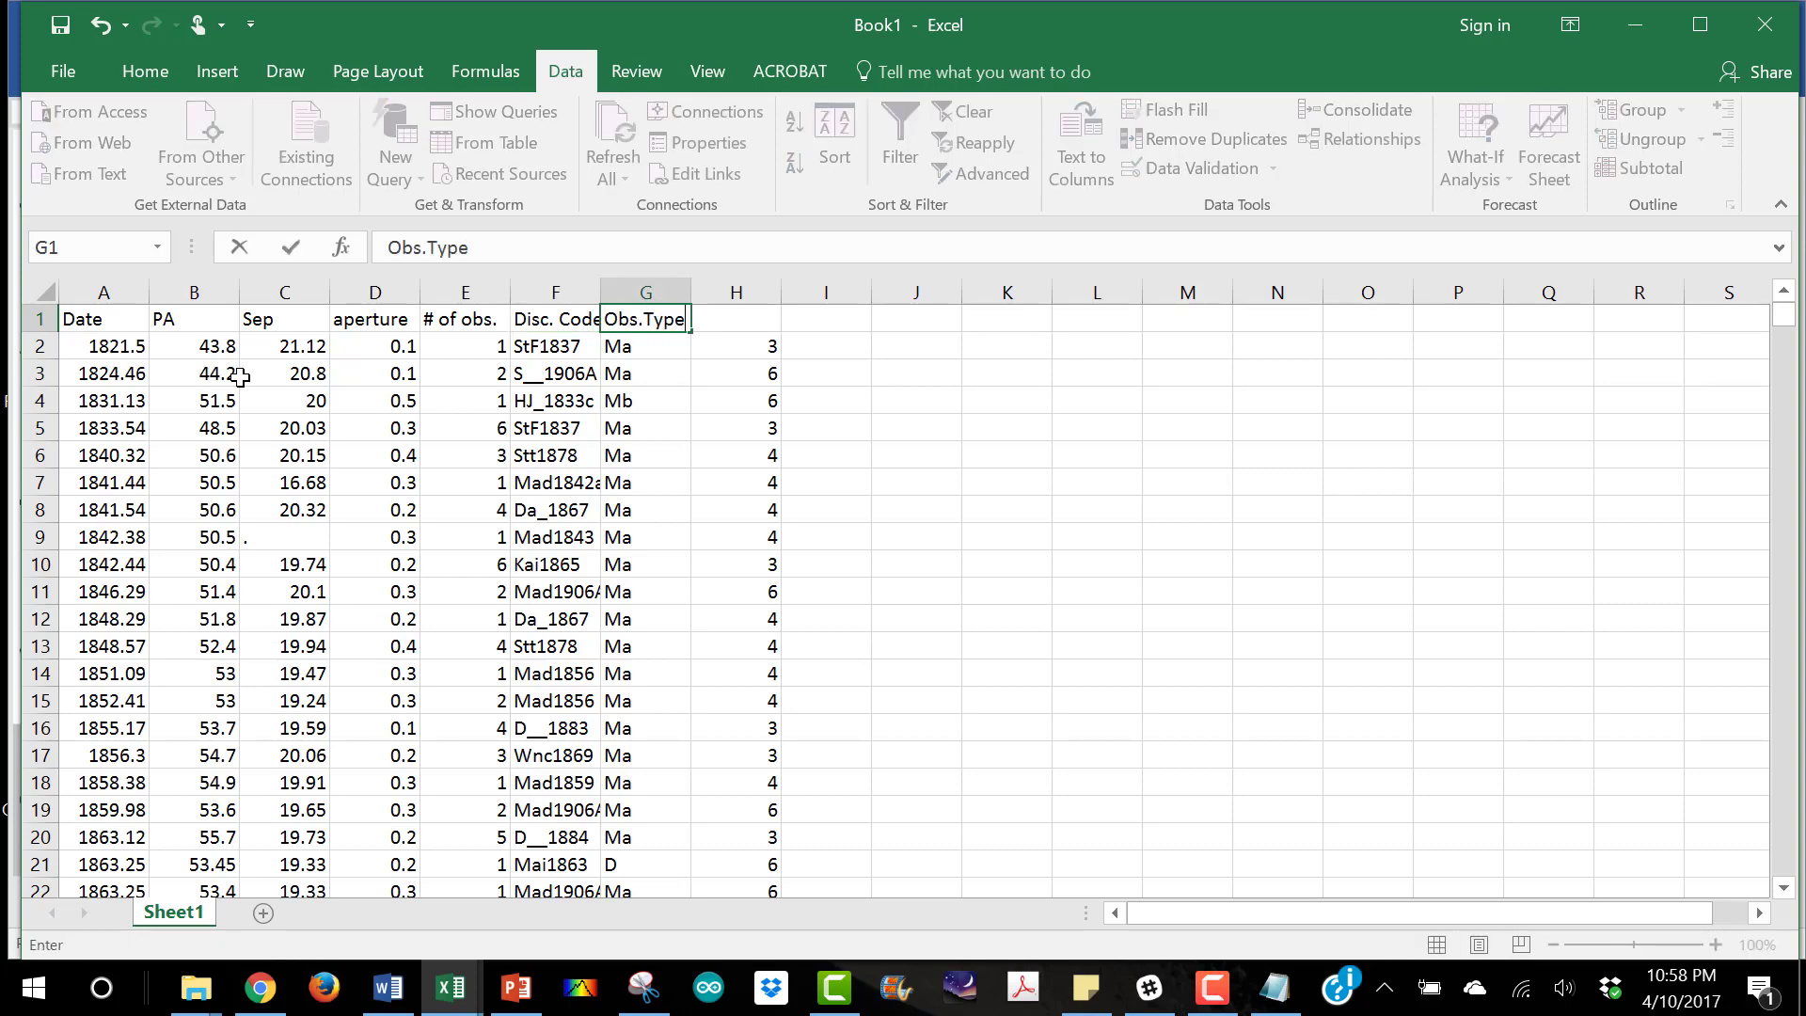
key("Tab")
type("Notes")
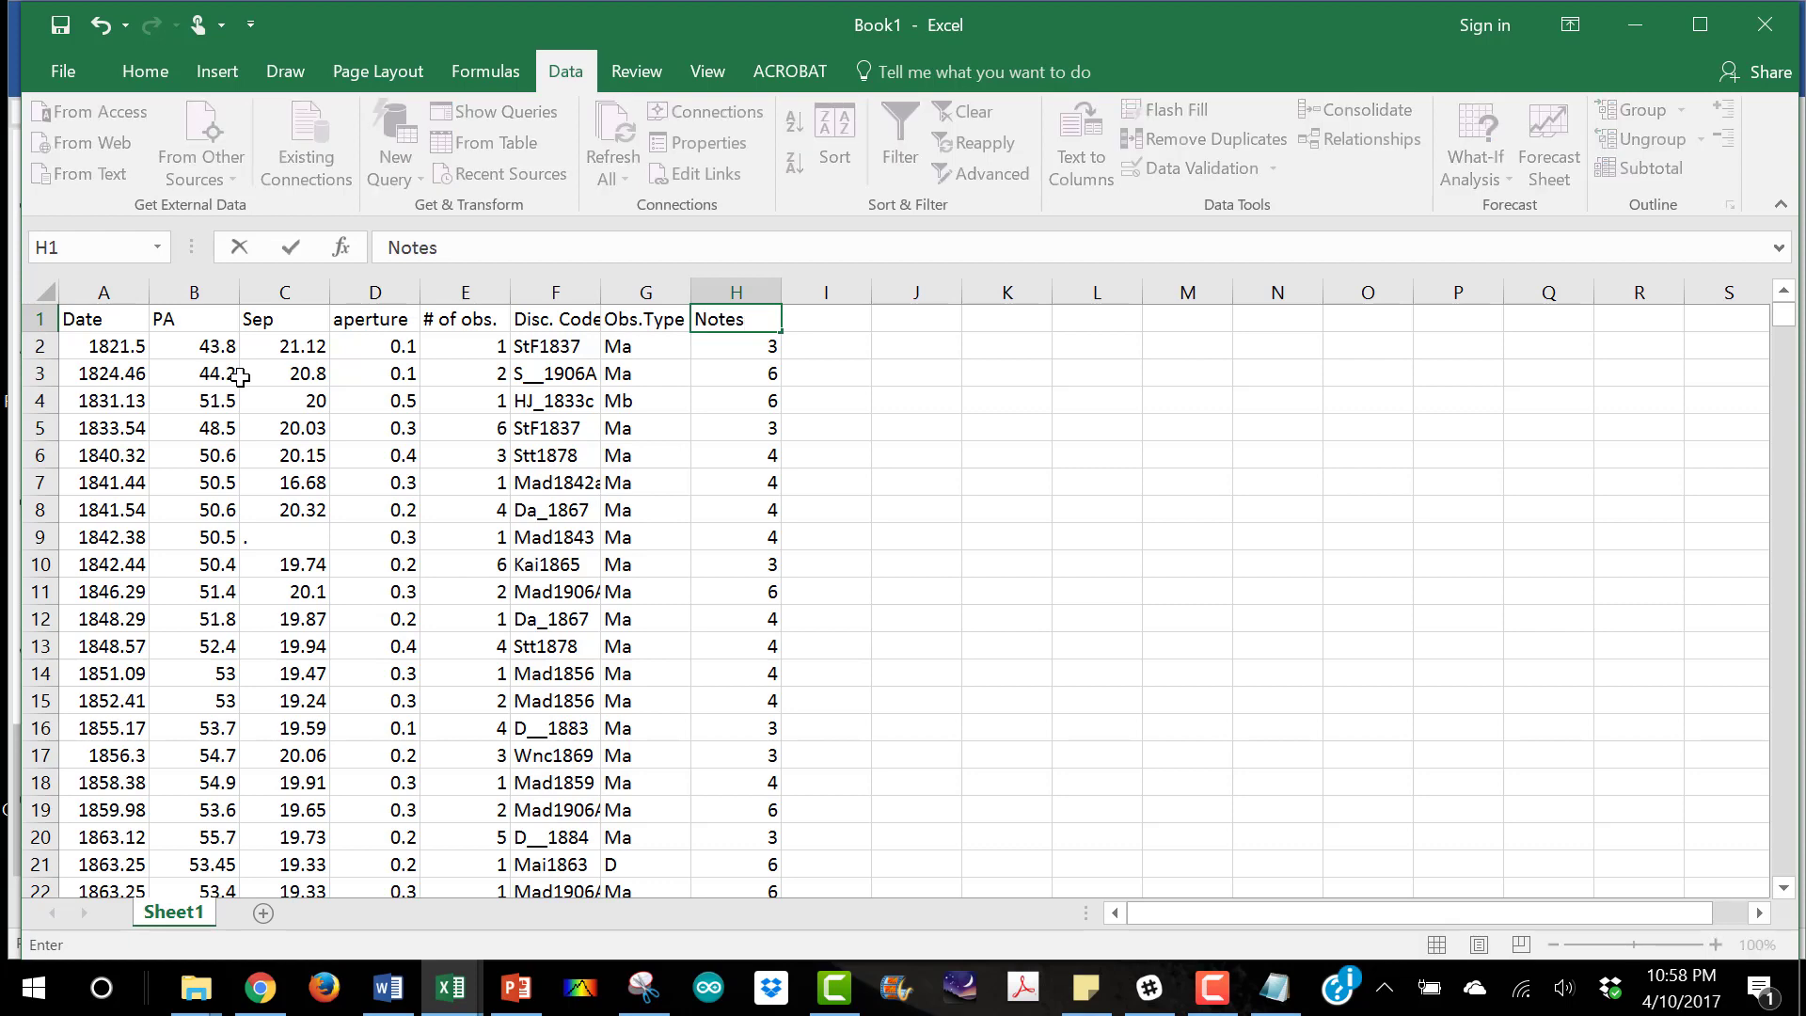
Autofit the widths of columns A through H to their contents
left_click(106, 292)
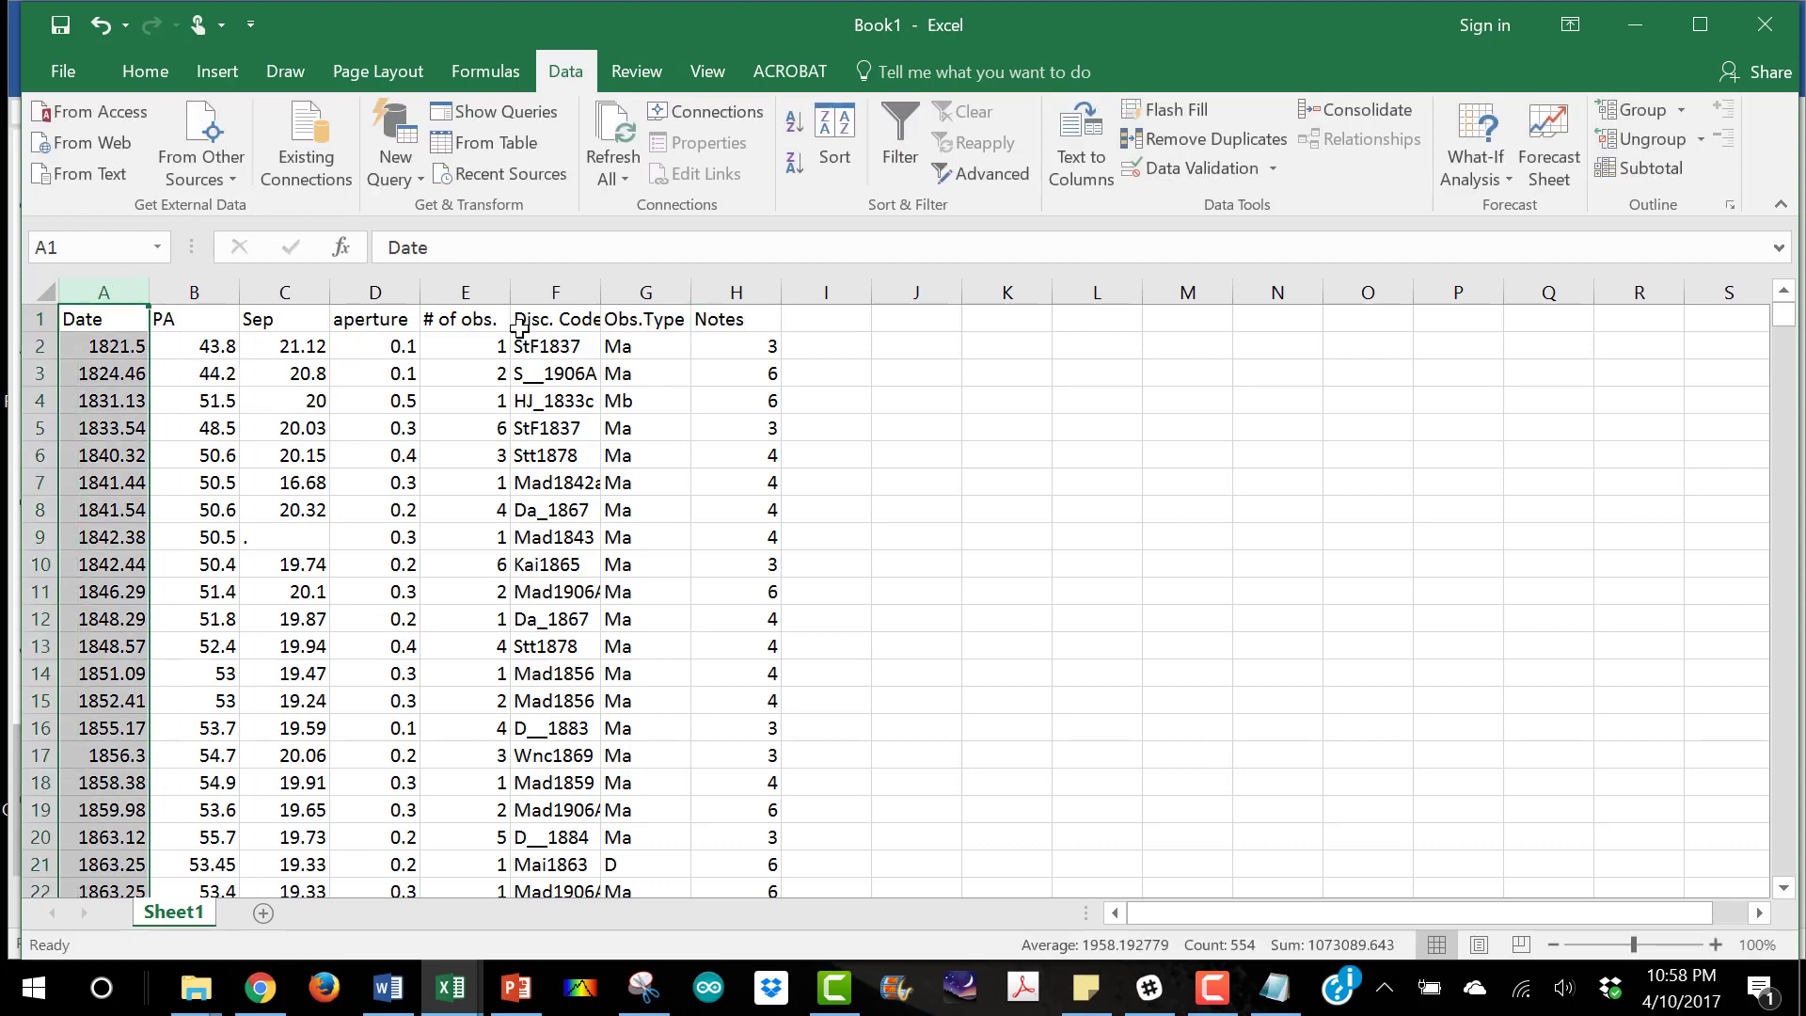
left_click(734, 299, "shift")
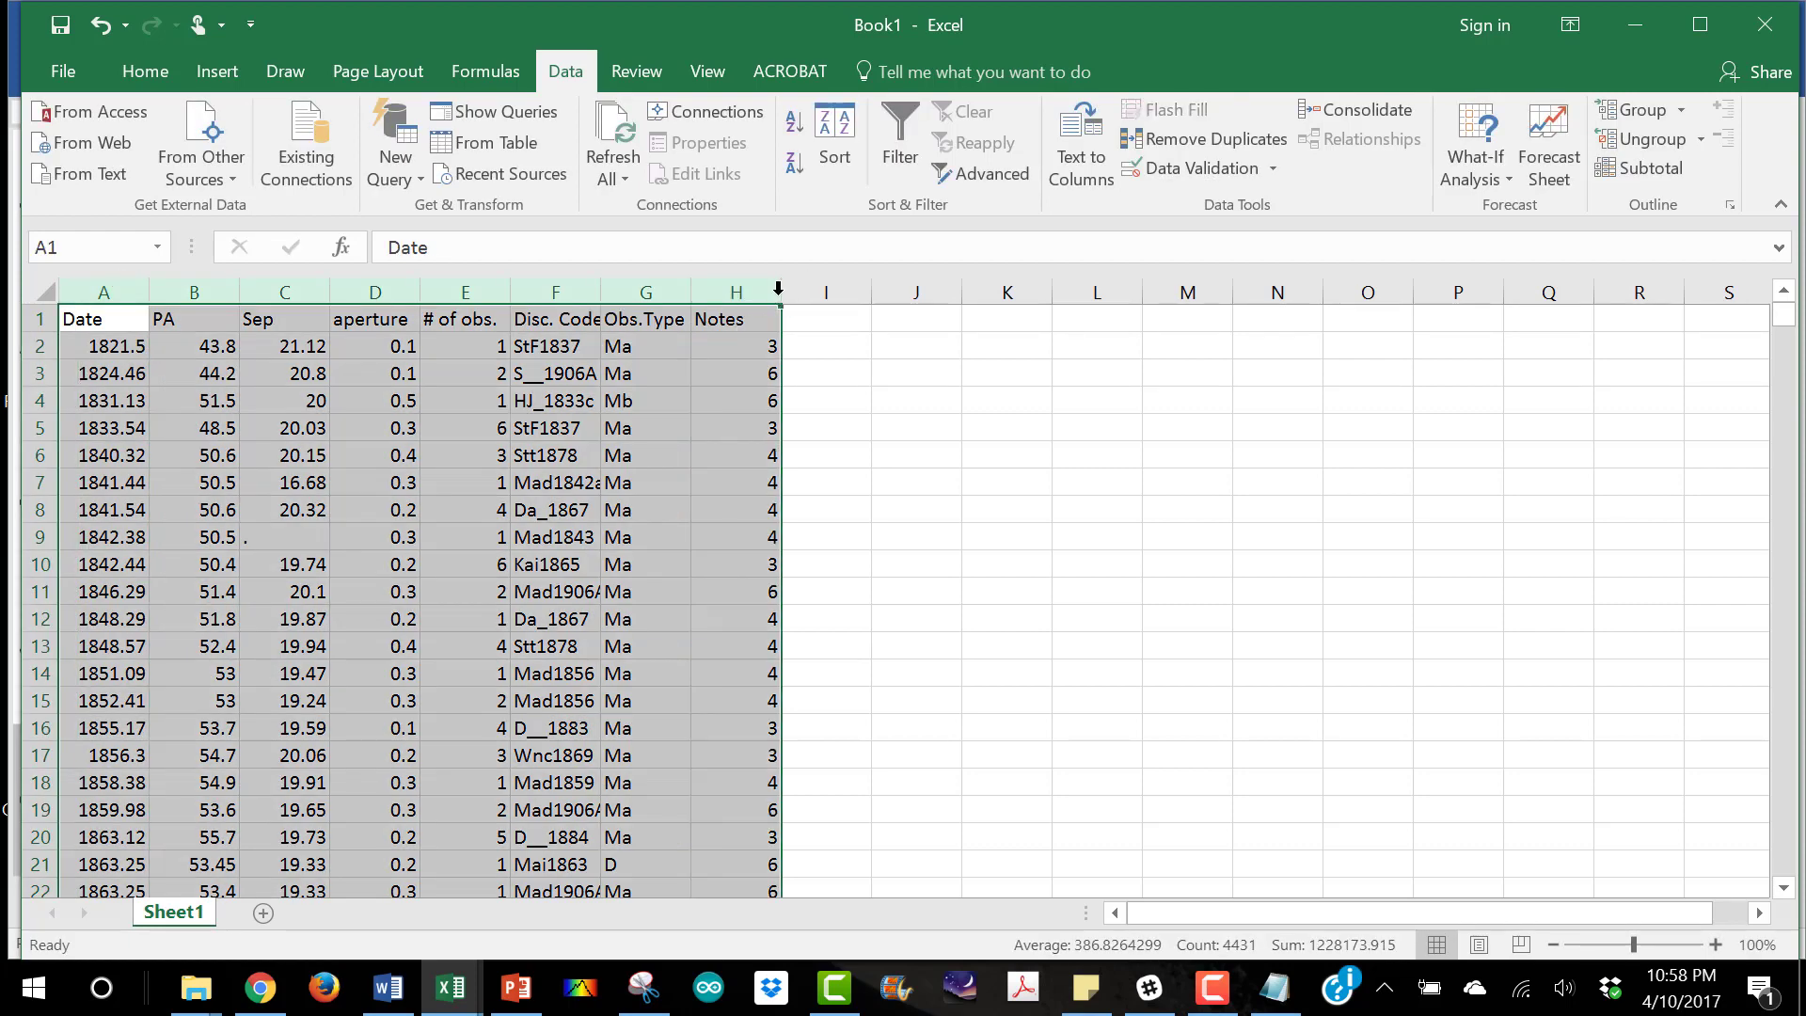
double_click(778, 289)
left_click(423, 400)
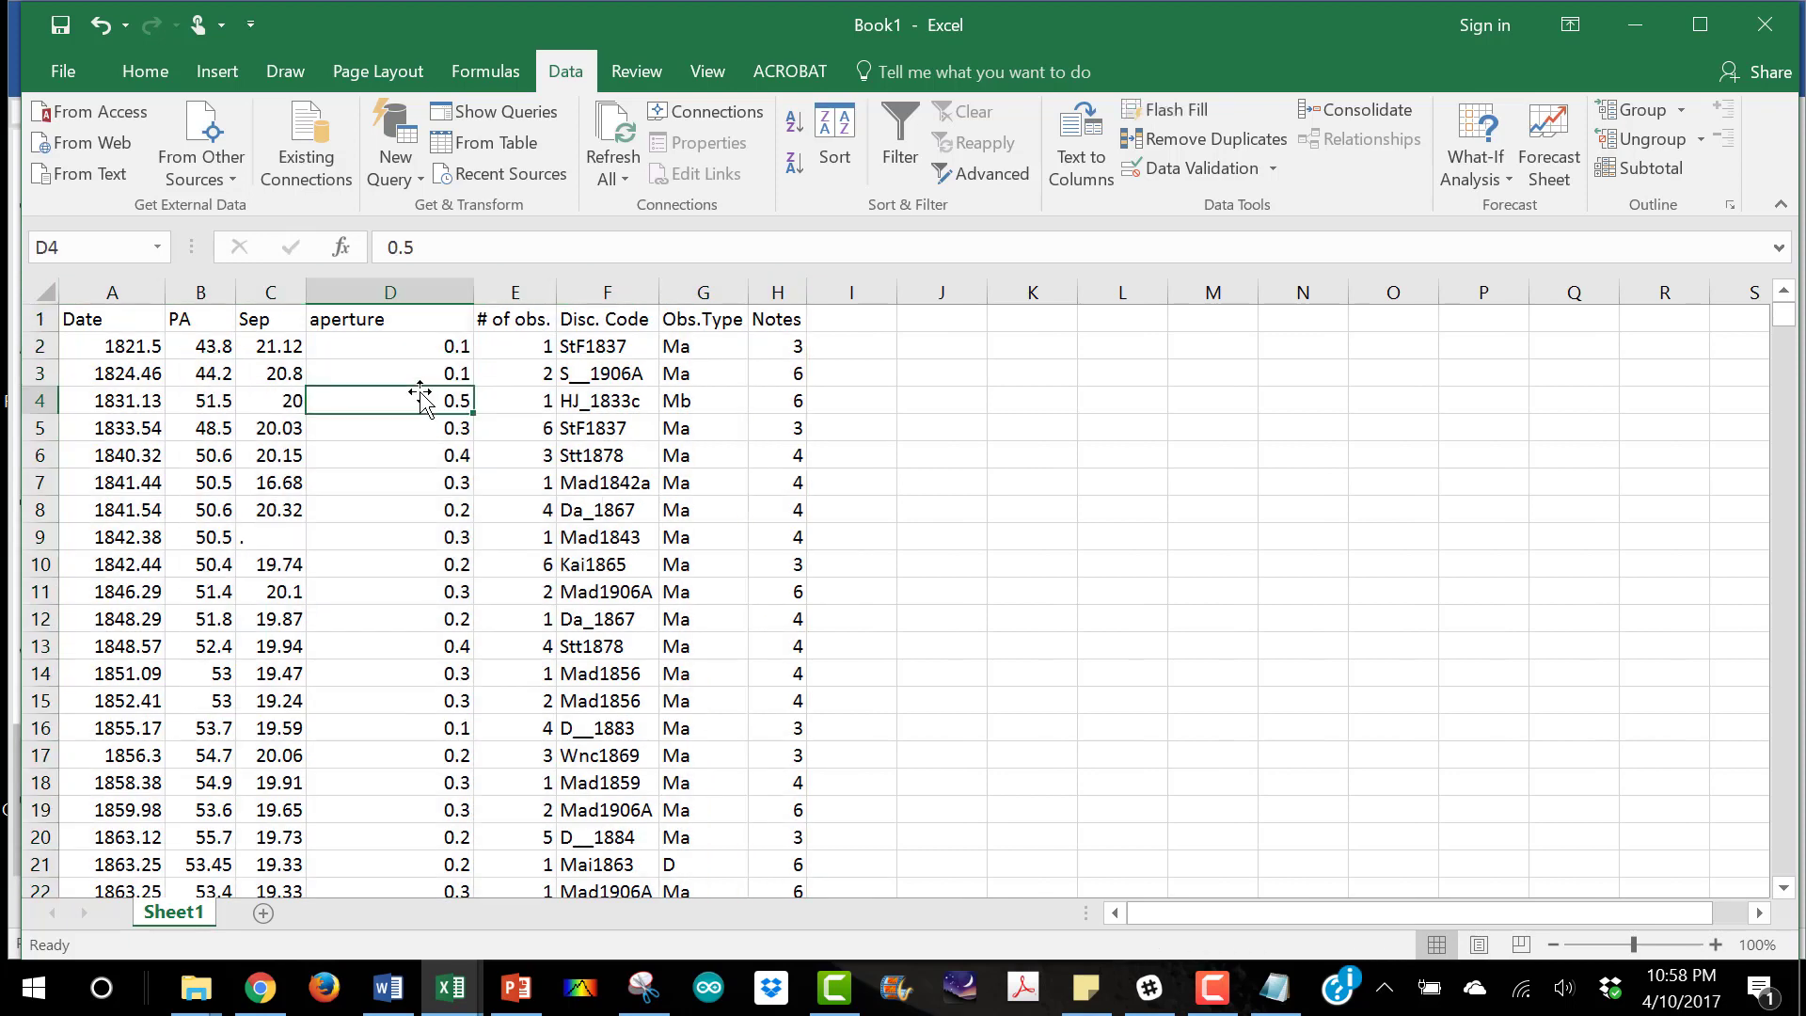
Delete the 1842.38 measurement row, which has only a dot in its Sep cell
left_click(280, 555)
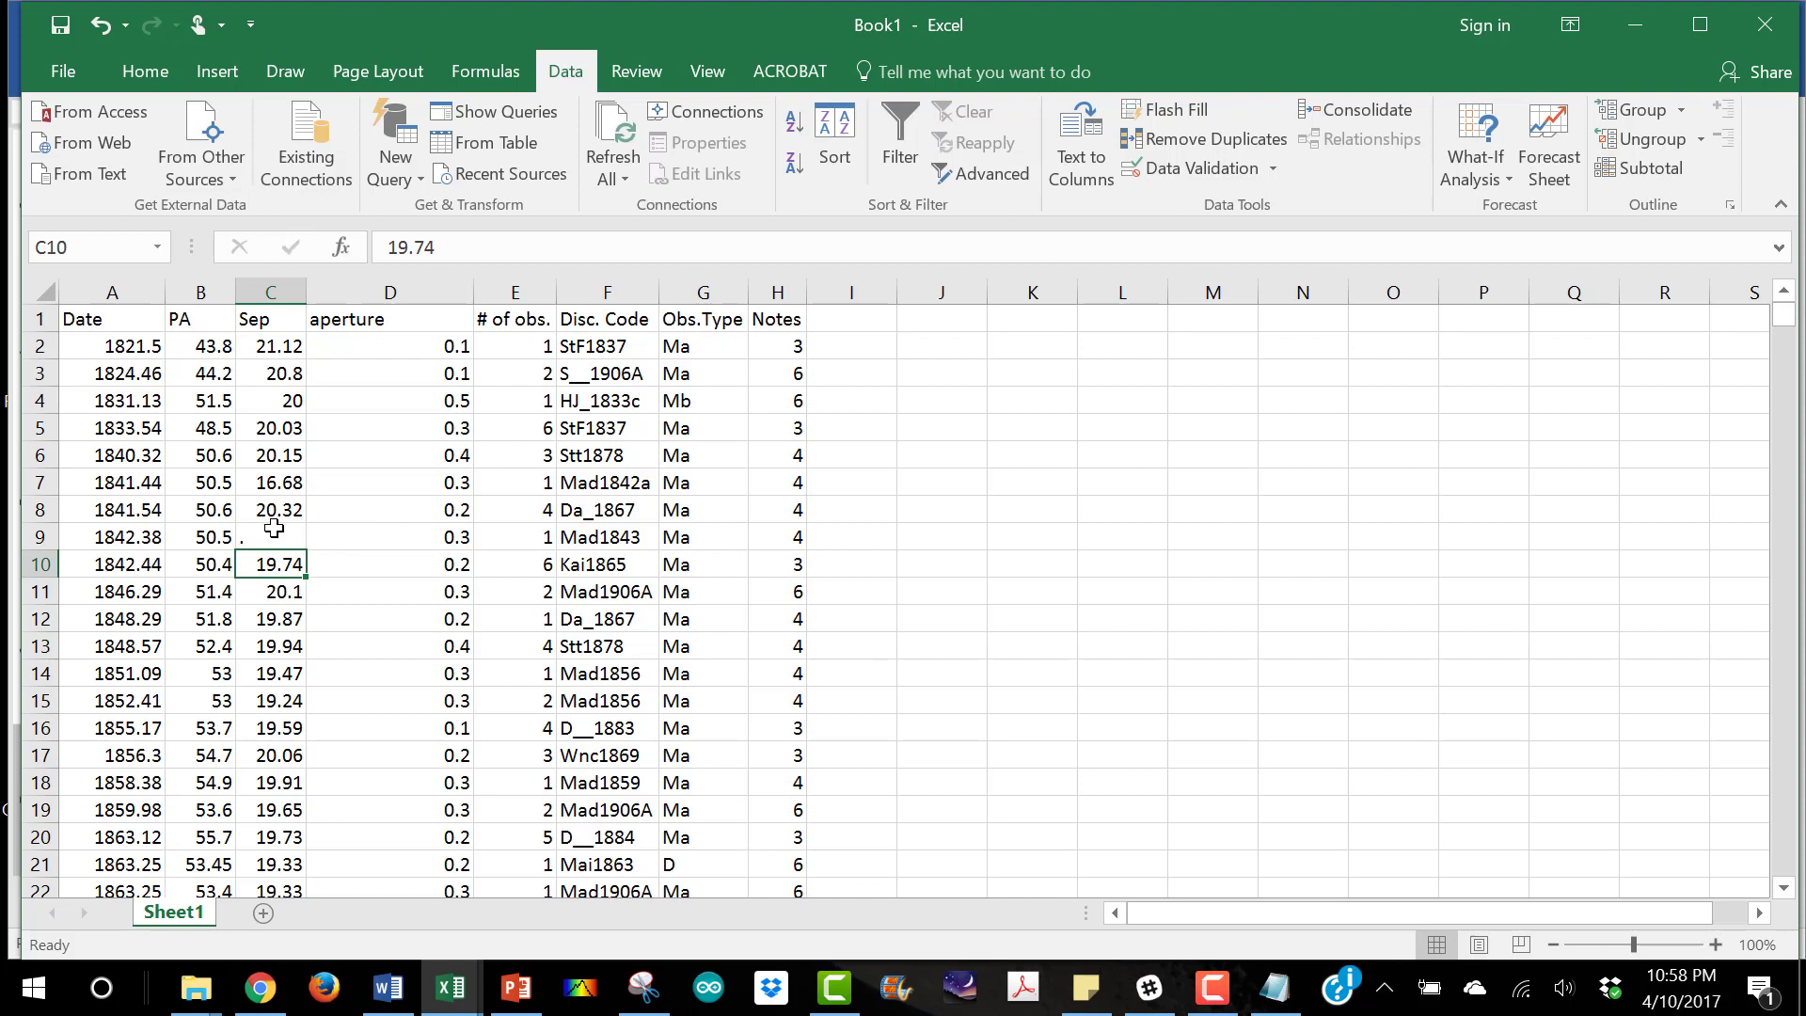
left_click(273, 533)
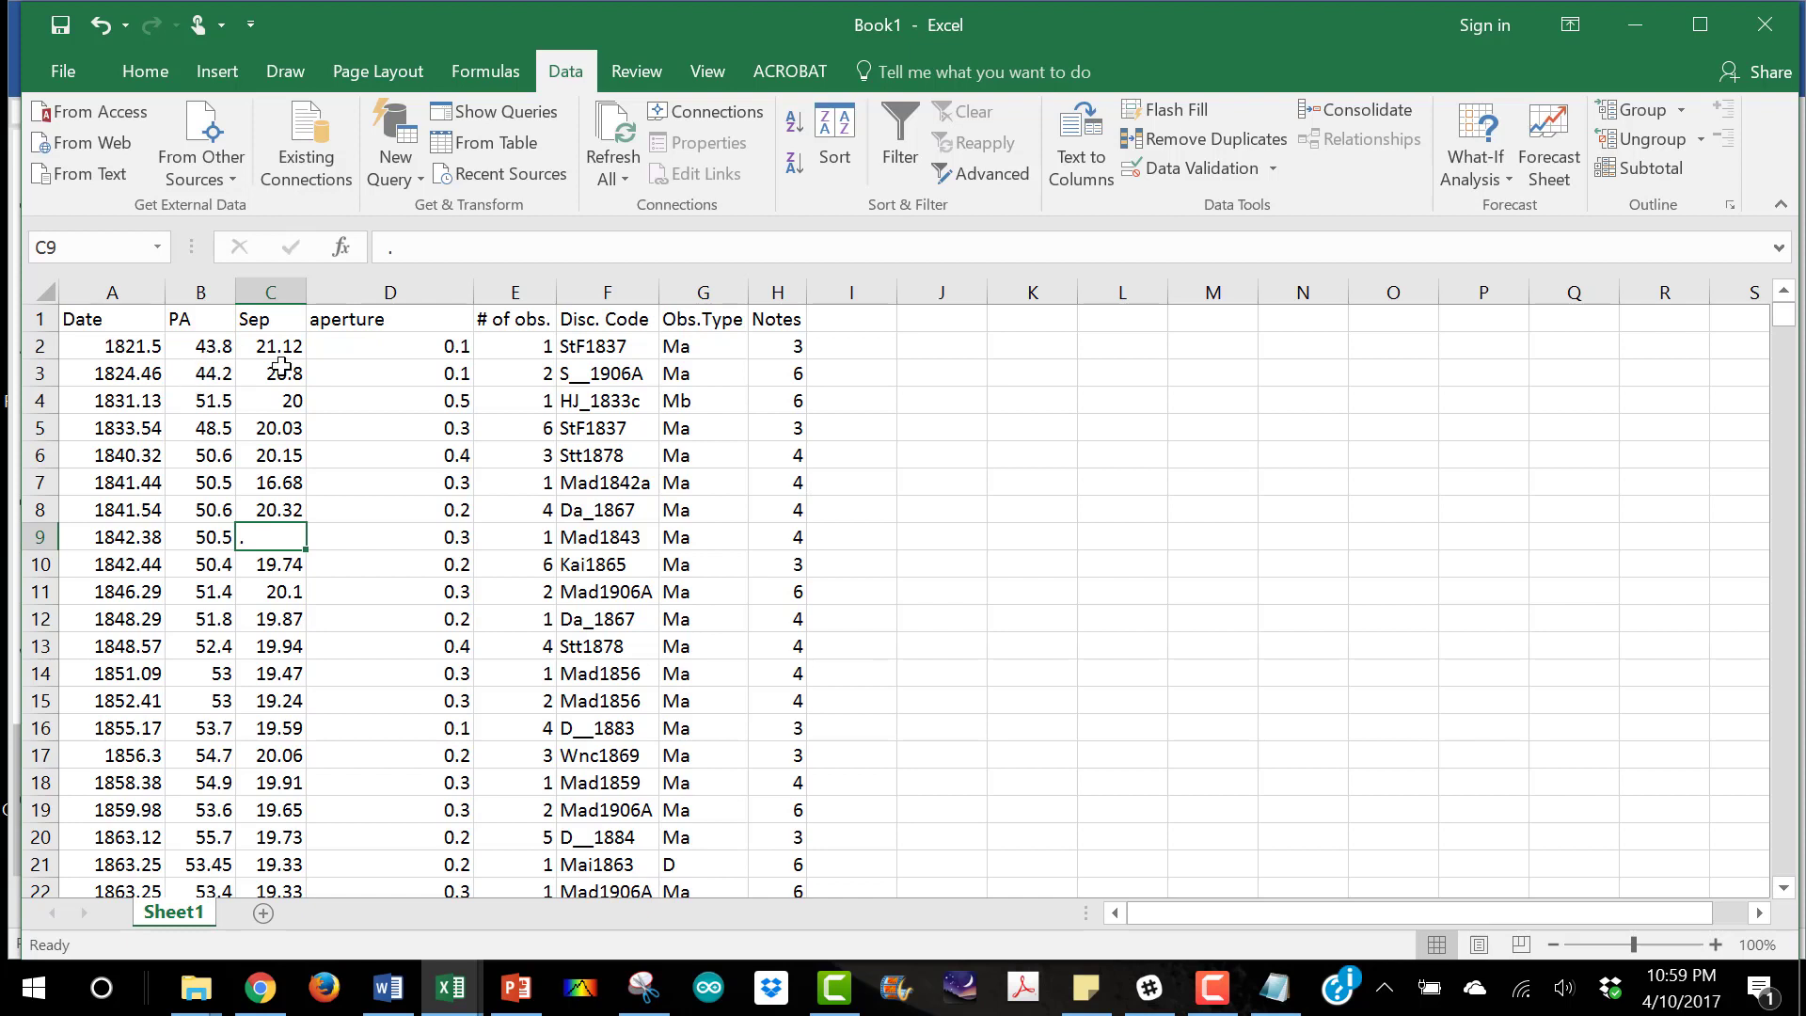
left_click(39, 541)
right_click(40, 543)
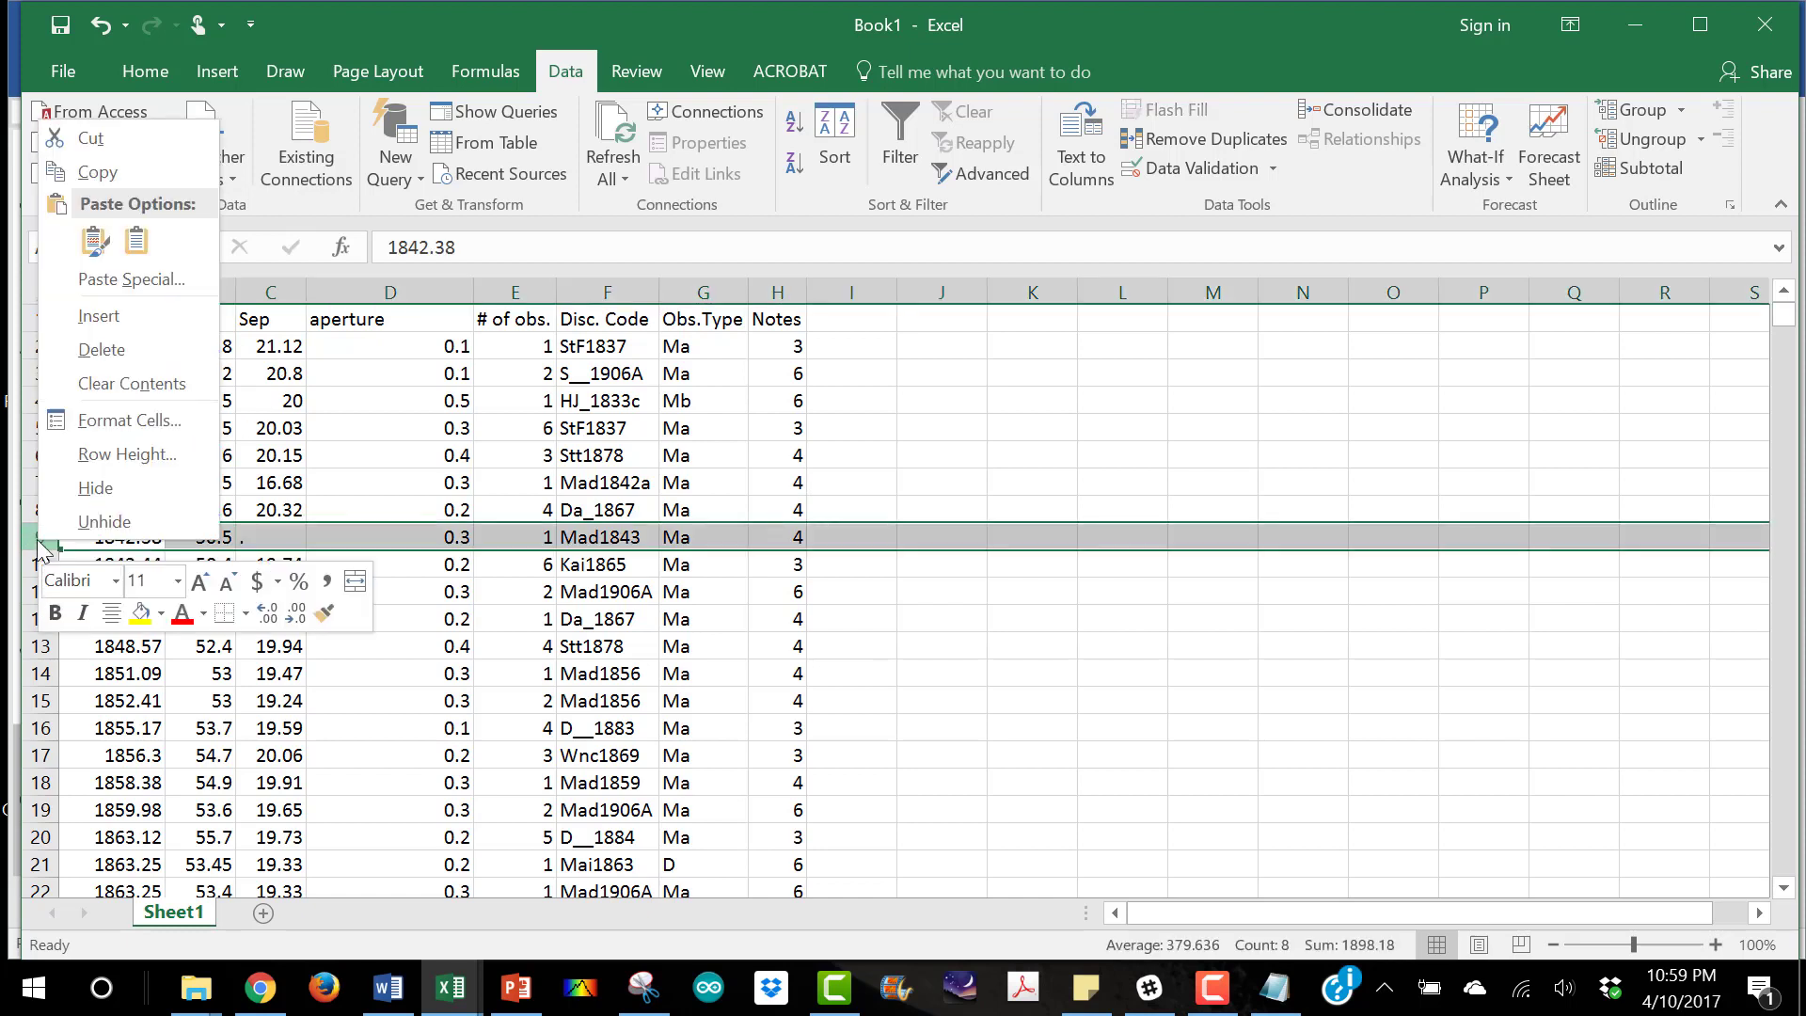
left_click(101, 349)
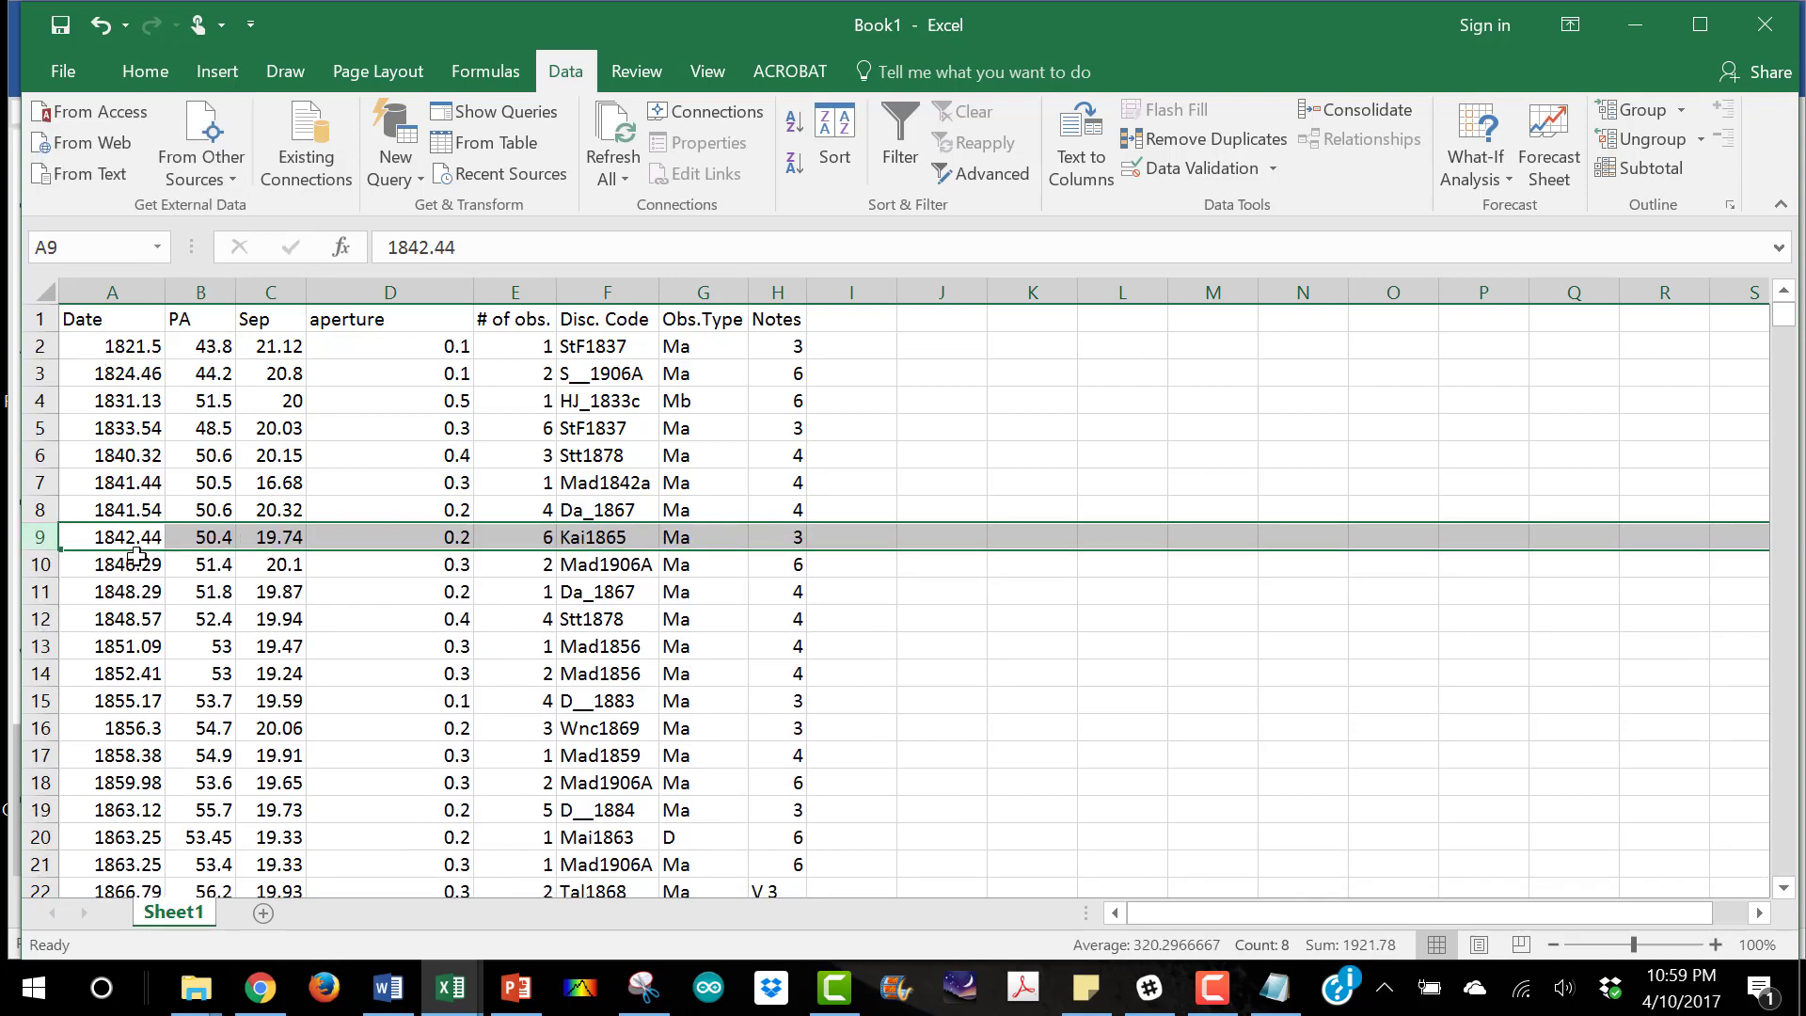
Delete the 1910 measurement row, which has only dots for PA and Sep
scroll(139, 559, "down", 1)
scroll(138, 558, "down", 6)
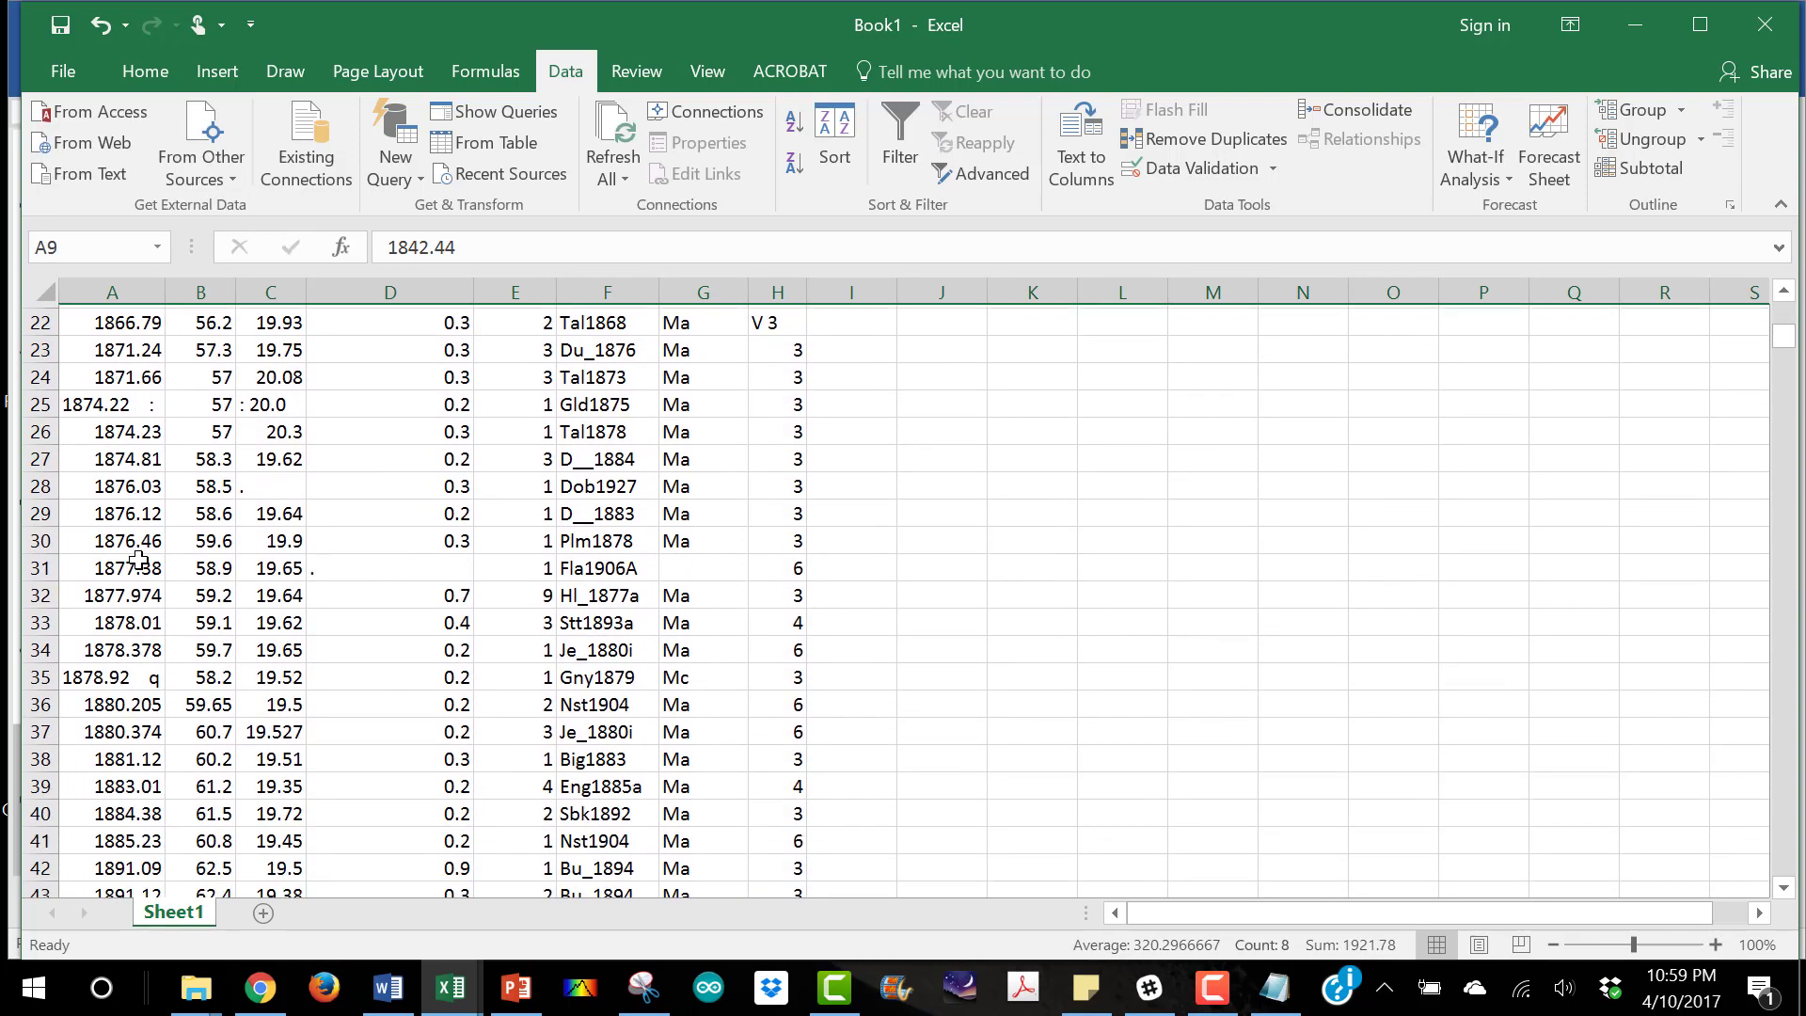
scroll(139, 561, "down", 12)
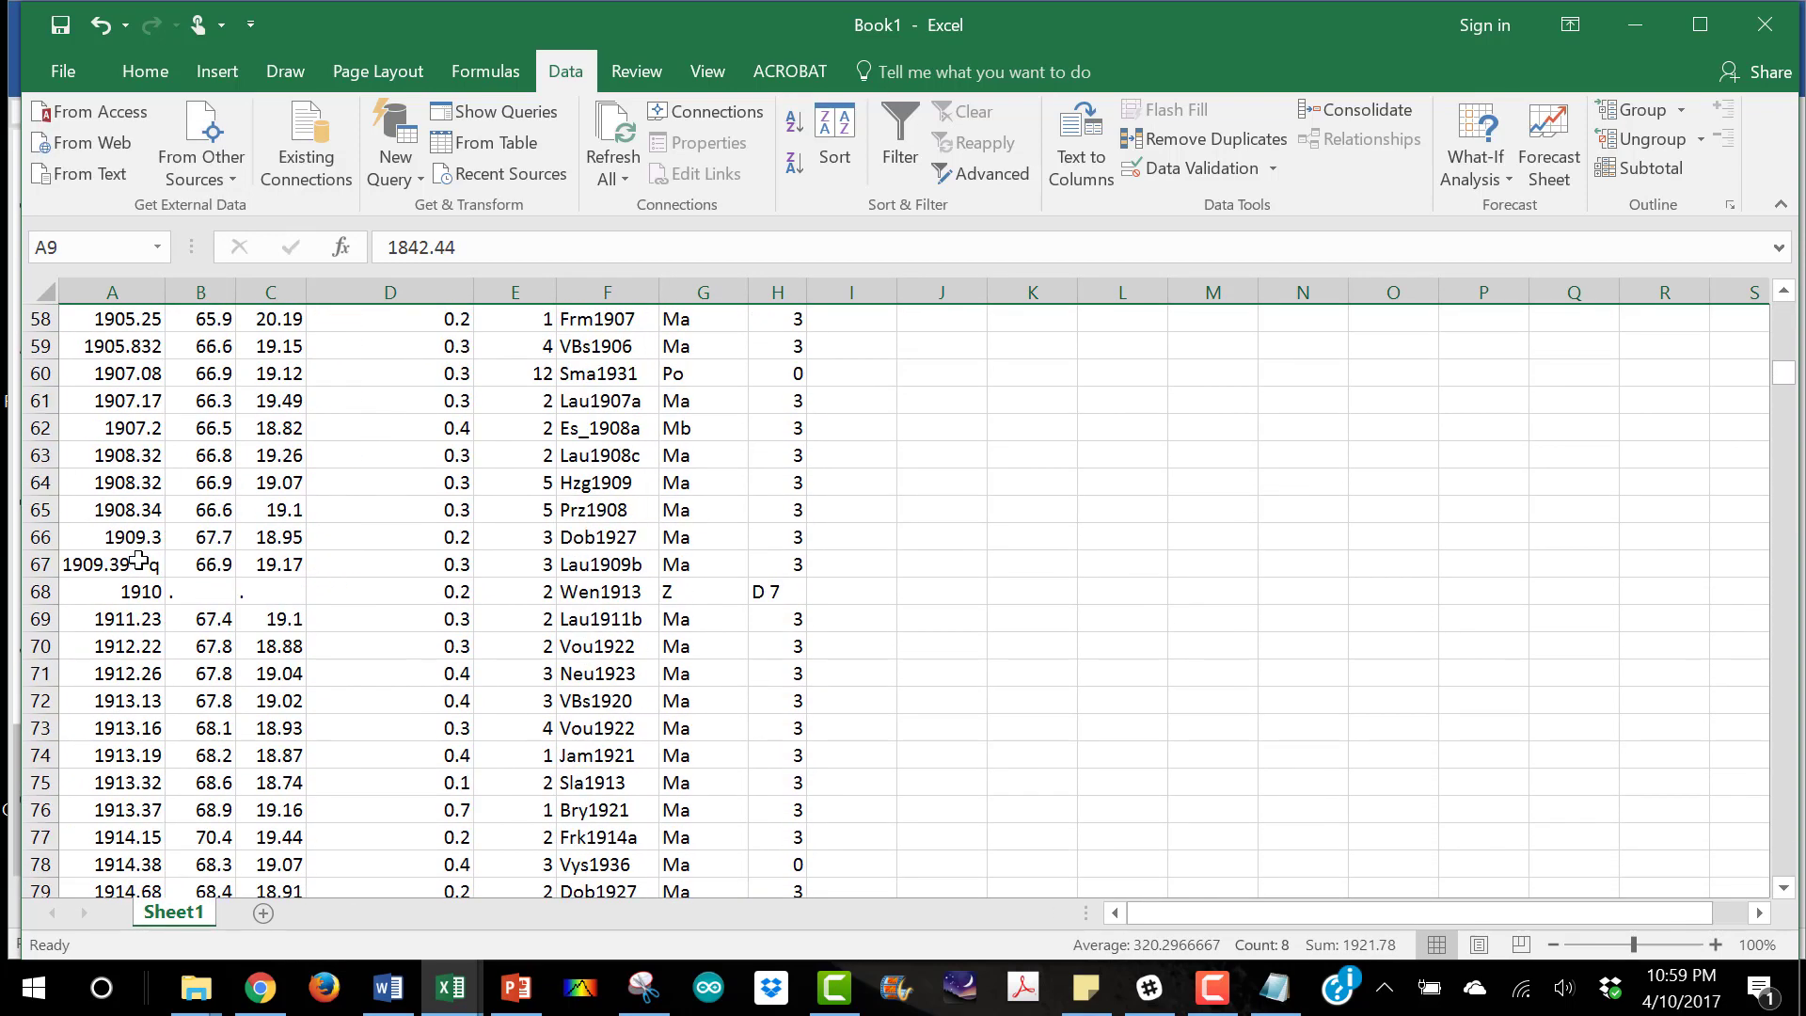
right_click(40, 591)
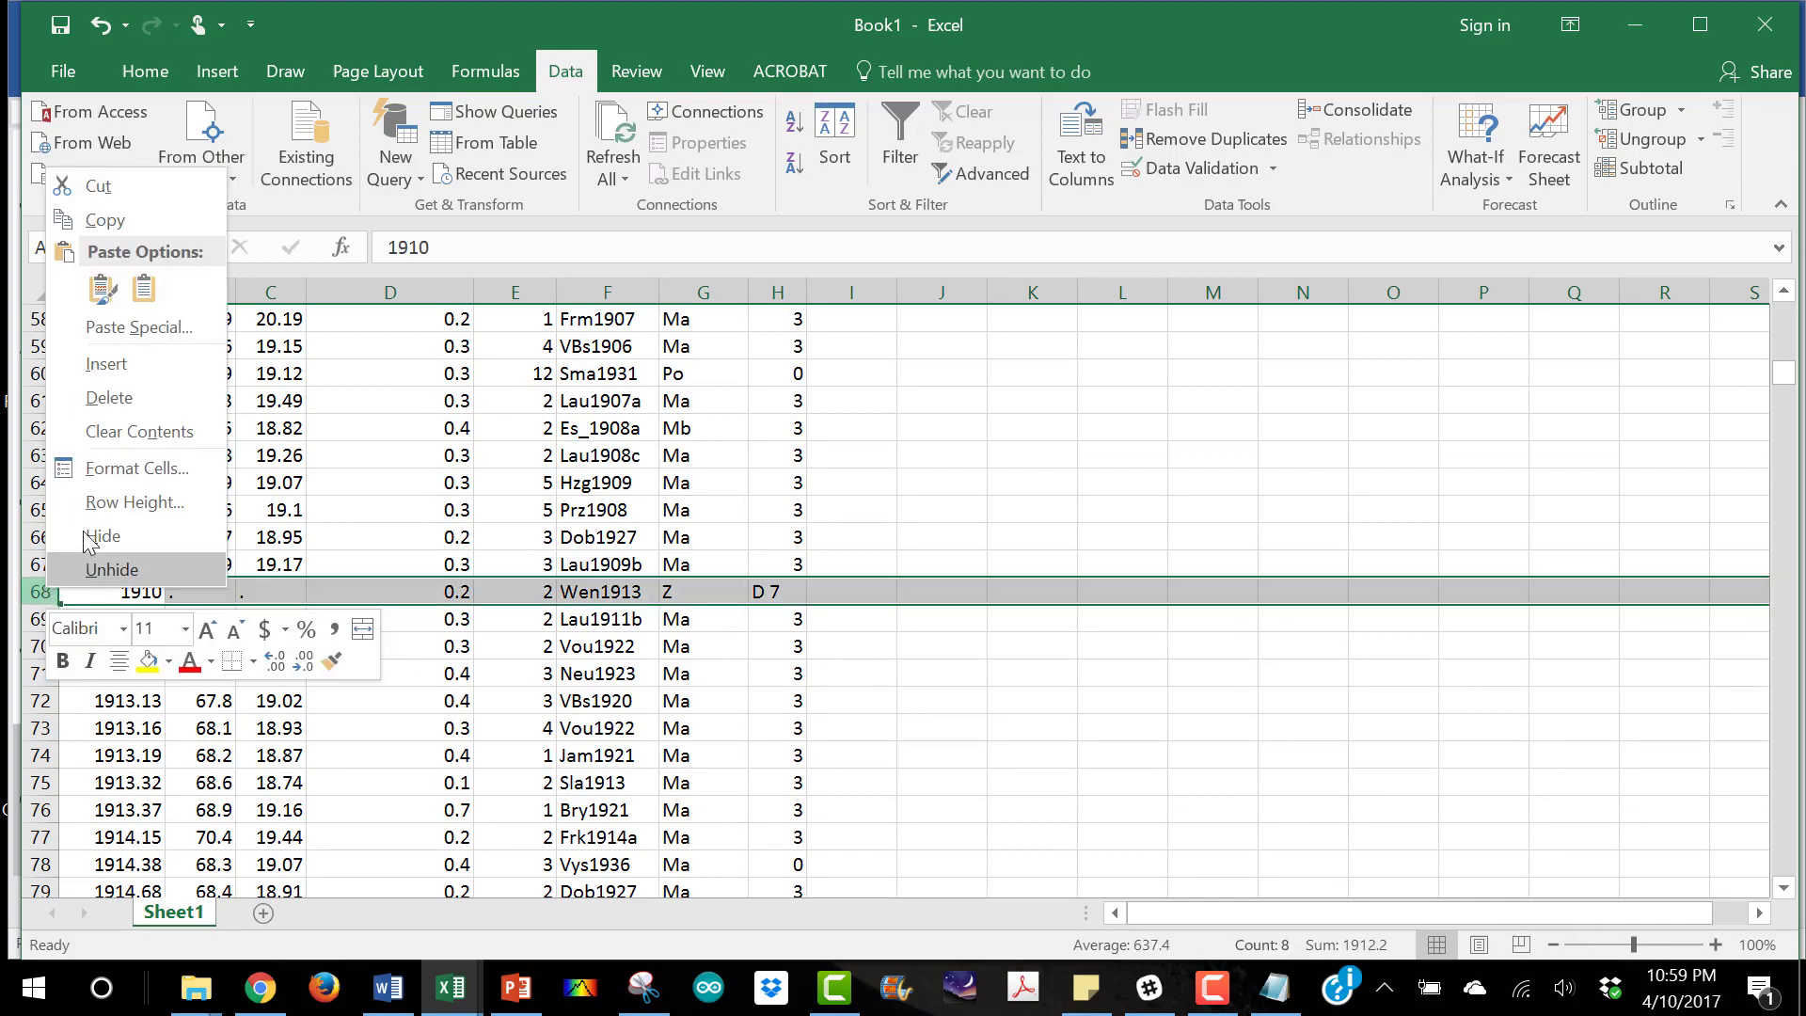
left_click(109, 397)
Delete the 1960 measurement row, which has only dots for PA and Sep
scroll(95, 602, "down", 5)
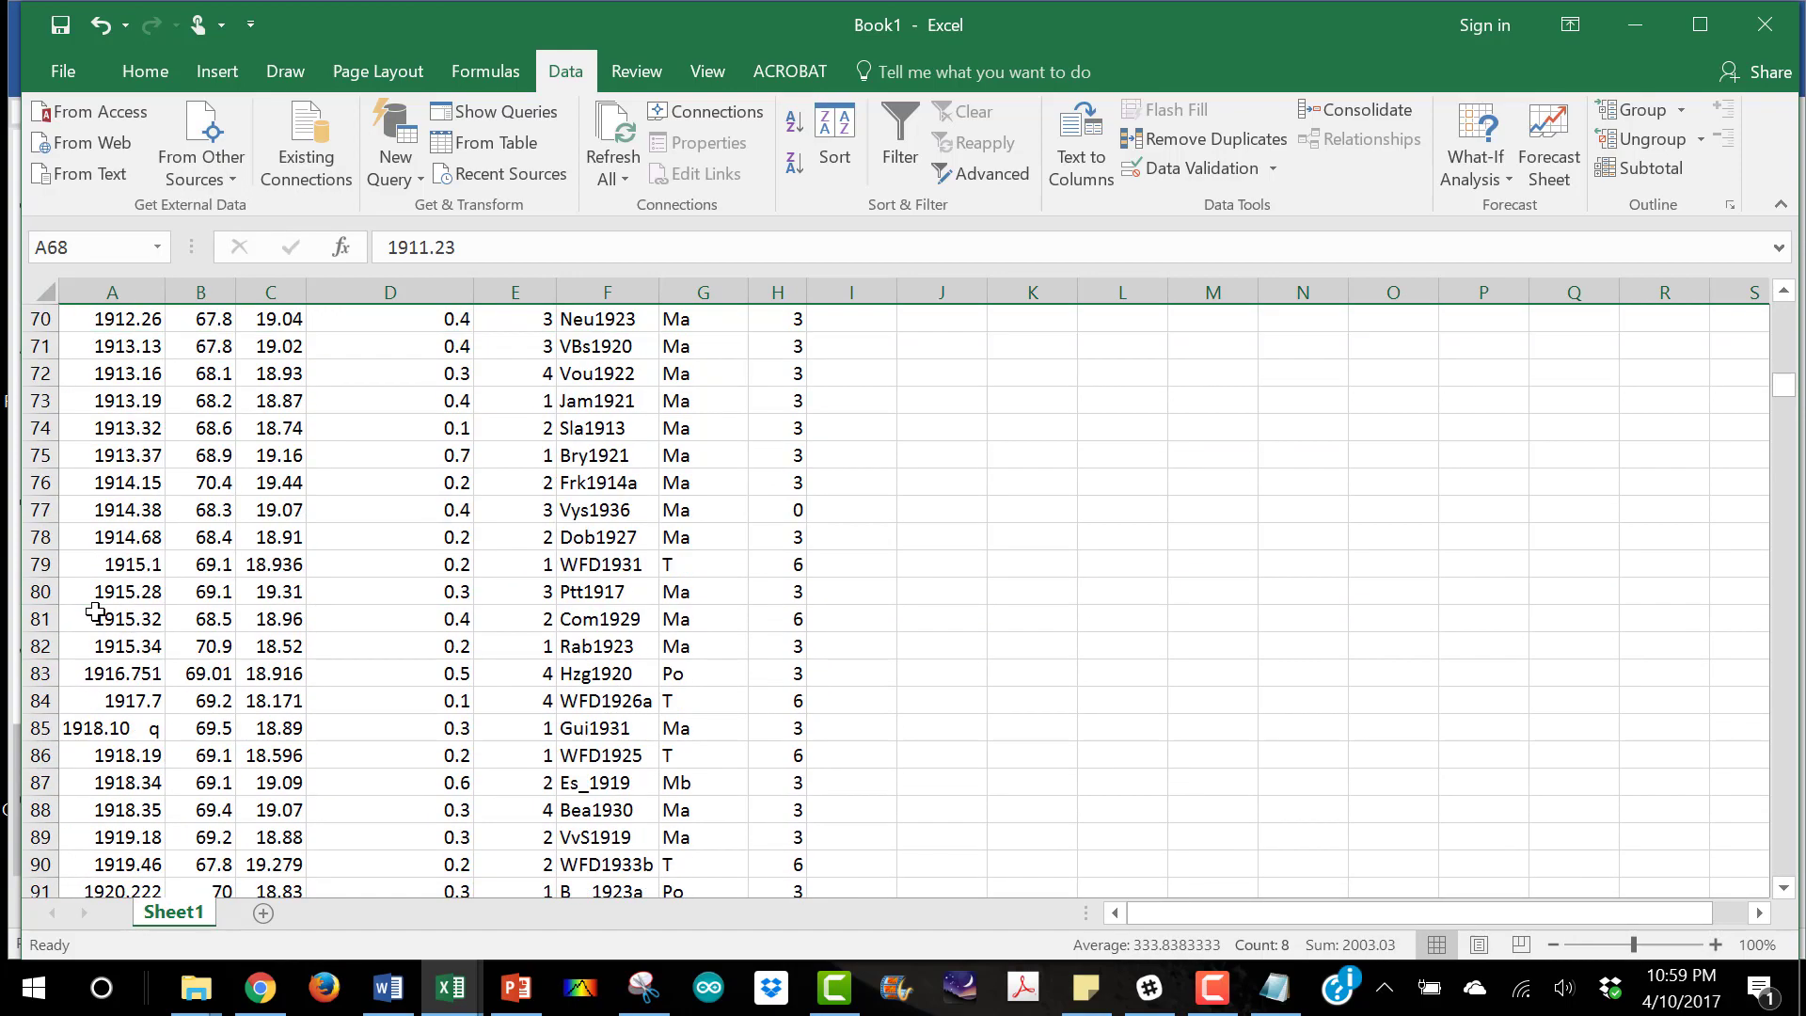
scroll(95, 612, "down", 18)
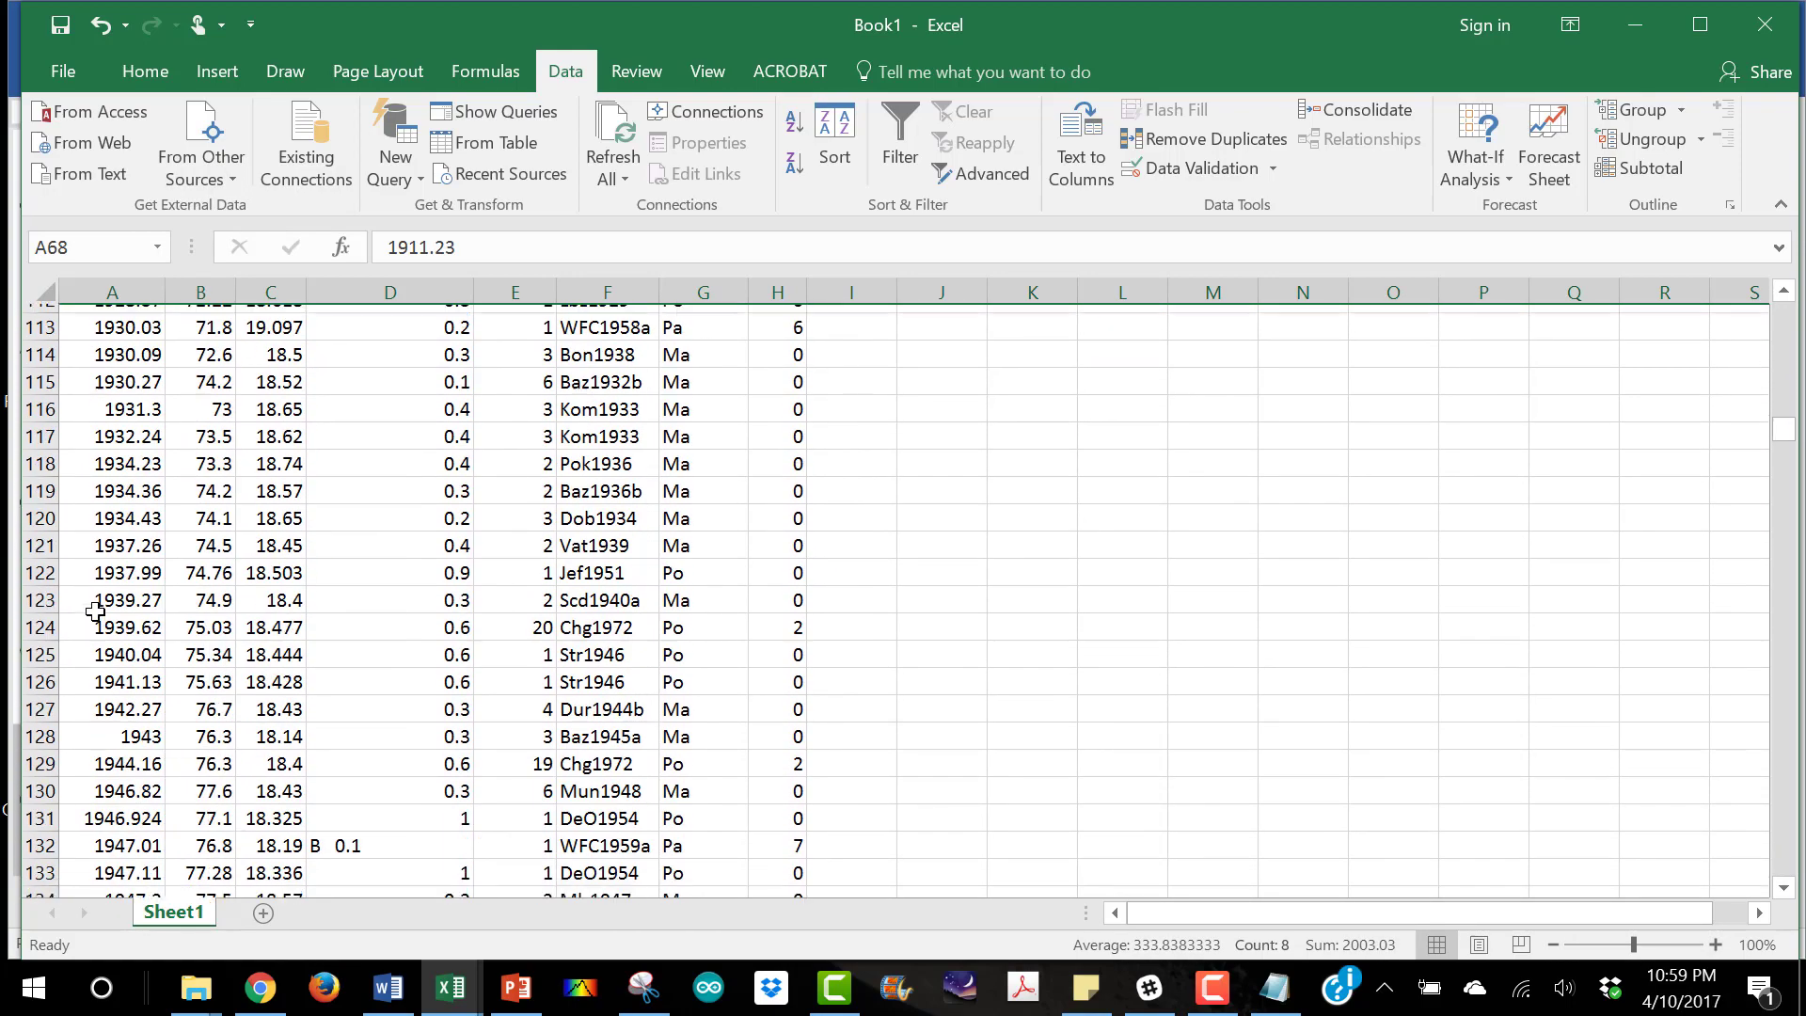
scroll(95, 612, "down", 17)
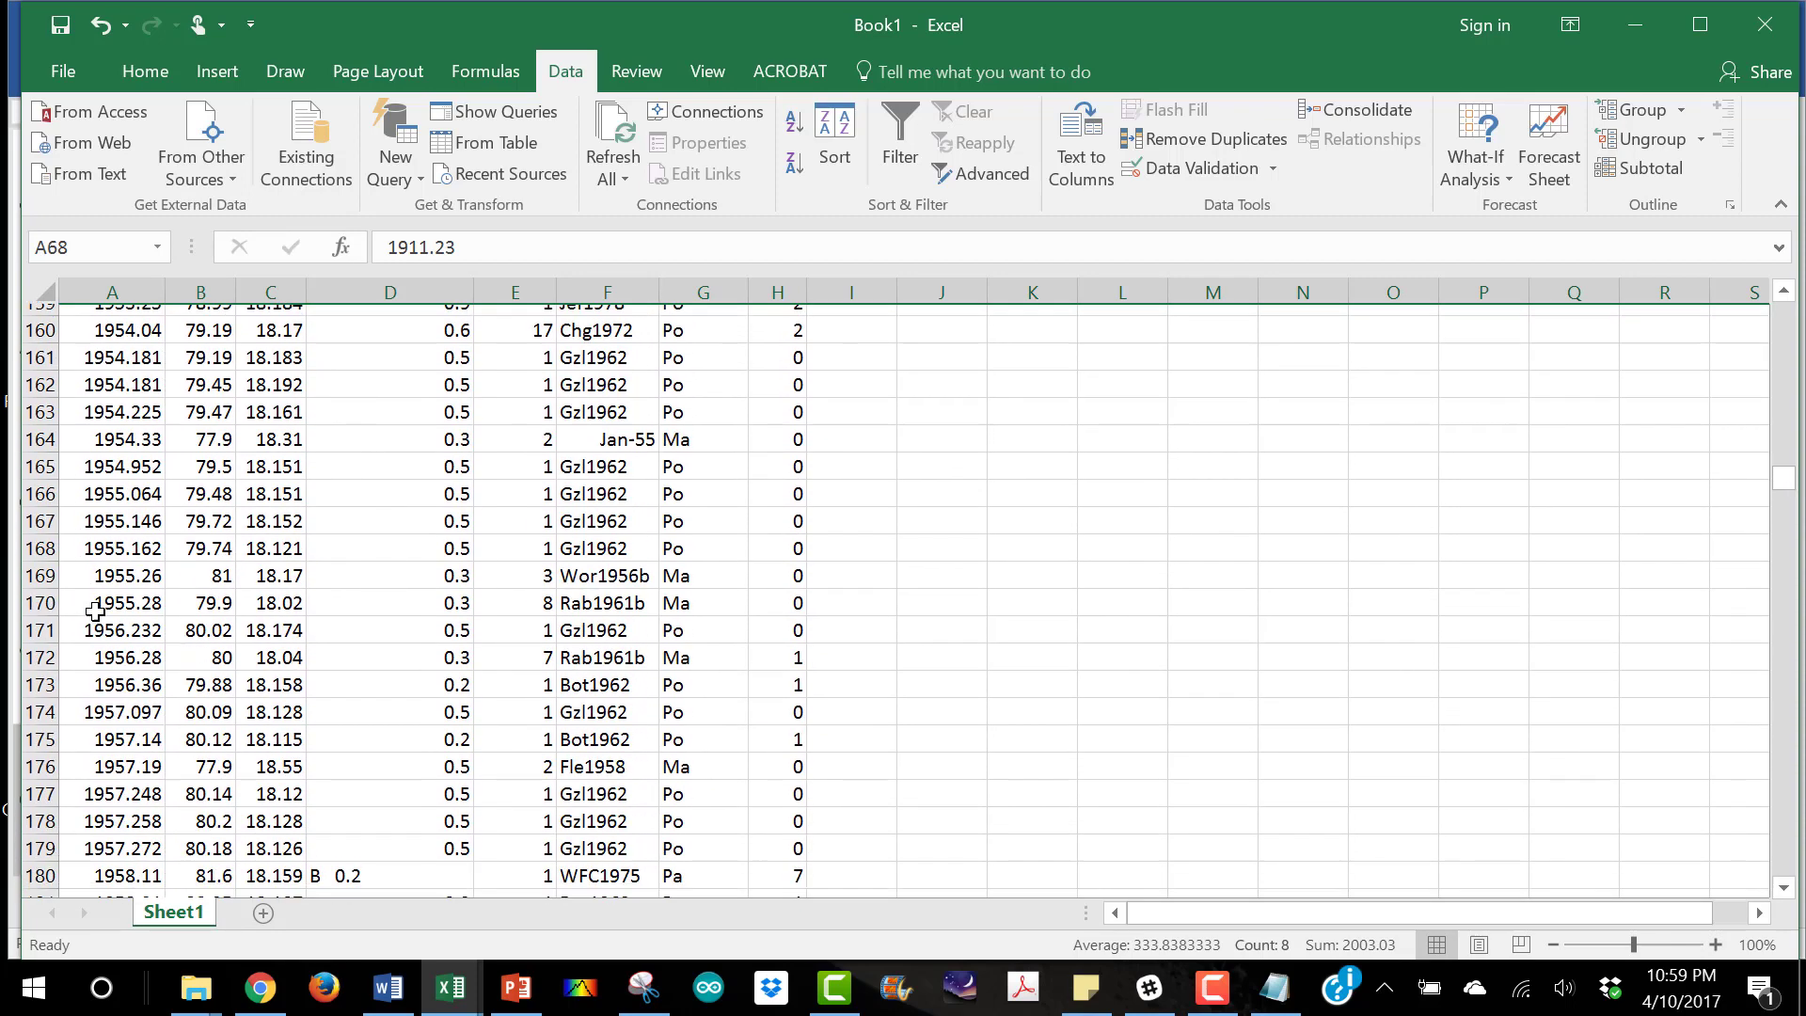
right_click(31, 538)
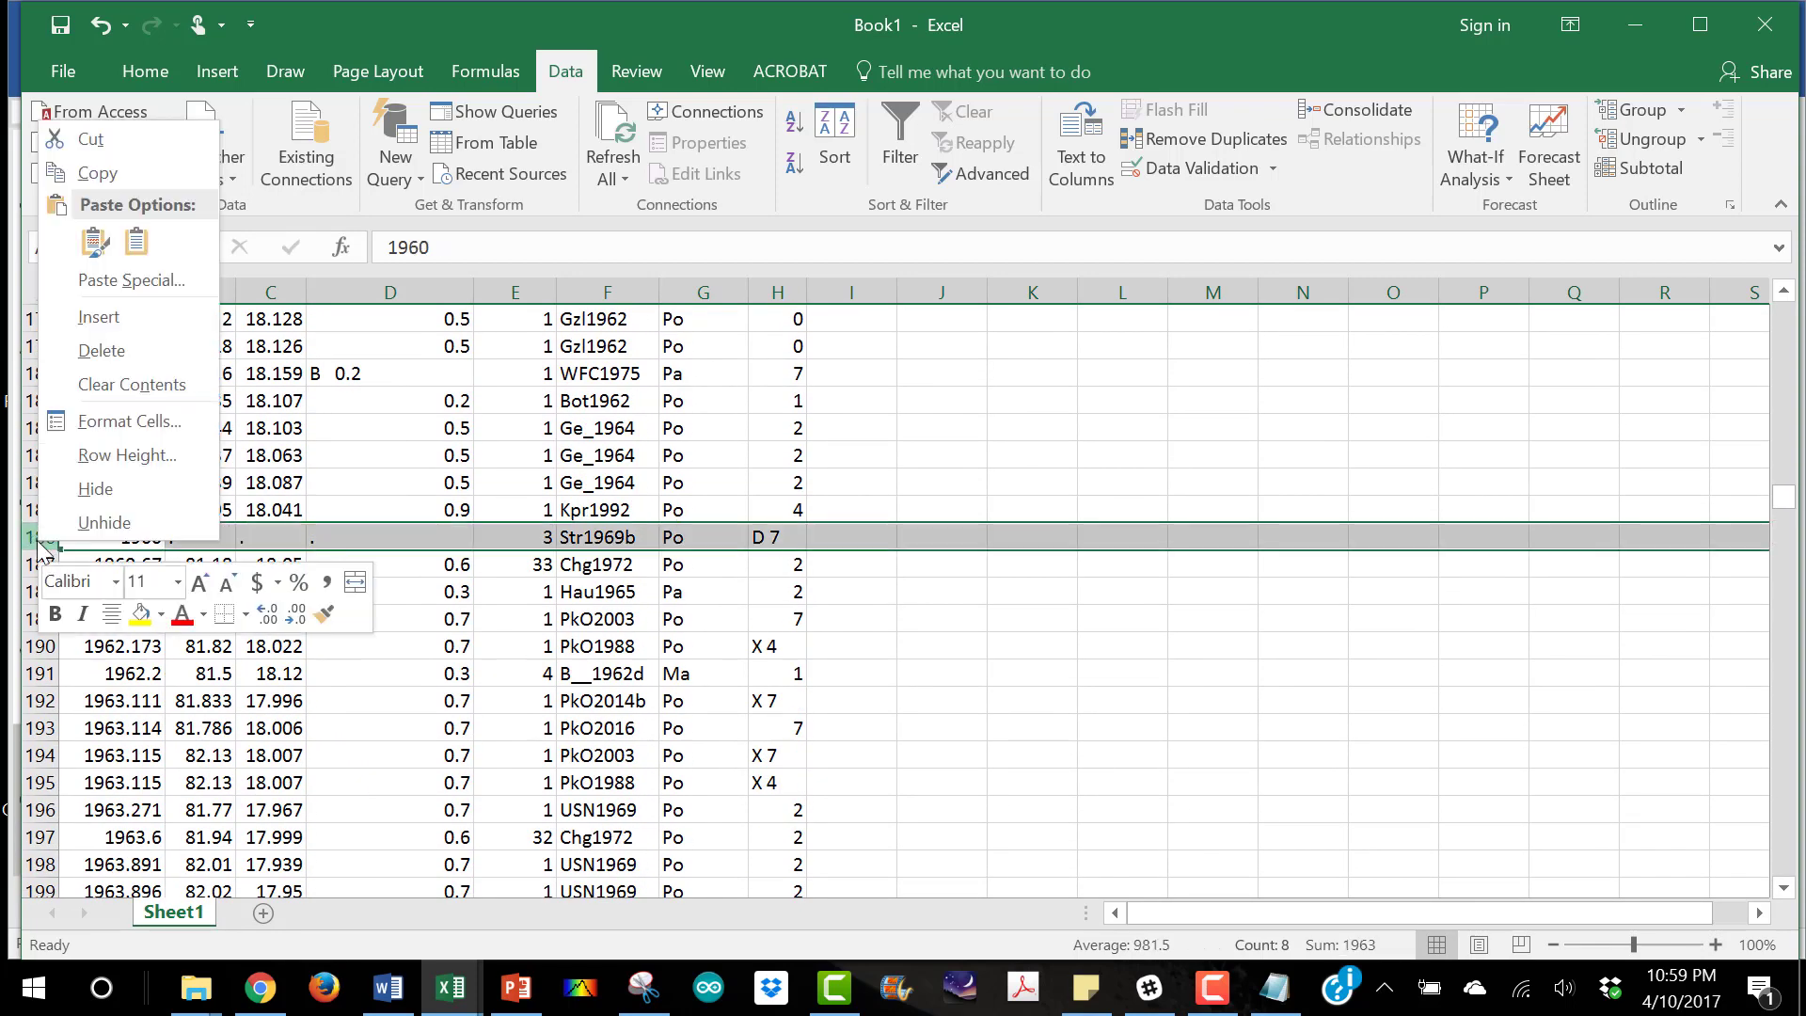
left_click(99, 351)
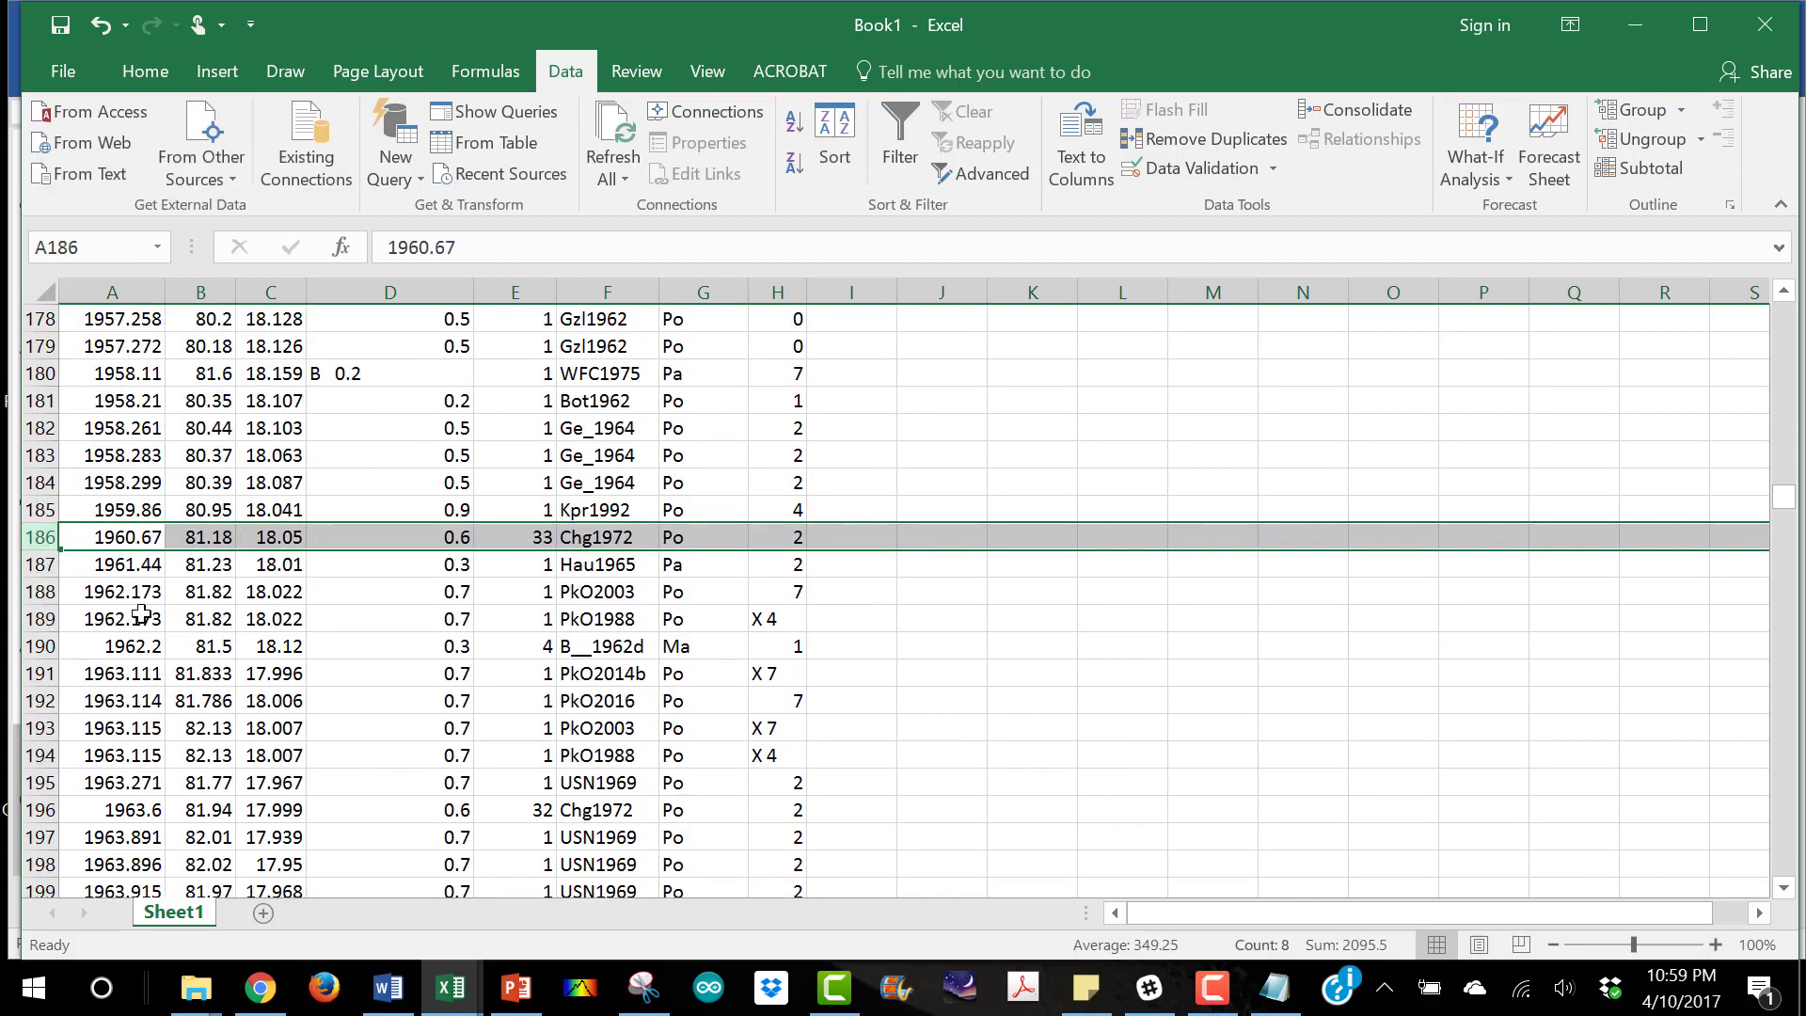
Delete the 1974 measurement row, which has only dots for PA and Sep
scroll(144, 642, "down", 18)
scroll(144, 643, "down", 18)
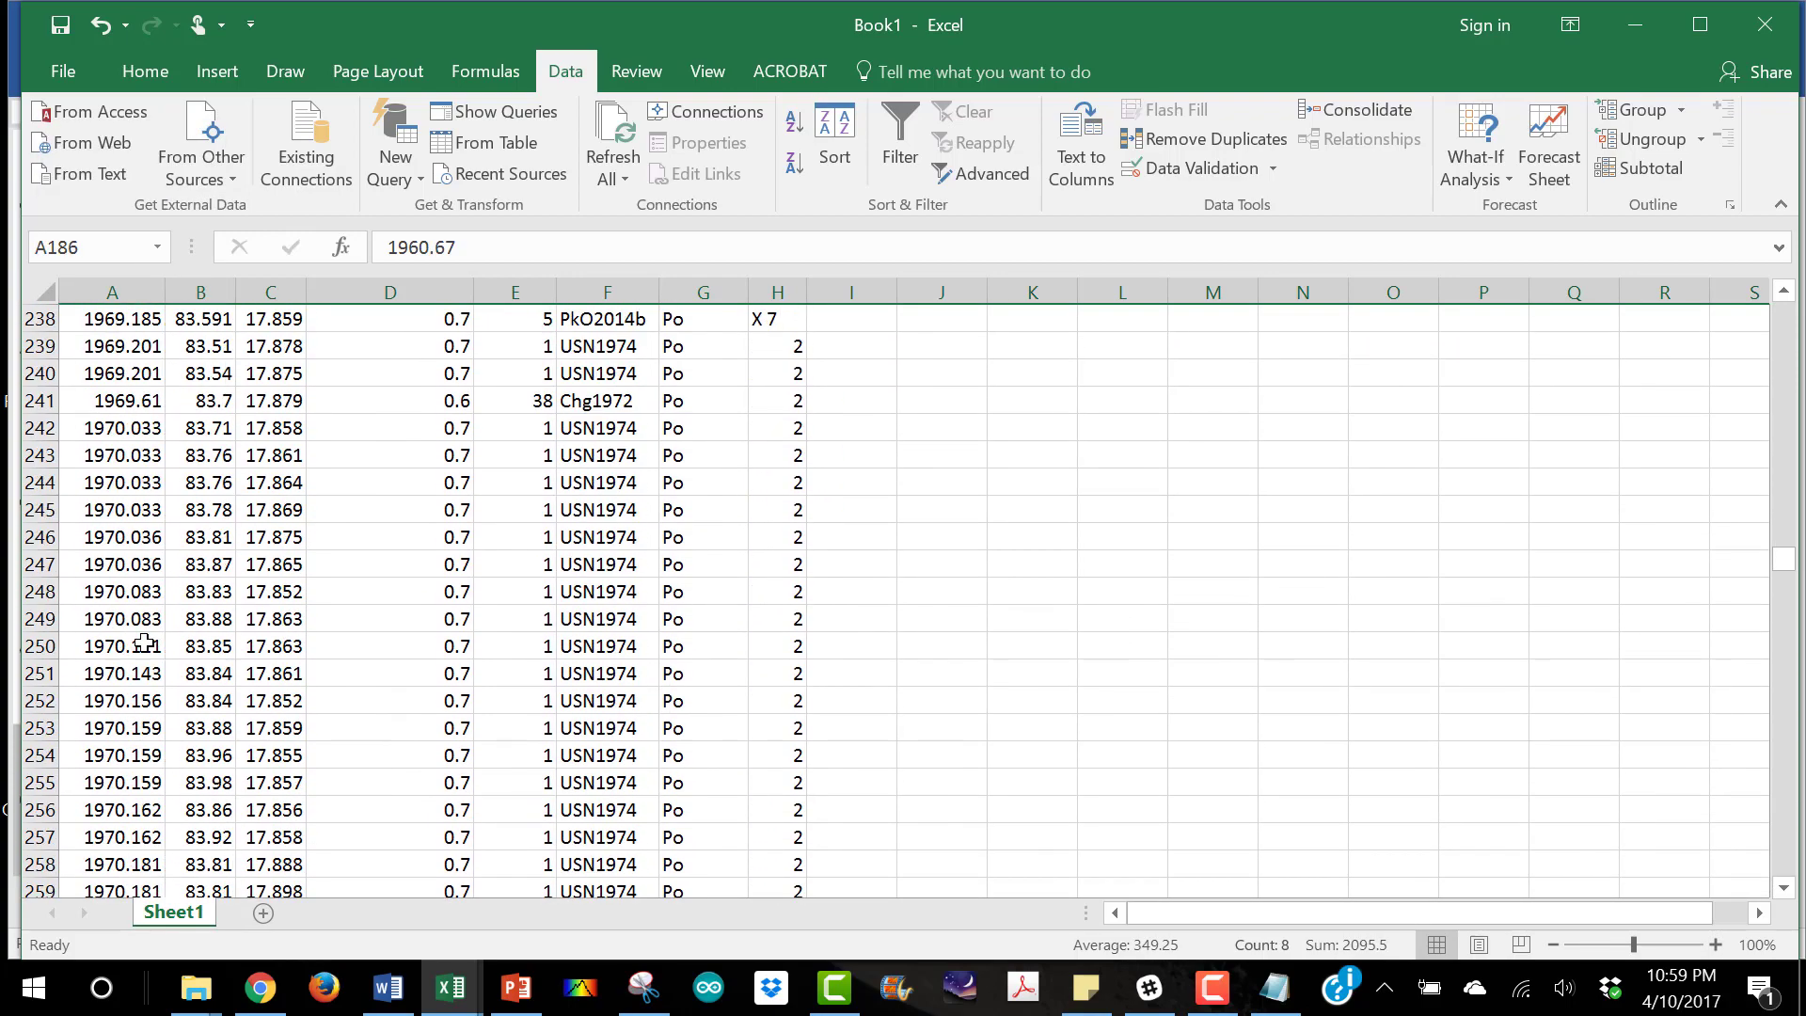
scroll(144, 643, "down", 17)
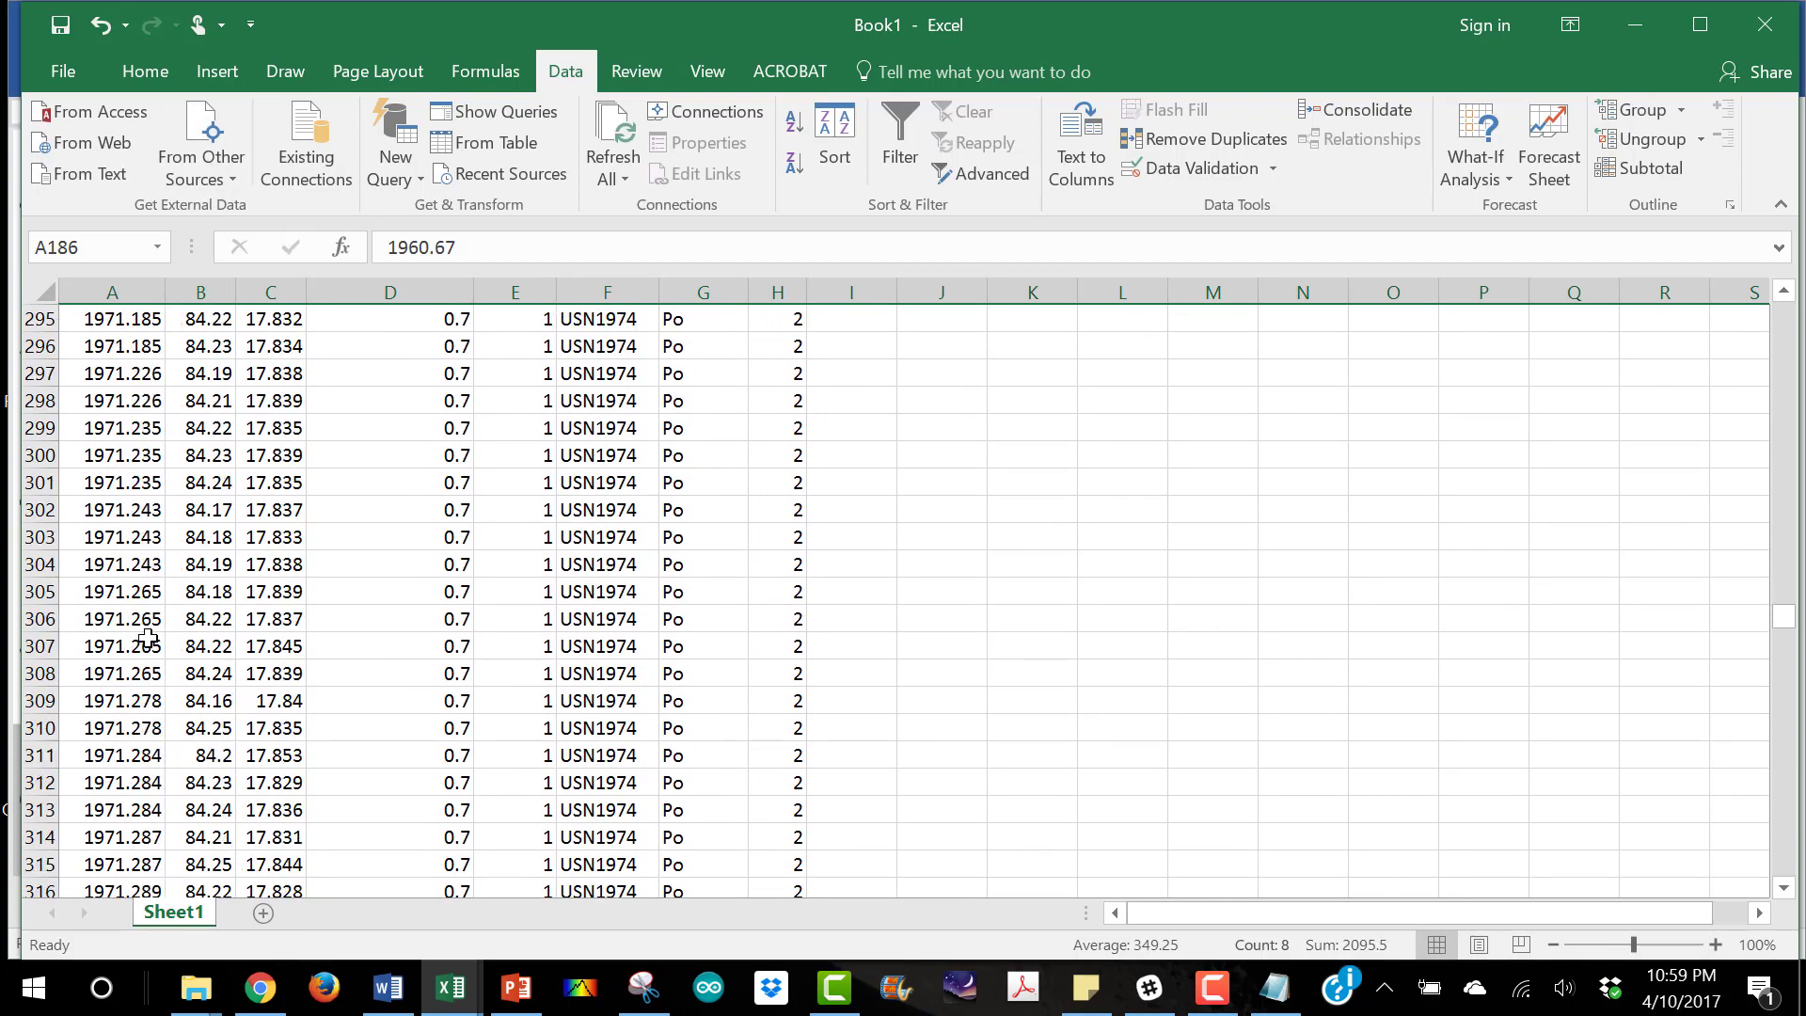
scroll(148, 639, "down", 4)
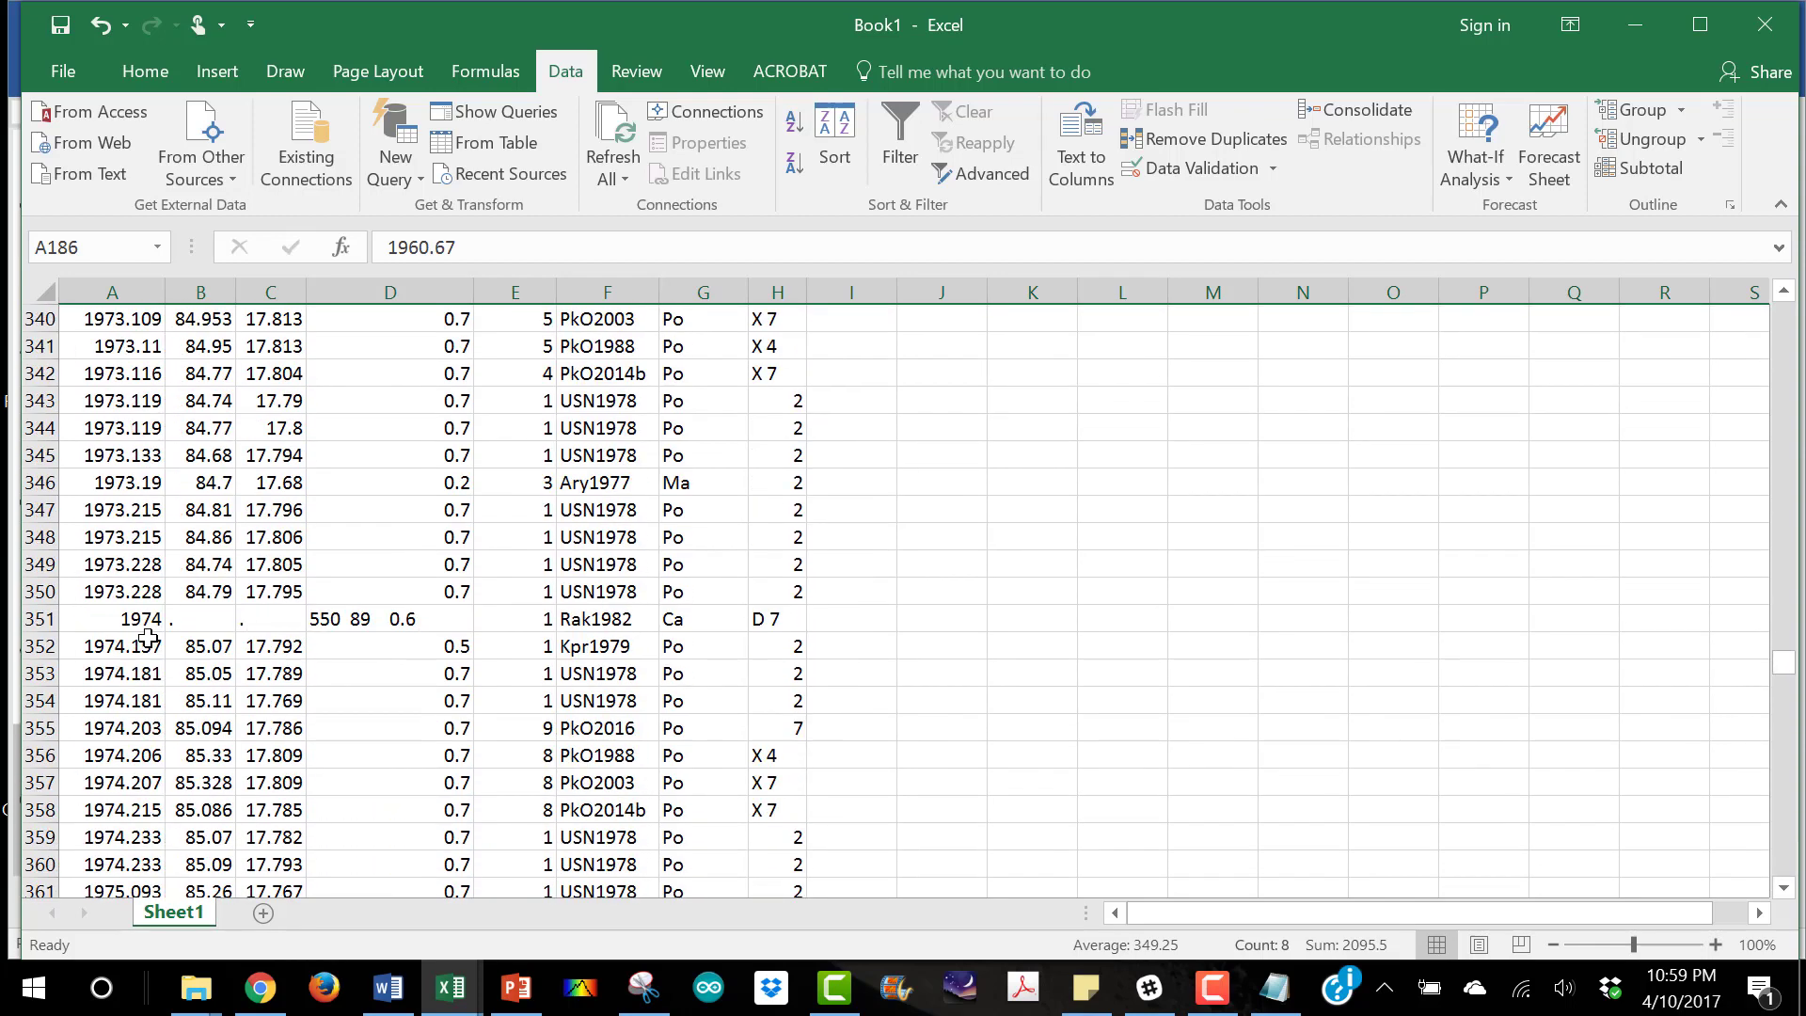
right_click(40, 618)
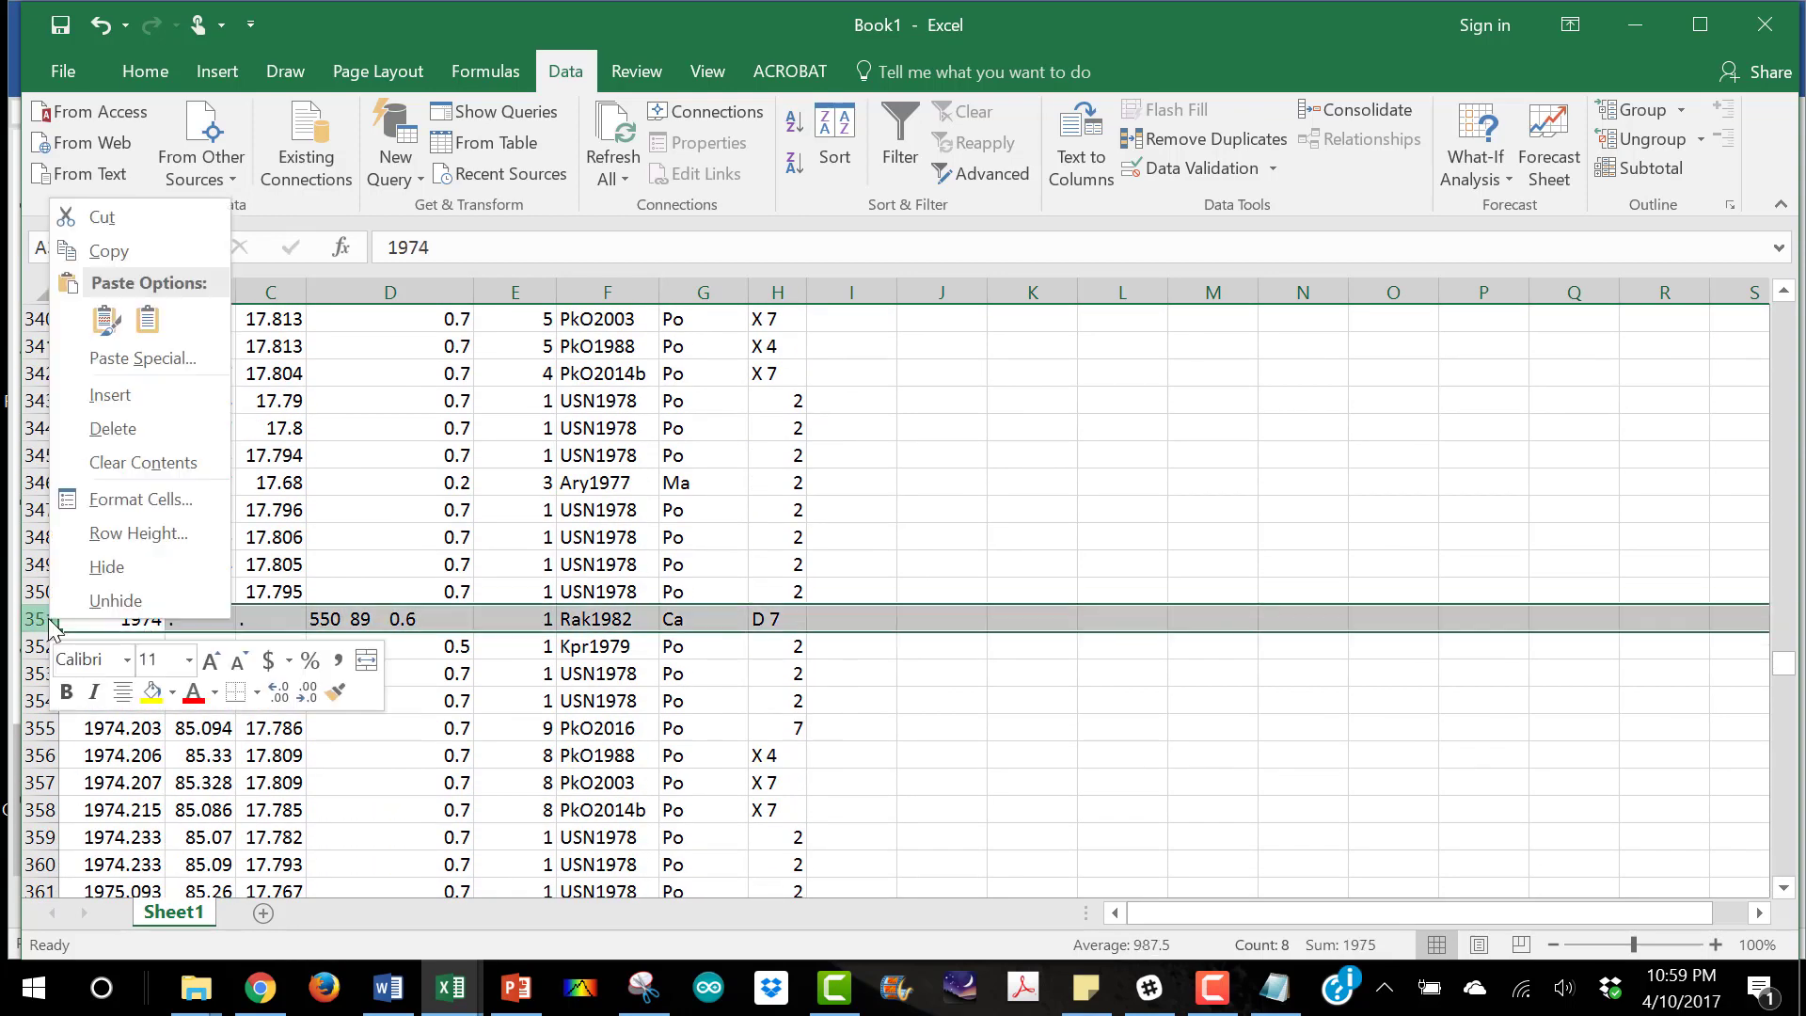
left_click(94, 428)
Delete the 1991.81 measurement row that has only dots for PA and Sep
scroll(131, 658, "down", 2)
scroll(132, 659, "down", 20)
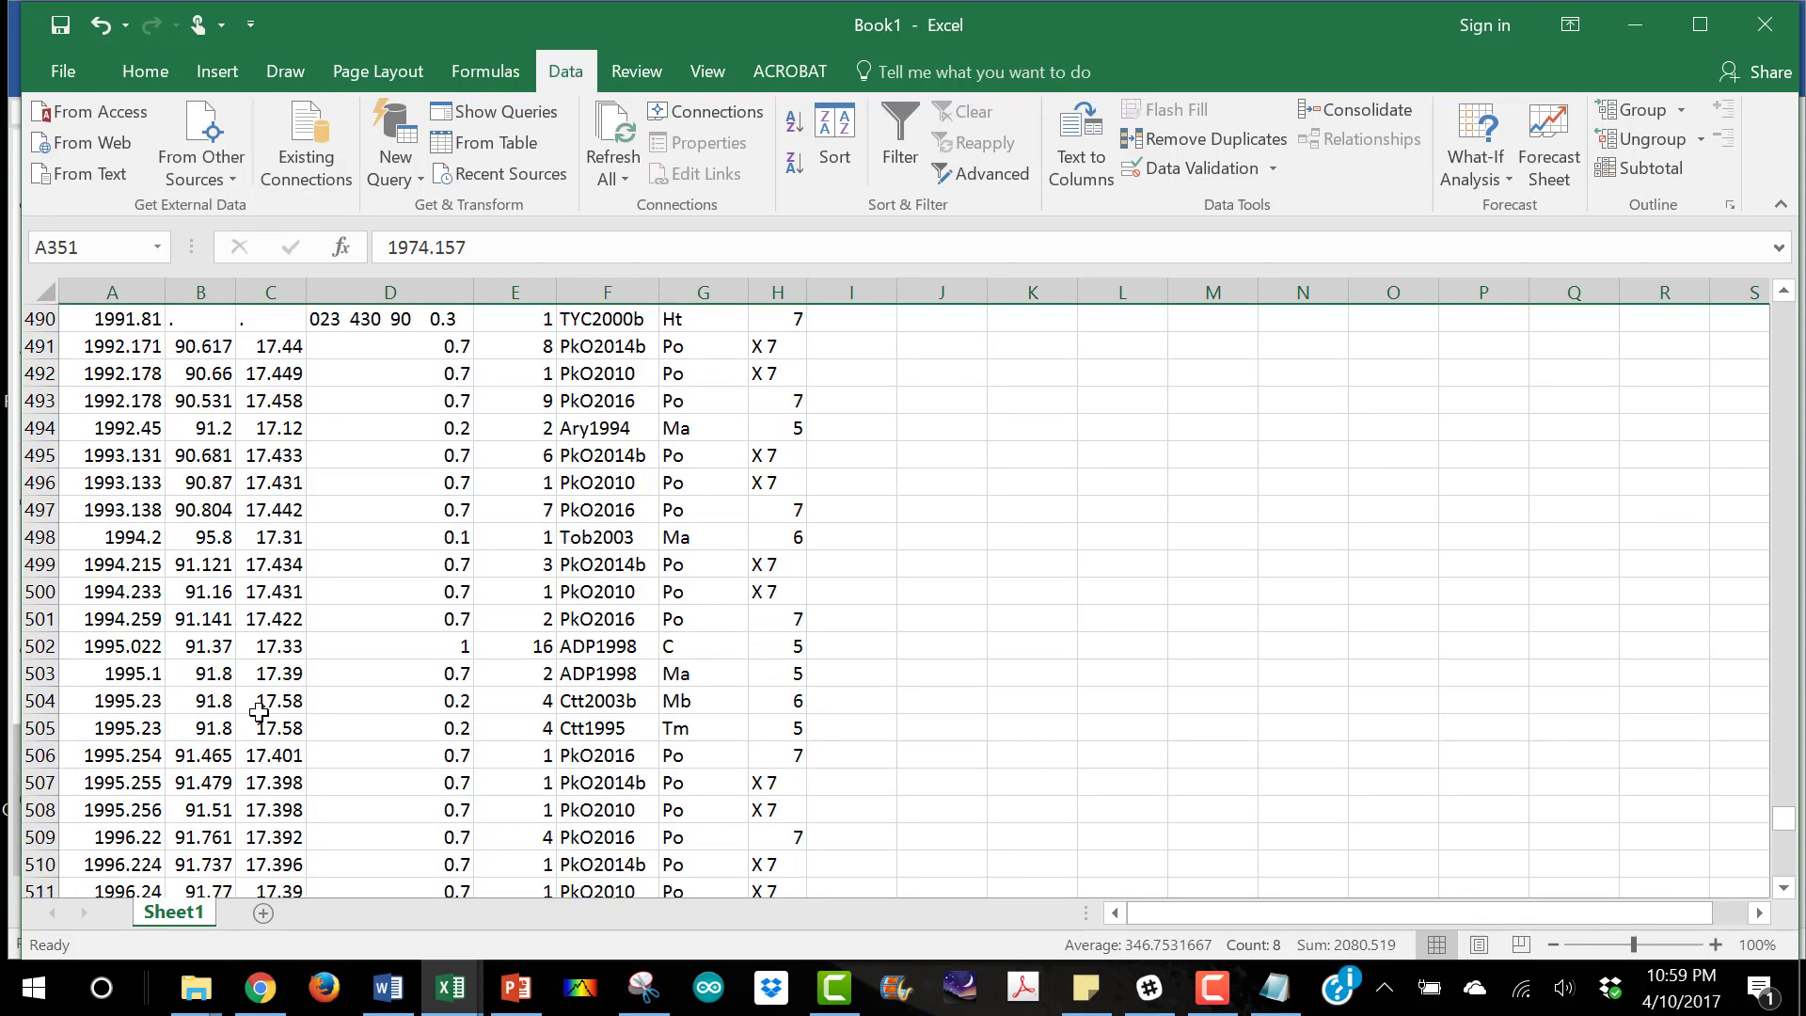
scroll(259, 712, "up", 3)
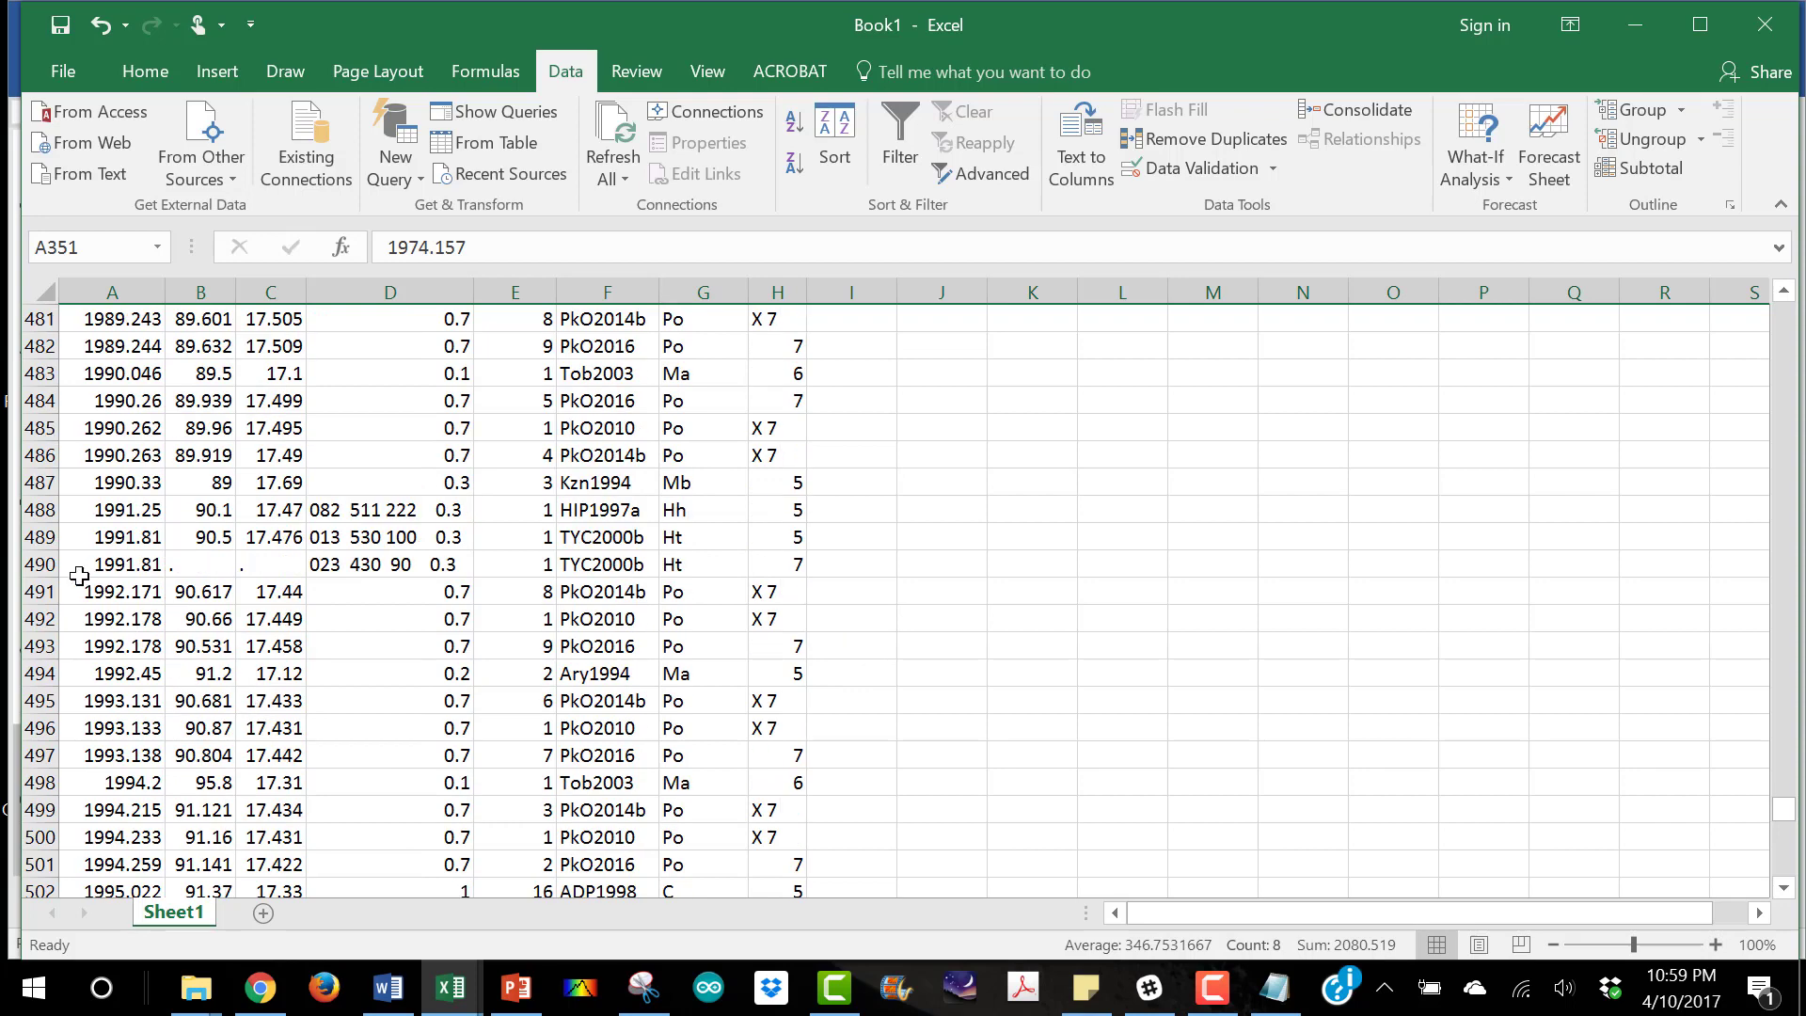
right_click(40, 565)
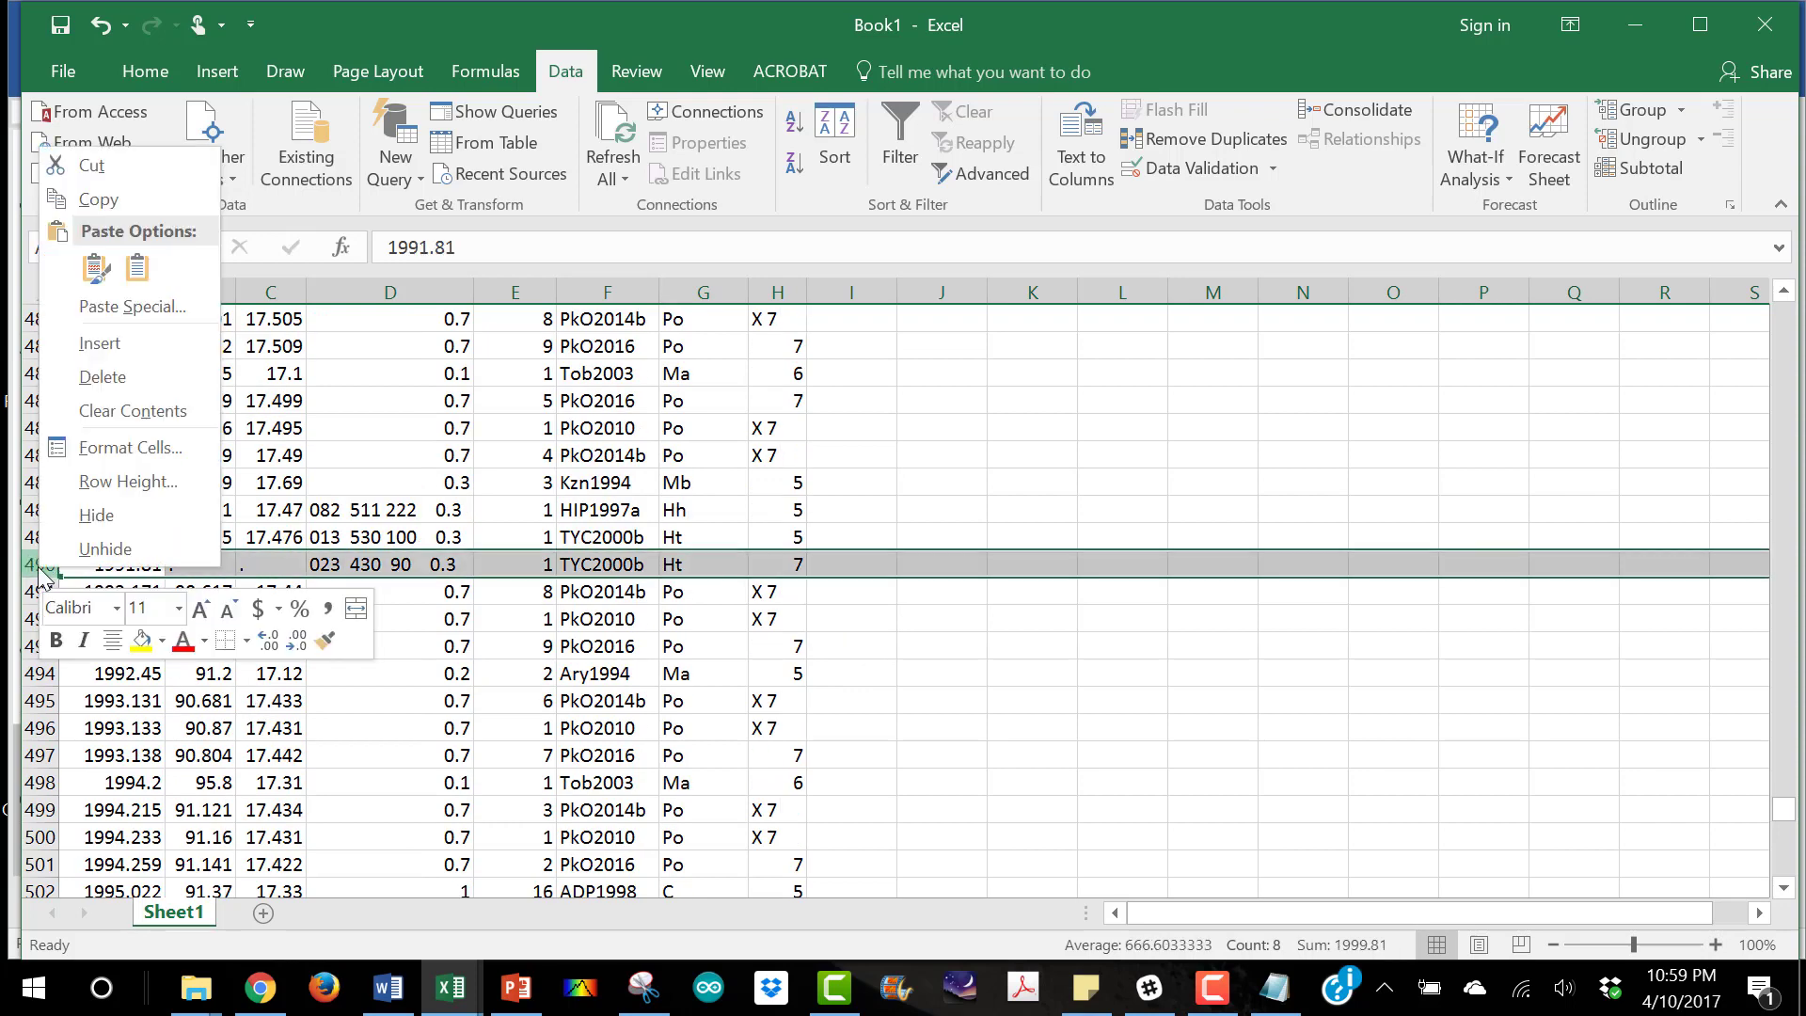
left_click(102, 376)
Strip the leading number codes from cell D488 of the 1991.25 measurement, leaving only 0.3
left_click(351, 538)
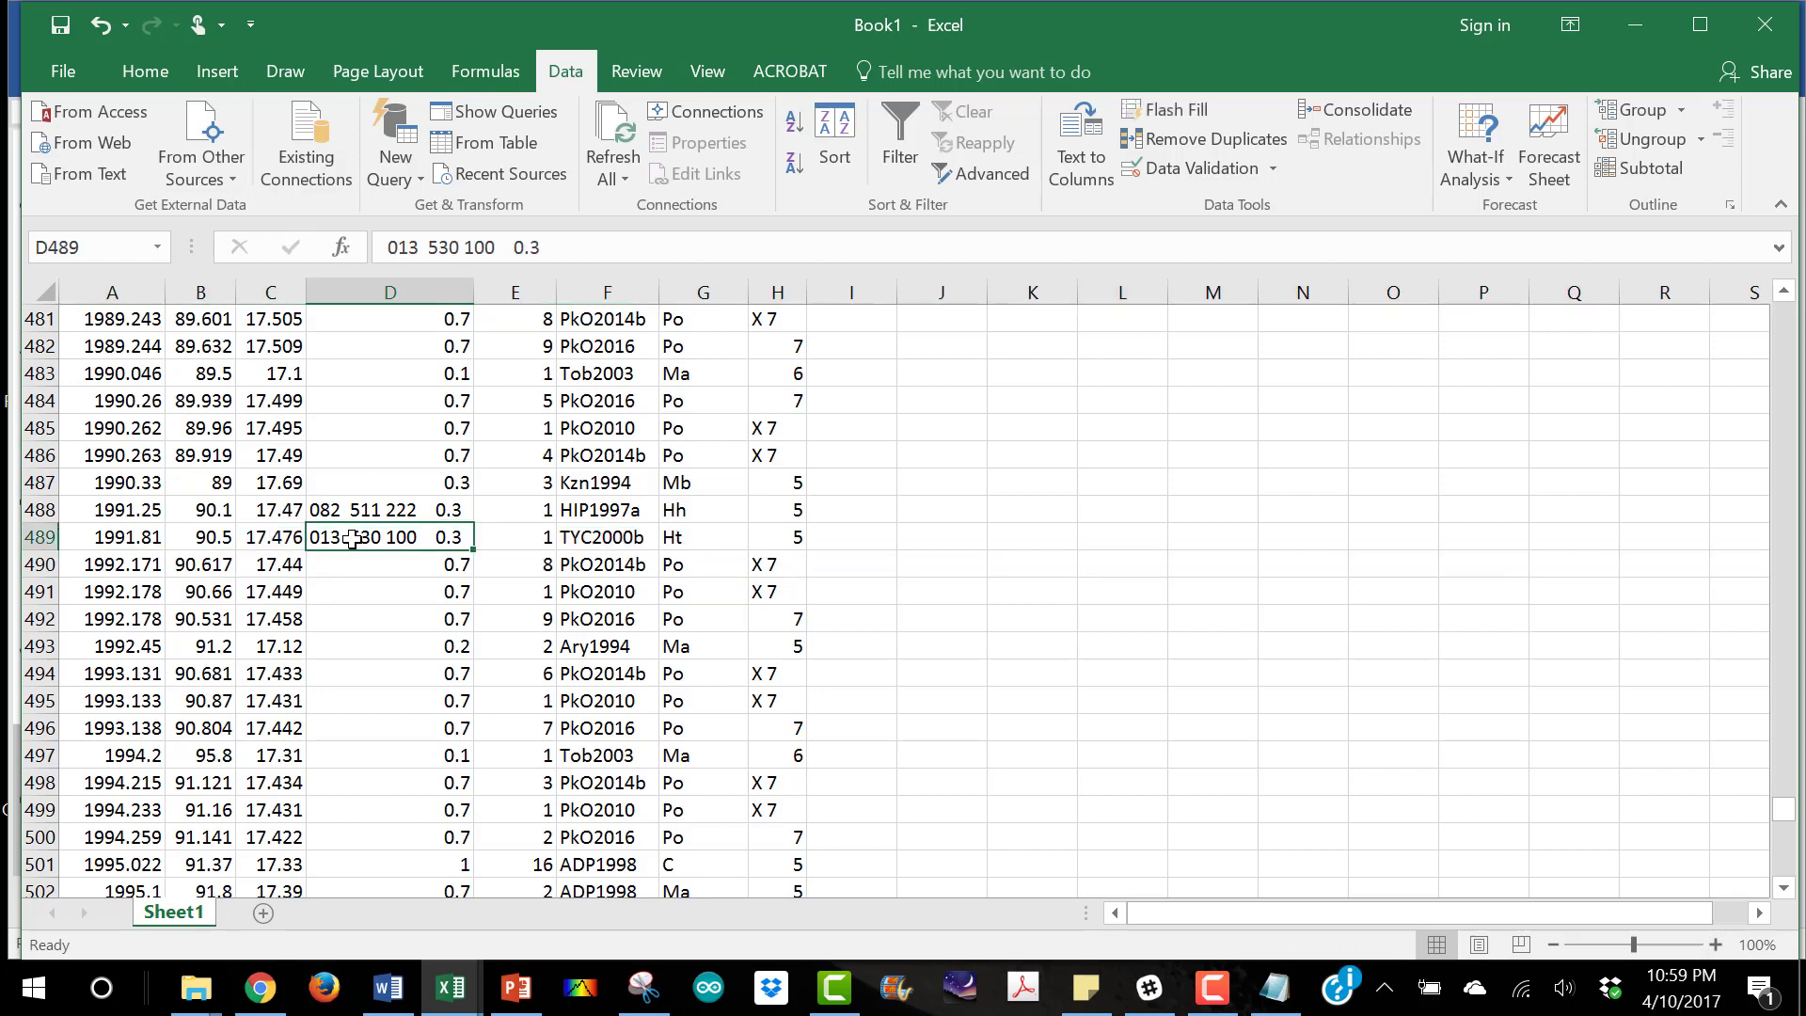
double_click(426, 509)
left_click_drag(438, 510, 312, 515)
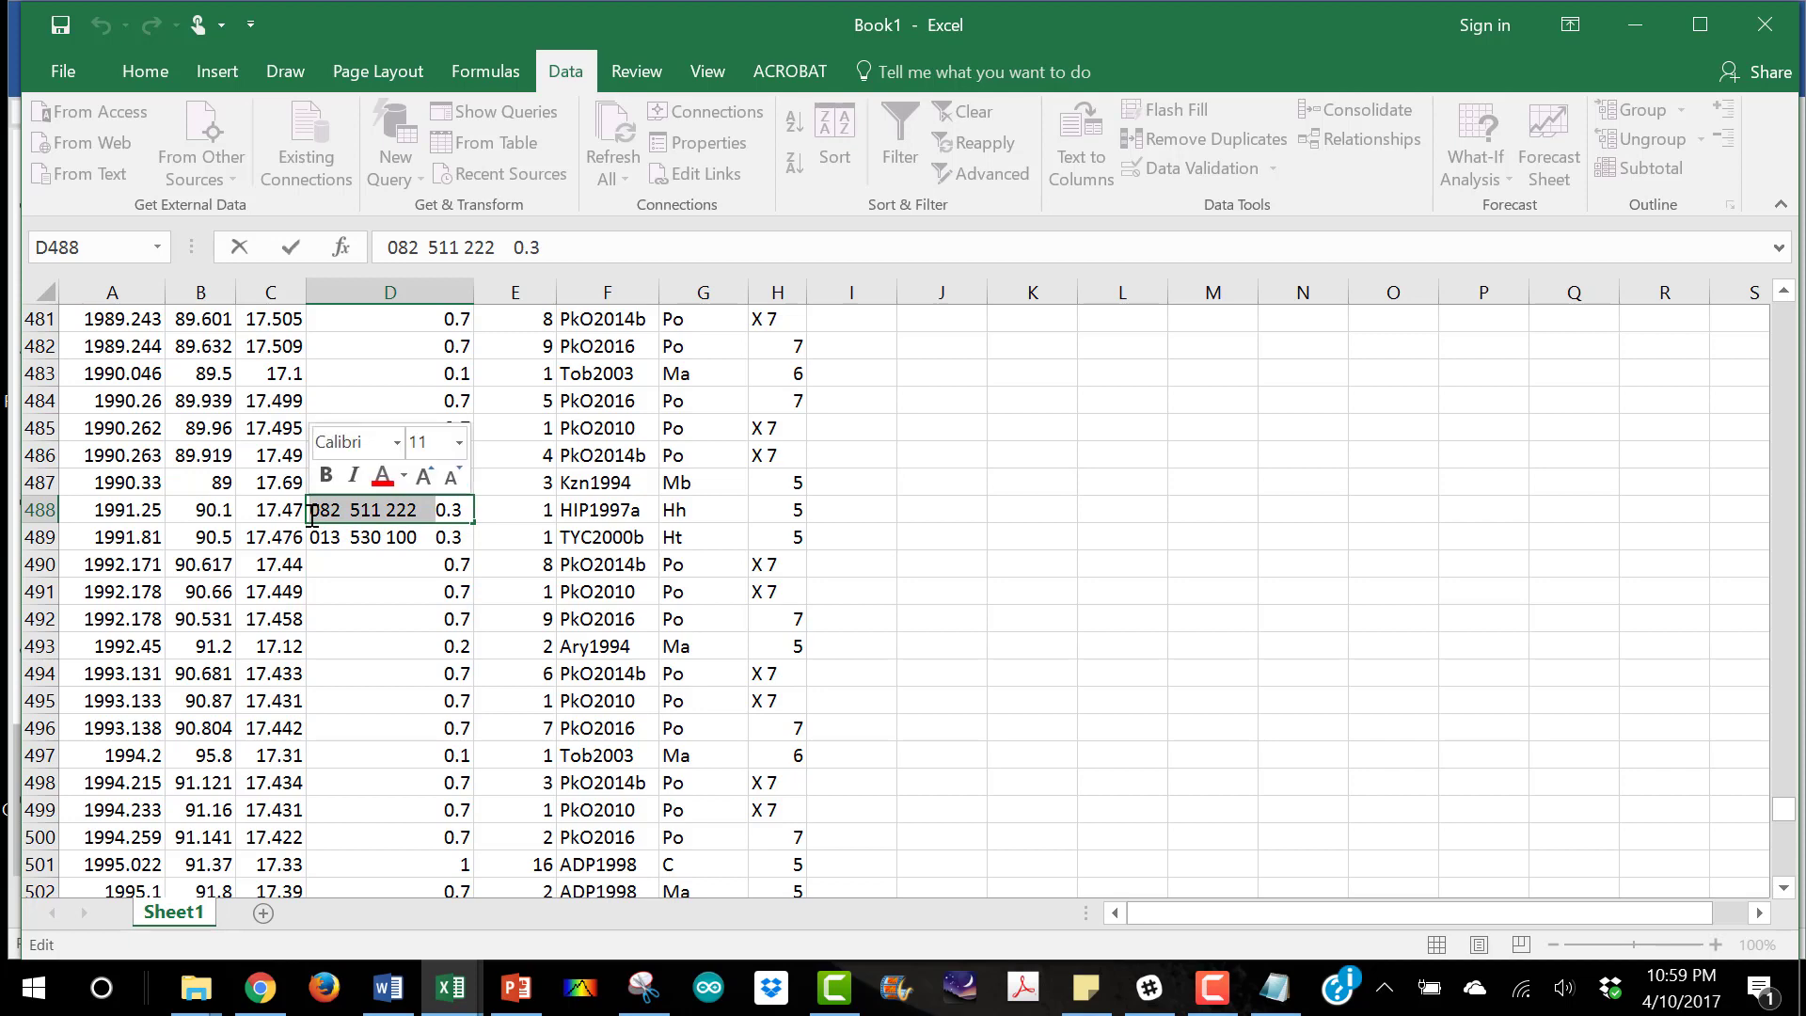
key("BackSpace")
key("Return")
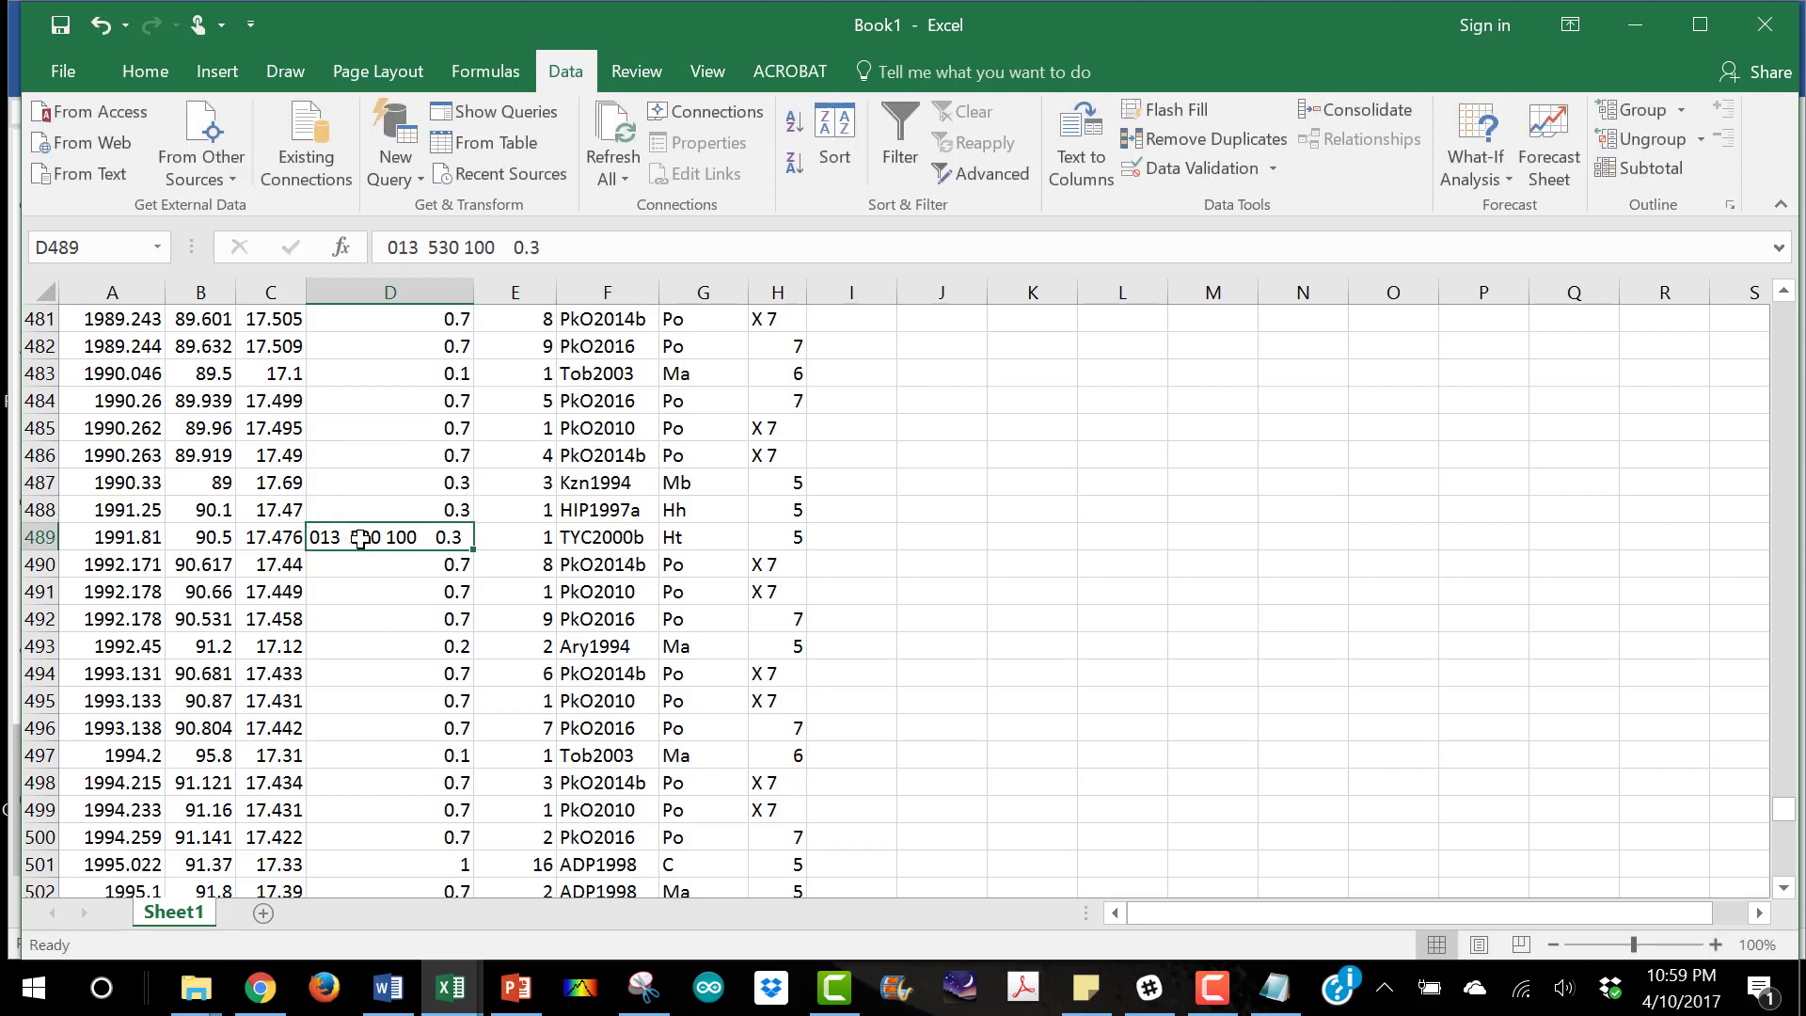
Strip the leading number codes from cell D489 of the 1991.81 measurement, leaving only 0.3
double_click(390, 536)
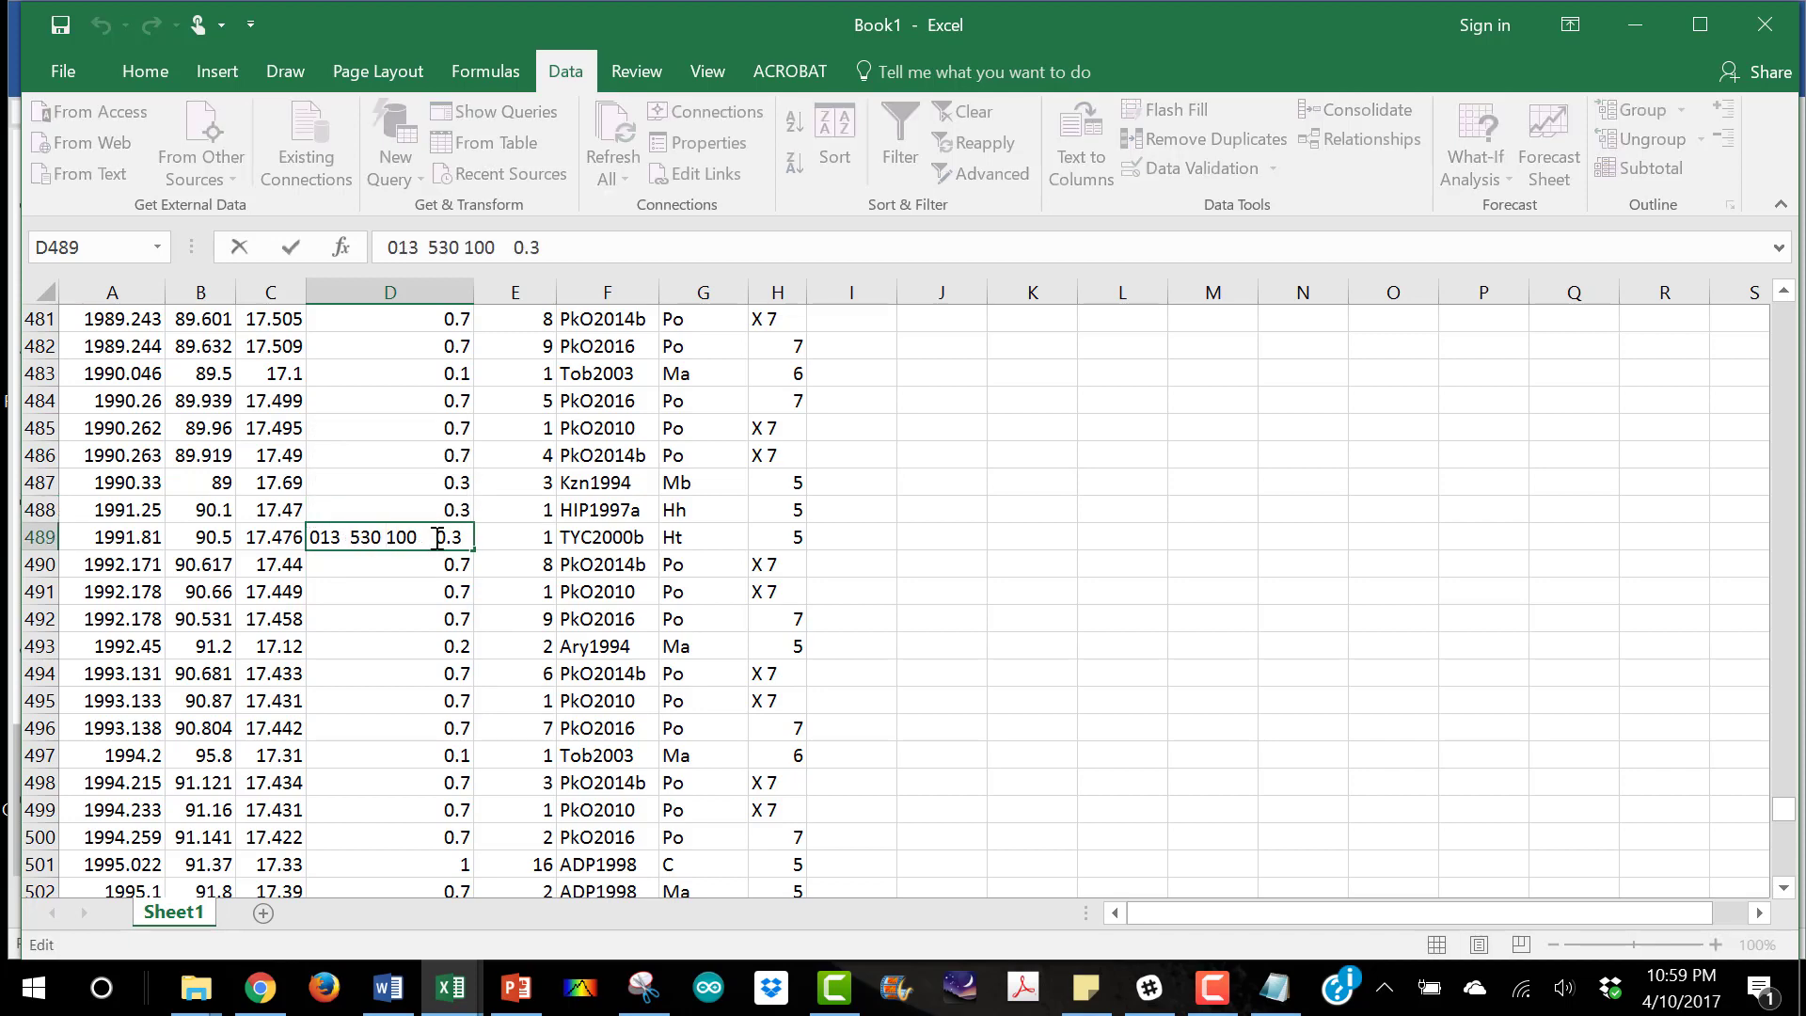
left_click_drag(439, 536, 224, 517)
key("BackSpace")
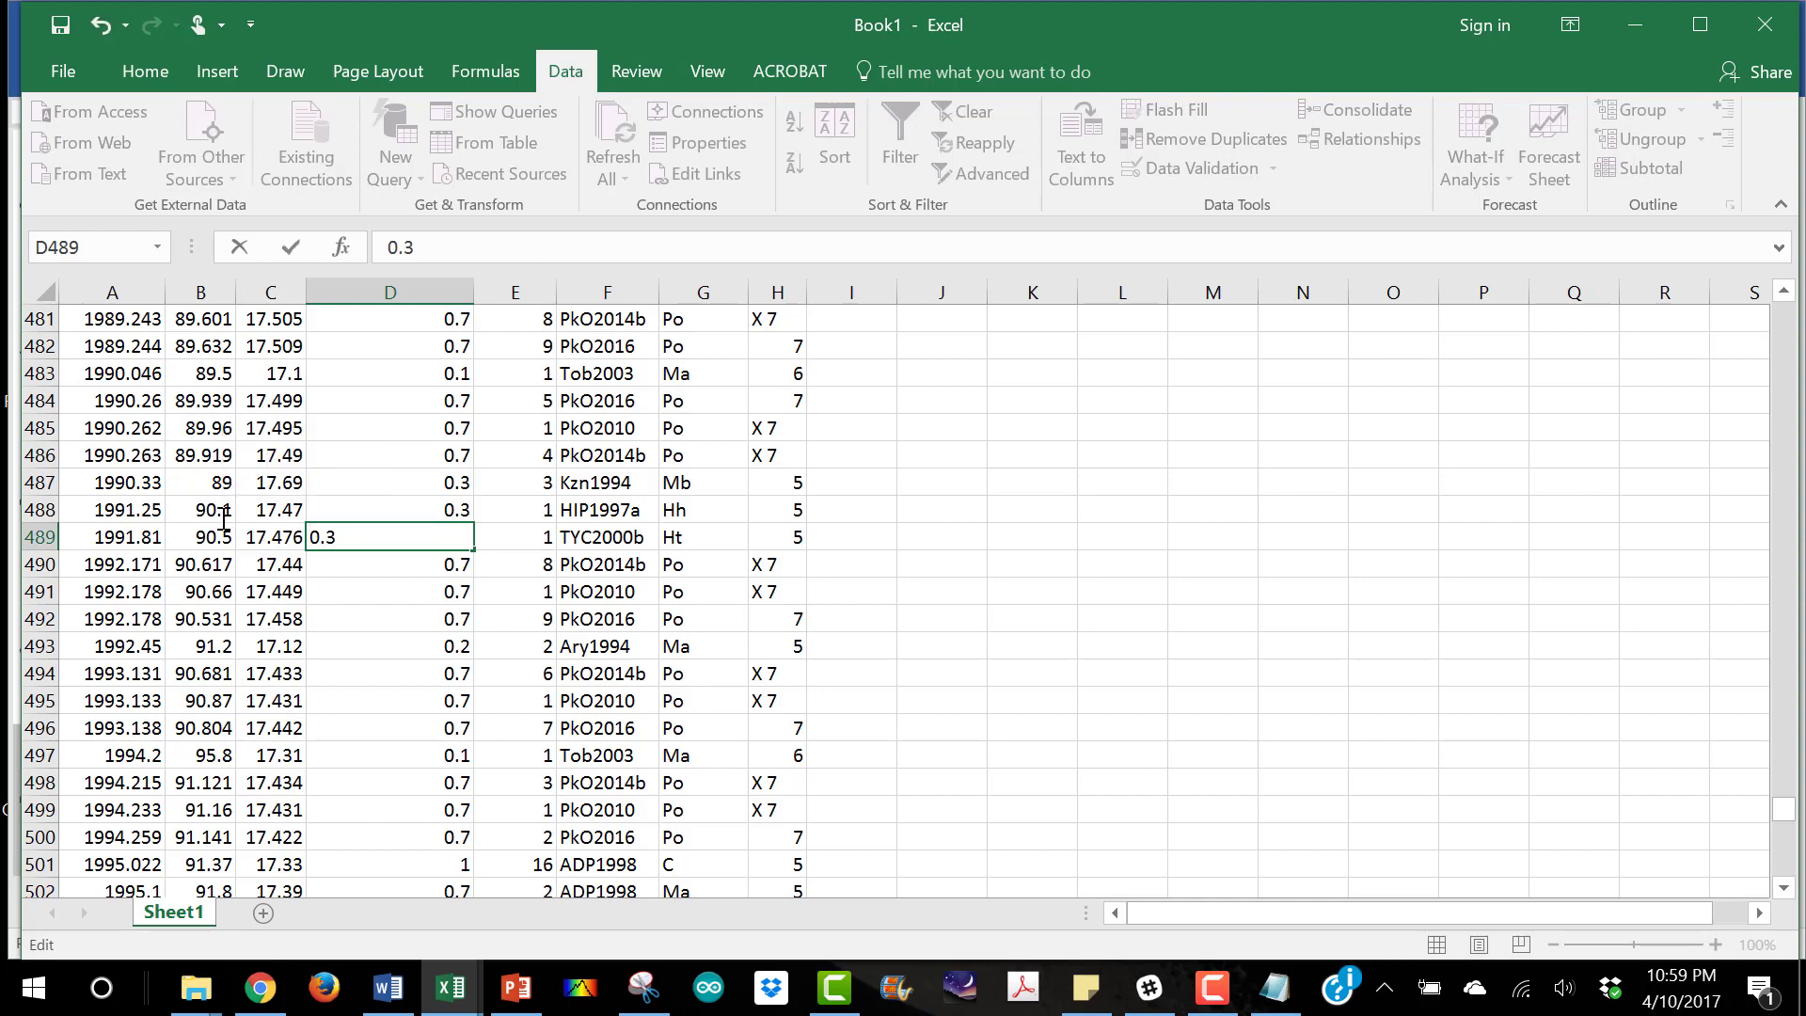
key("Return")
Examine column D for entries with extra codes, including D132 and the last data rows, and open cell D544 for editing
scroll(533, 558, "up", 5)
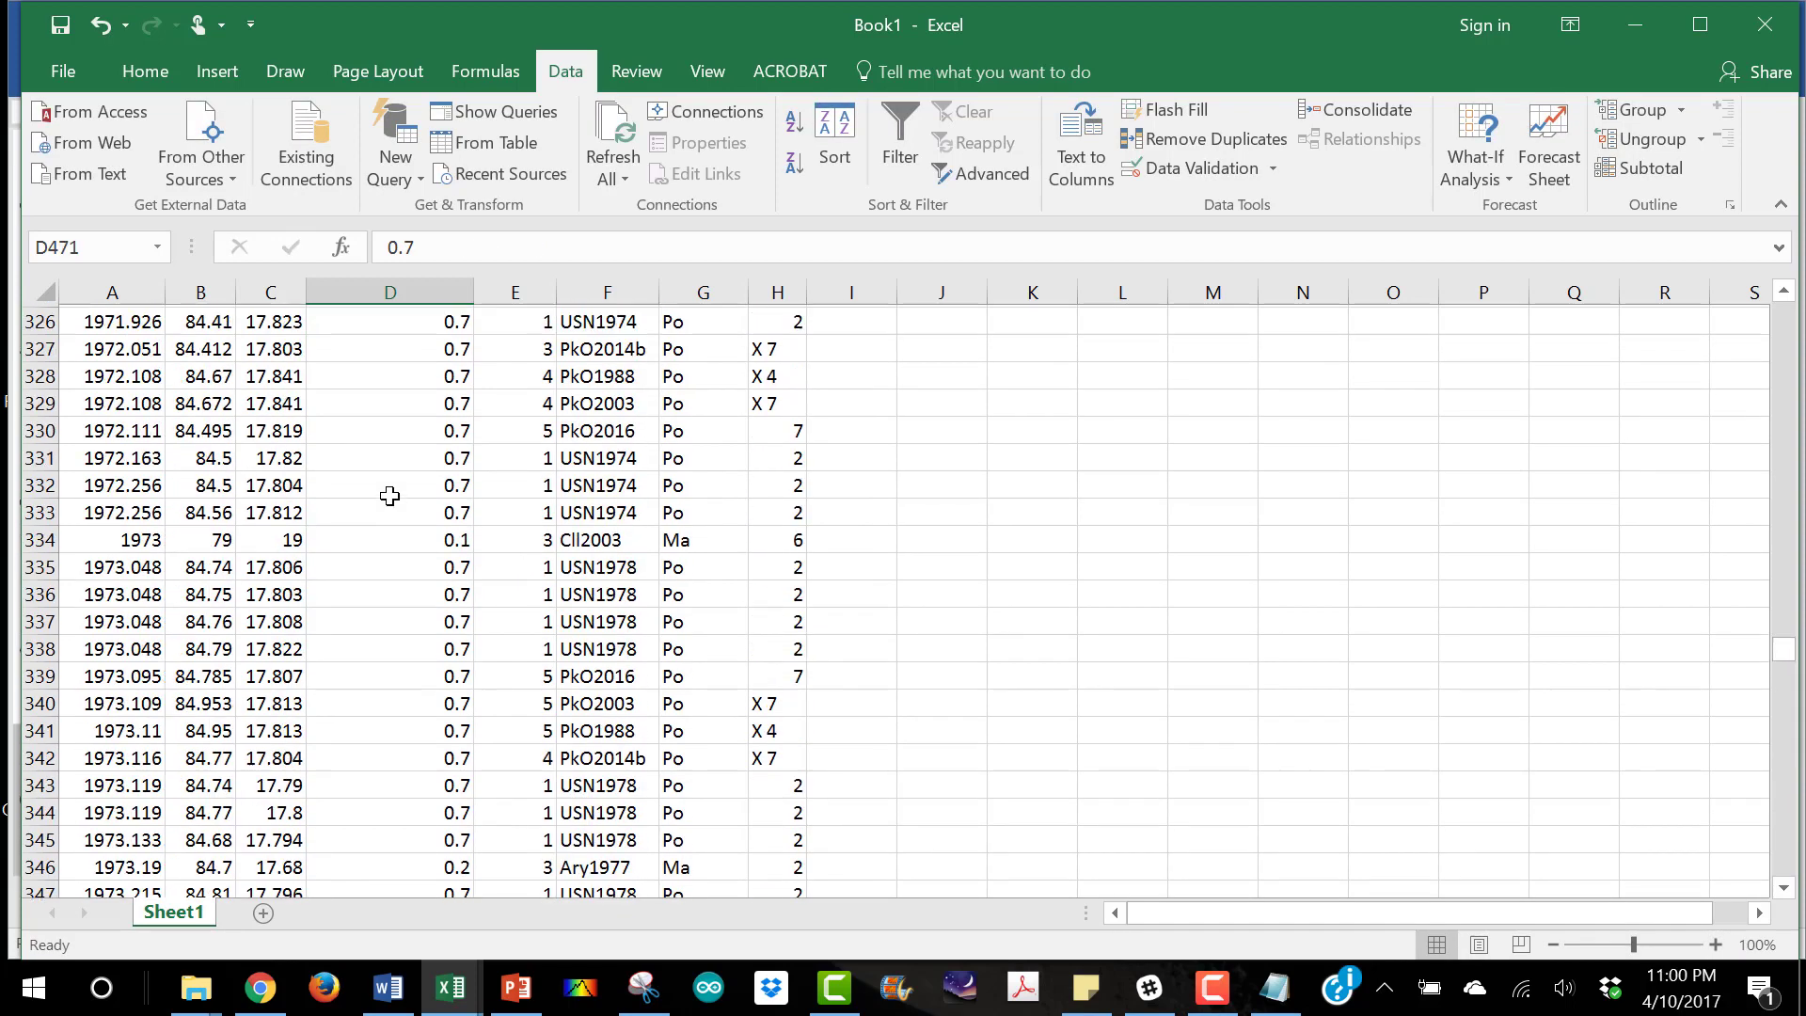
scroll(390, 496, "up", 20)
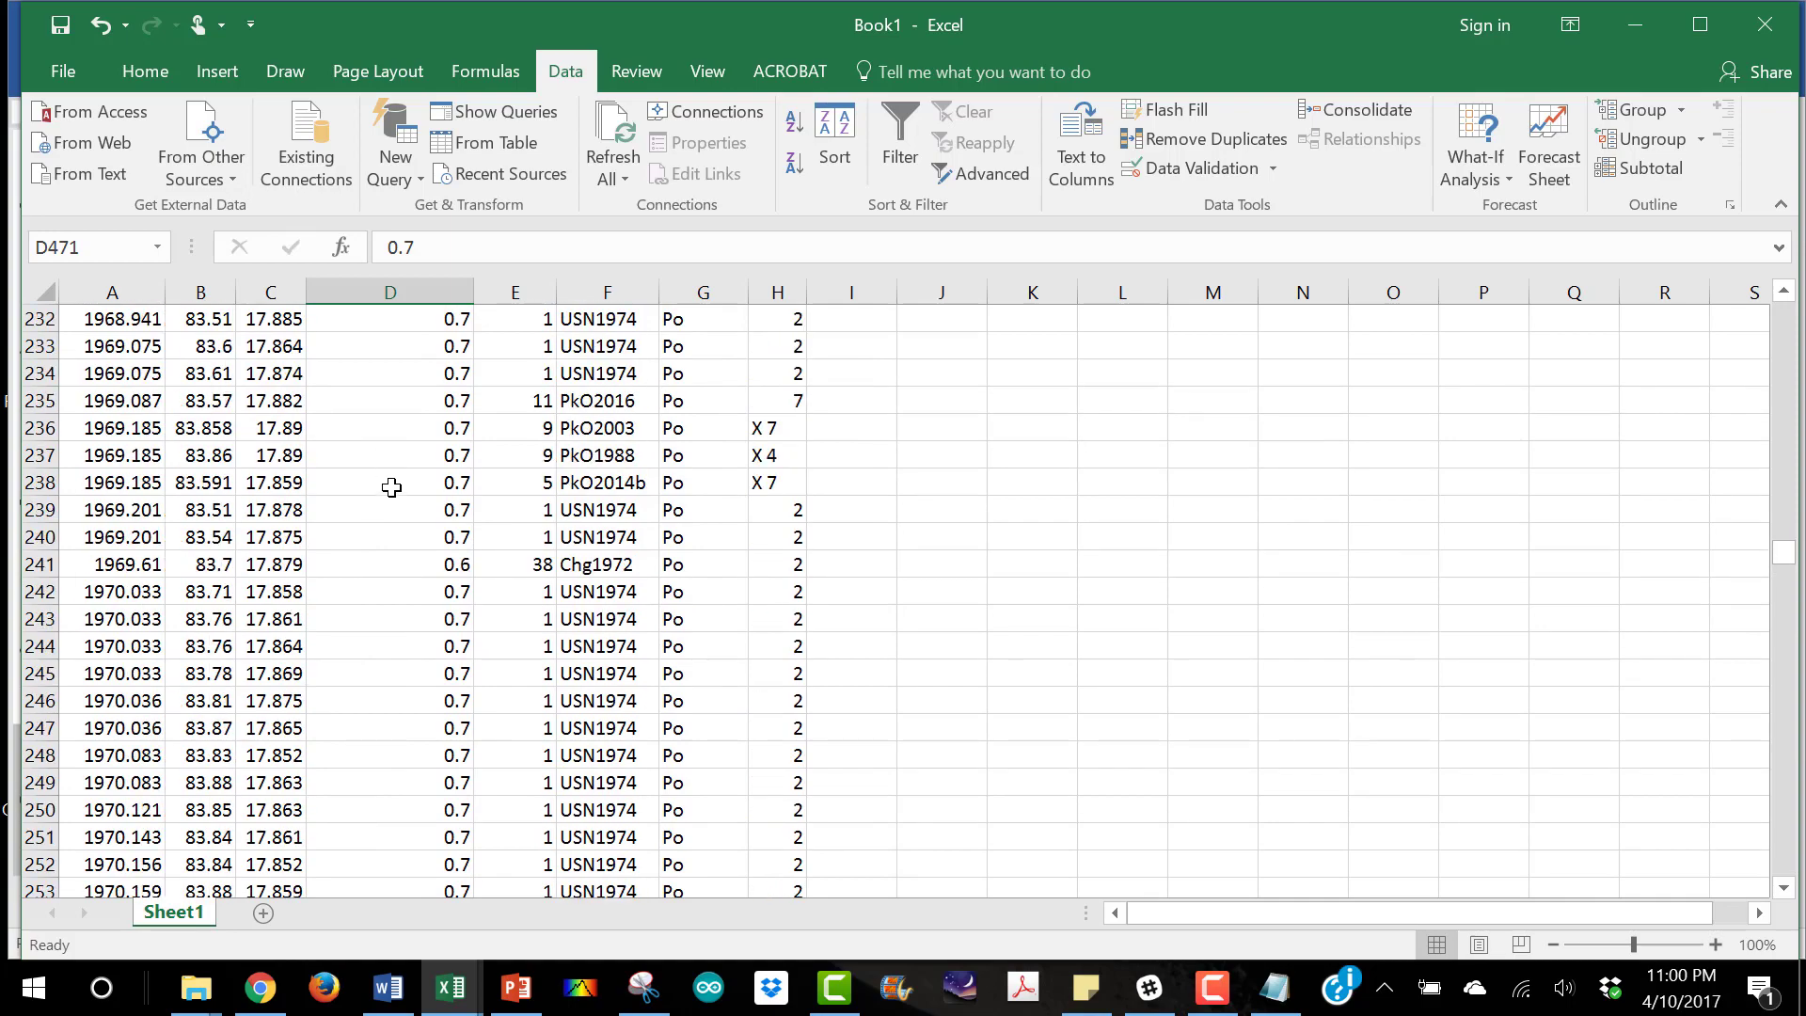
scroll(394, 481, "up", 12)
scroll(395, 478, "down", 2)
scroll(395, 478, "up", 2)
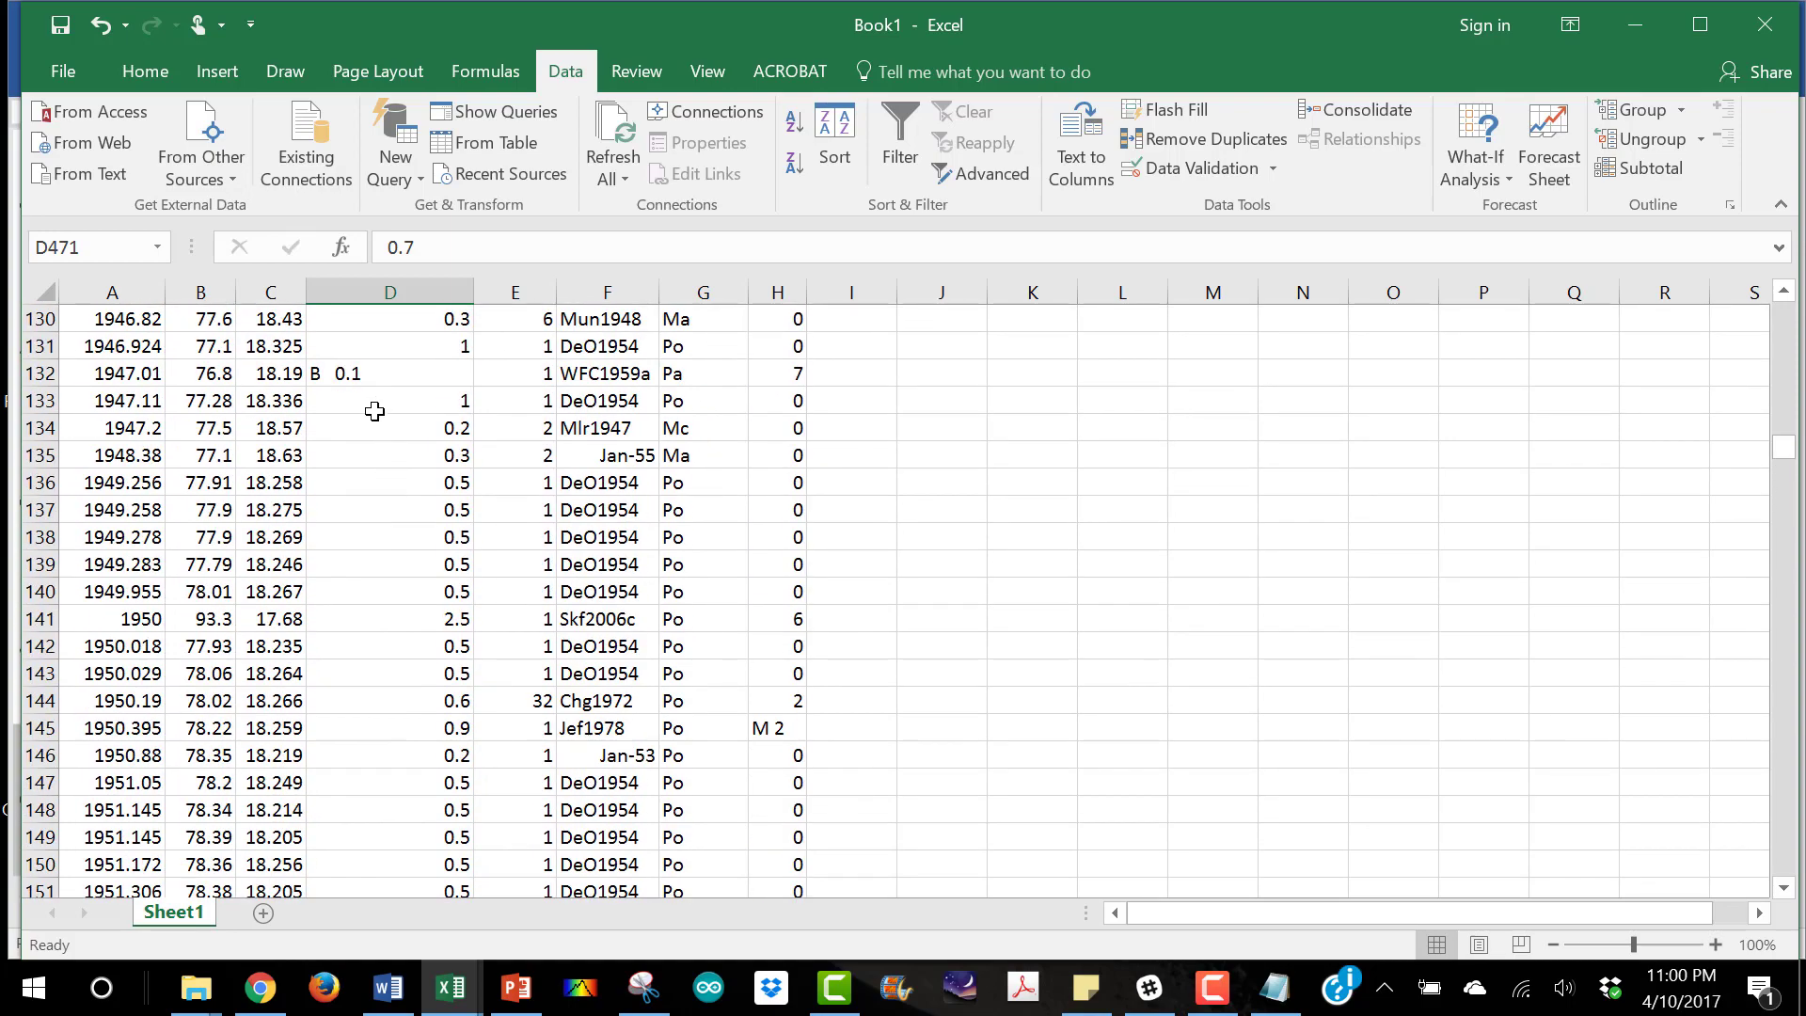
left_click(361, 376)
key("ctrl+Down")
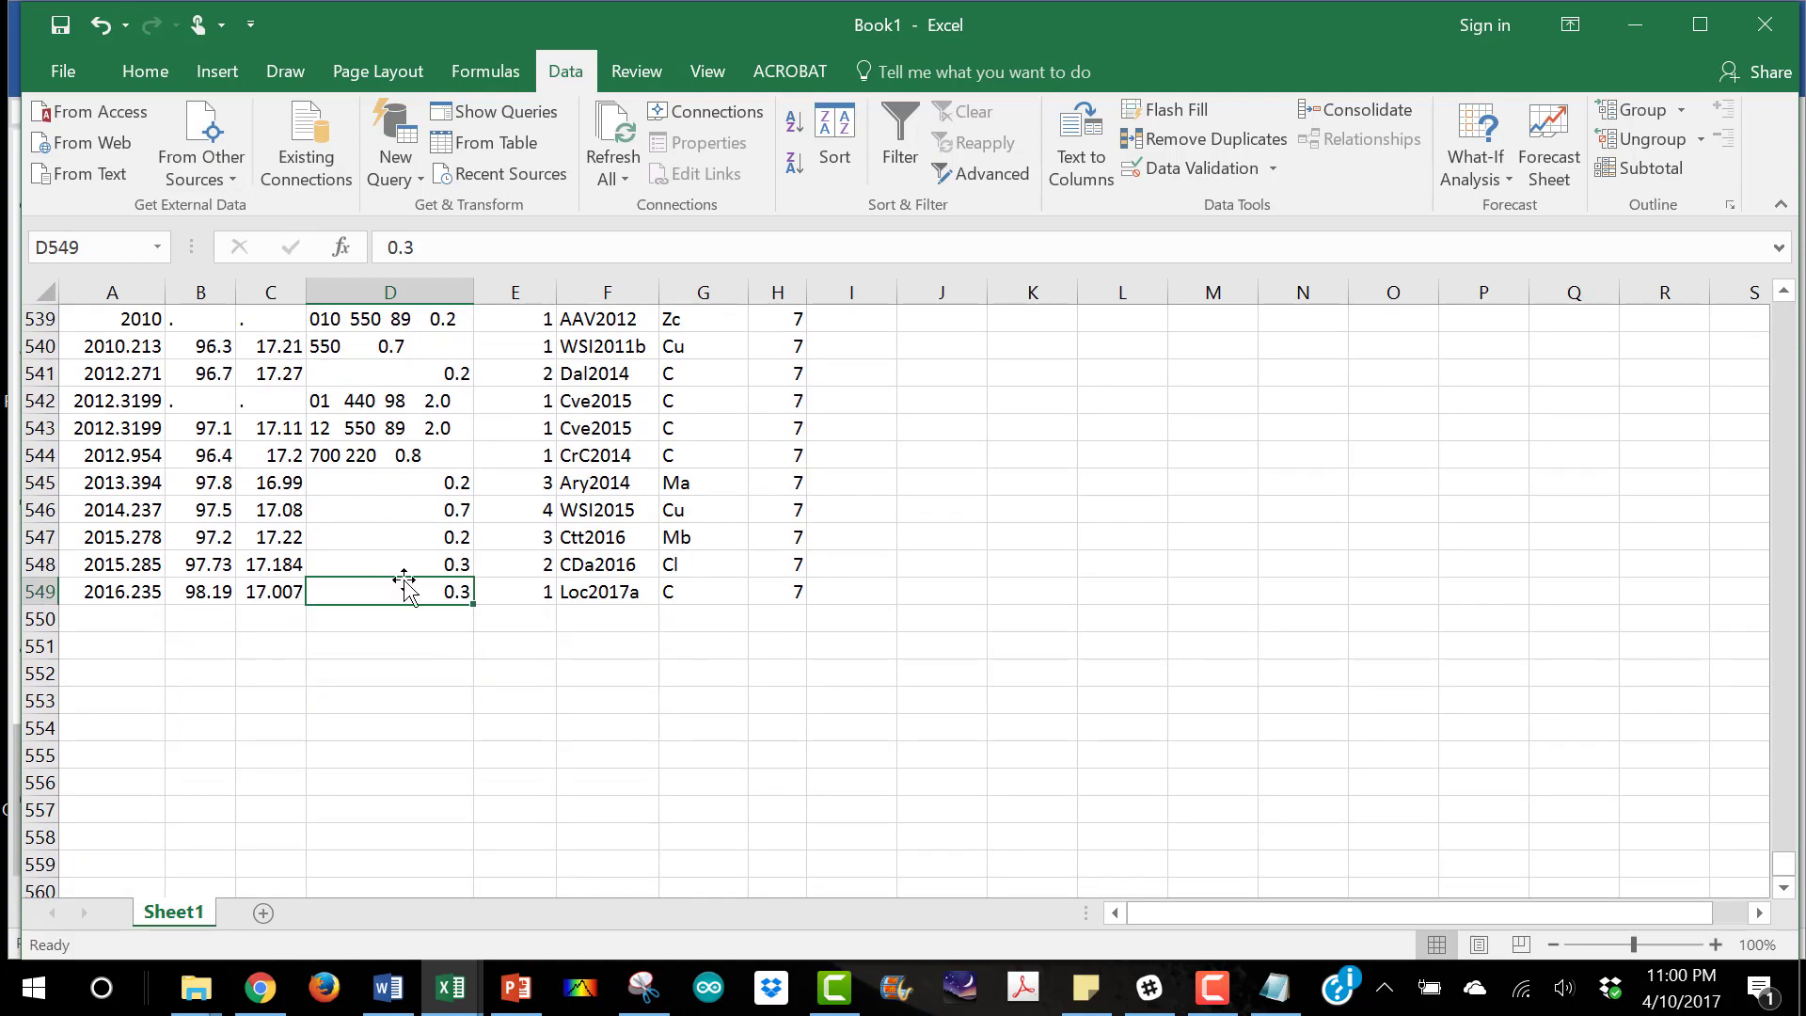
double_click(367, 459)
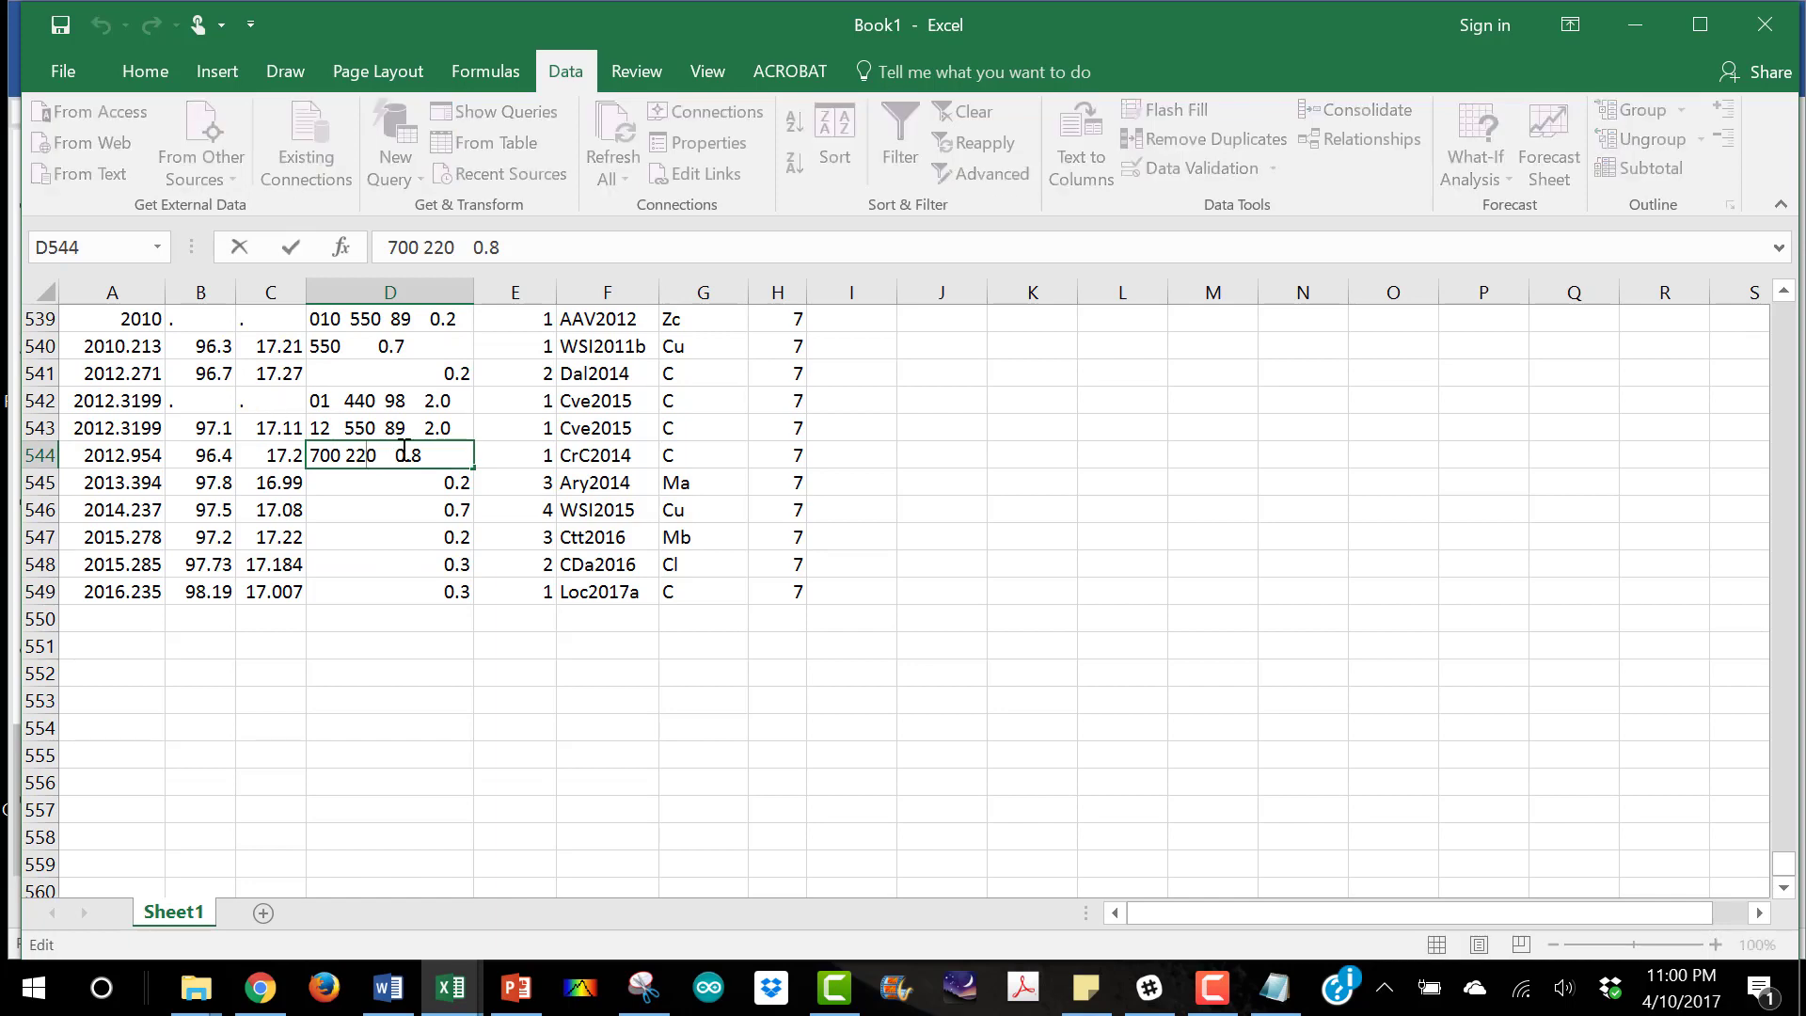
key("Return")
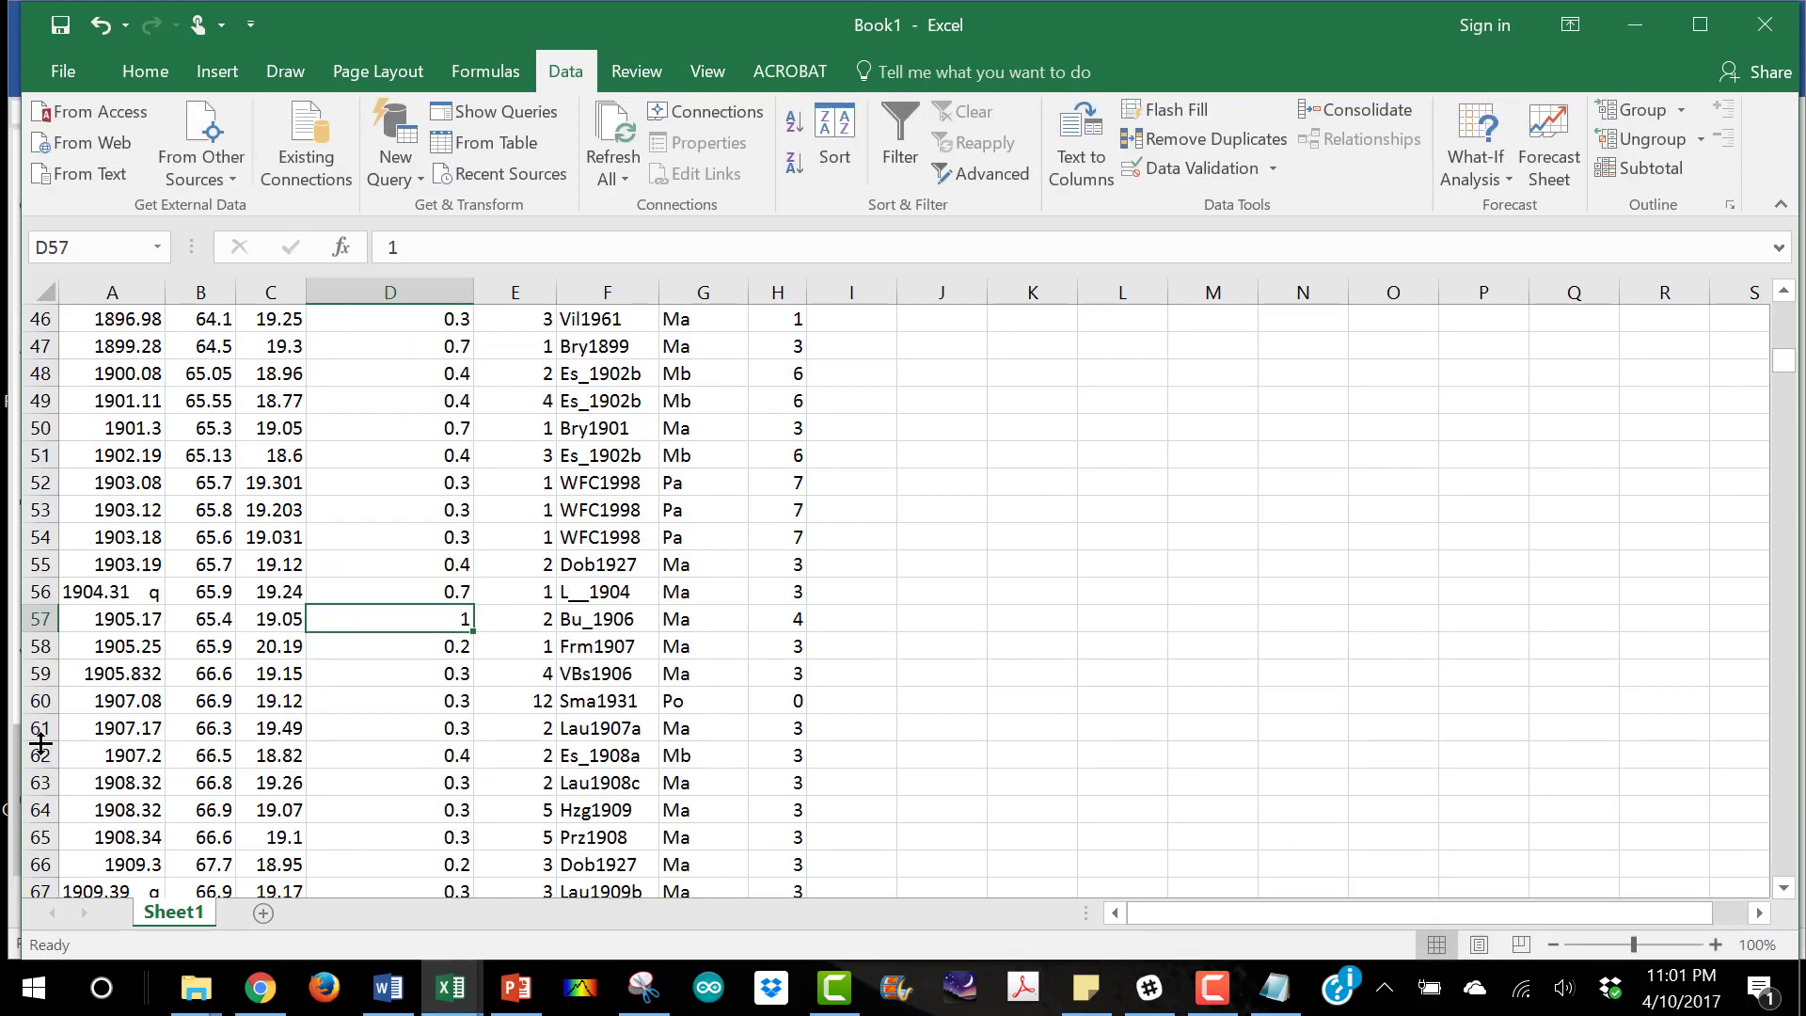
Remove the trailing q from the date in cell A56, leaving 1904.31
left_click(125, 591)
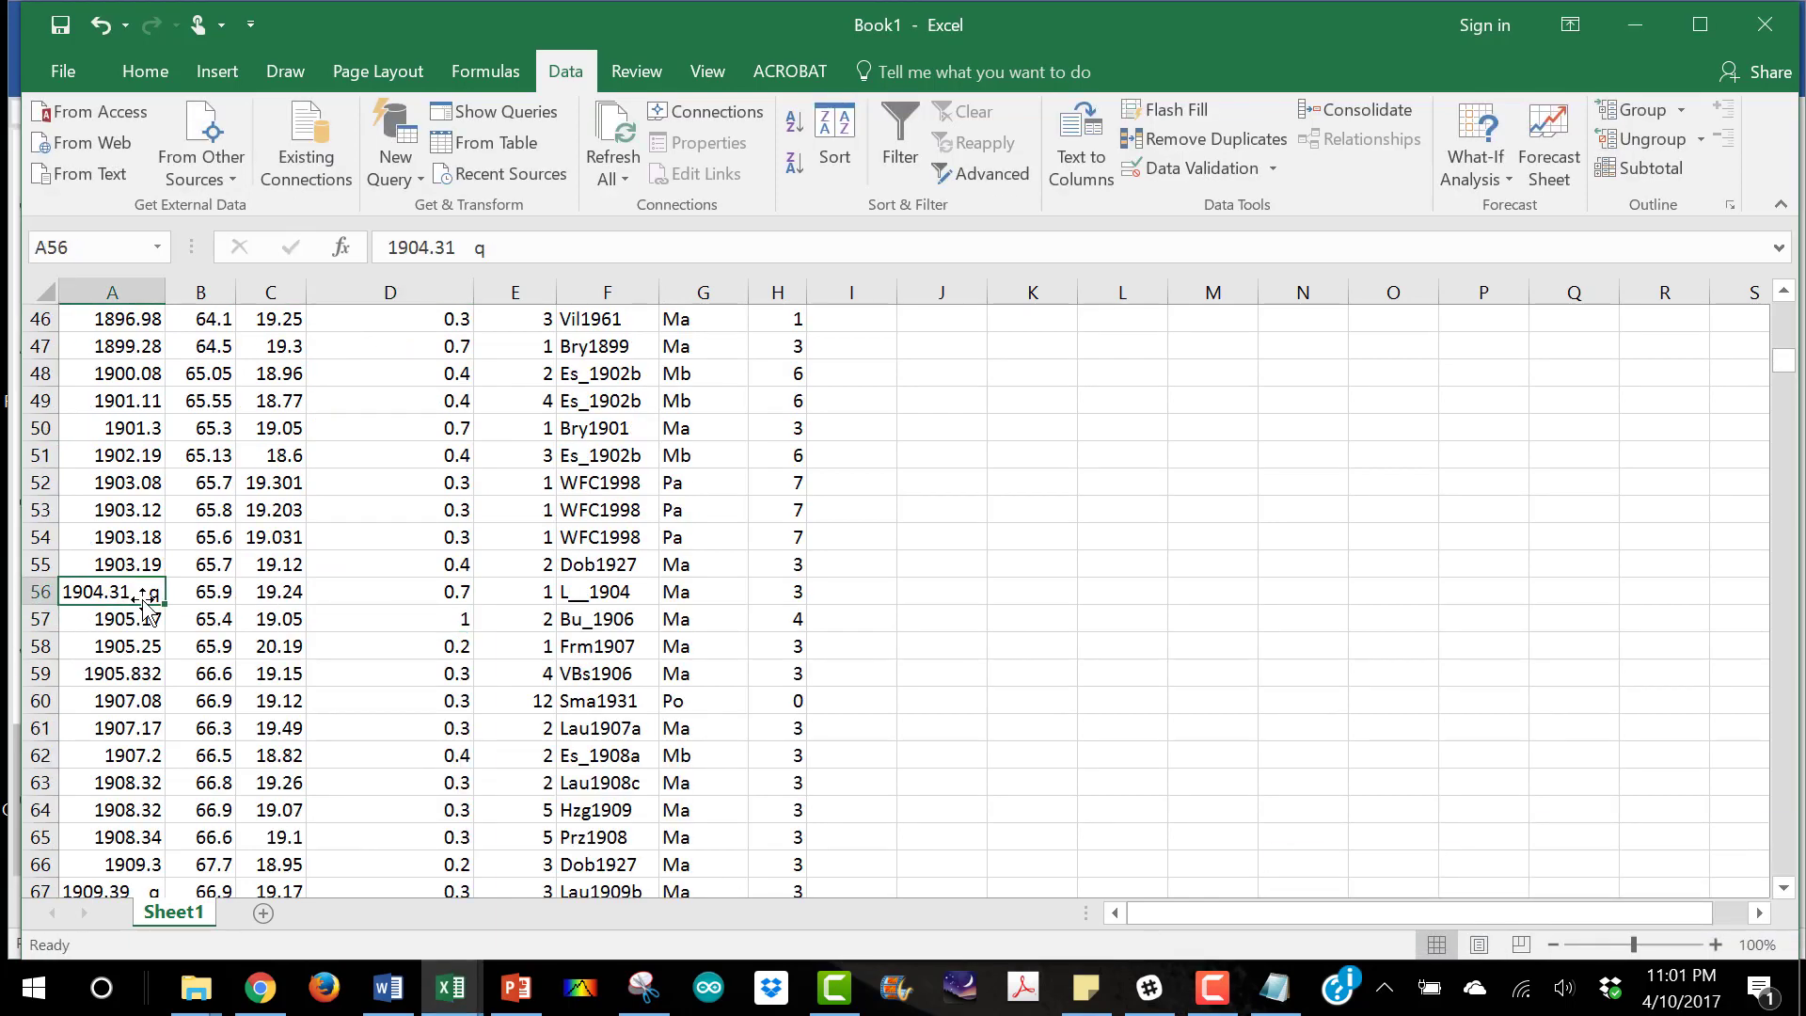
double_click(134, 592)
left_click_drag(134, 592, 158, 599)
key("BackSpace")
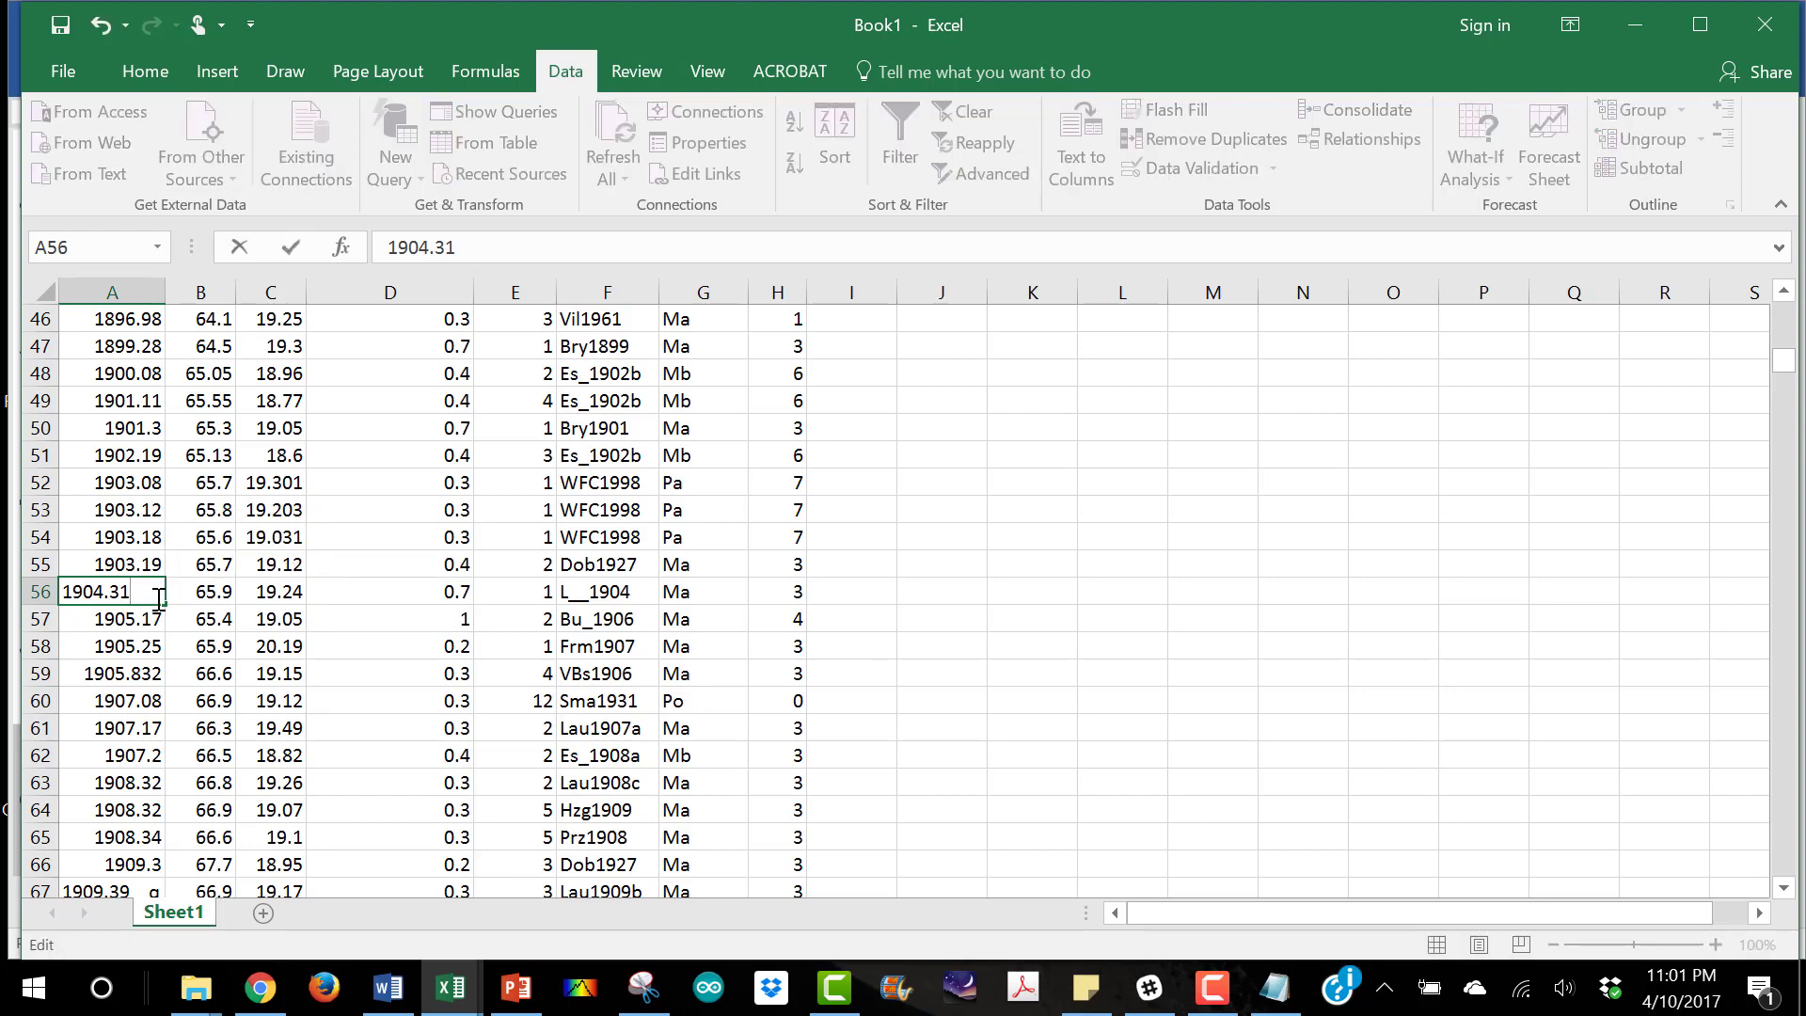
key("Return")
Remove the trailing q from the date in cell A35, leaving 1878.92
scroll(158, 599, "up", 7)
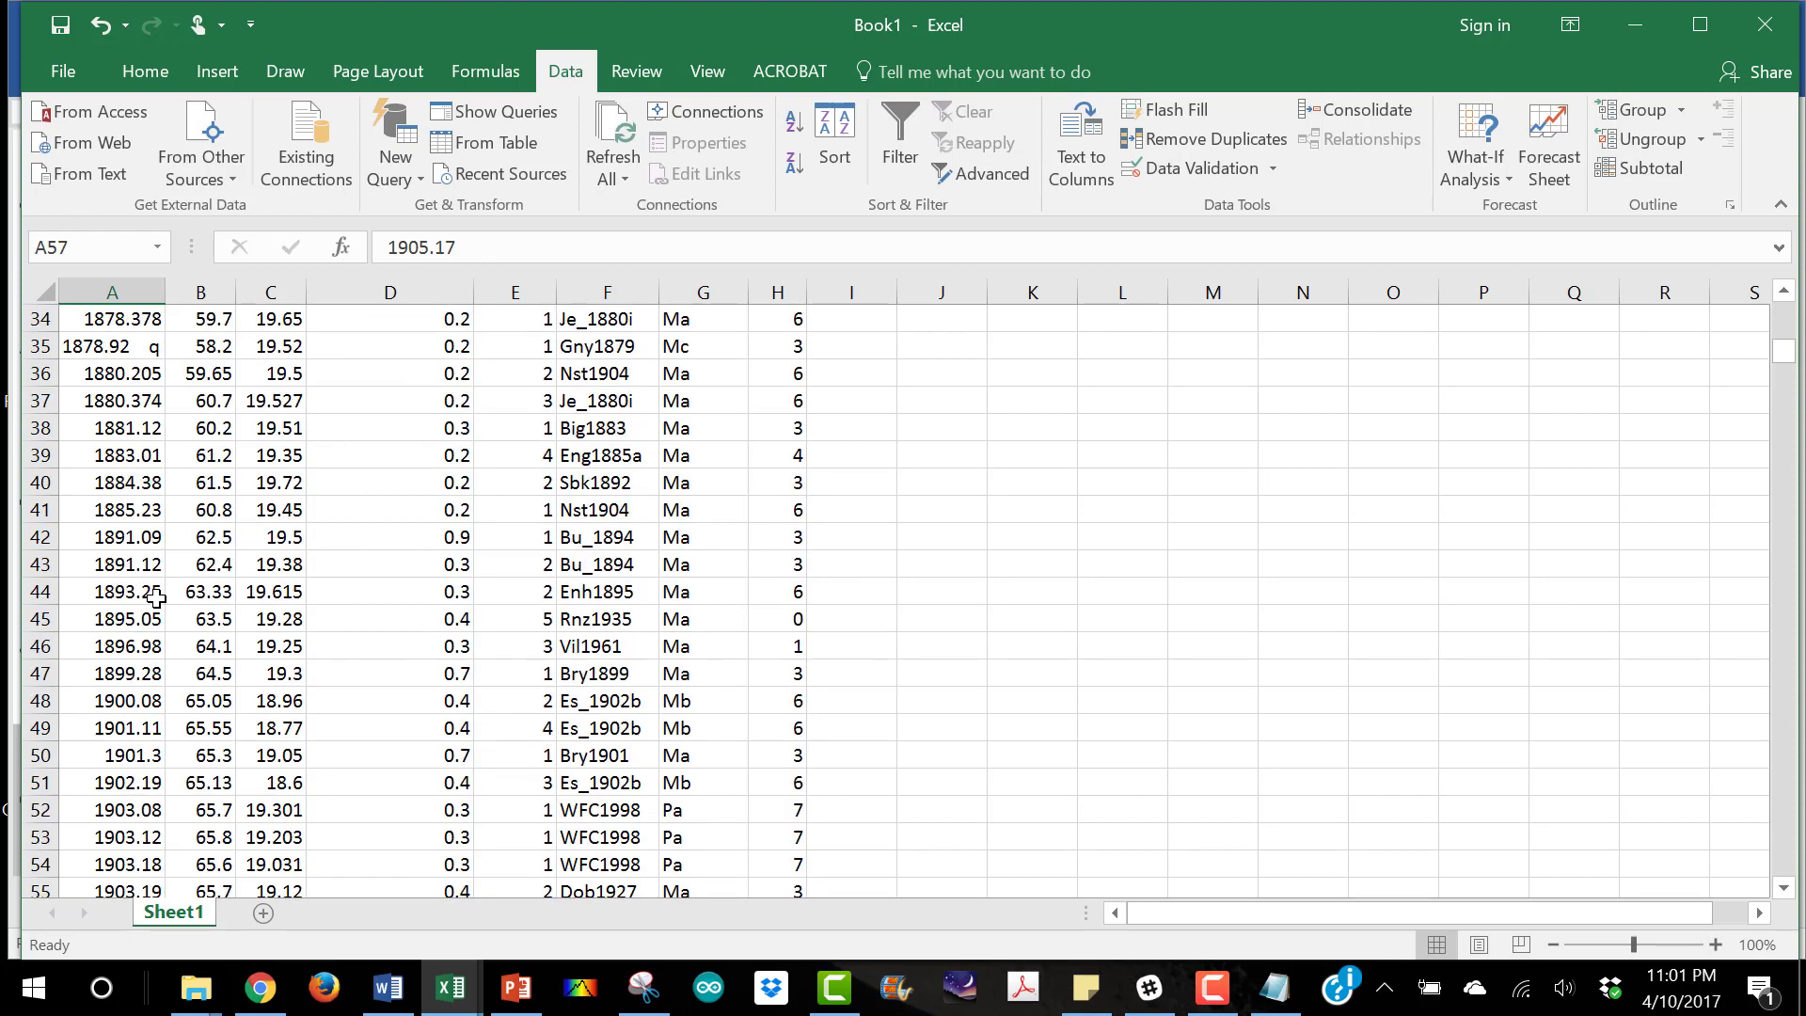
double_click(109, 589)
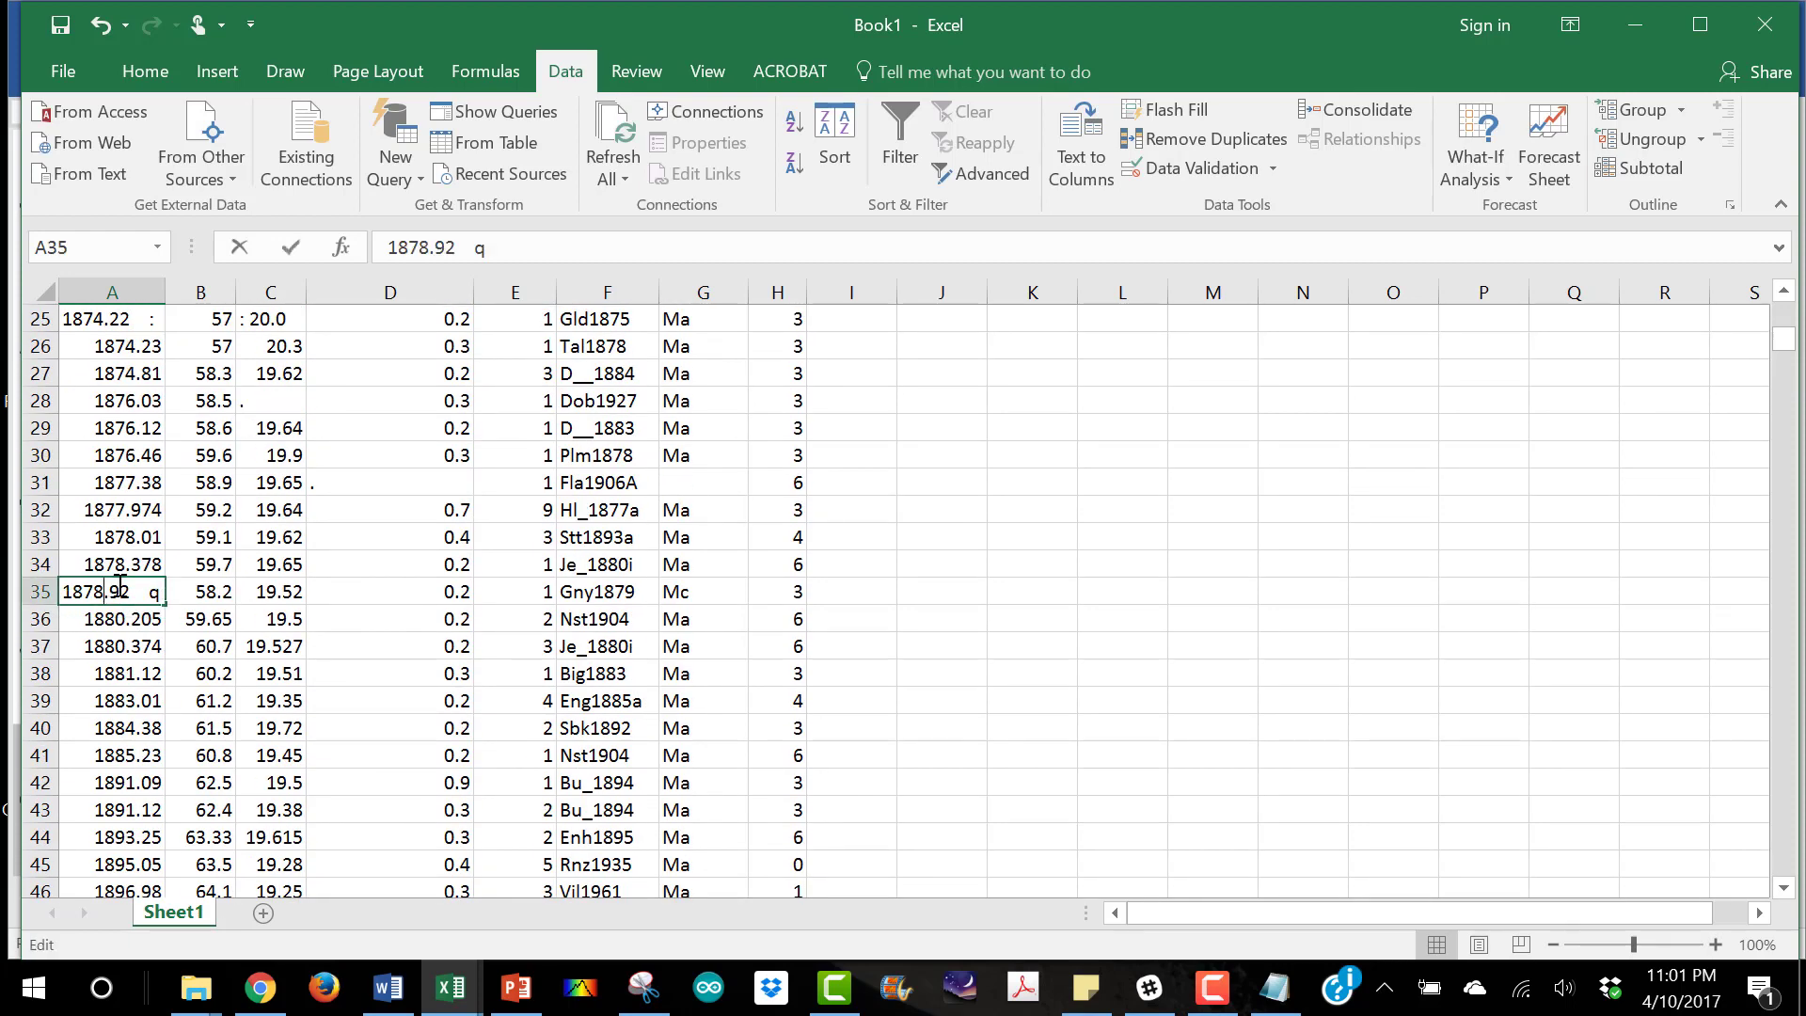
left_click_drag(132, 592, 175, 604)
key("BackSpace")
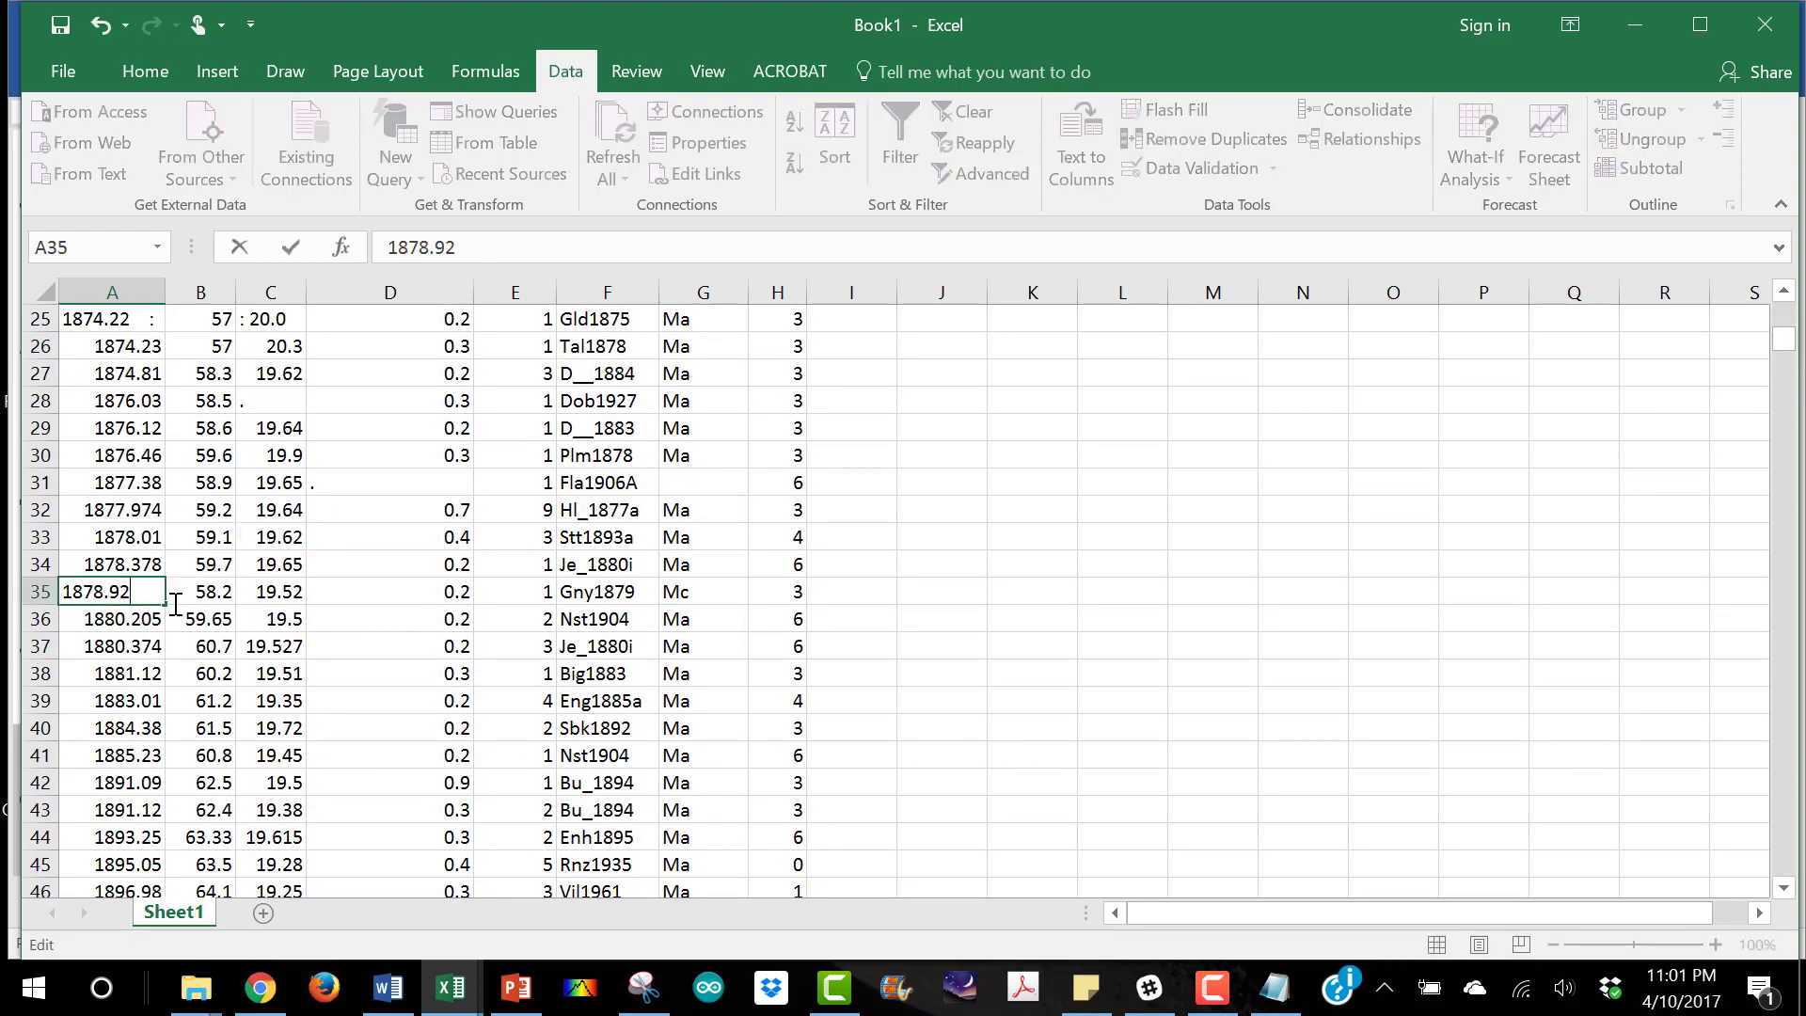
left_click(116, 650)
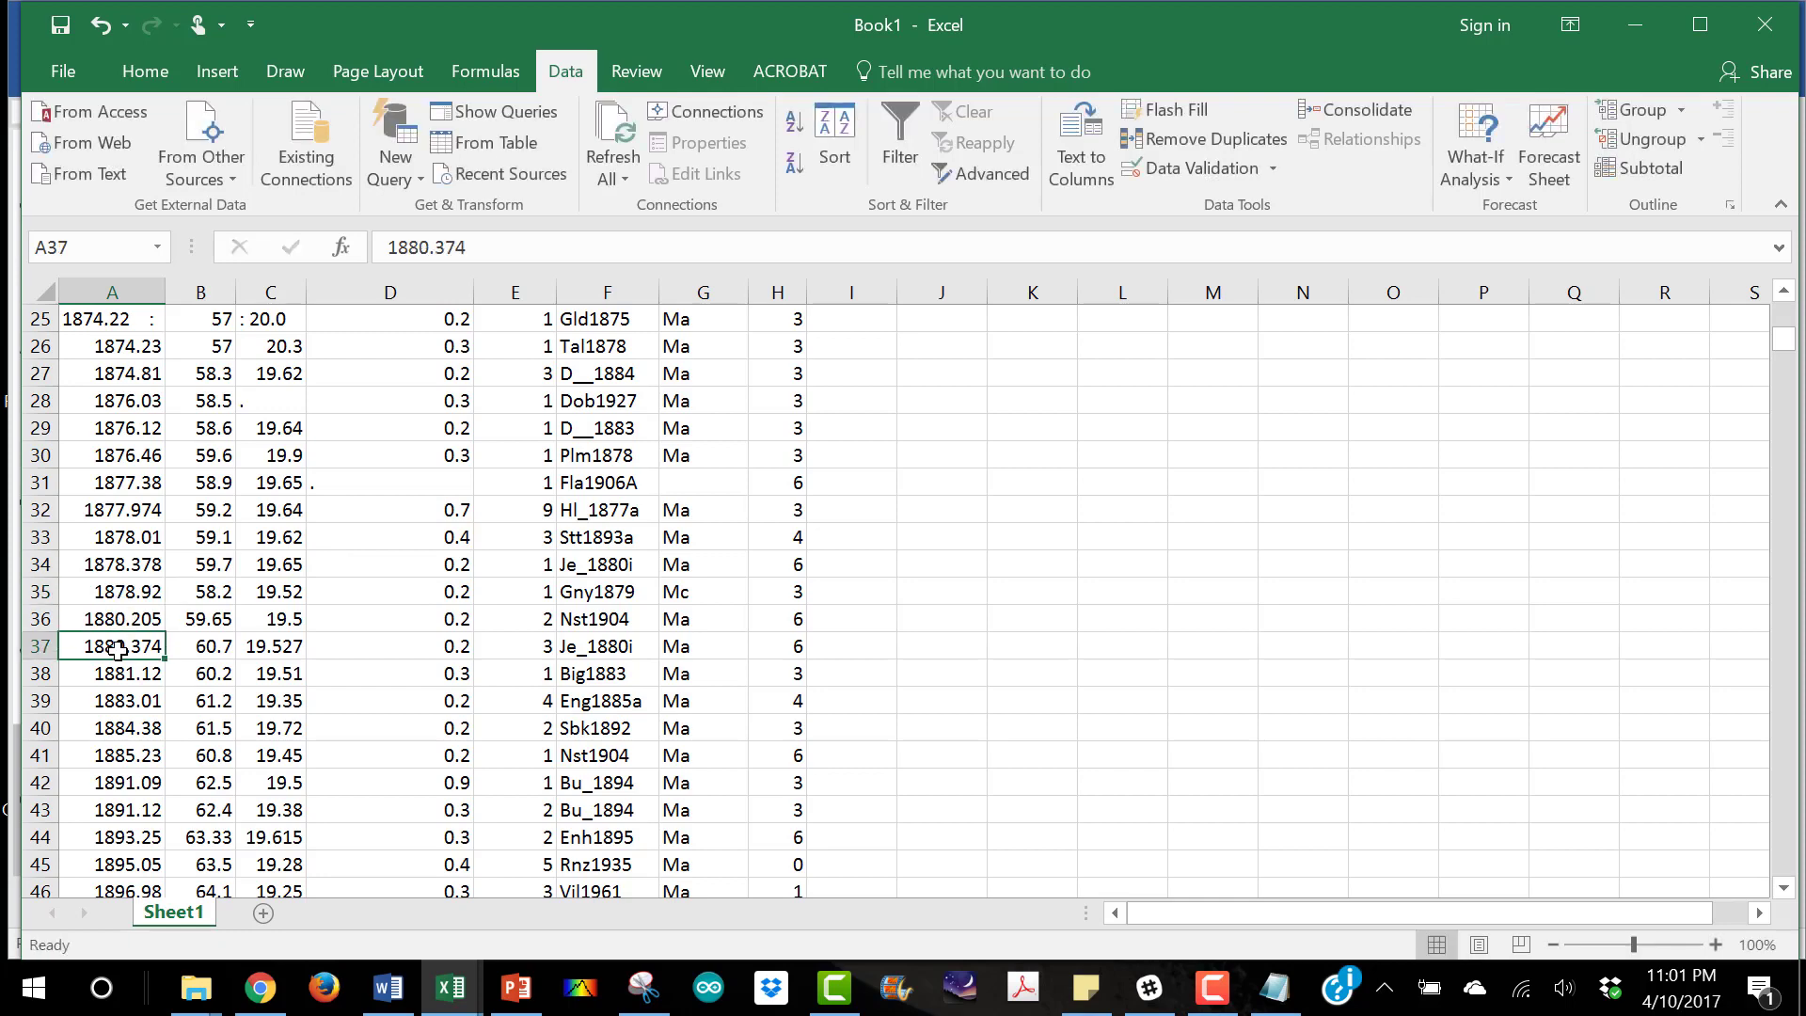
Remove the trailing colon from the date in cell A25, leaving 1874.22
scroll(116, 650, "up", 2)
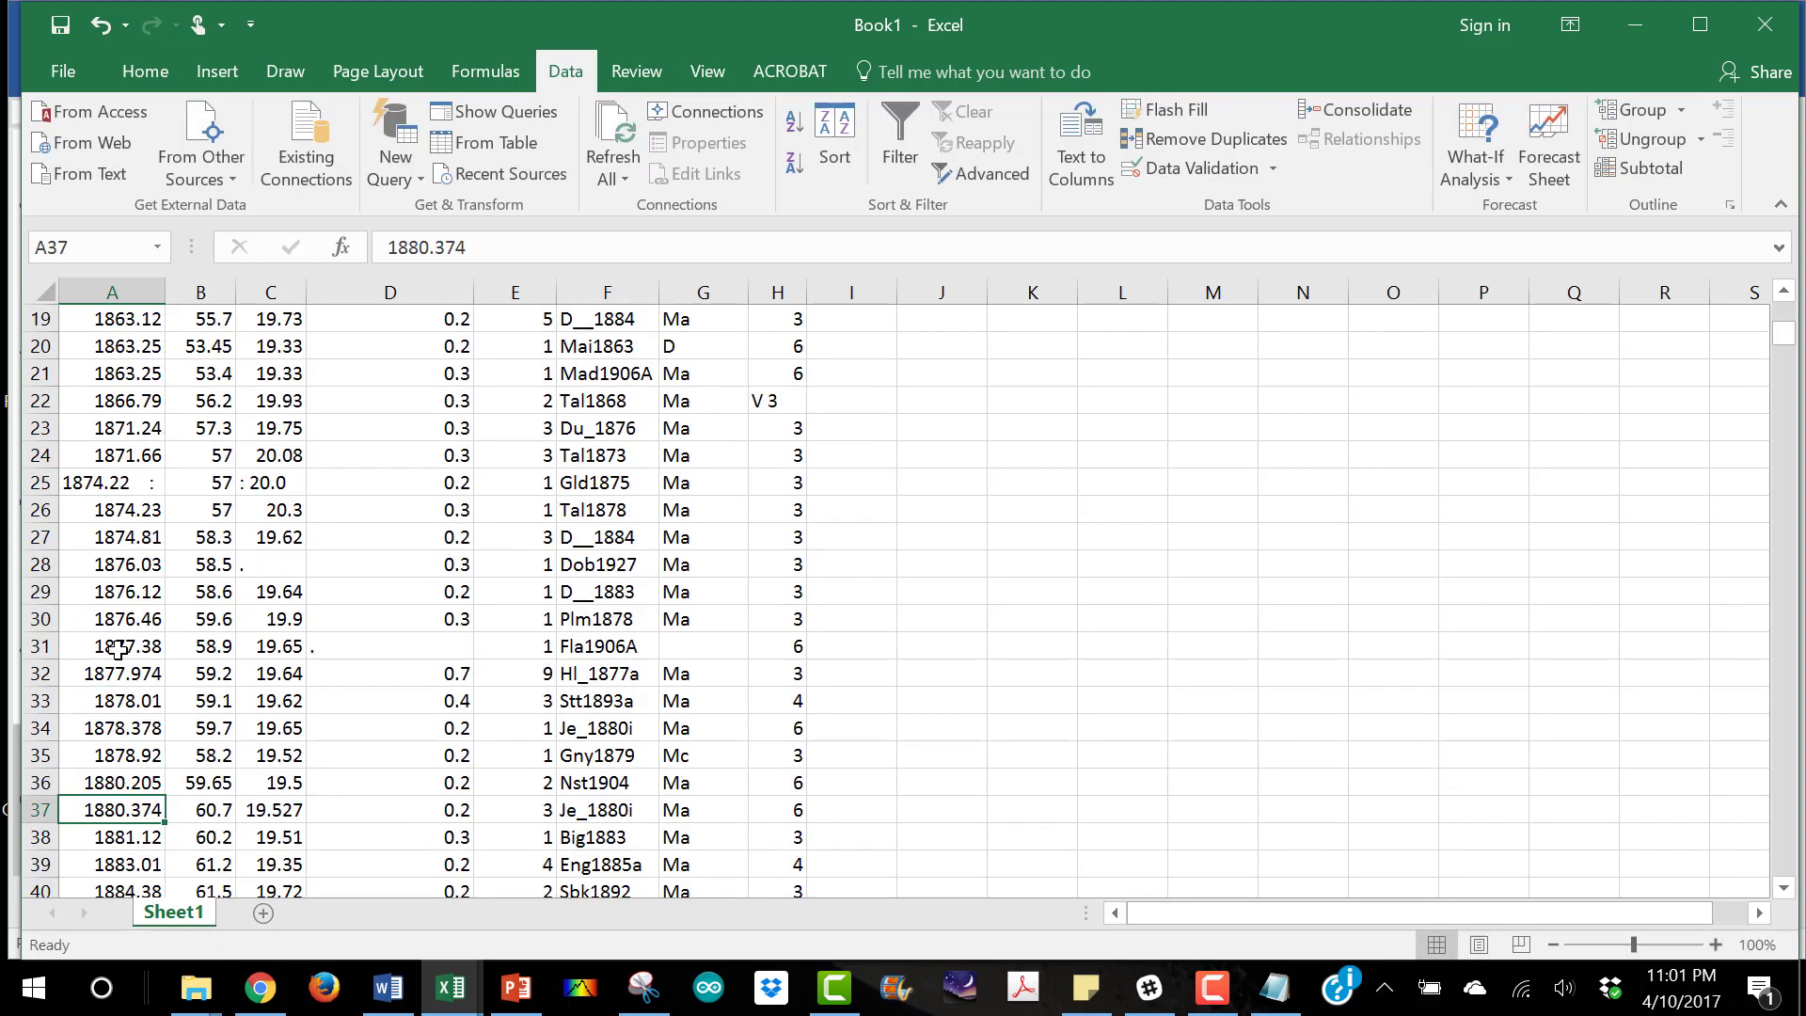
left_click(138, 482)
double_click(138, 481)
left_click_drag(132, 482, 158, 483)
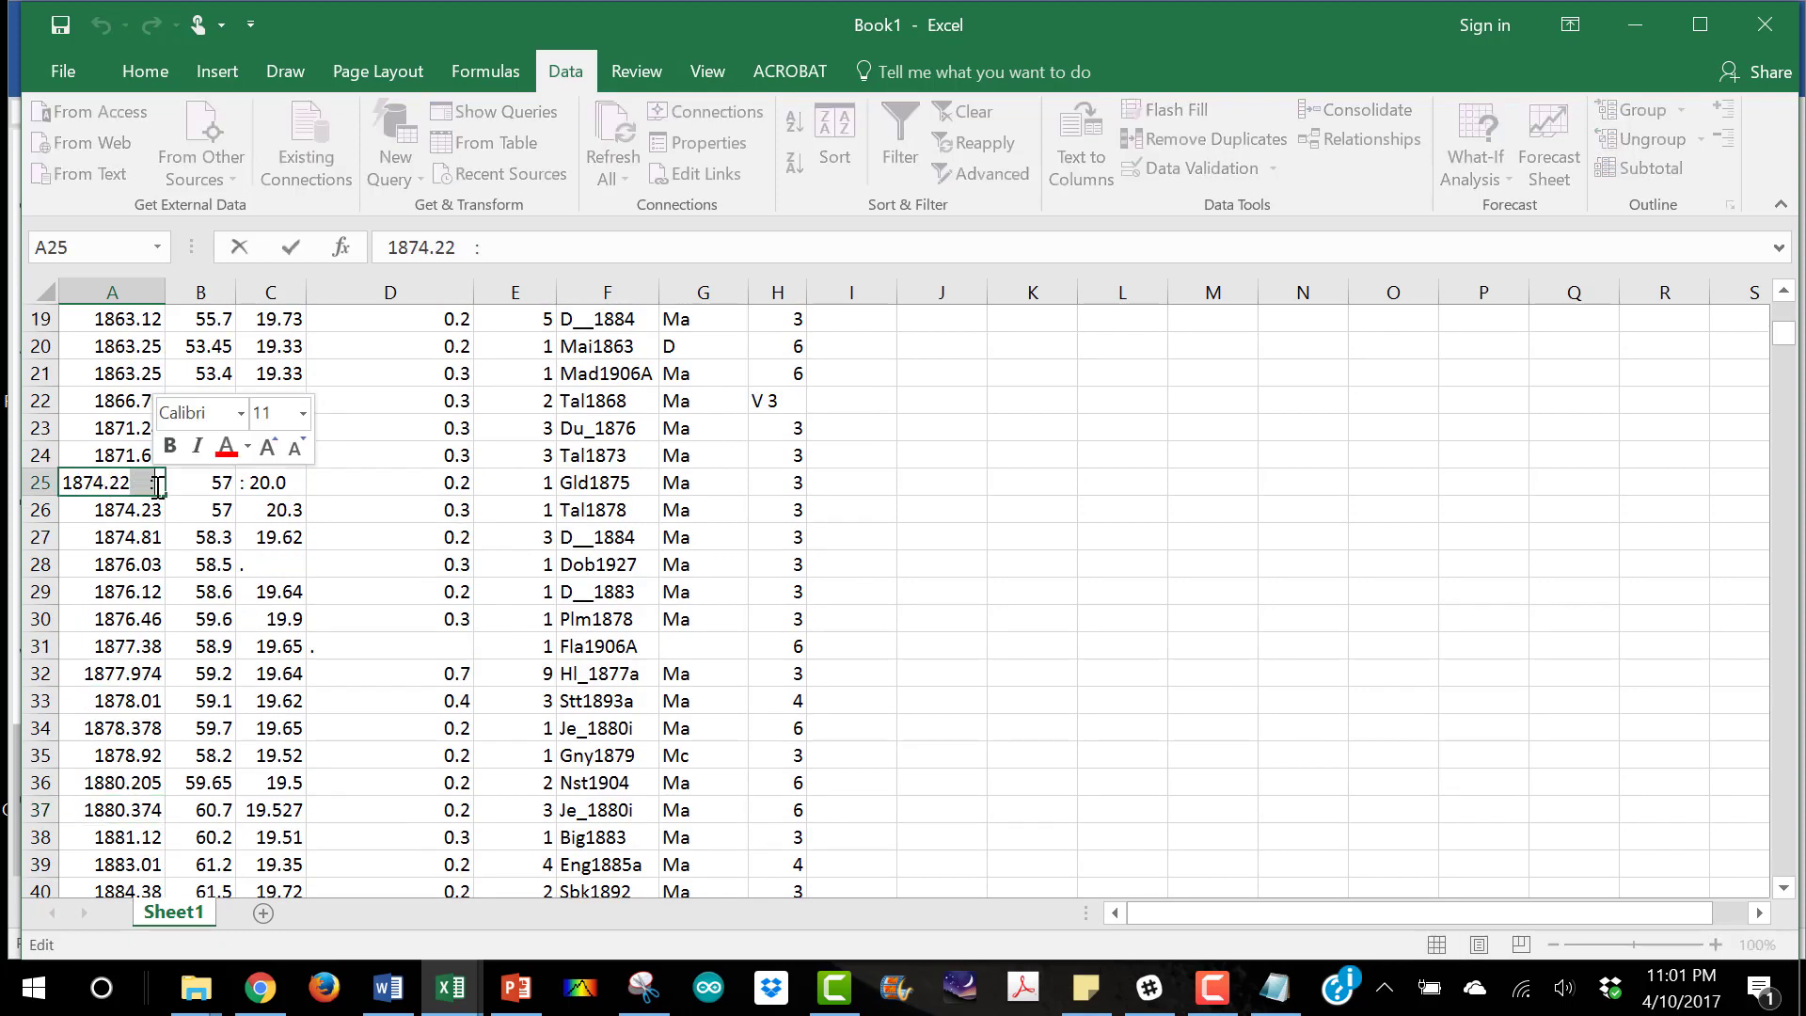
key("BackSpace")
key("Return")
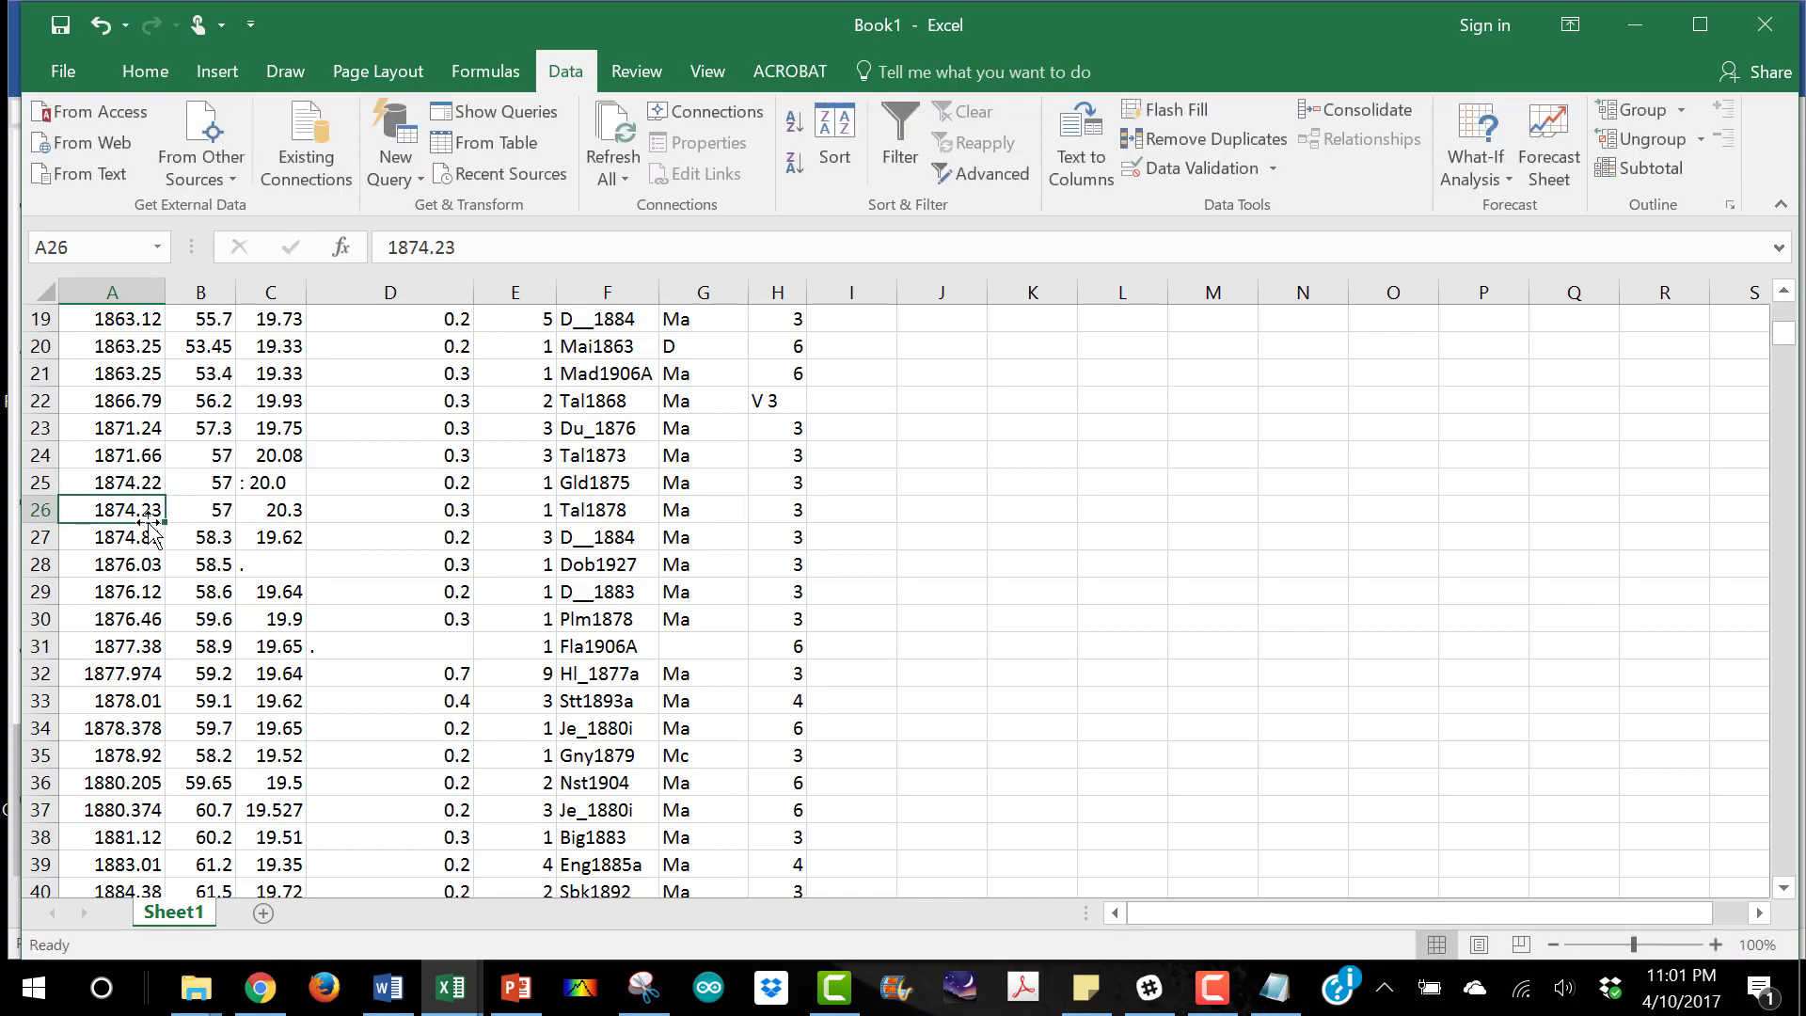
Check the dates in column A for stray characters and select the 1950 date in cell A141
scroll(139, 557, "up", 6)
scroll(138, 557, "down", 20)
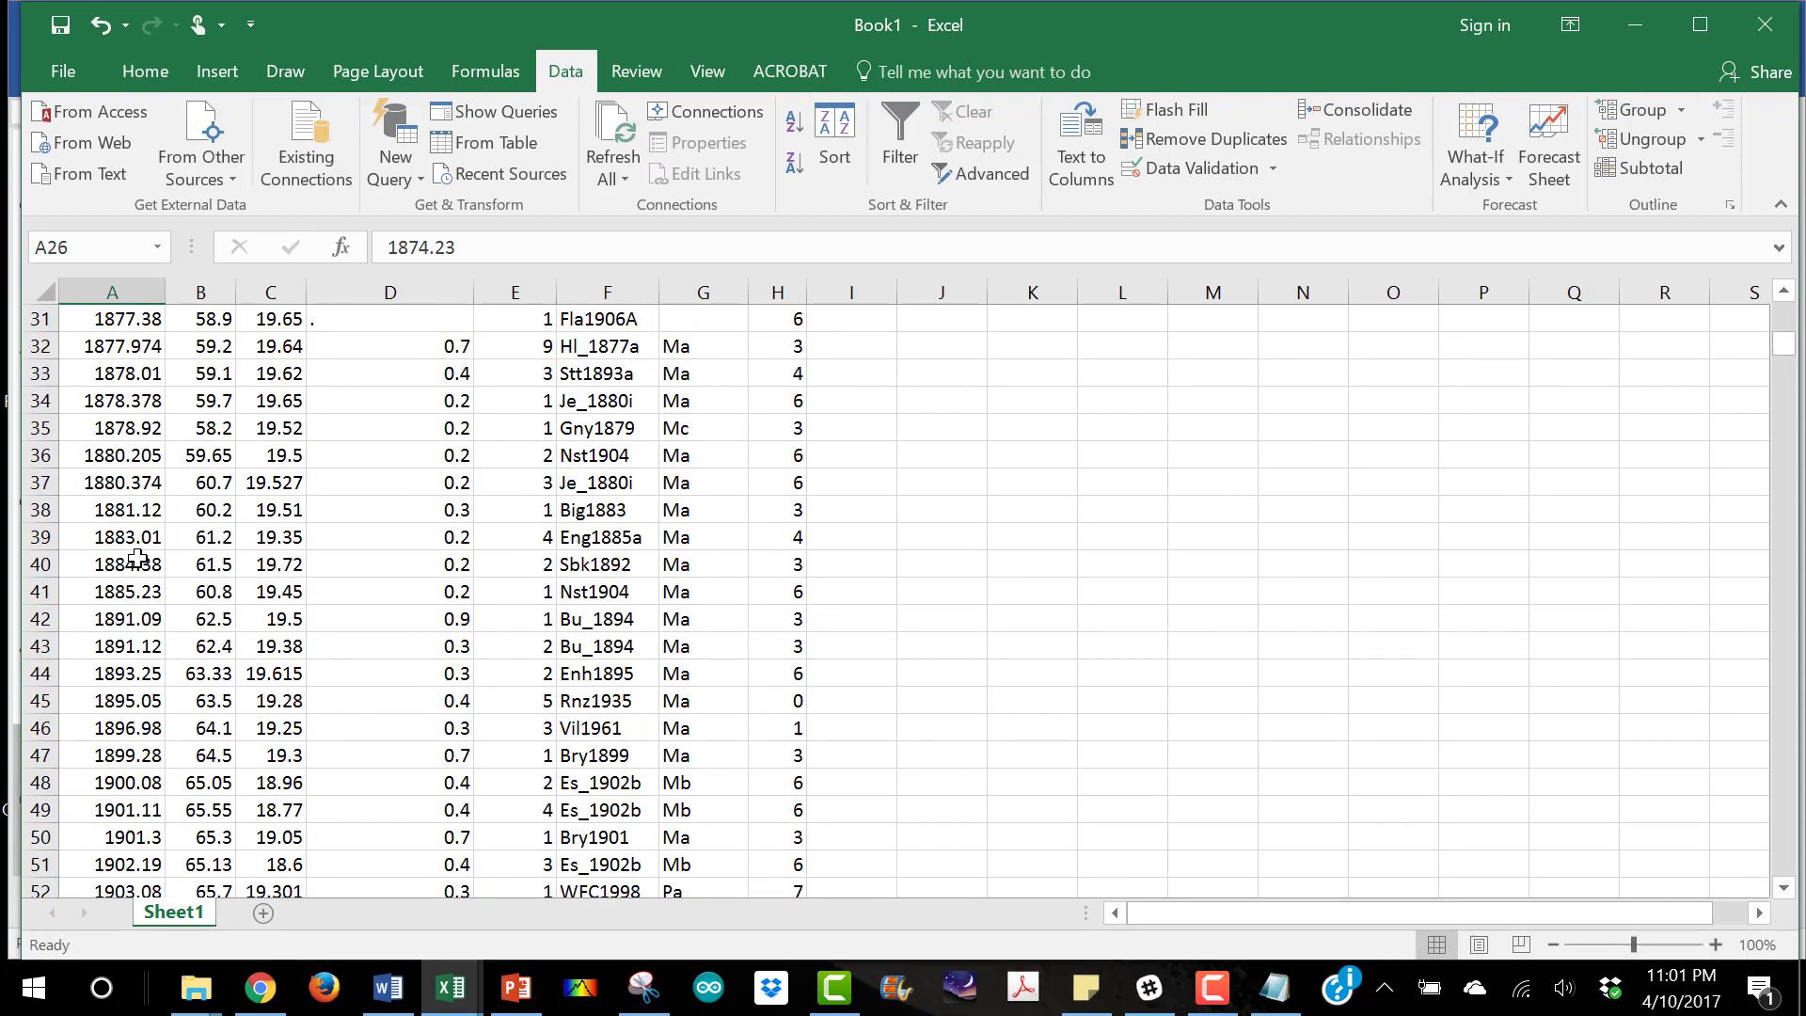
scroll(138, 557, "down", 15)
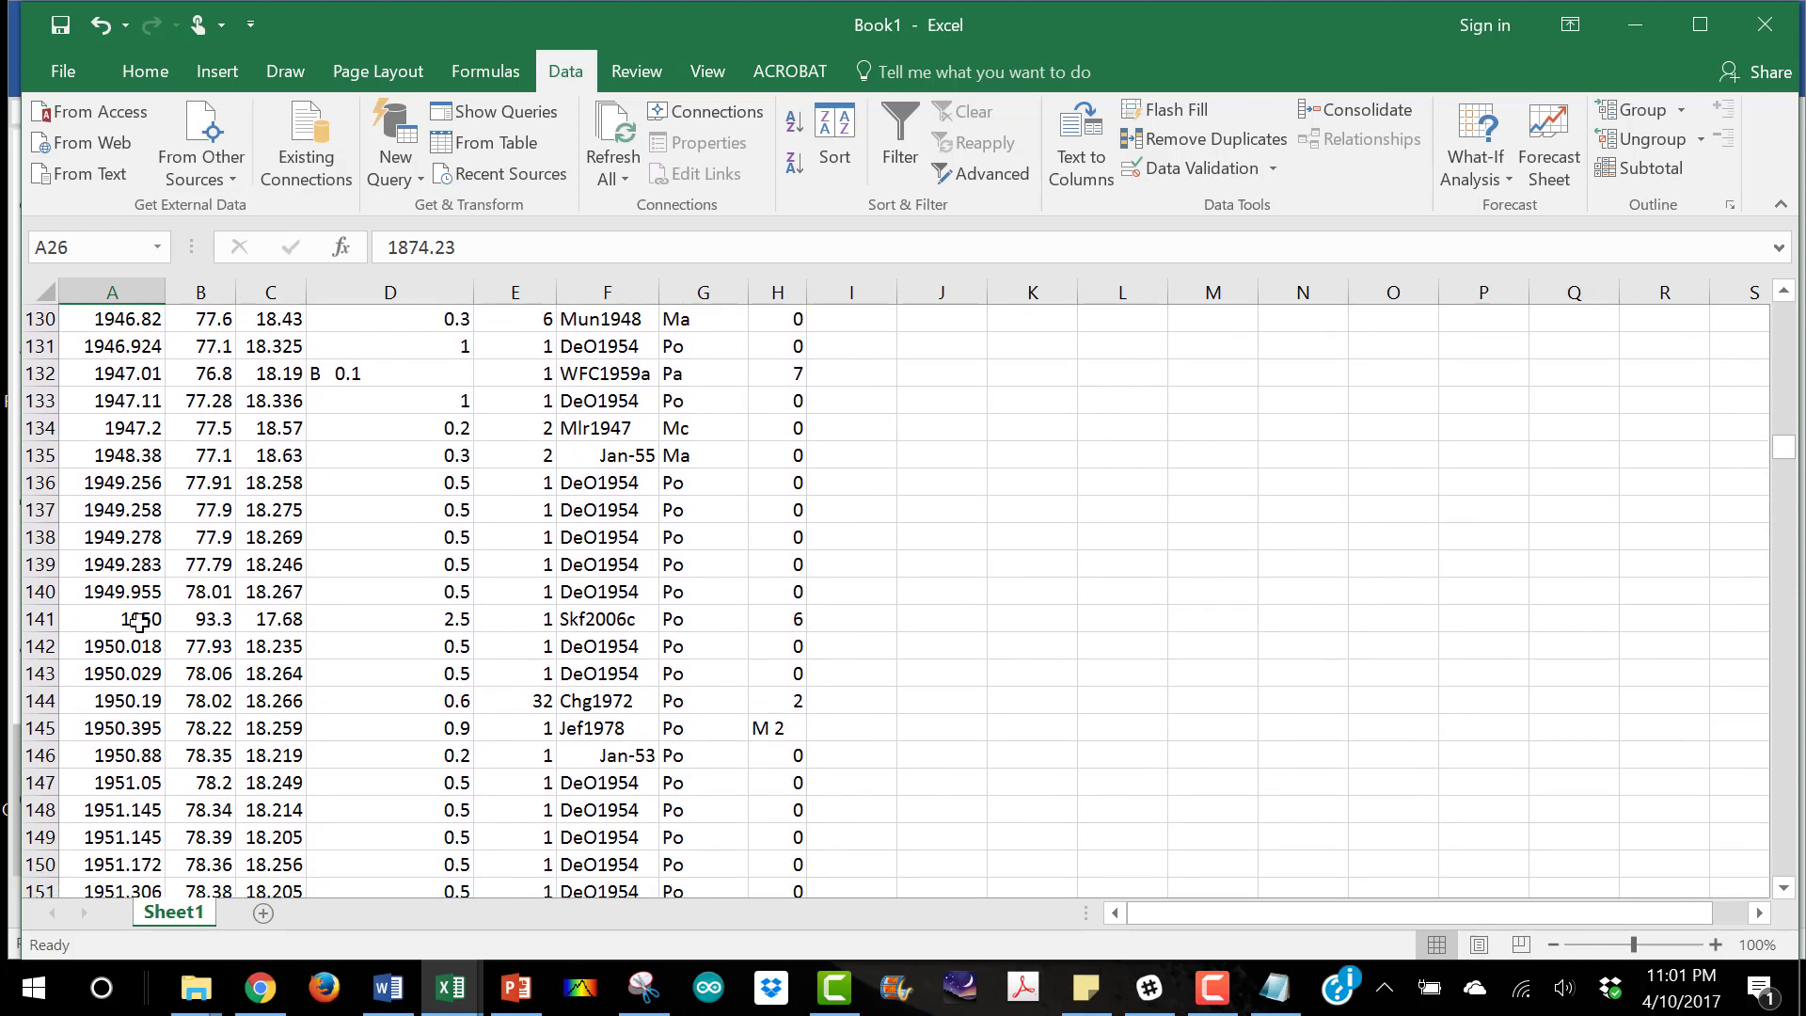
left_click(141, 623)
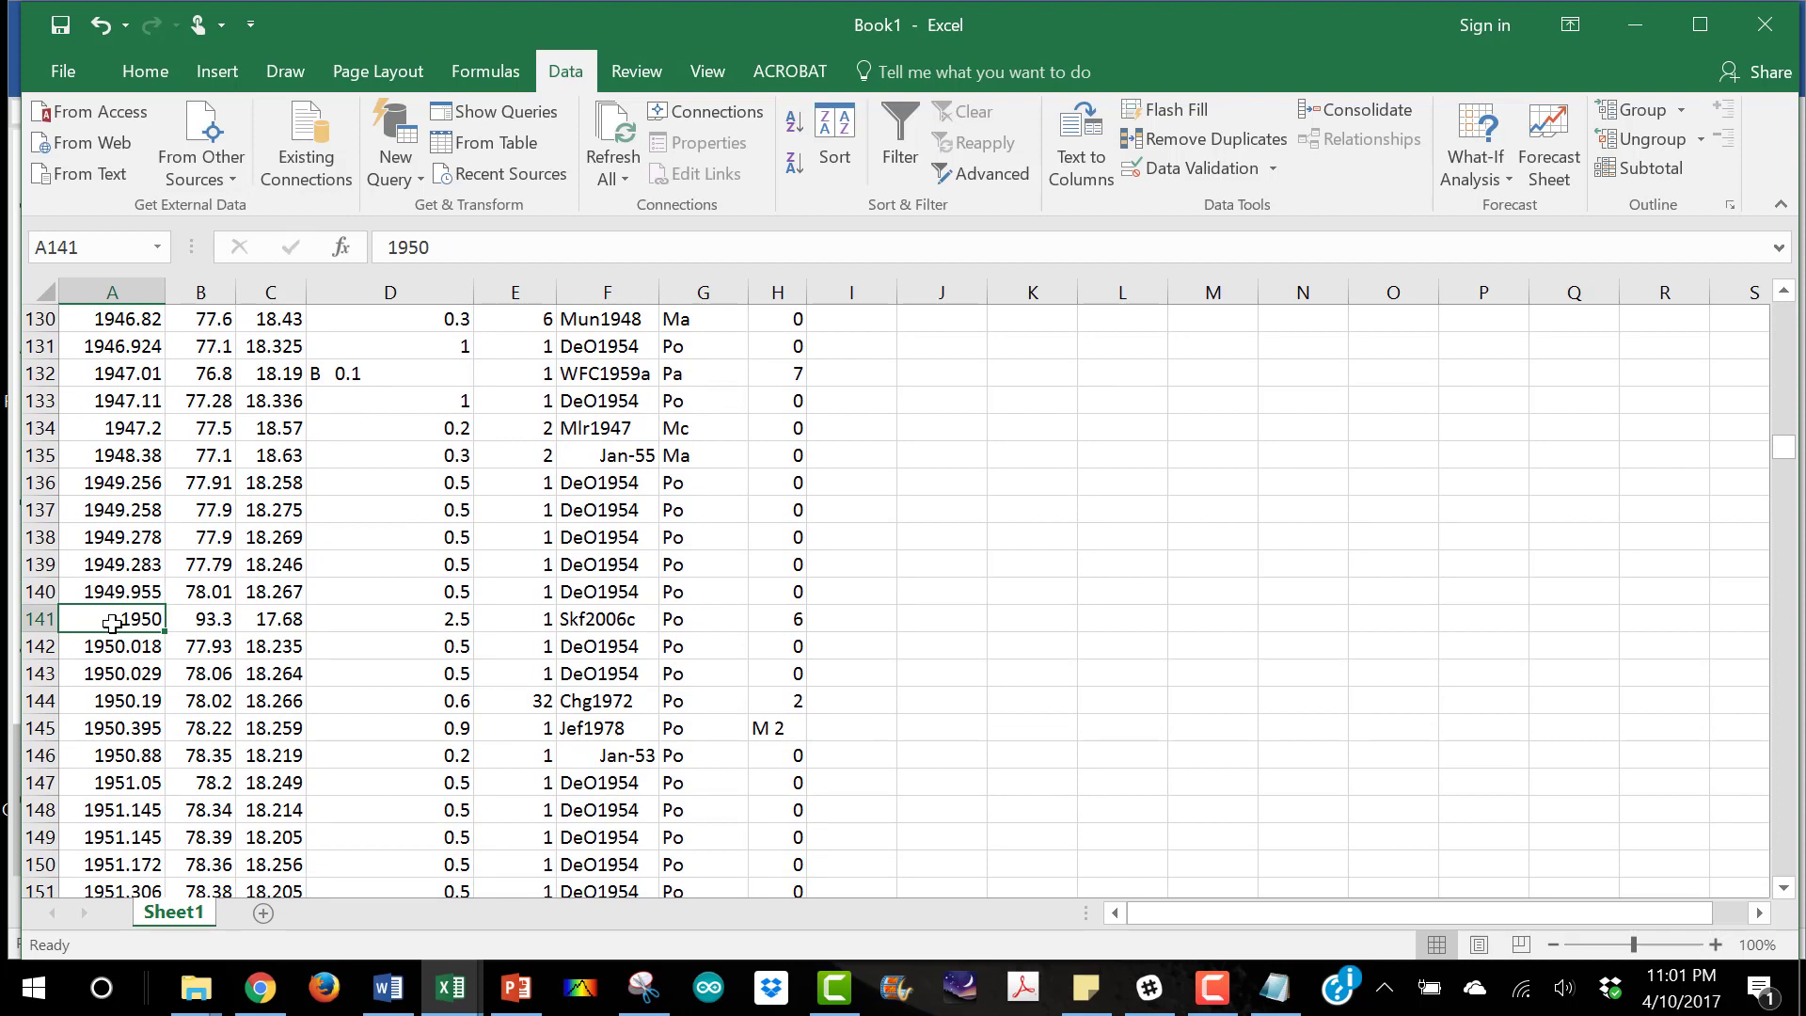
Delete row 141, which holds the 1950 measurement with the outlying PA of 93.3
left_click(38, 619)
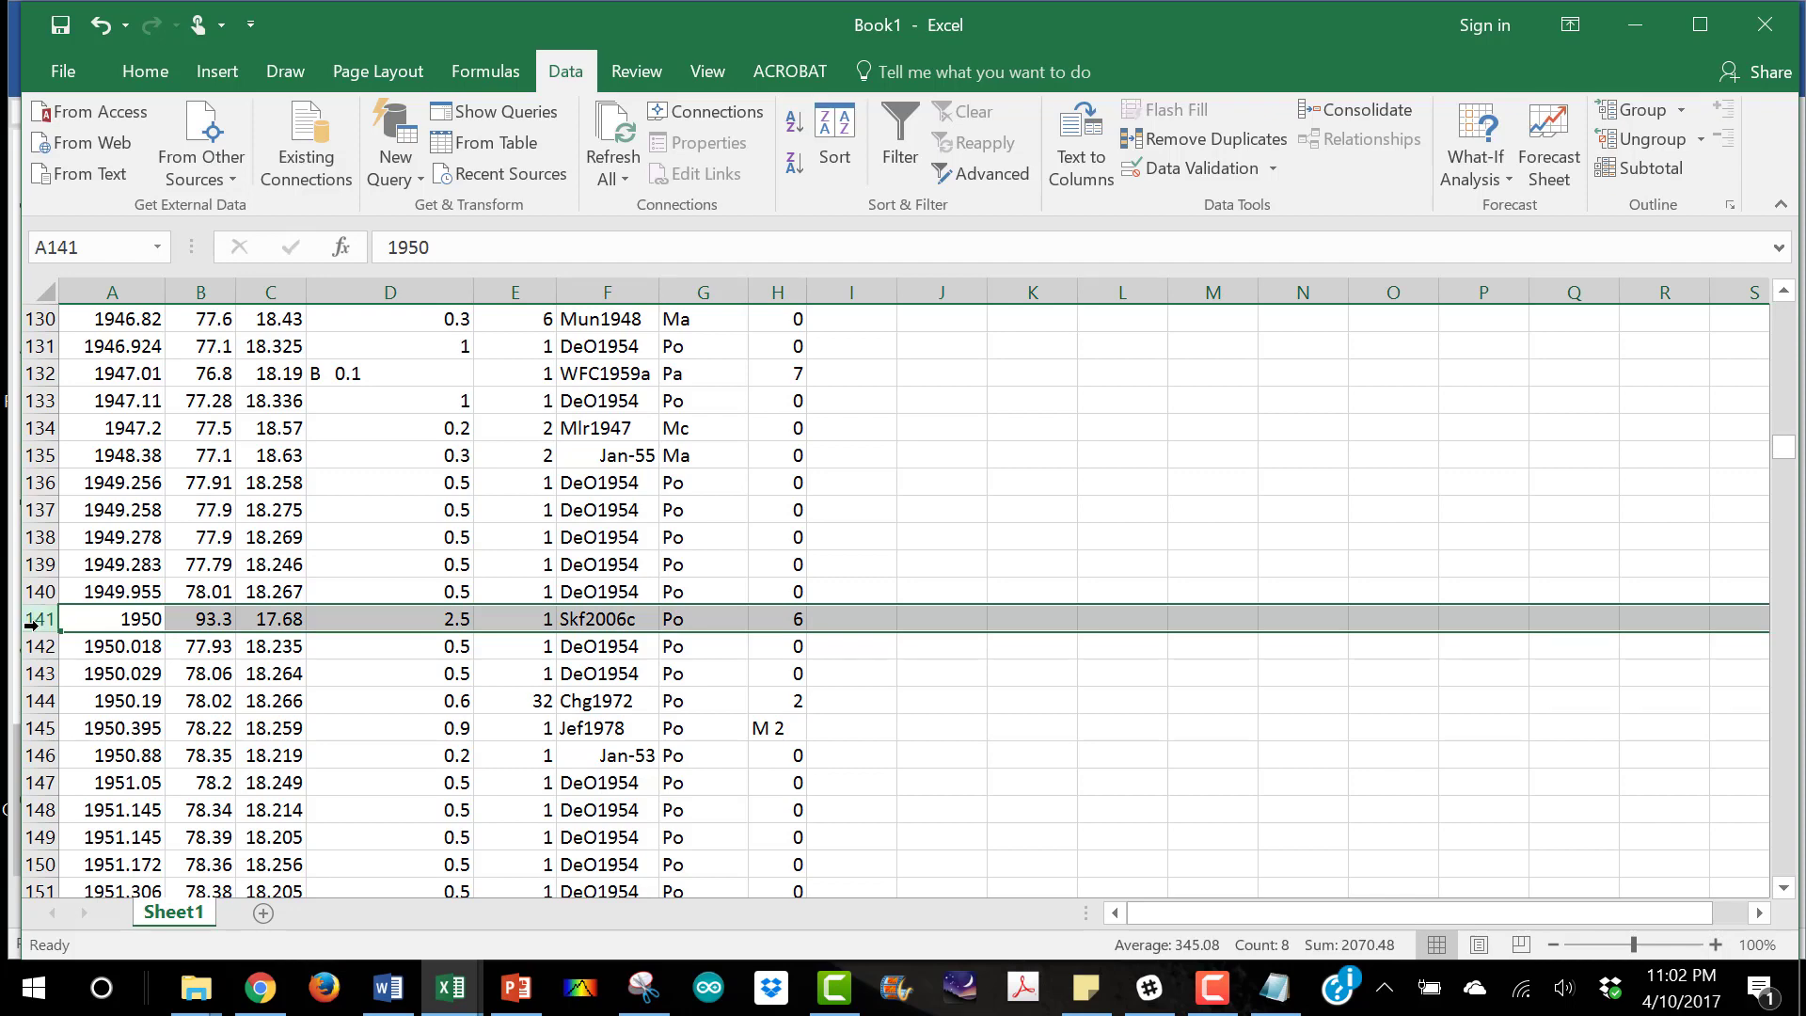
right_click(31, 619)
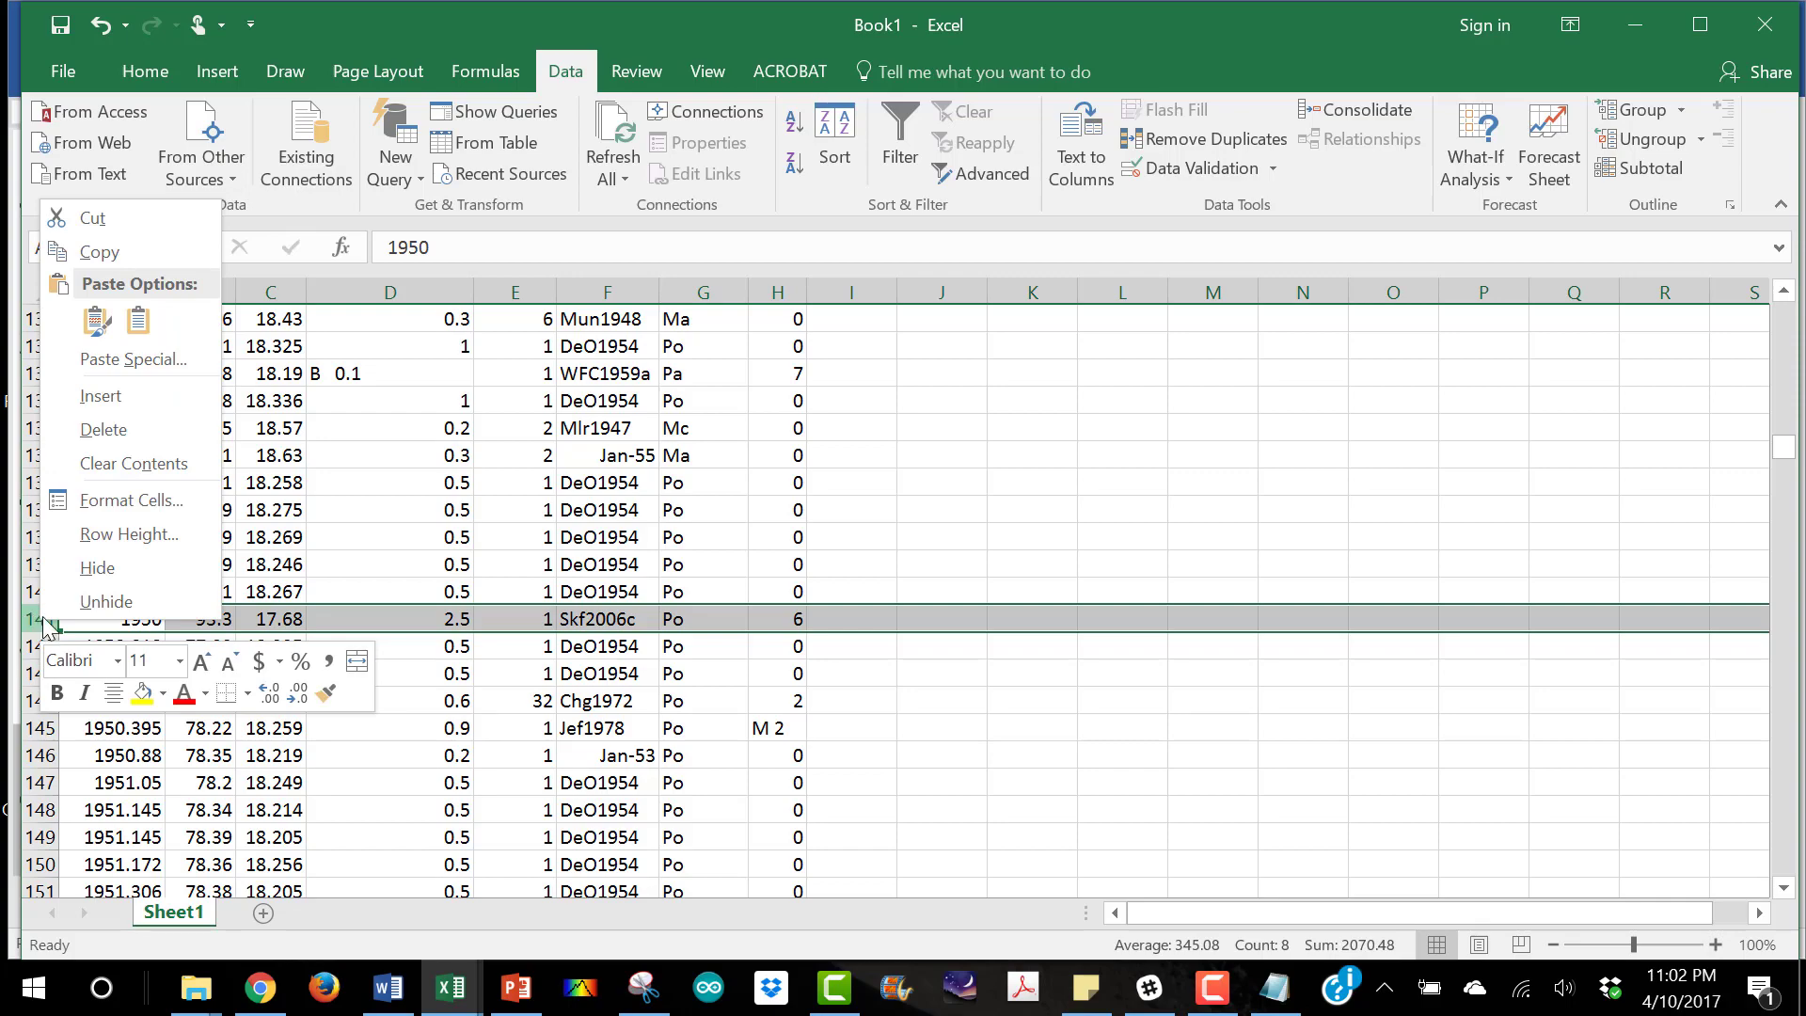
left_click(104, 429)
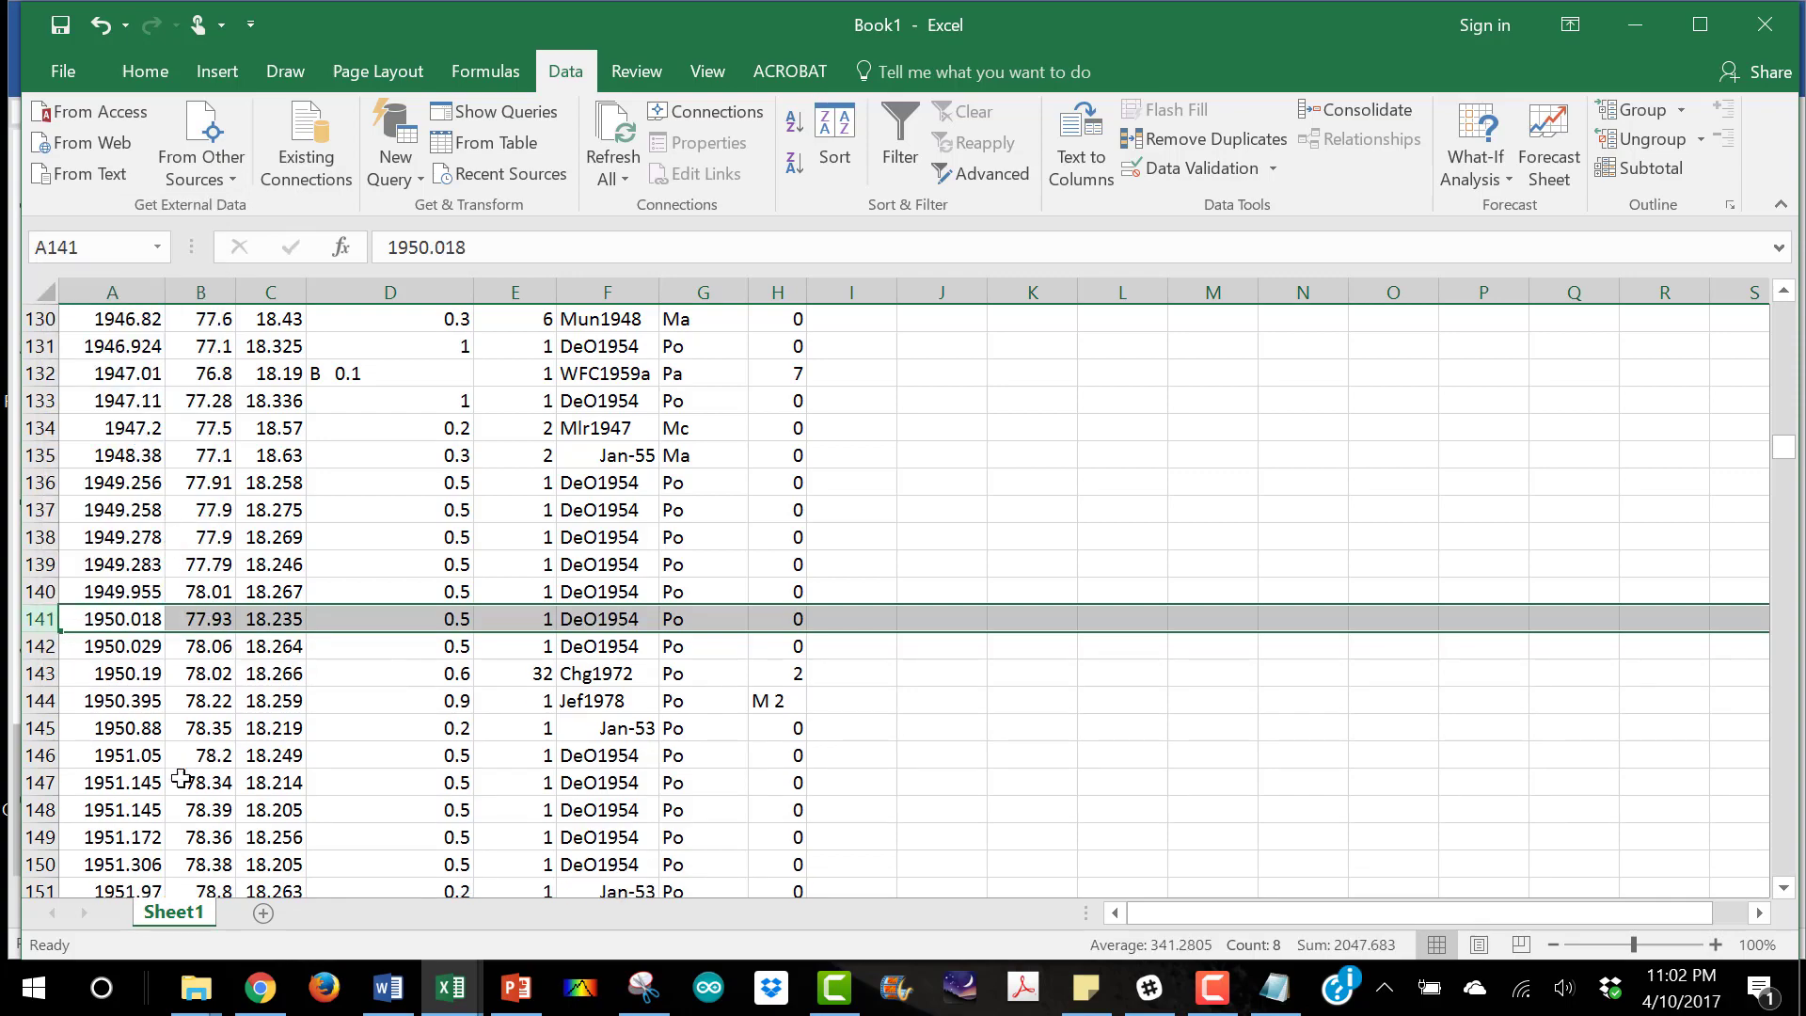
Center the contents of columns D through H, from aperture to Notes
scroll(143, 780, "up", 19)
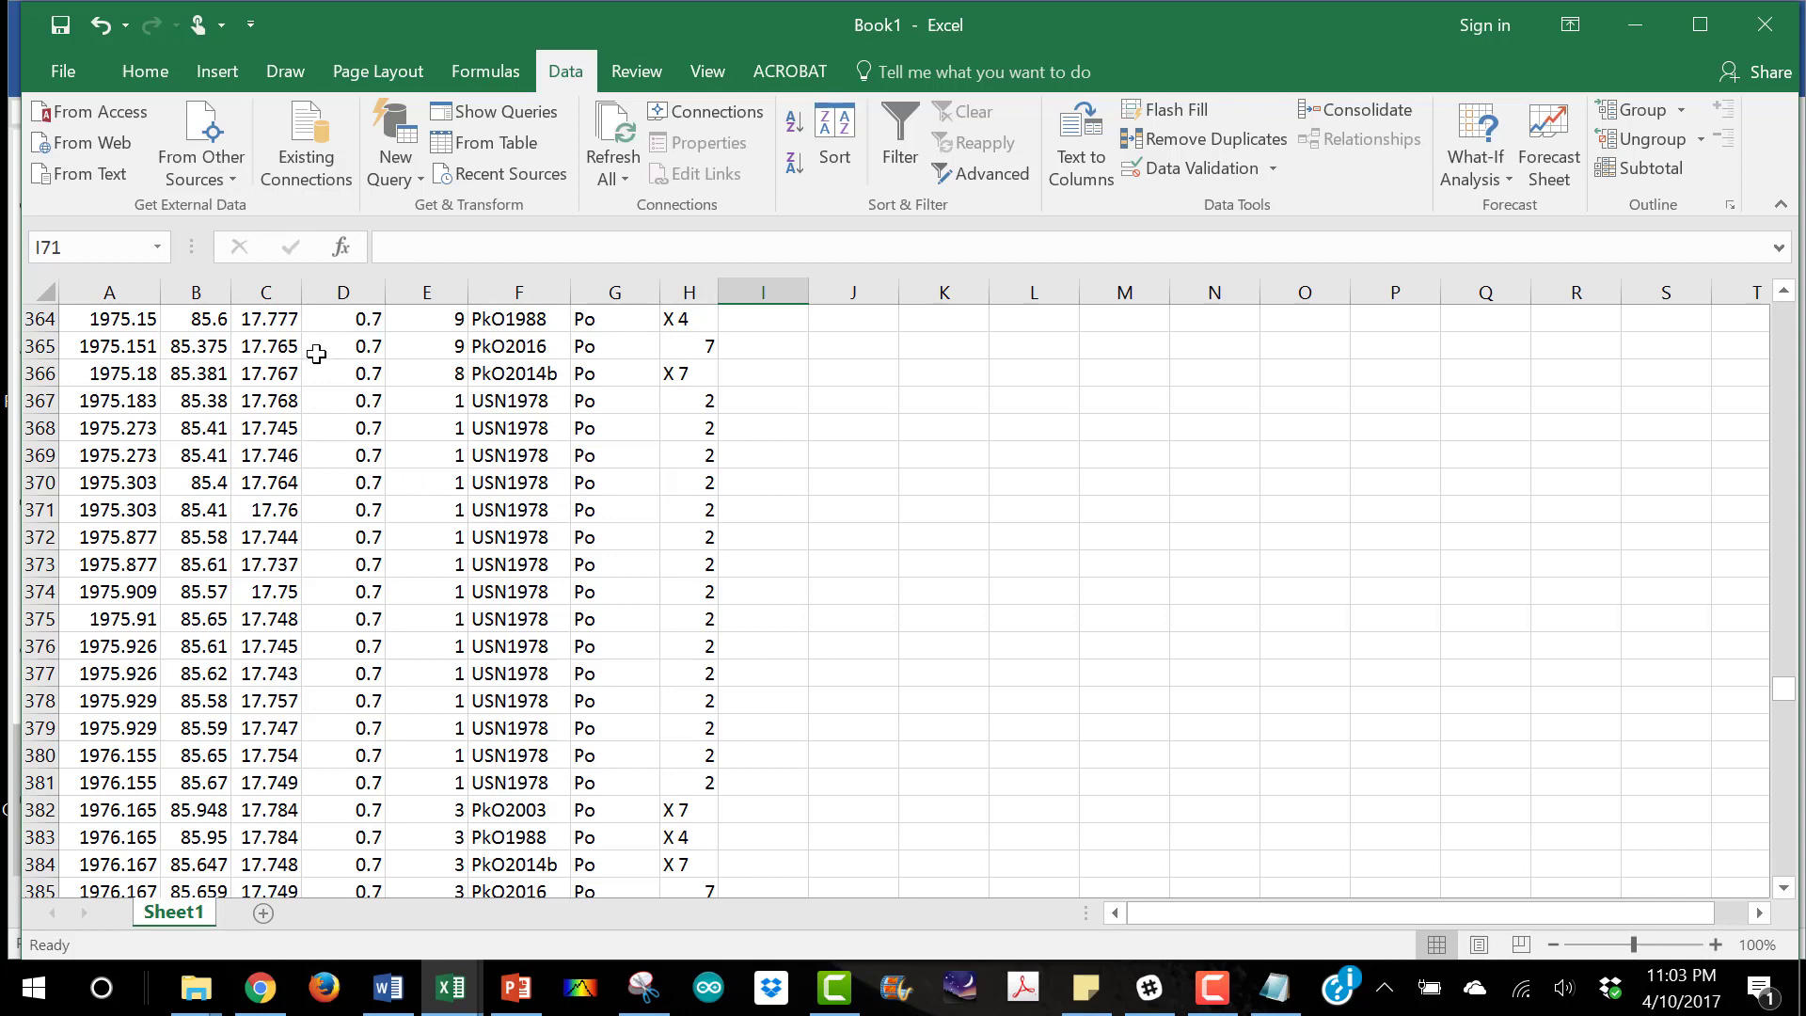
scroll(316, 354, "up", 20)
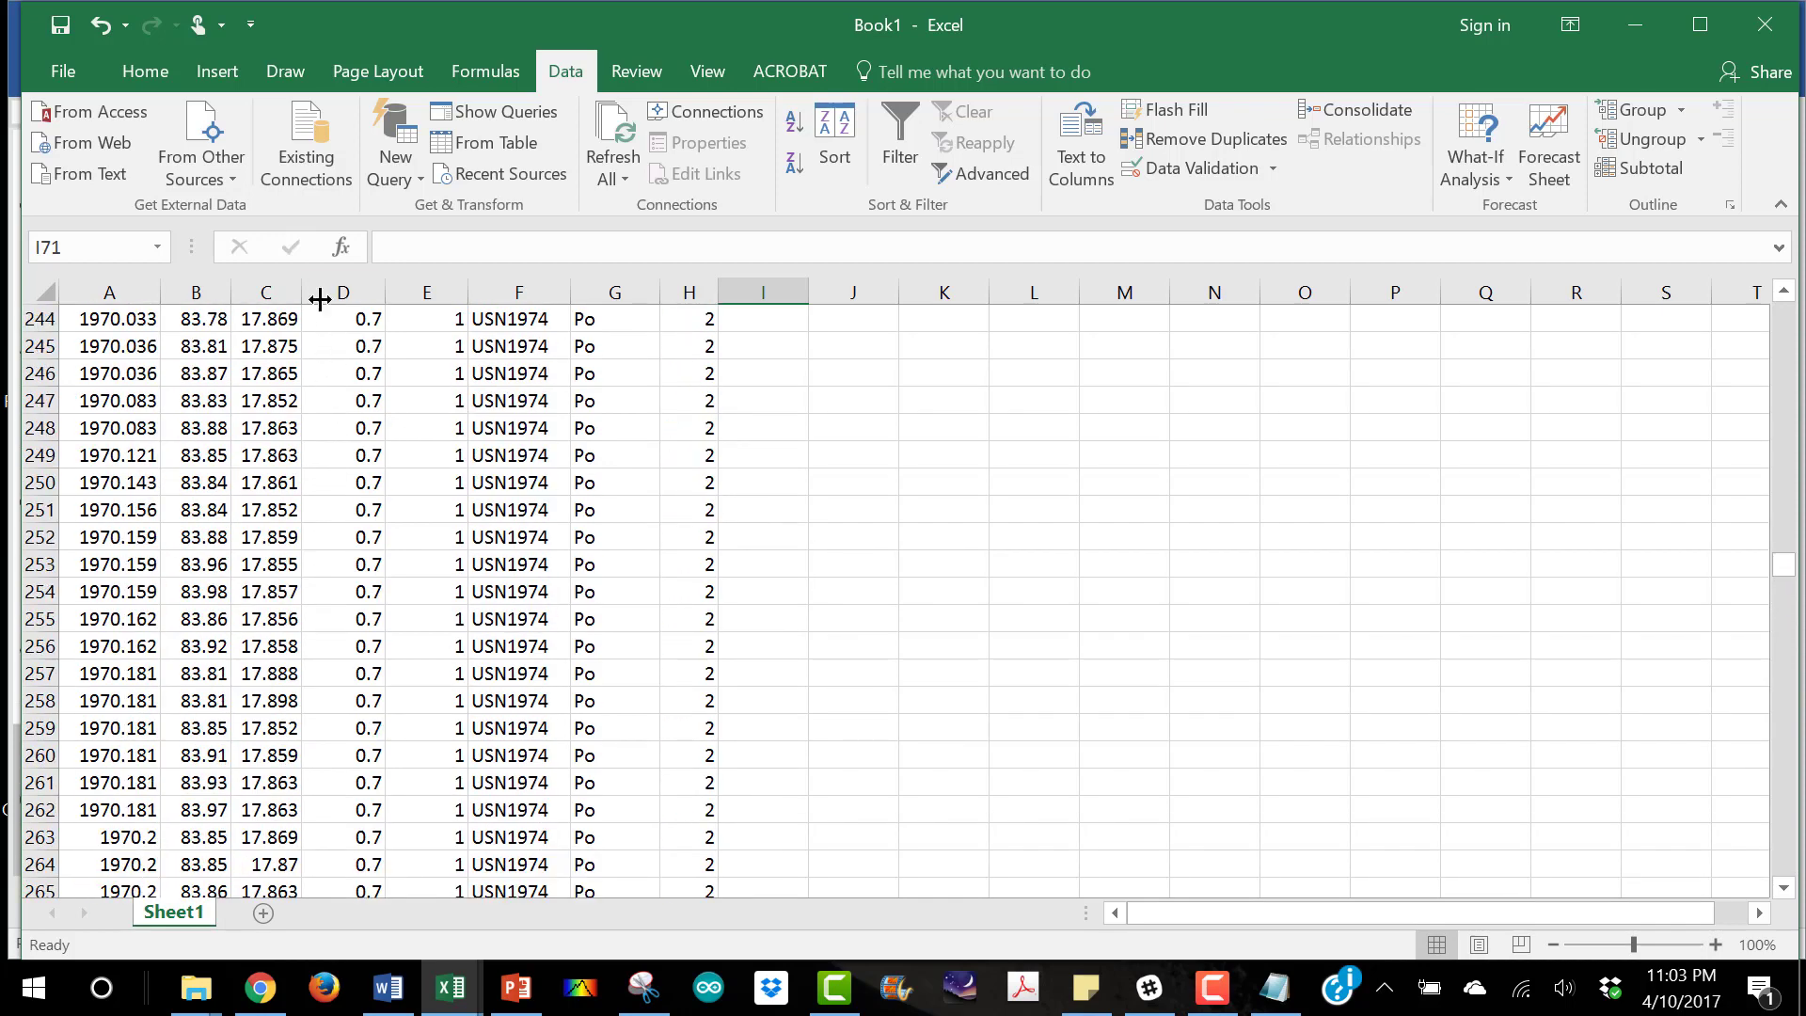
left_click_drag(341, 293, 685, 288)
left_click(143, 73)
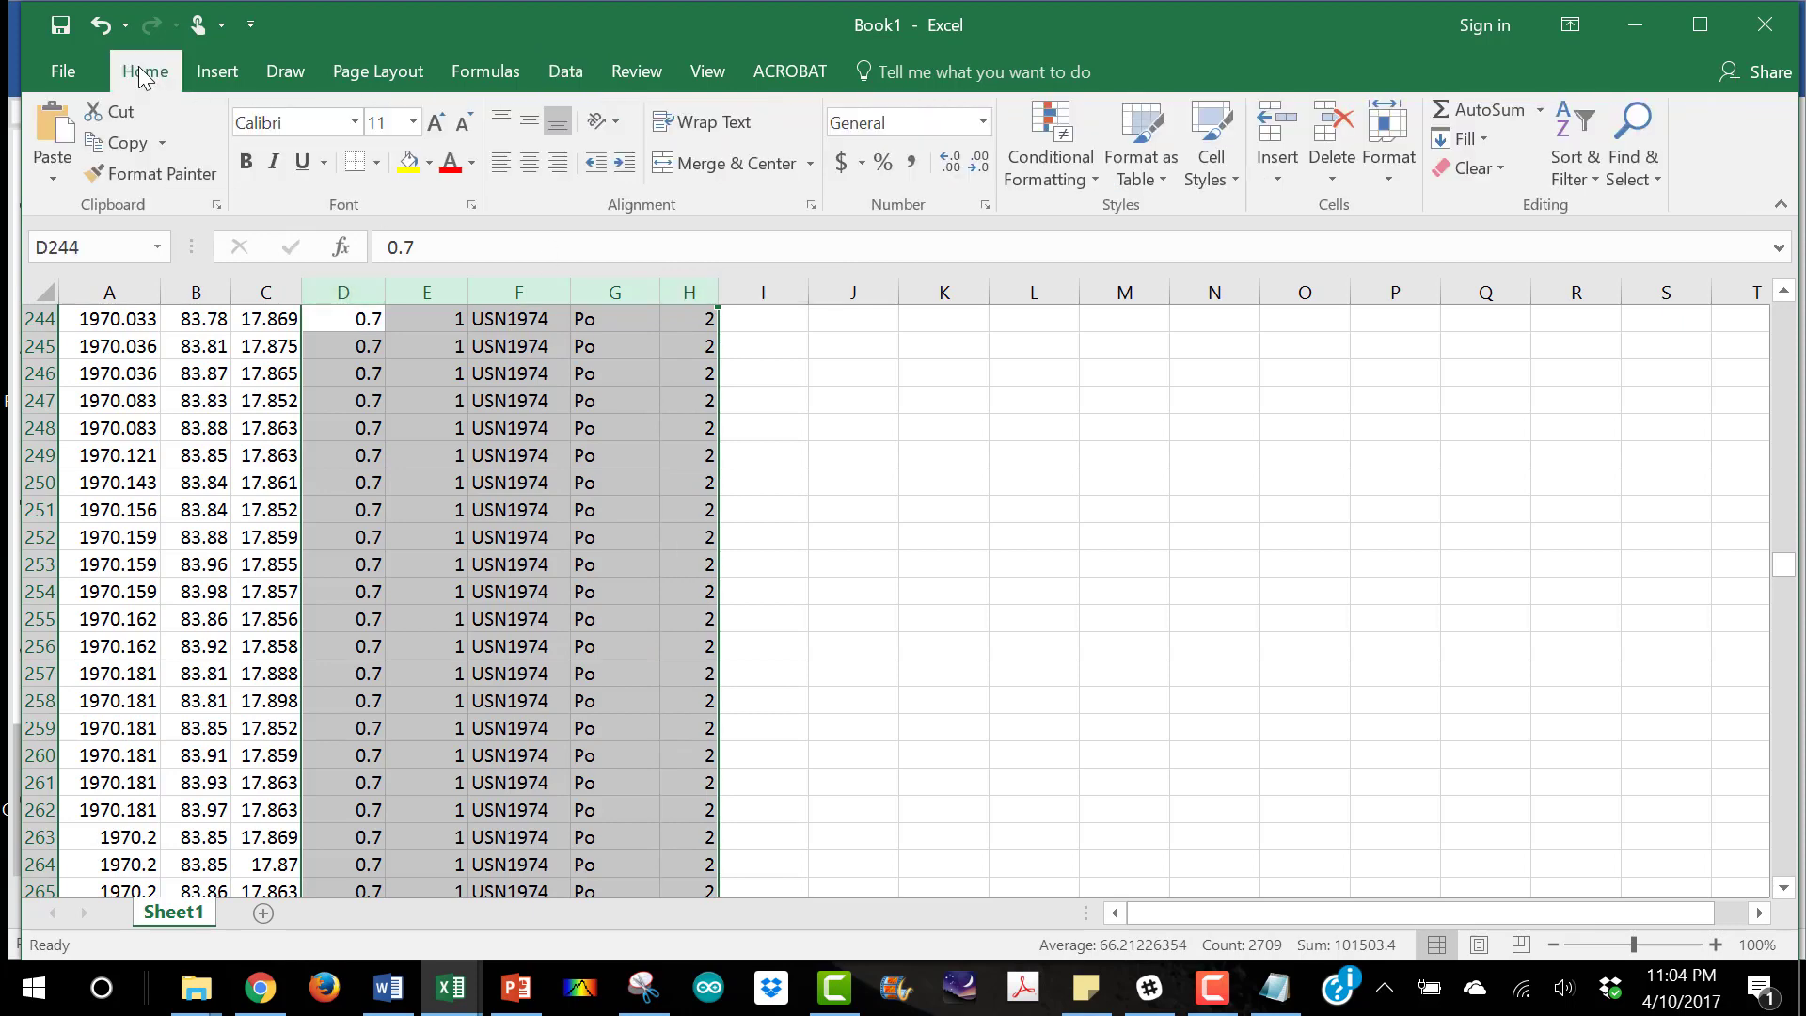
left_click(529, 162)
left_click(431, 426)
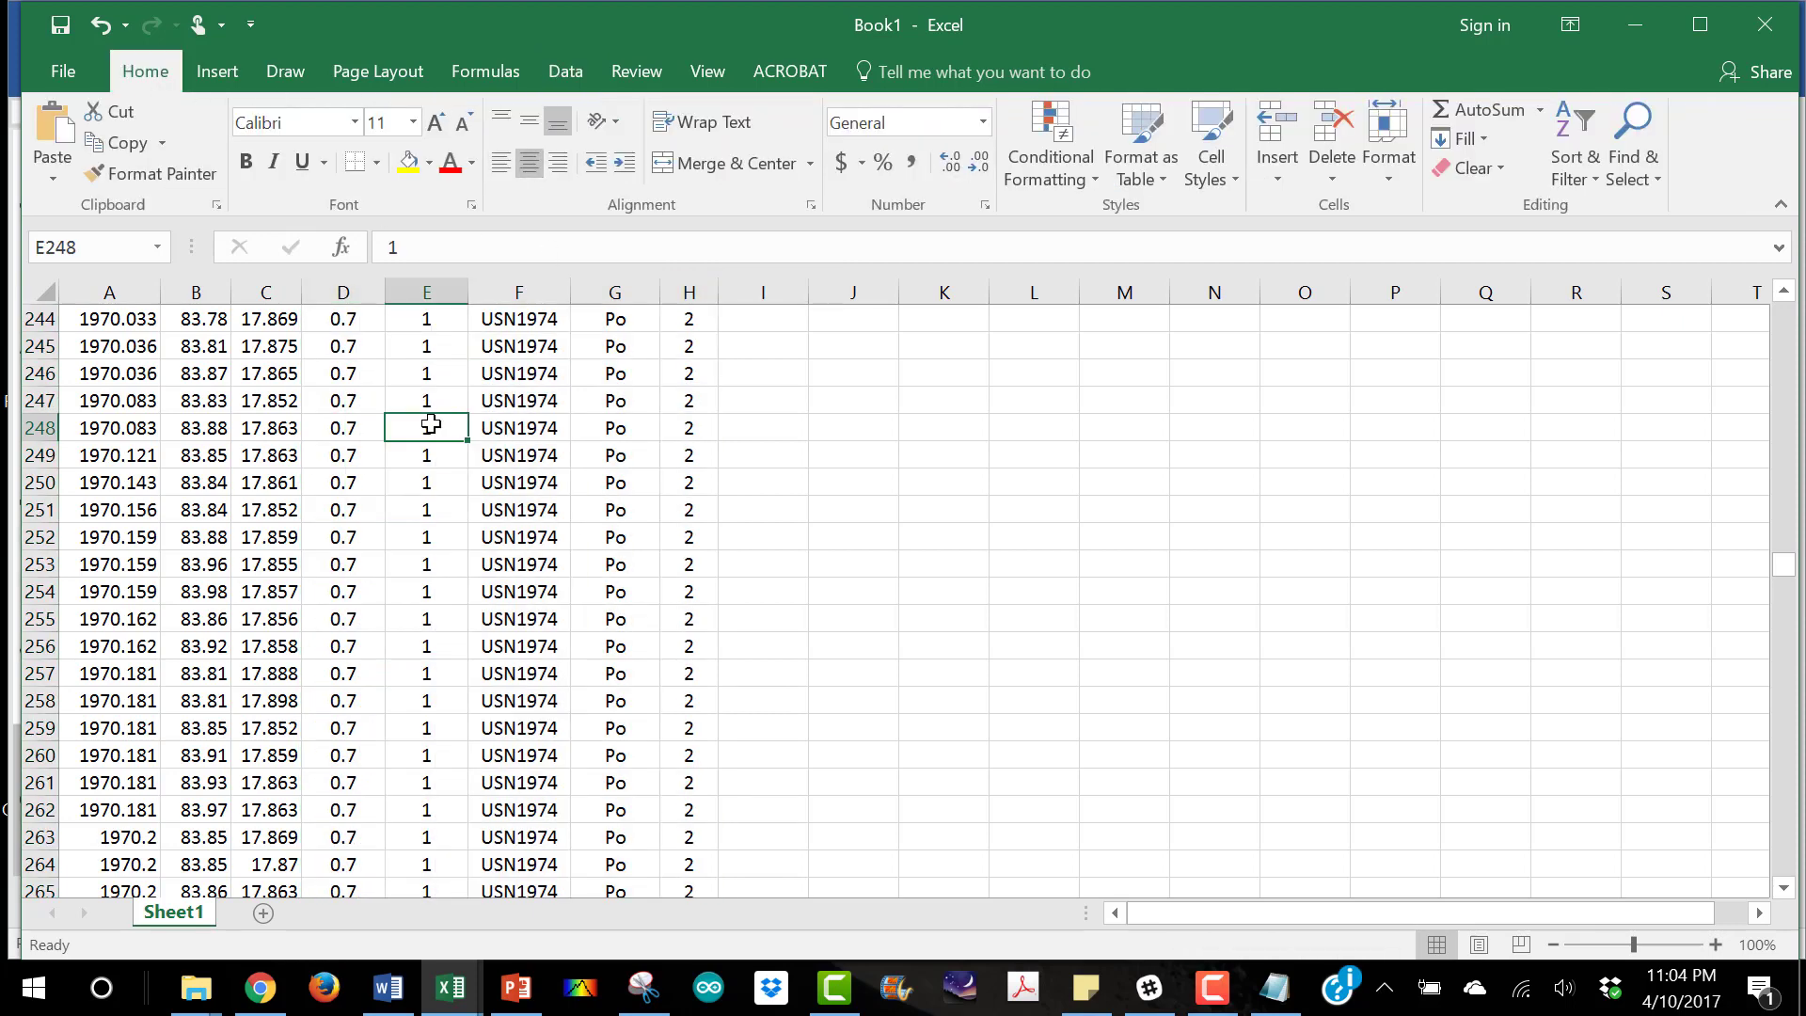
Insert an XY scatter chart of PA against Date from columns A and B, and enlarge it
scroll(431, 425, "up", 20)
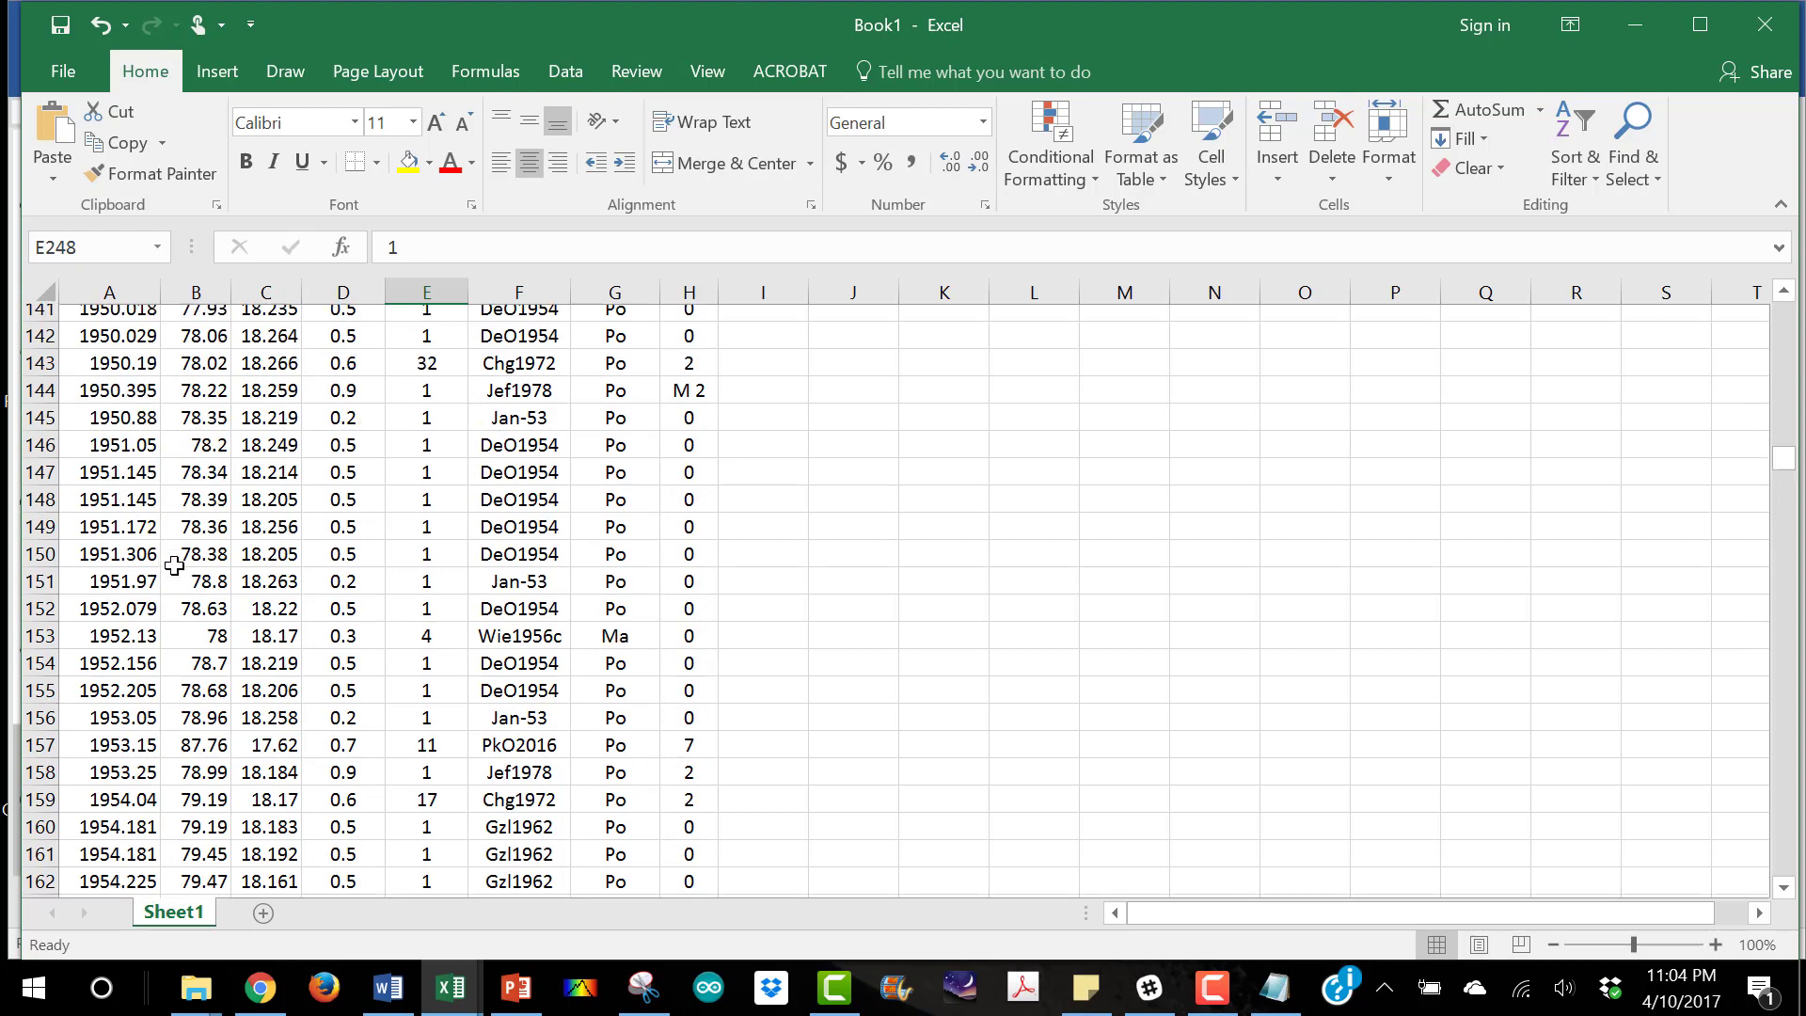
scroll(174, 564, "up", 20)
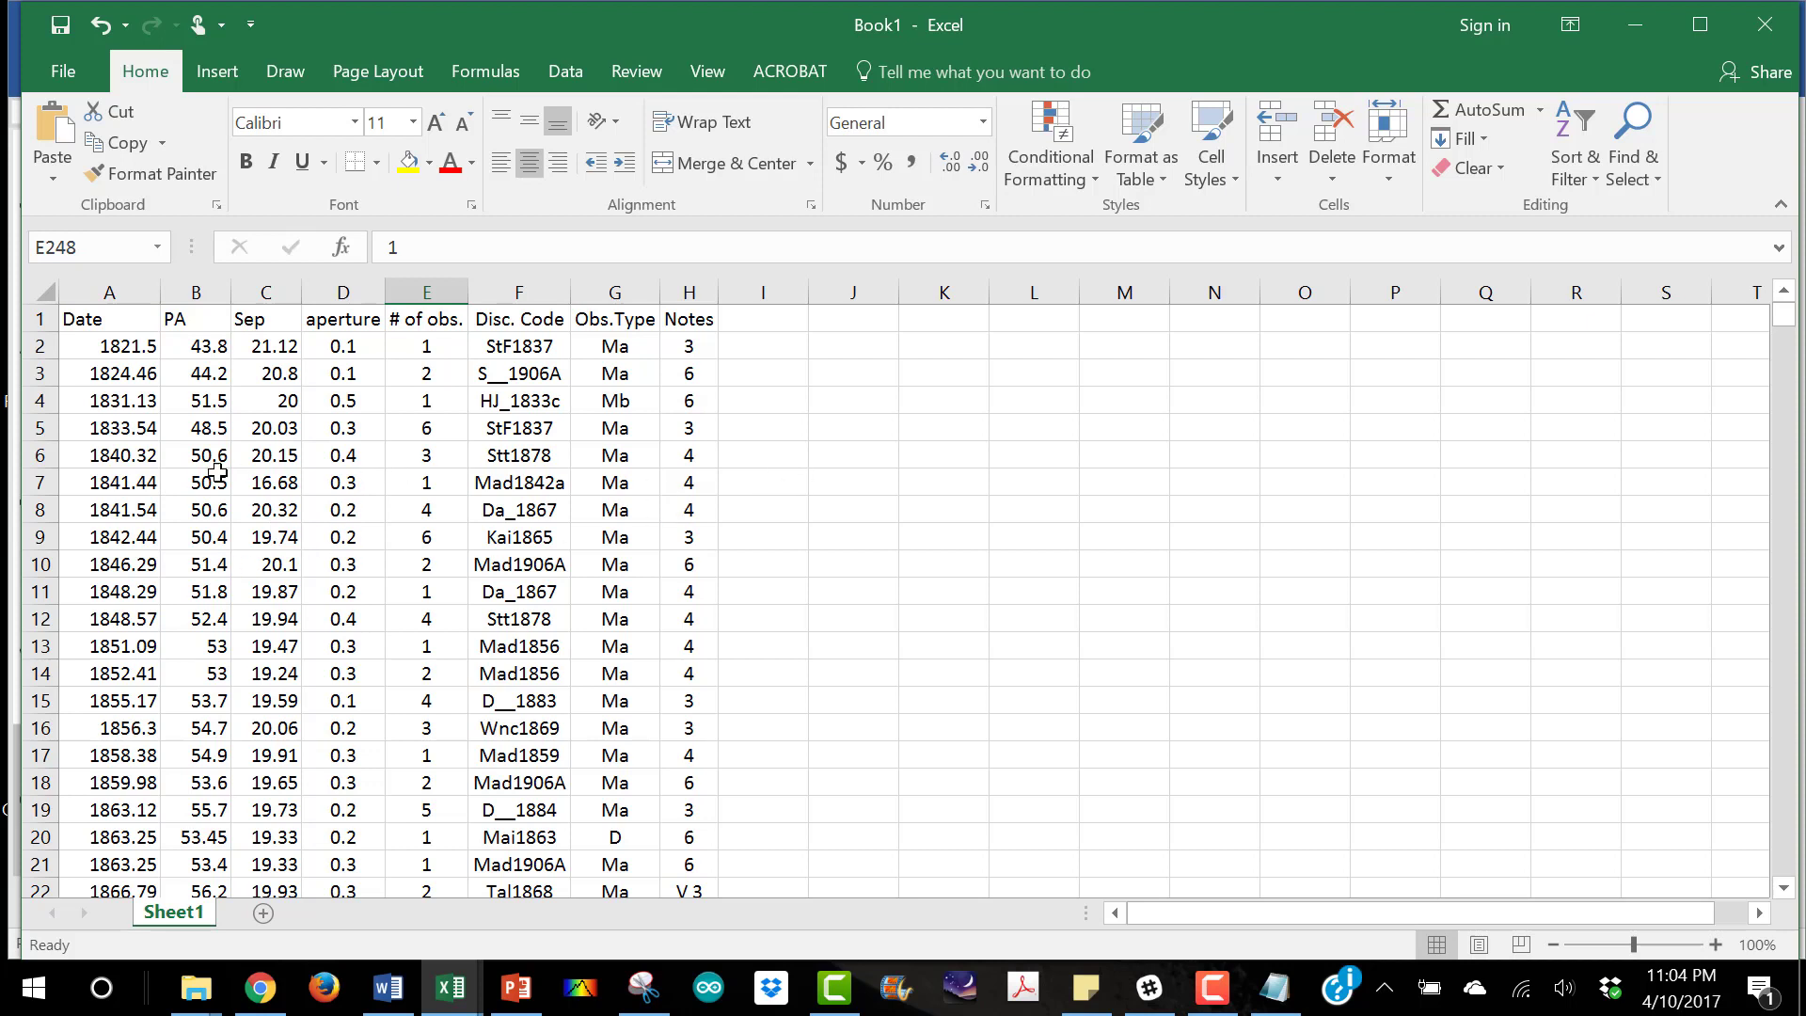
left_click(88, 287)
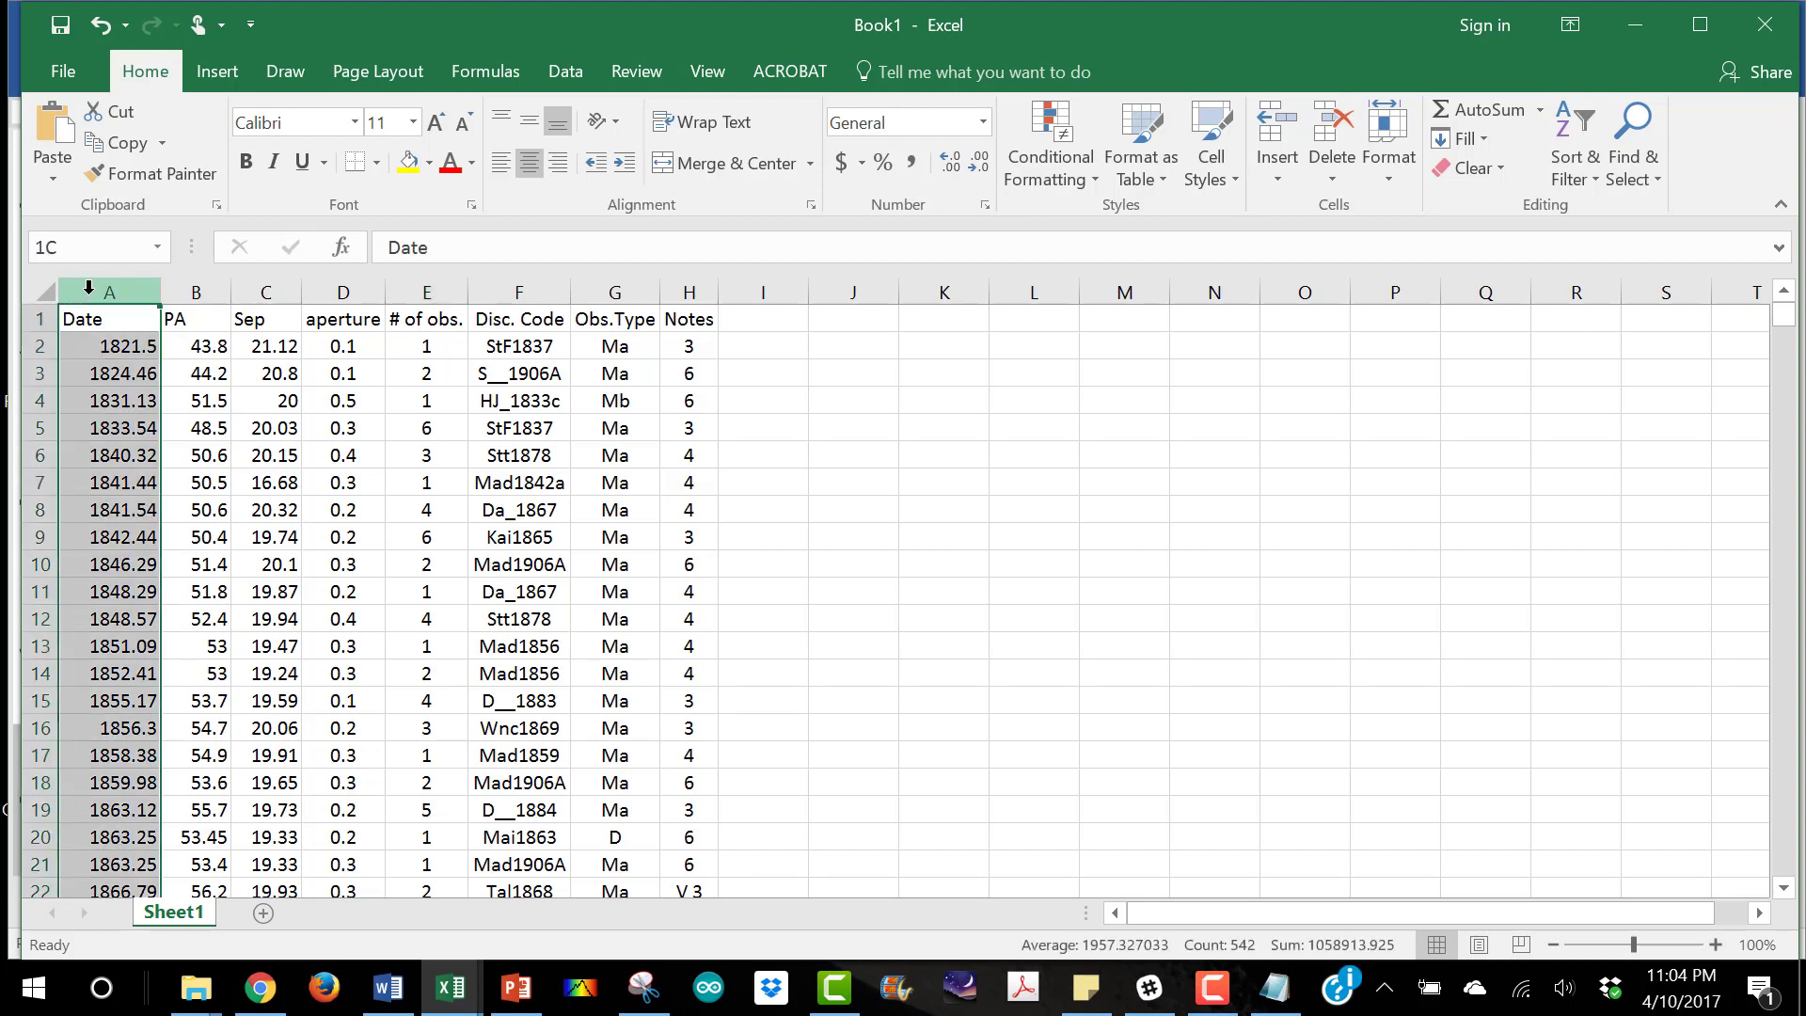
left_click_drag(129, 300, 173, 296)
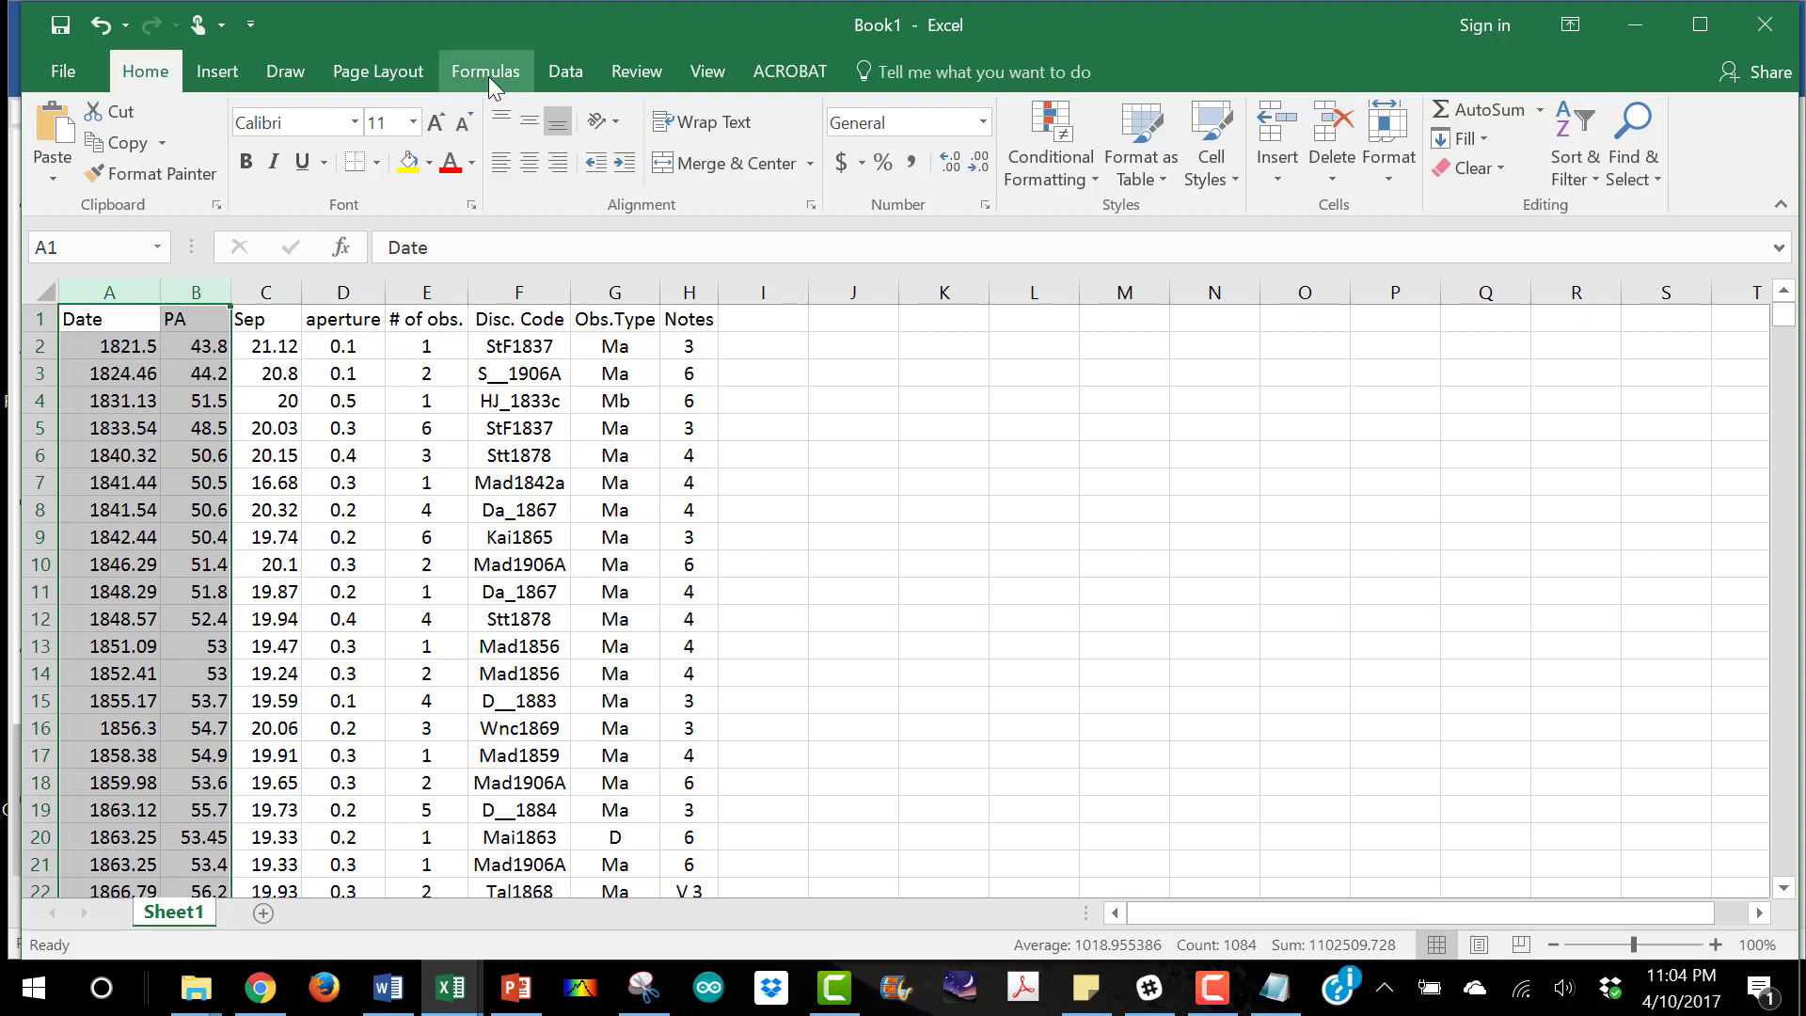
left_click(217, 71)
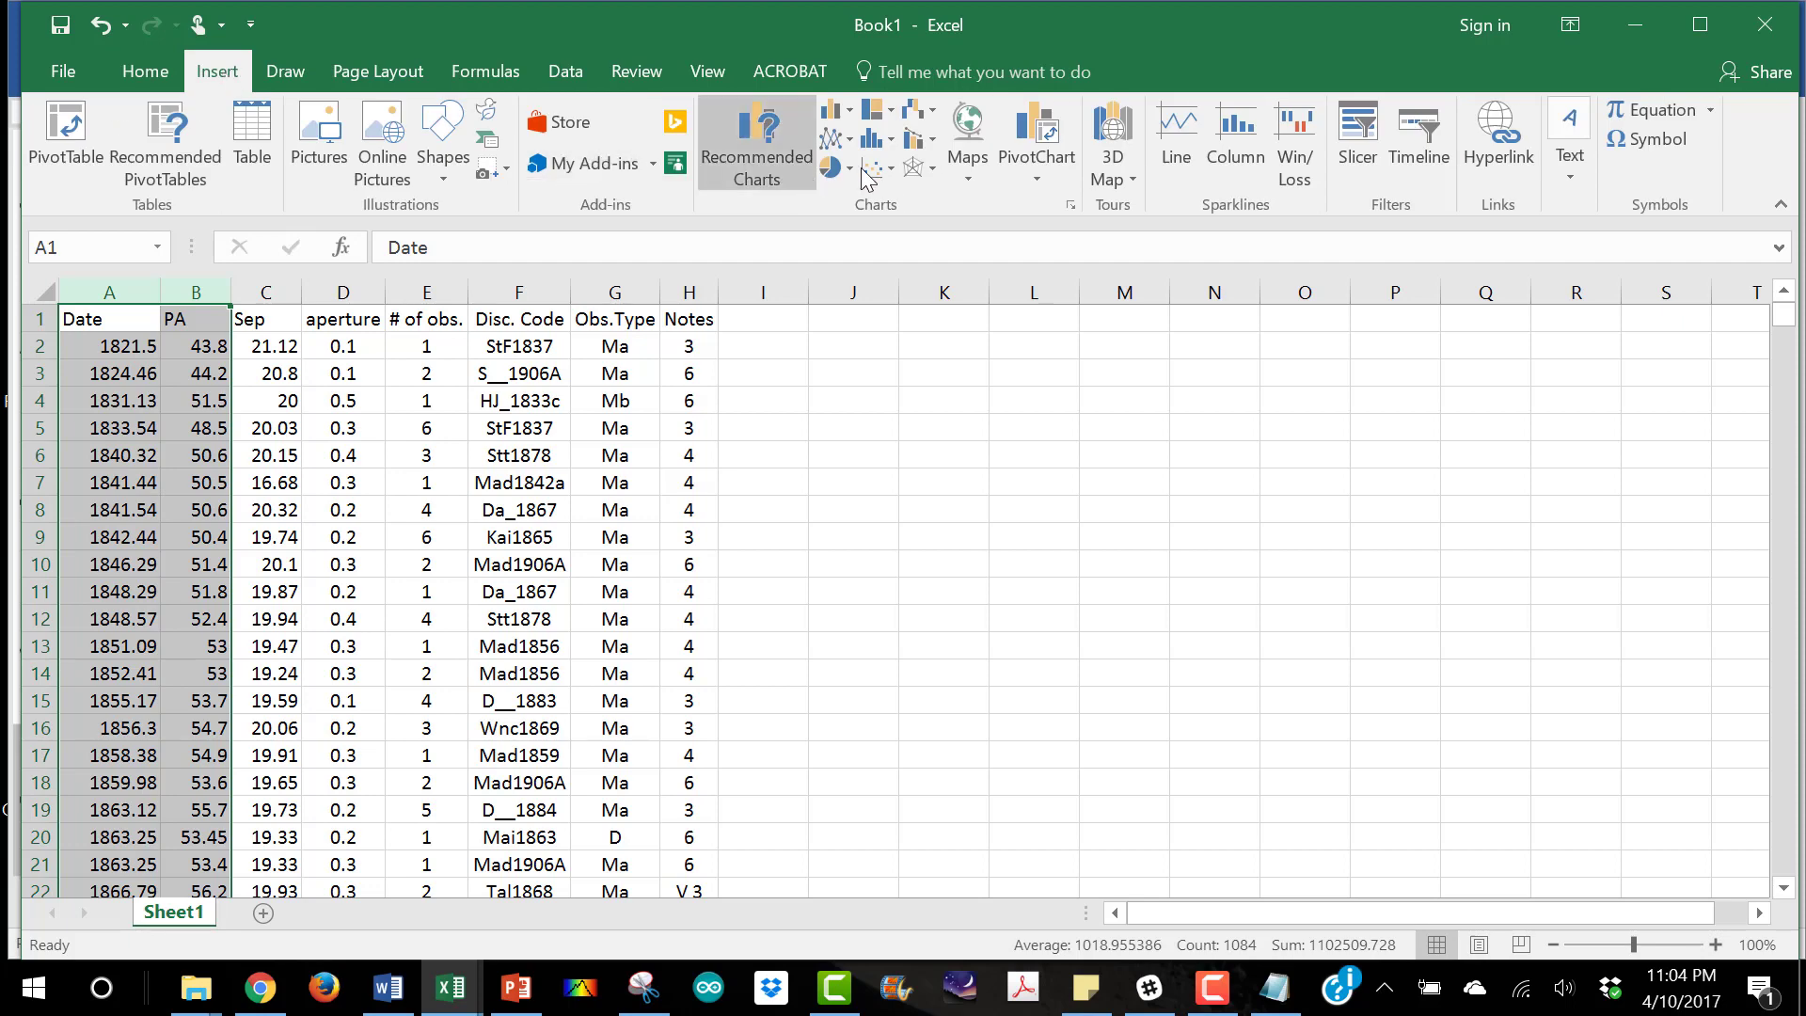
left_click(849, 141)
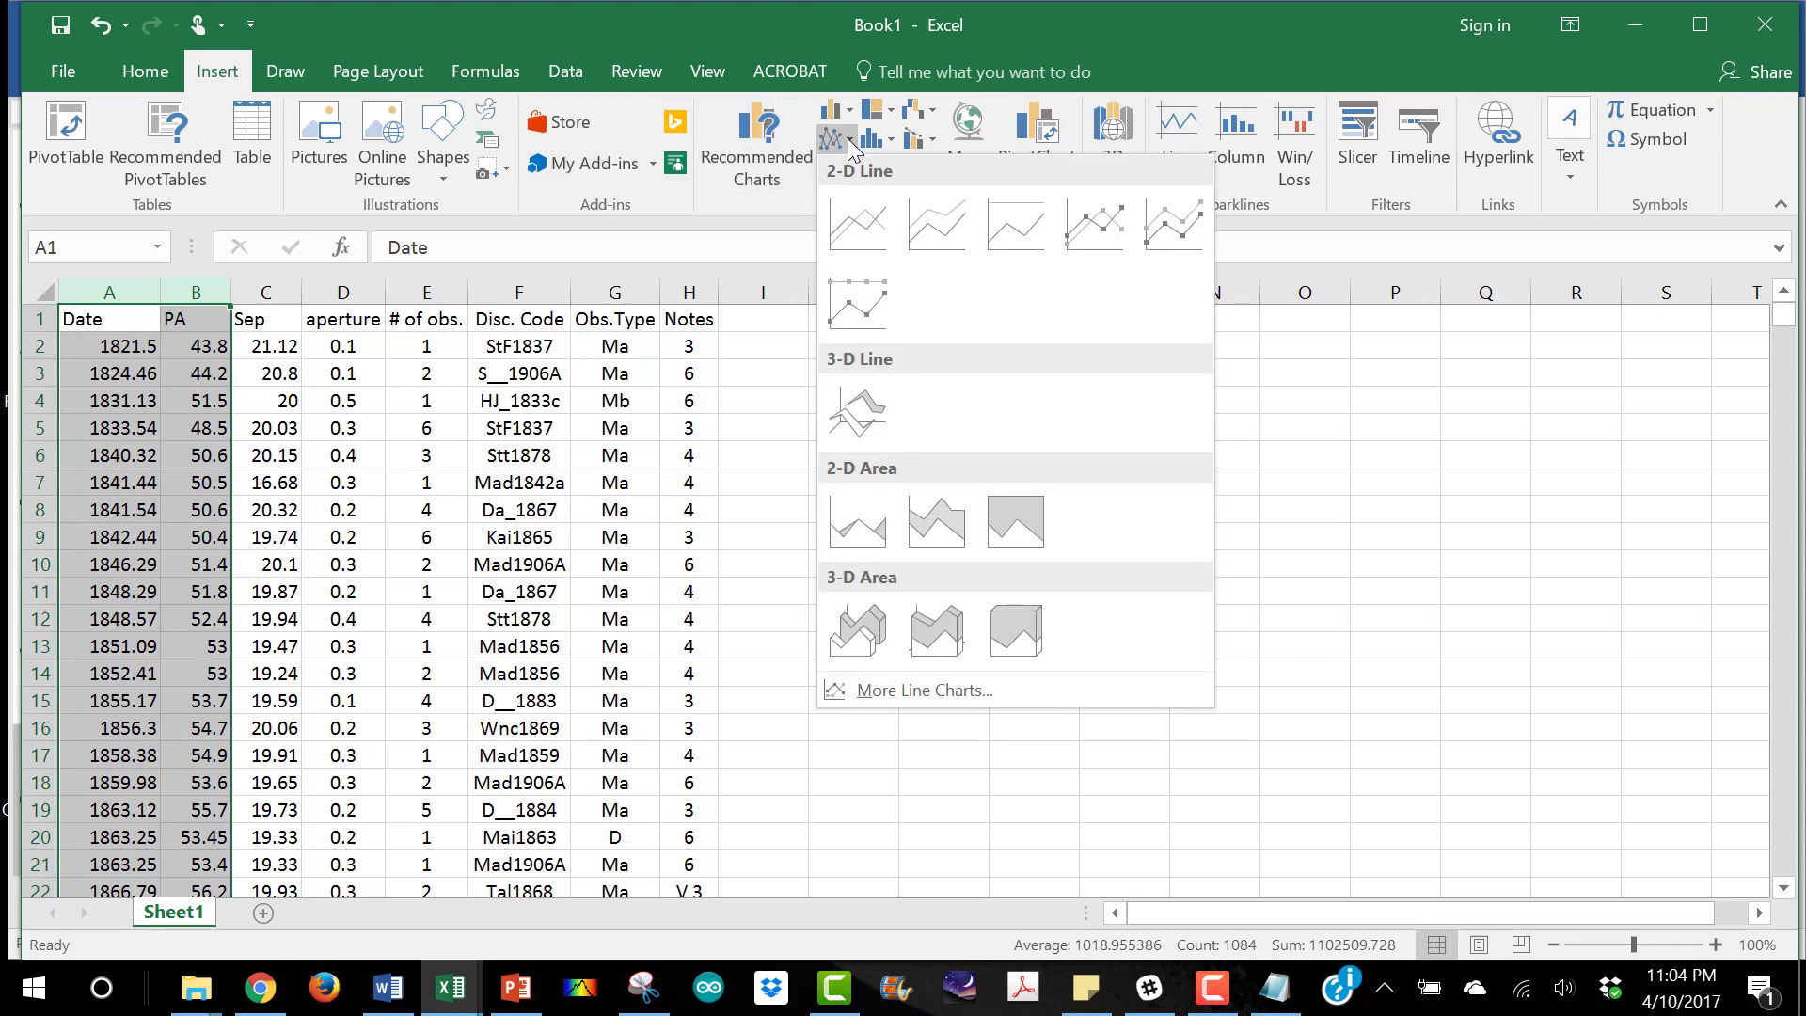
left_click(922, 694)
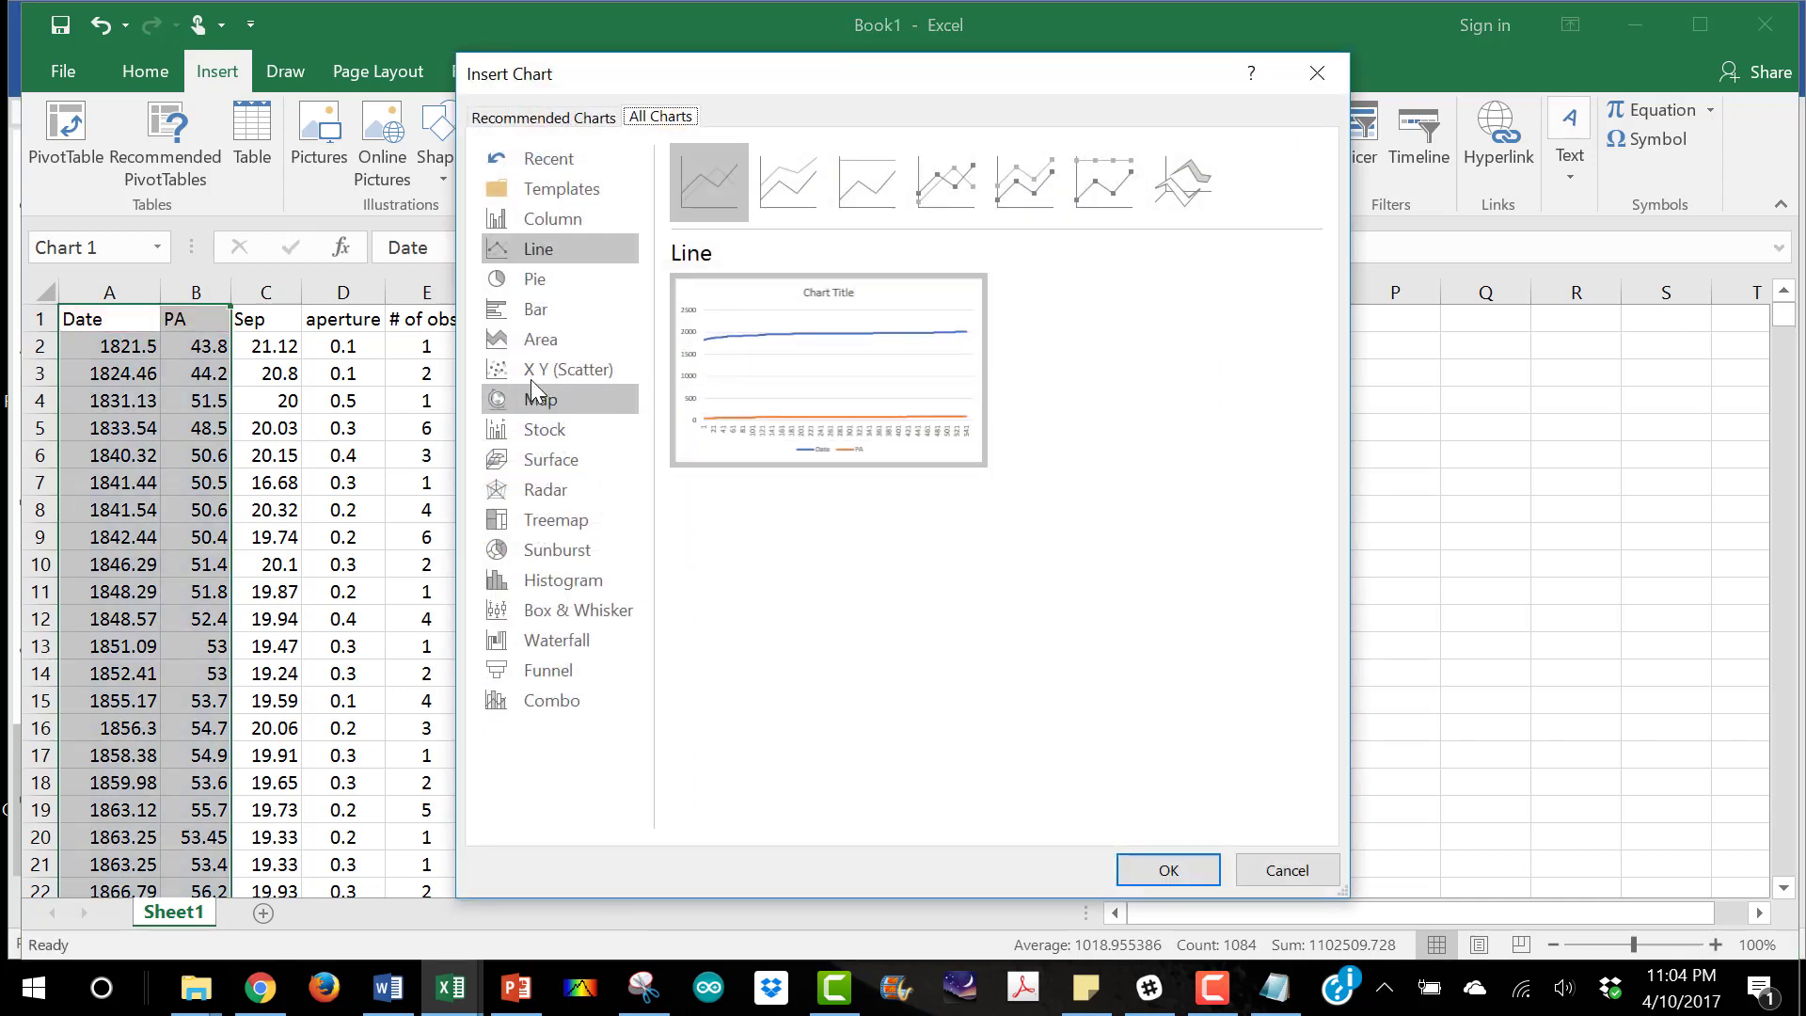
left_click(534, 370)
mouse_move(1007, 355)
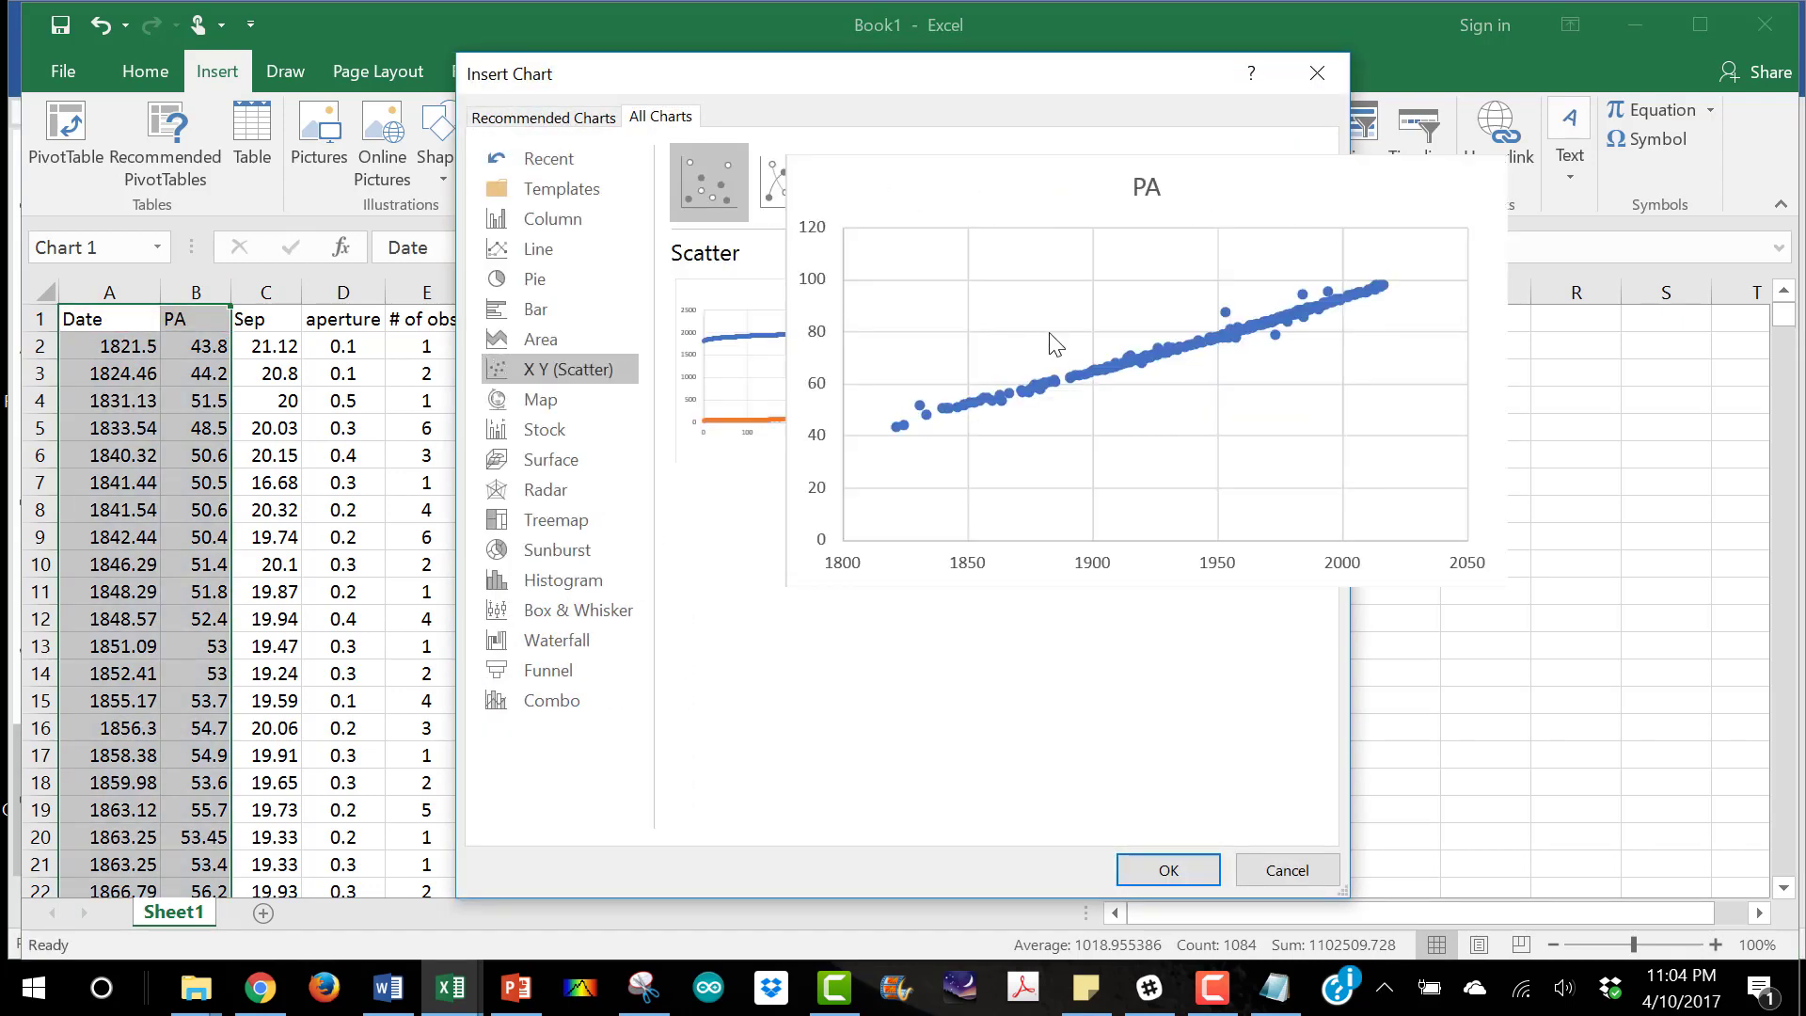
double_click(1047, 345)
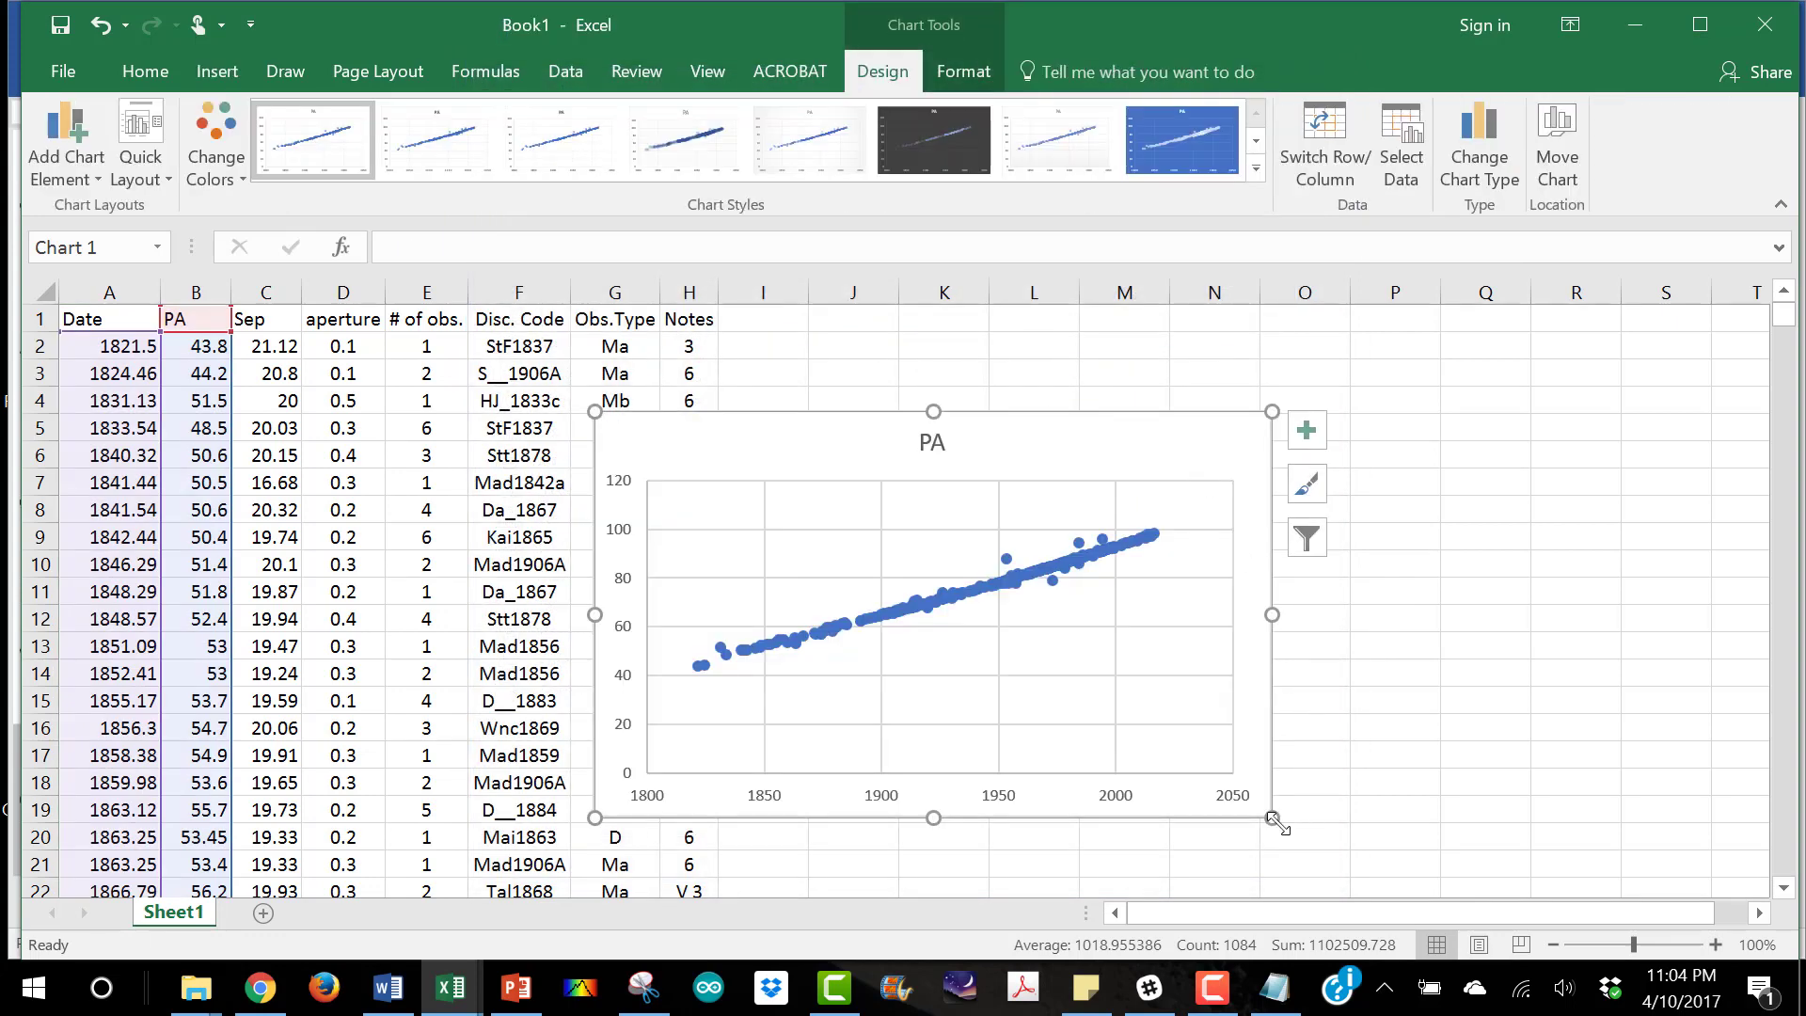
left_click_drag(1272, 818, 1596, 891)
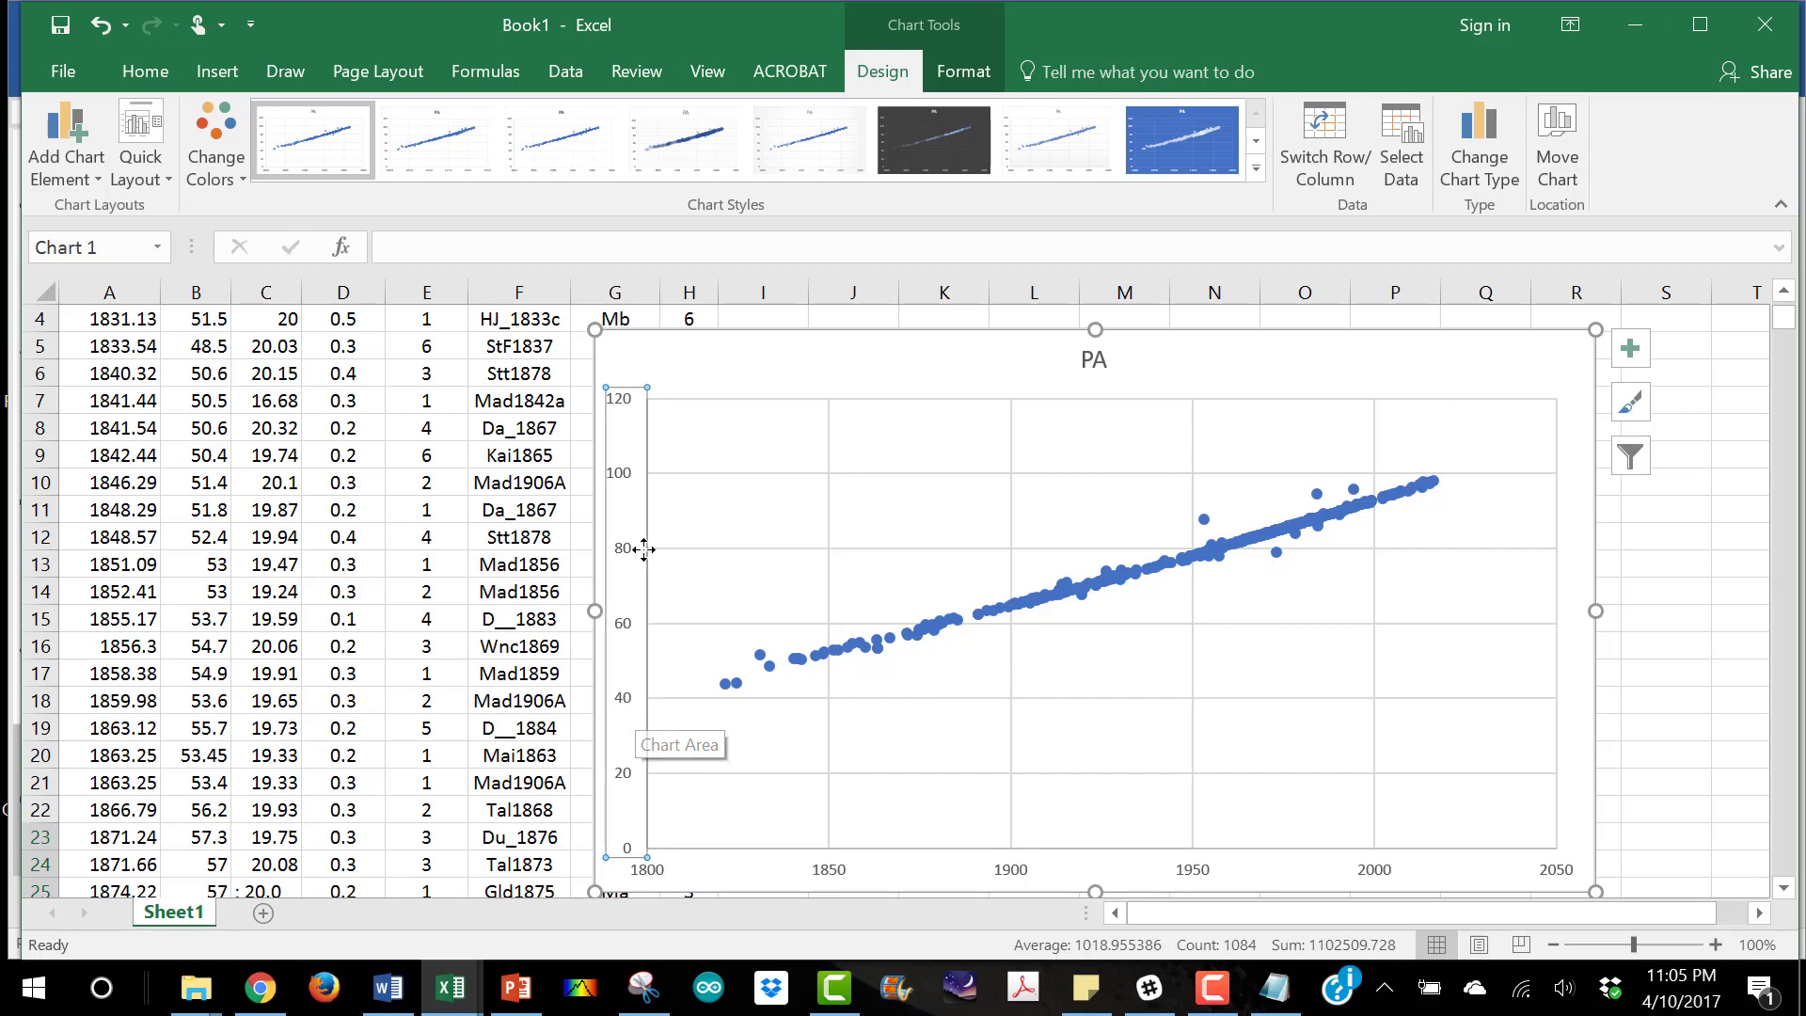
Set the PA chart's vertical axis bounds to a minimum of 40 and a maximum of 100
double_click(632, 633)
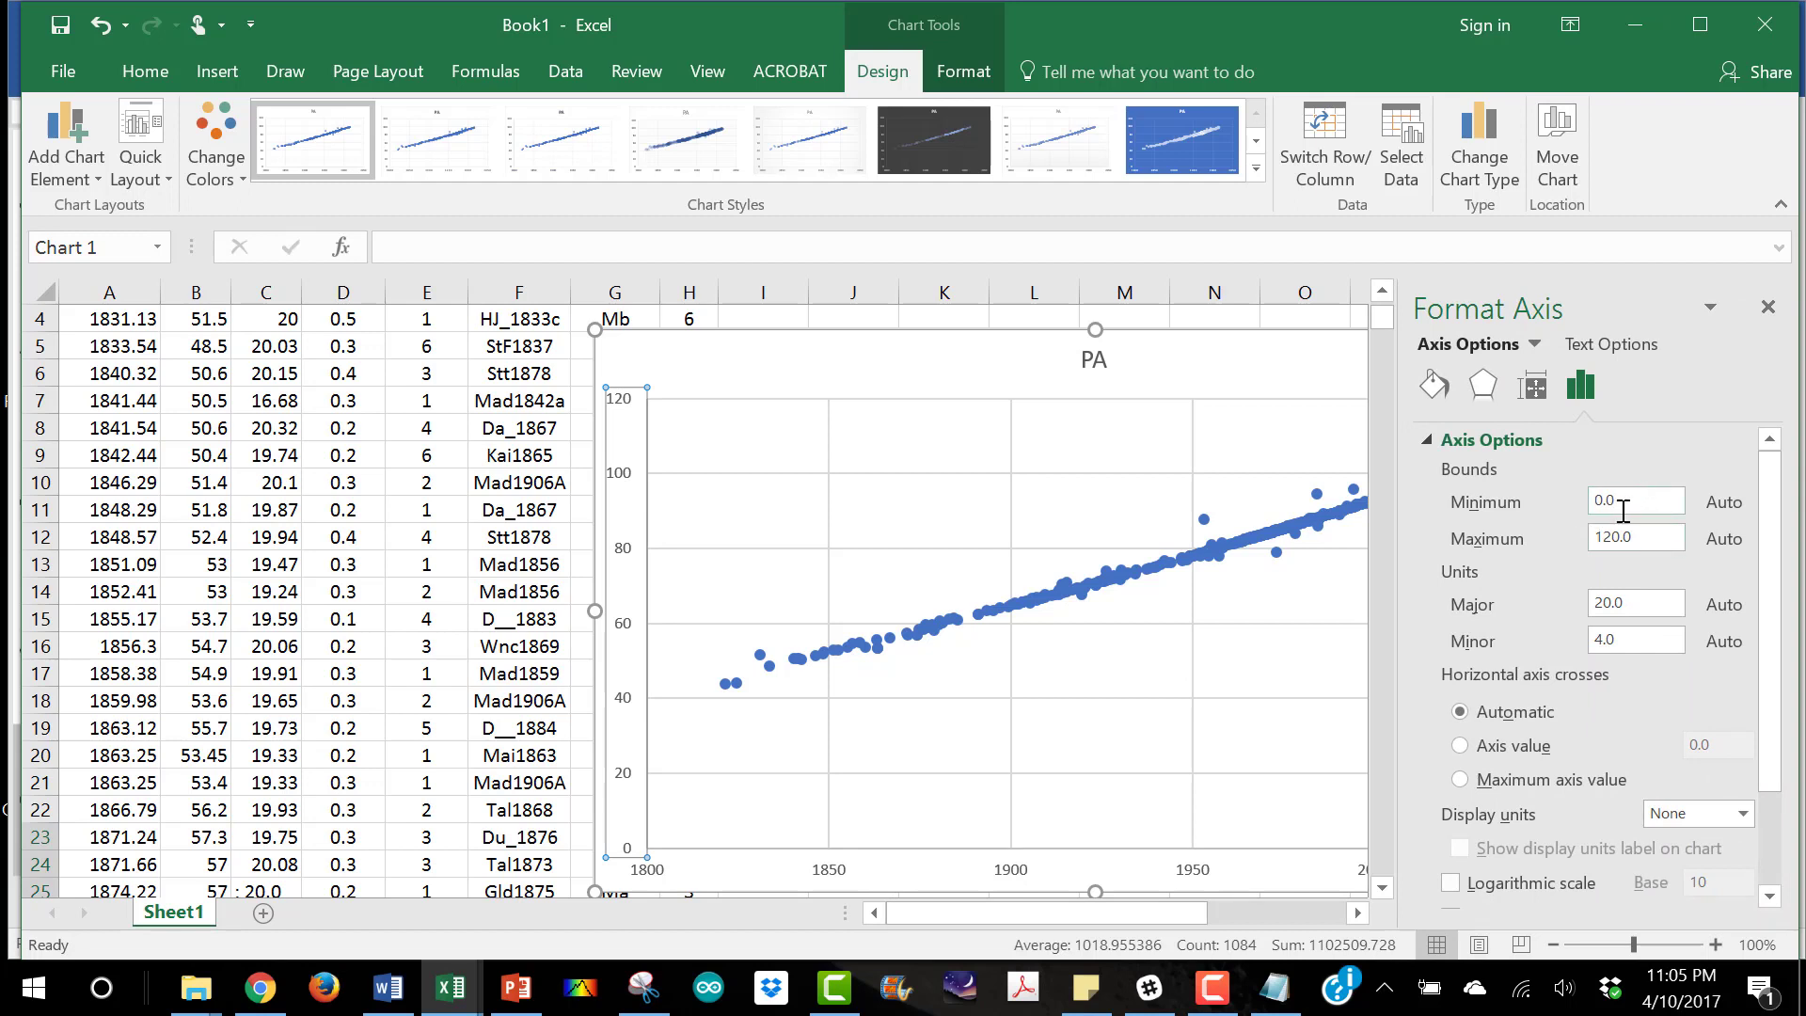
left_click_drag(1623, 511, 1584, 499)
type("4")
key("Tab")
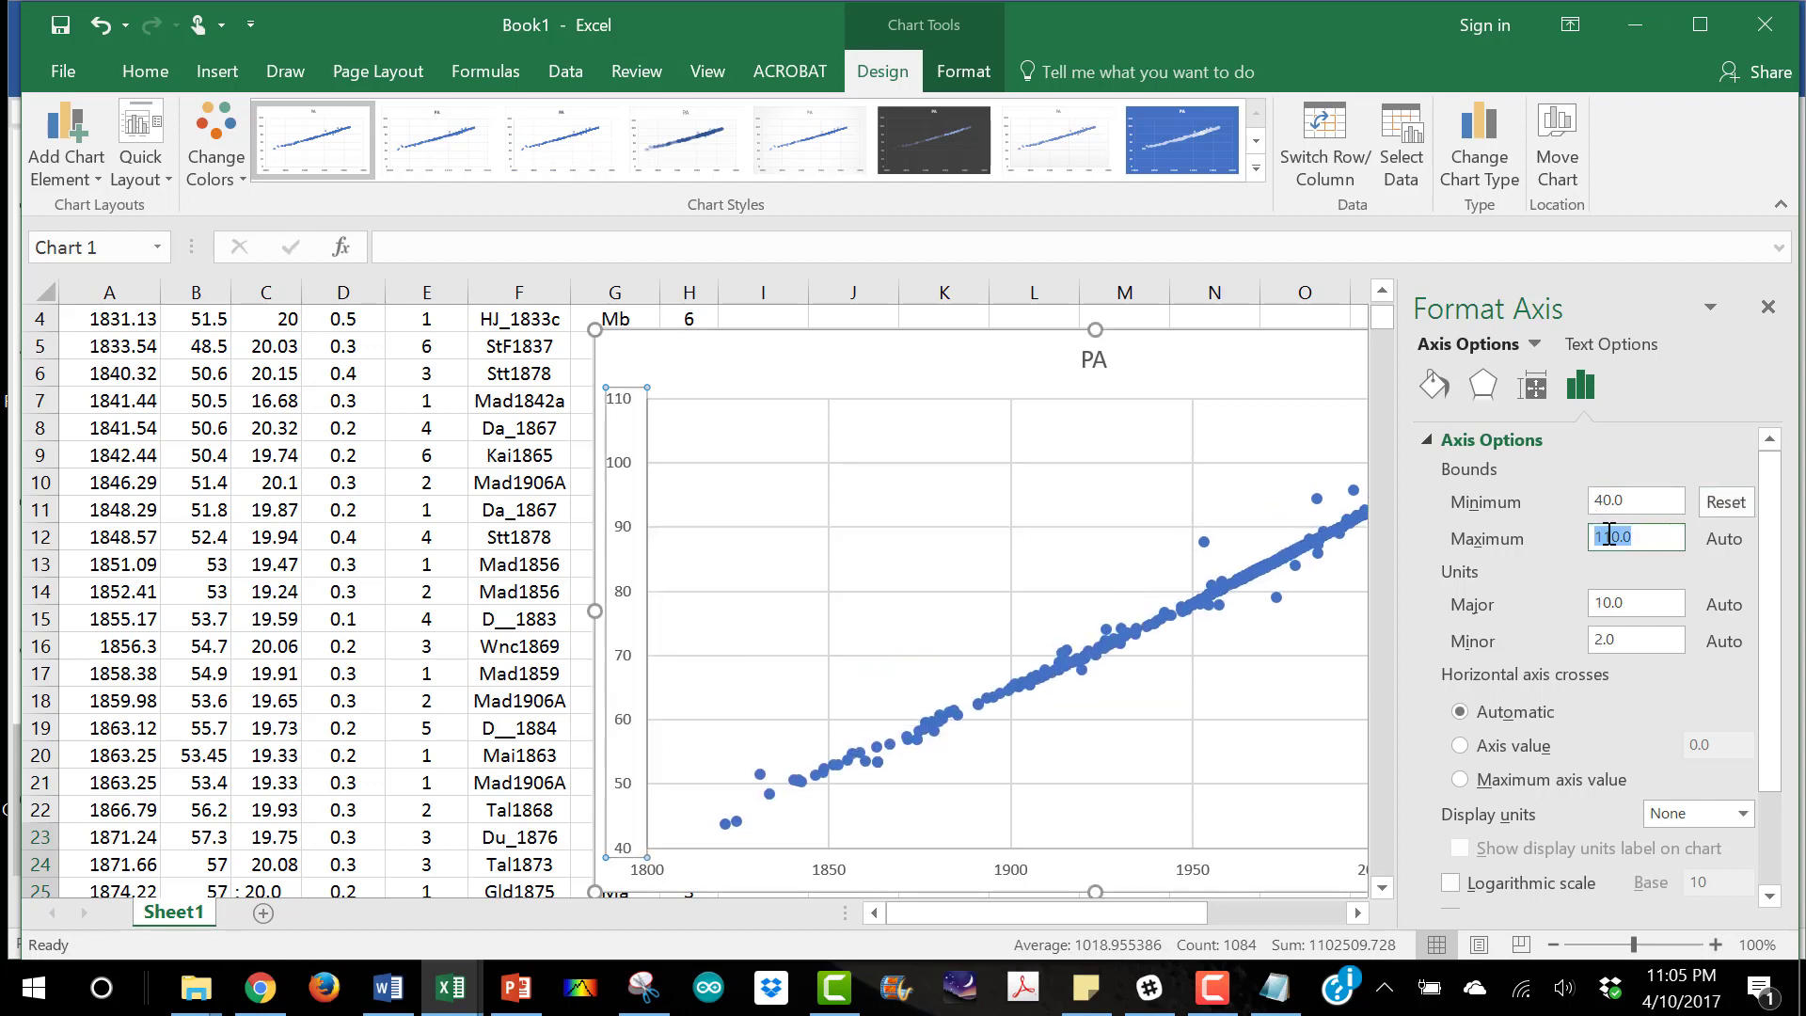
left_click(1611, 535)
scroll(1560, 762, "down", 3)
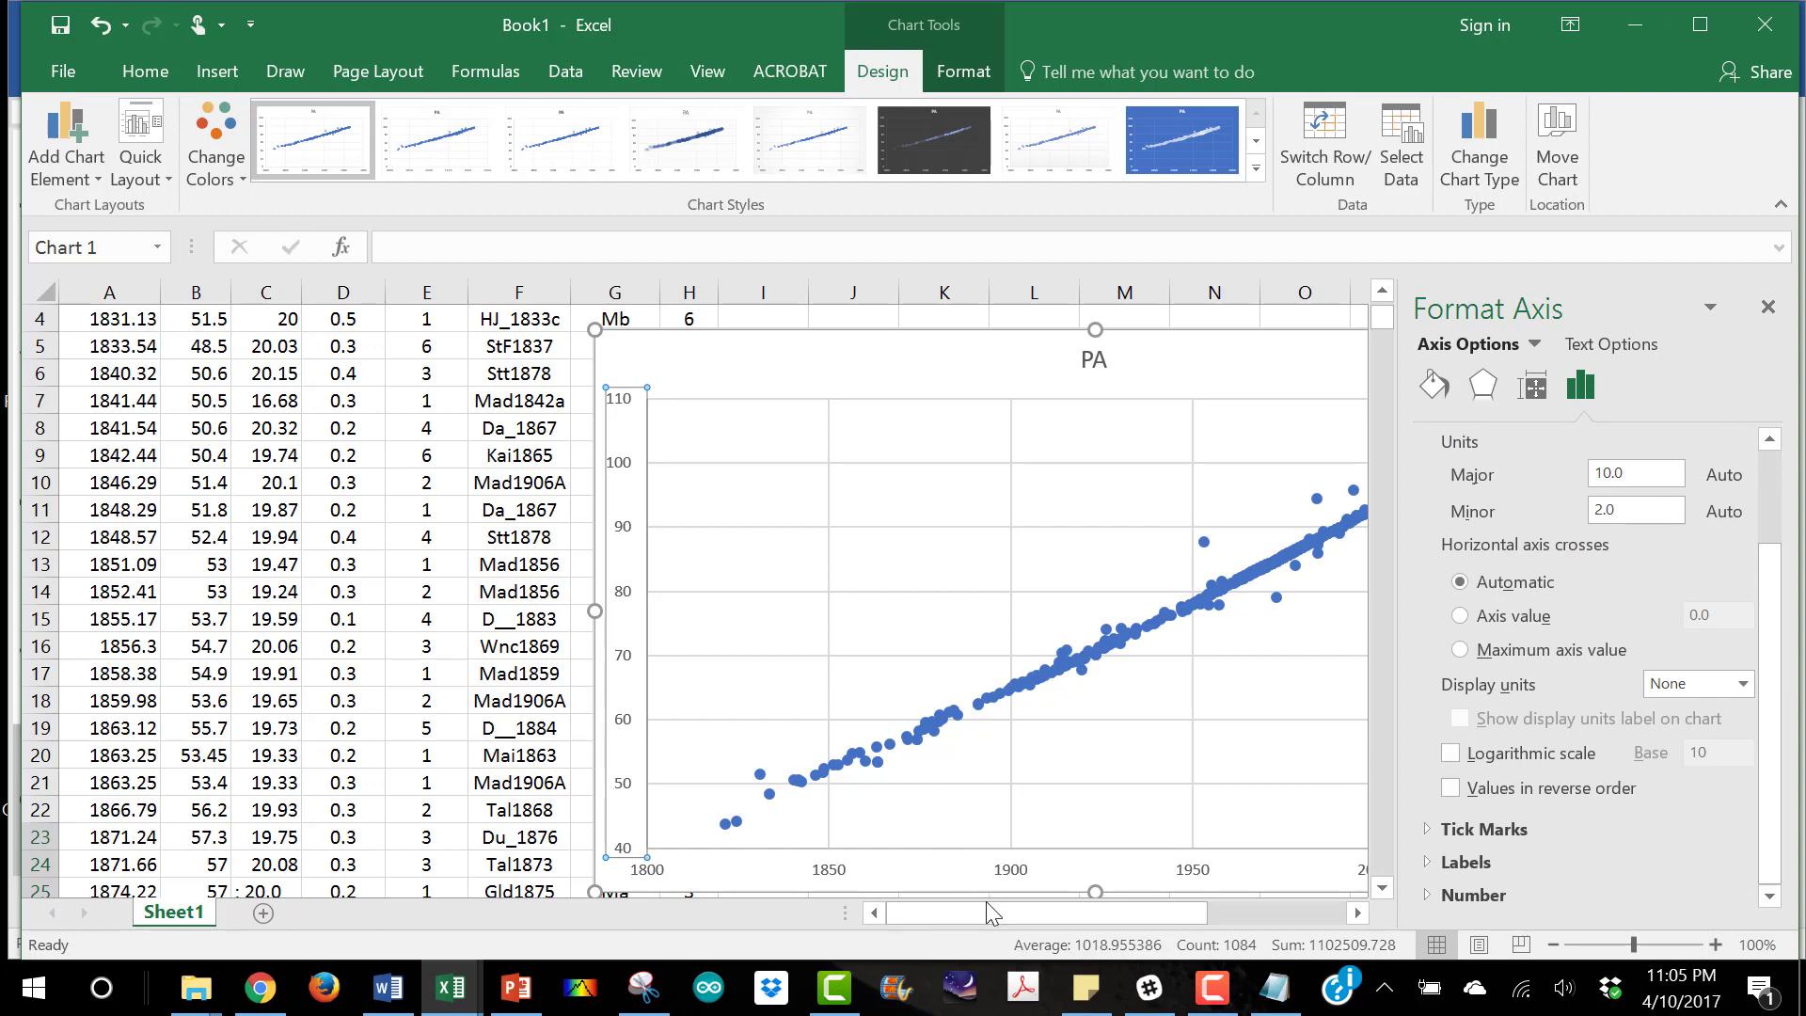
Set the PA chart's horizontal date axis bounds to a minimum of 1810 and a maximum of 2025
left_click(1010, 879)
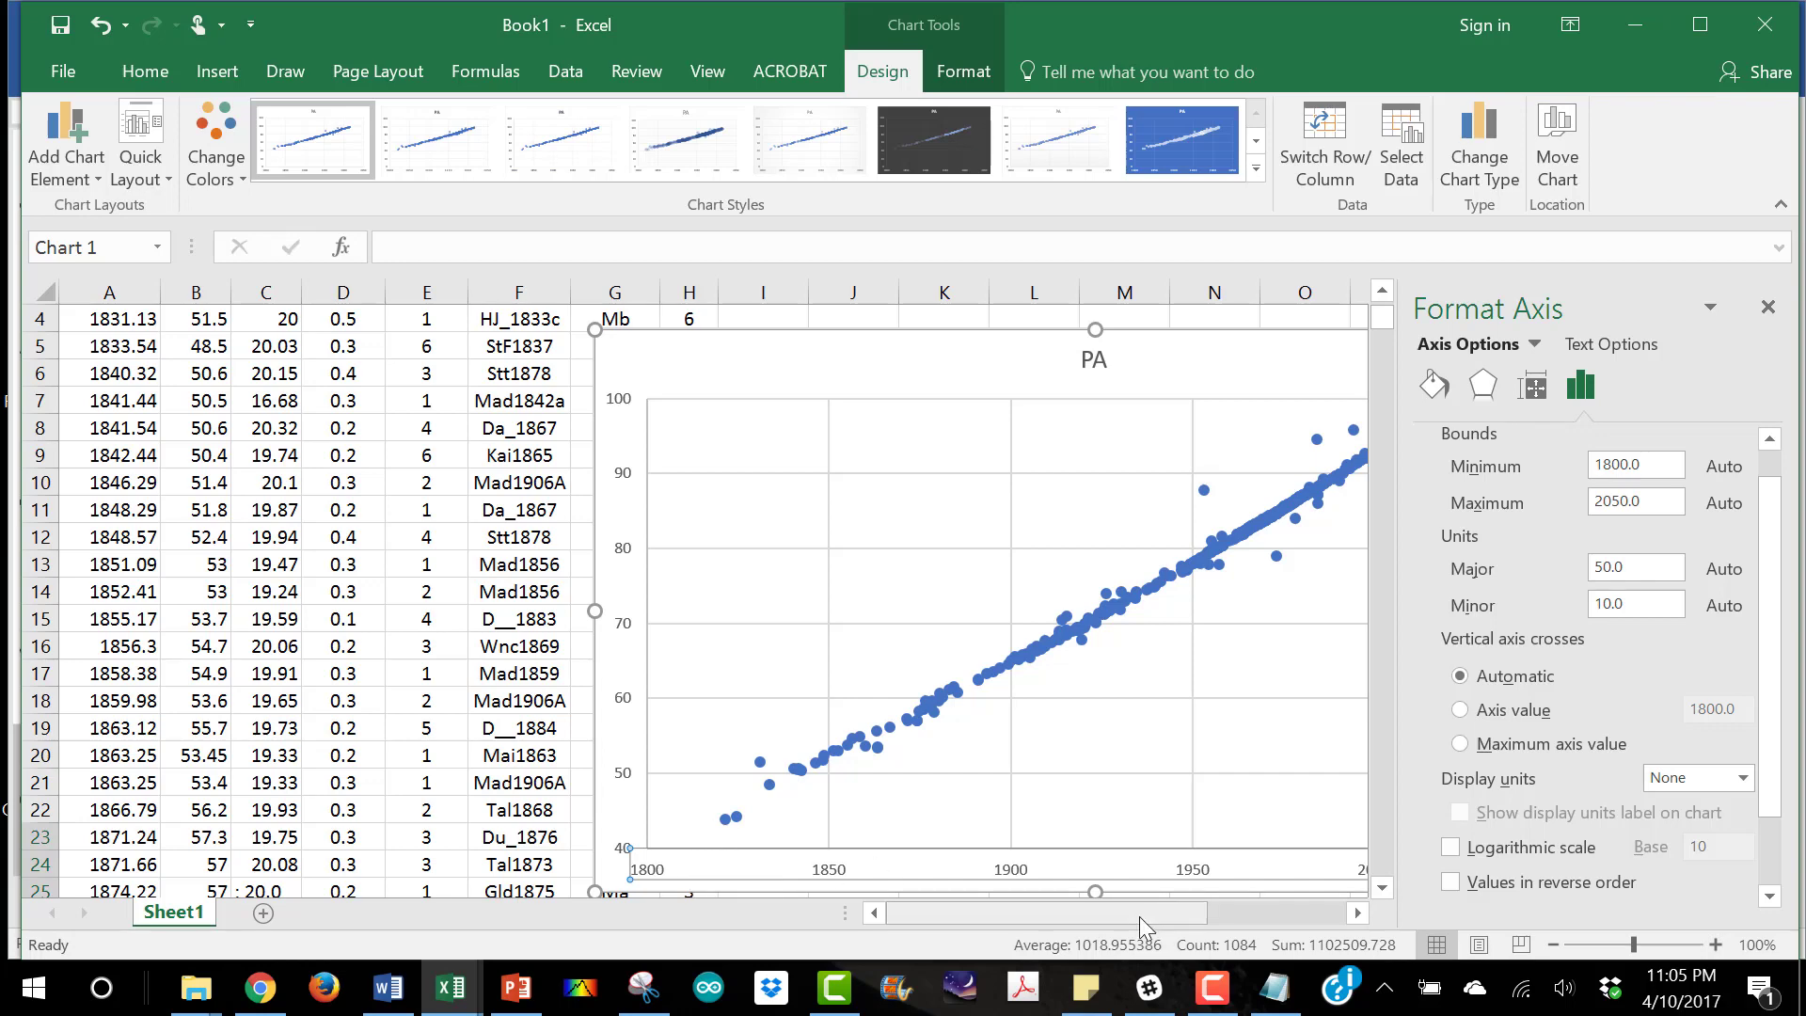
left_click_drag(1074, 915, 1170, 920)
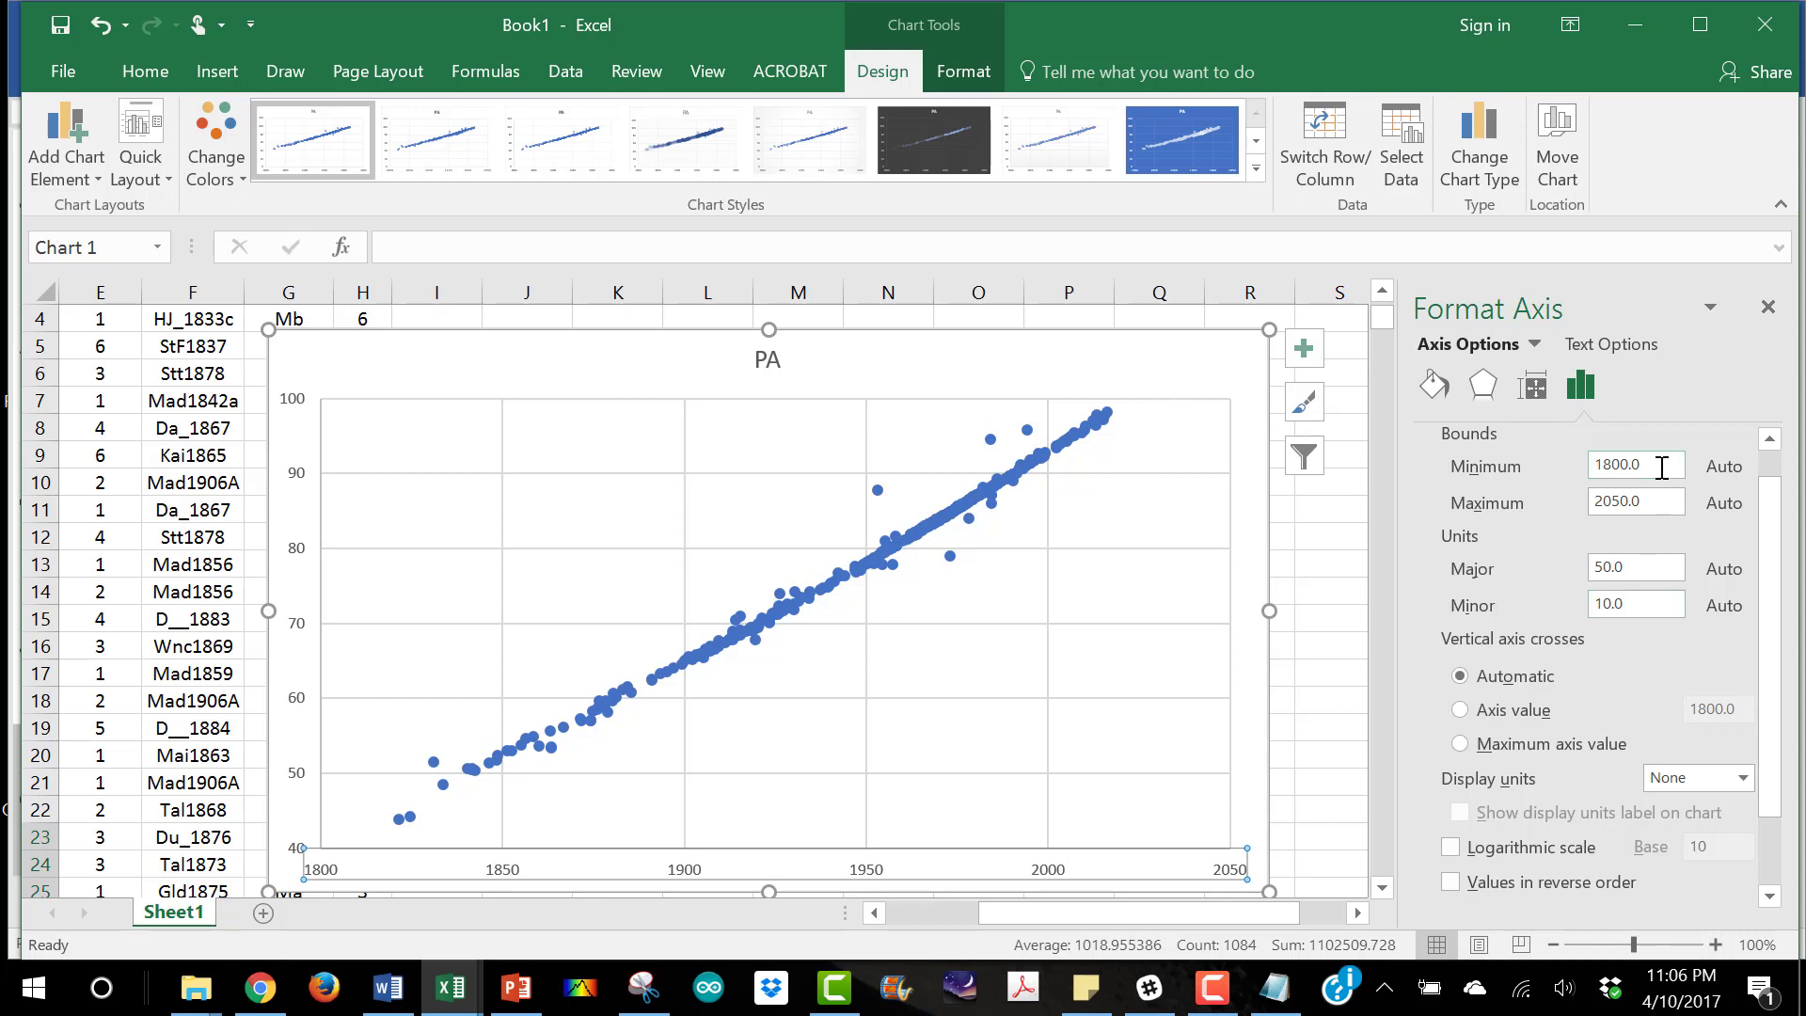
left_click(1614, 464)
left_click_drag(1615, 507, 1628, 507)
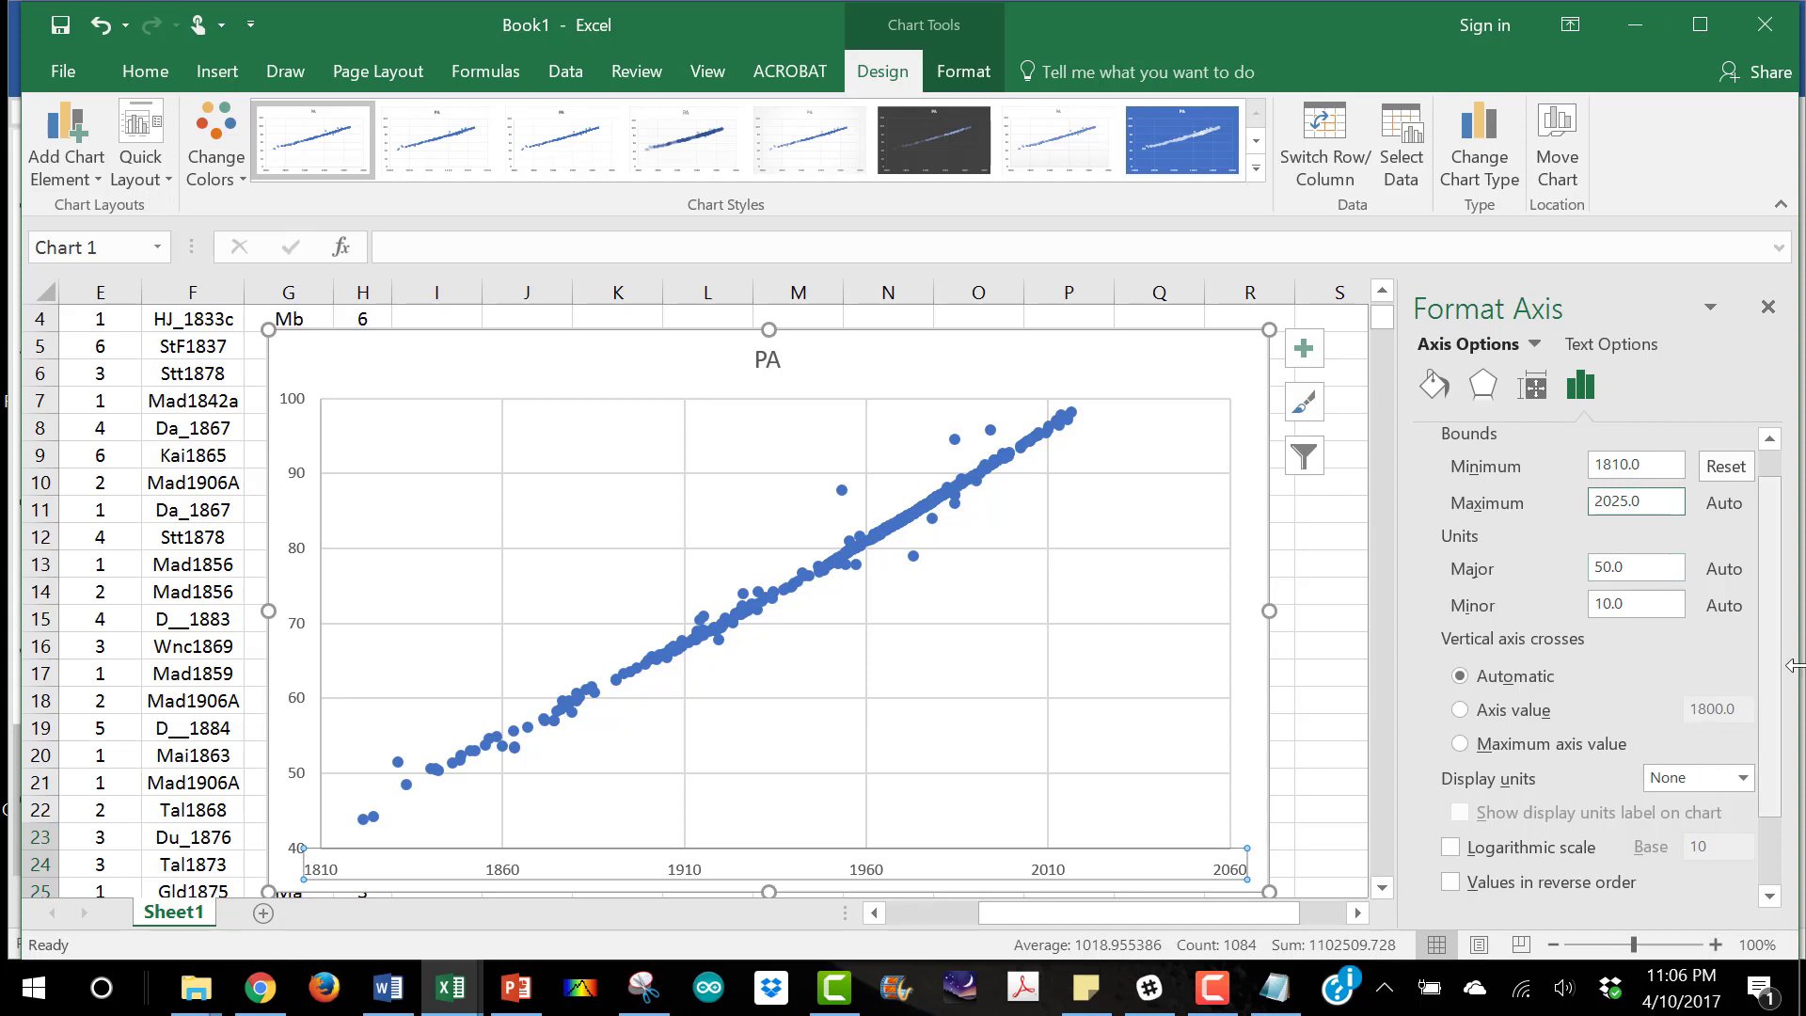
left_click_drag(1773, 621, 1785, 713)
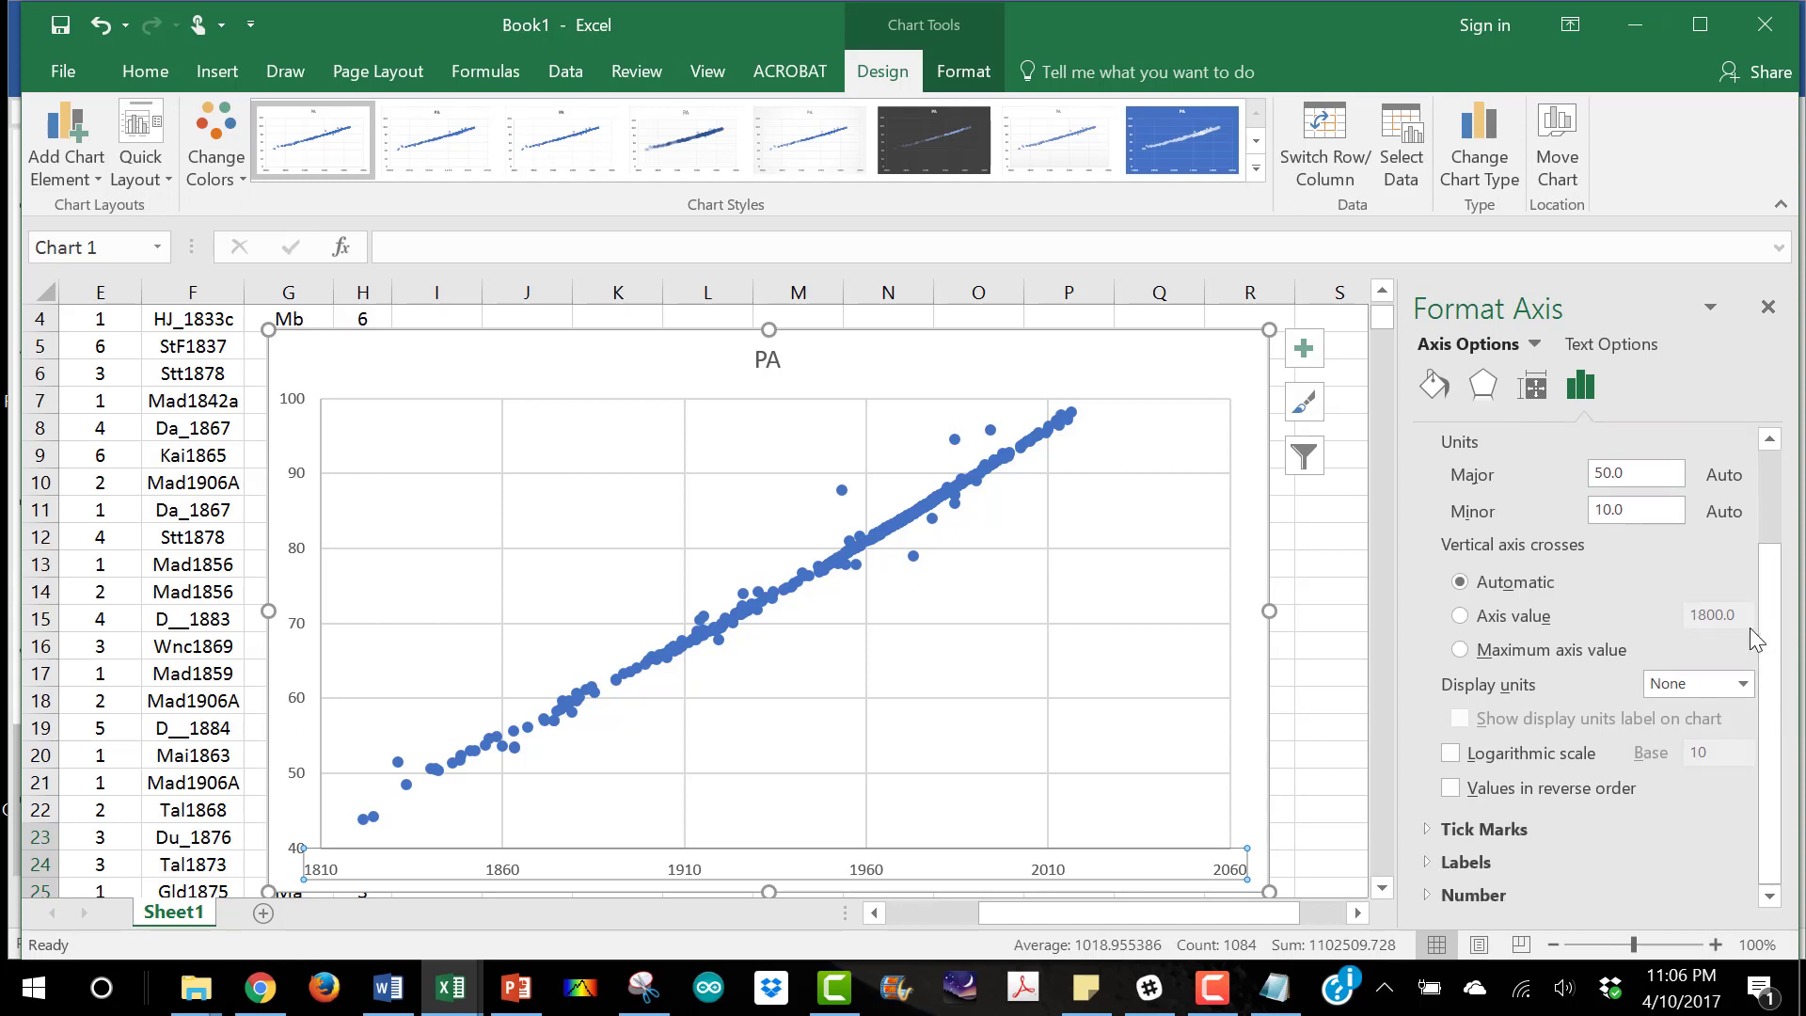
left_click(1643, 517)
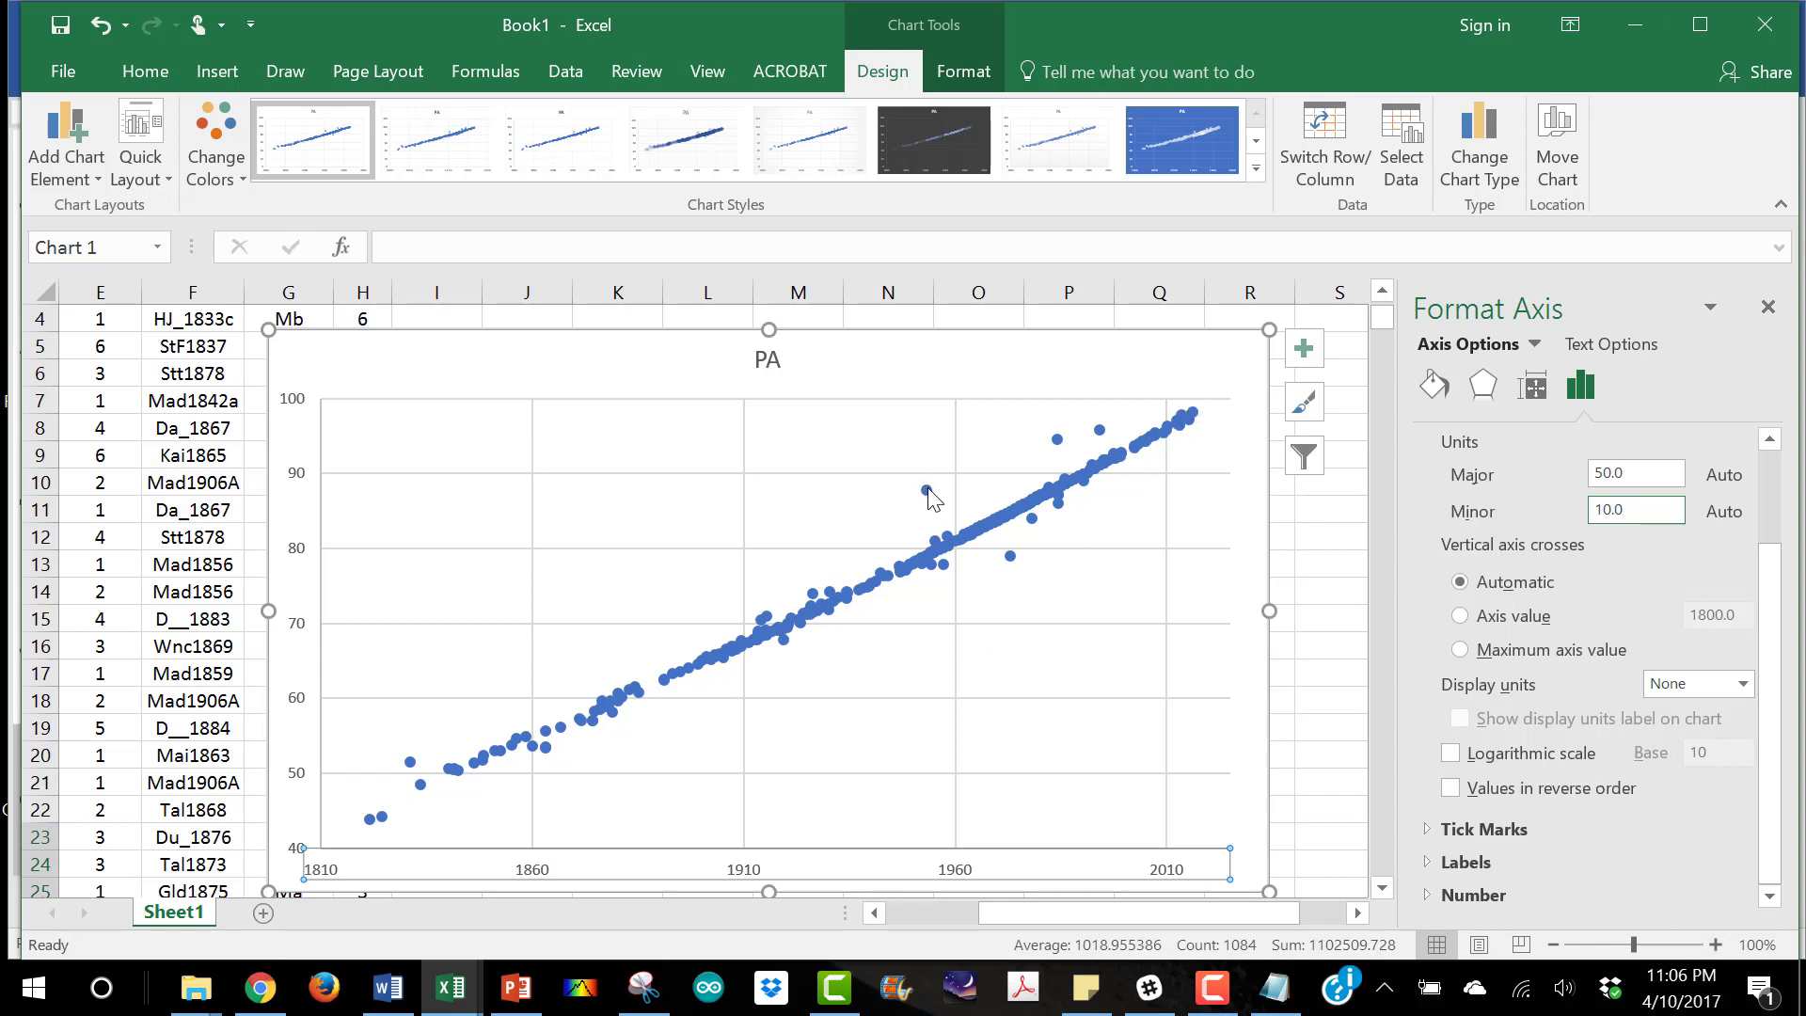
Inspect the coordinates of the outlying points and the most recent point on the PA chart
mouse_move(927, 491)
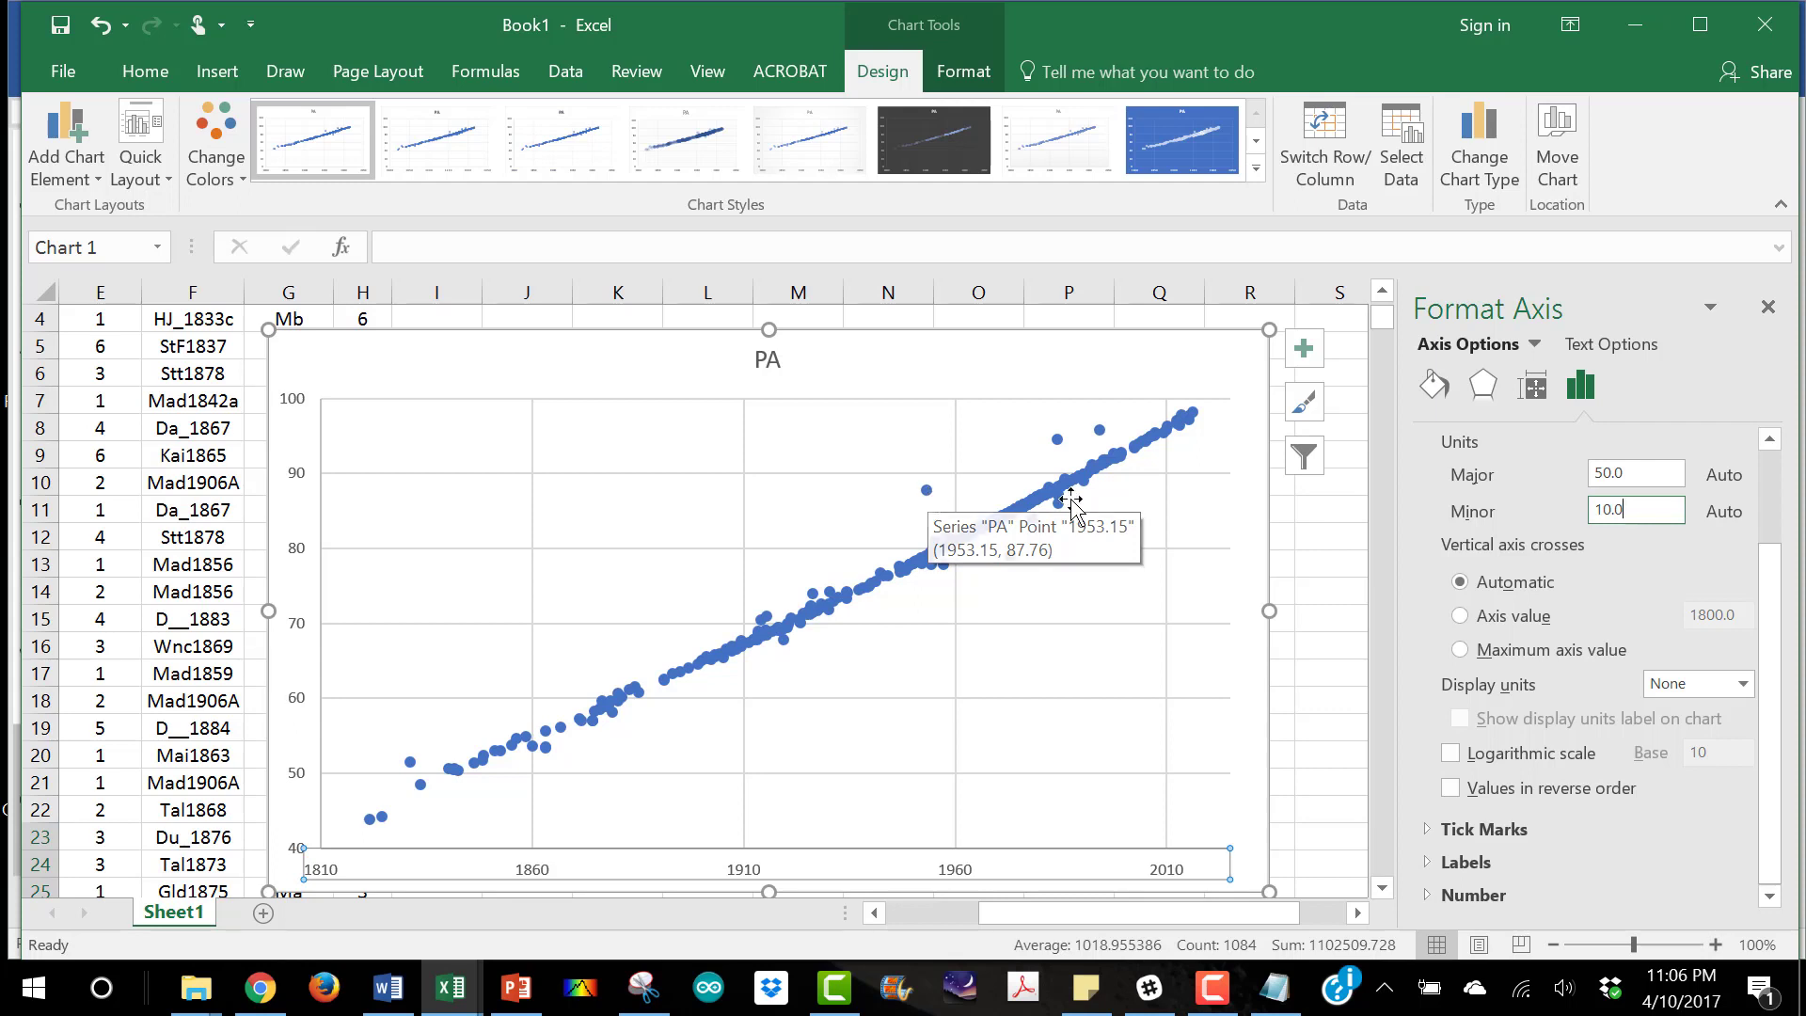
mouse_move(1057, 444)
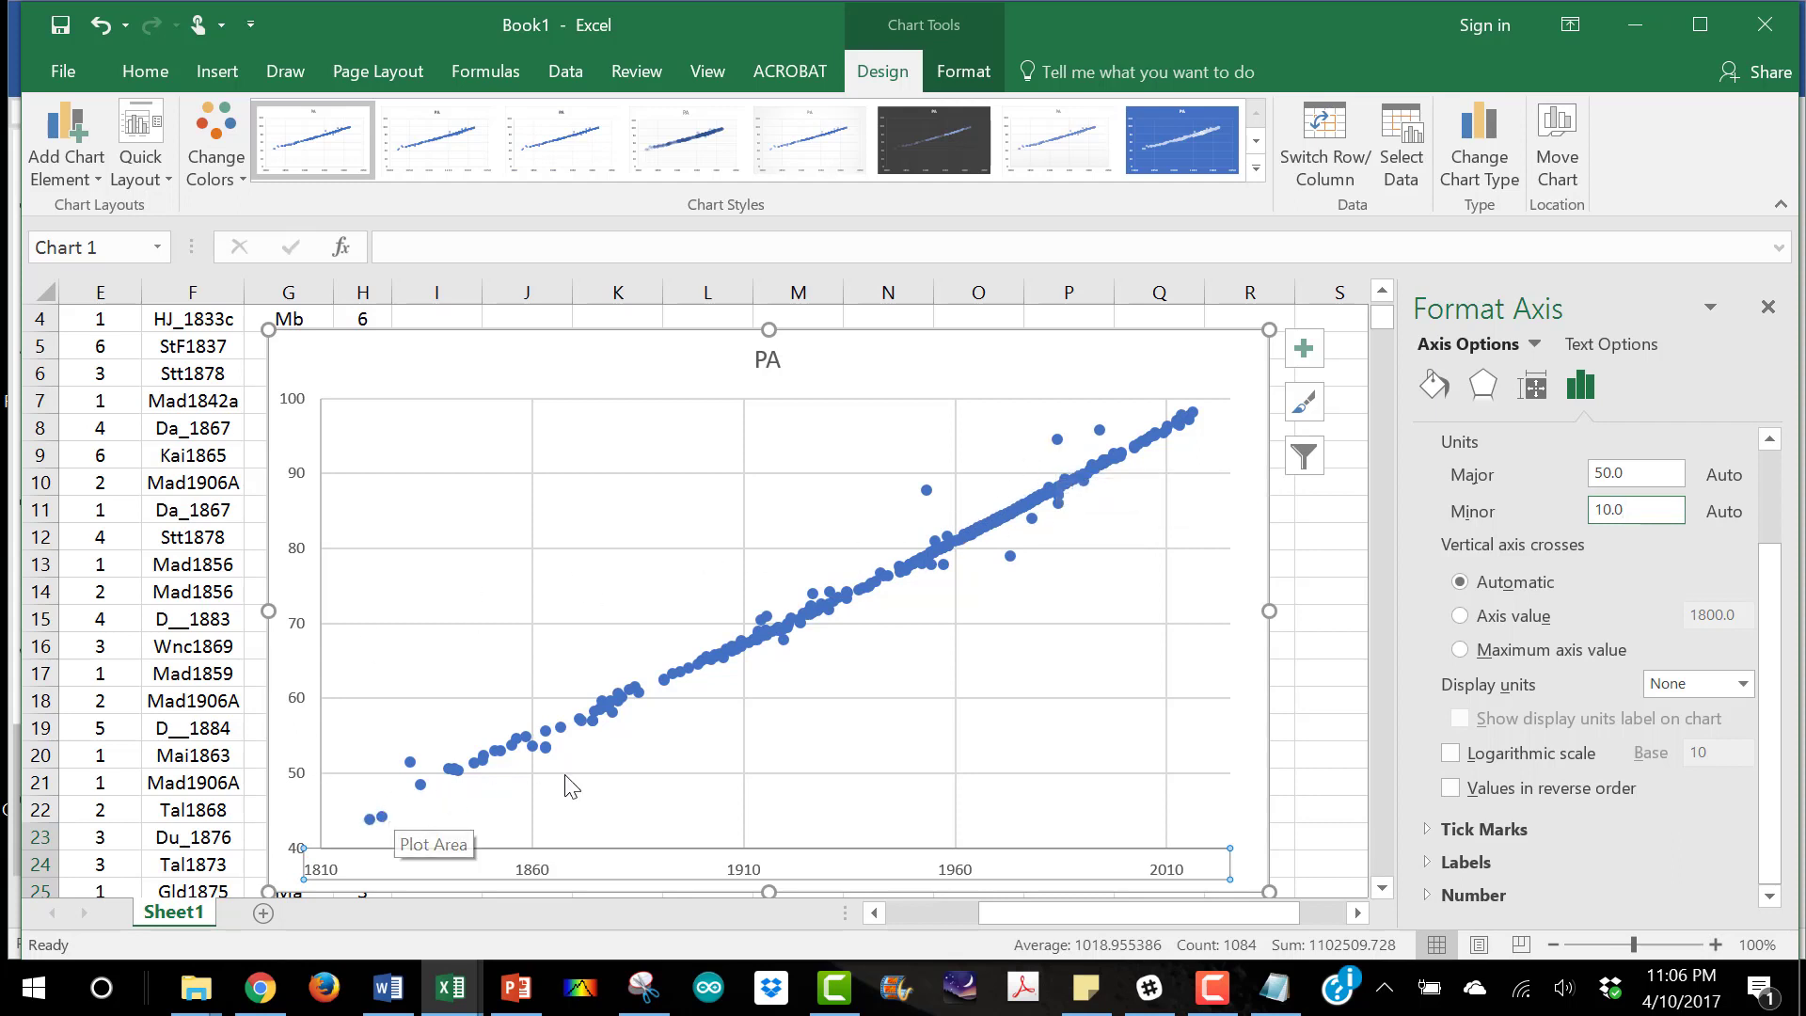
mouse_move(1193, 417)
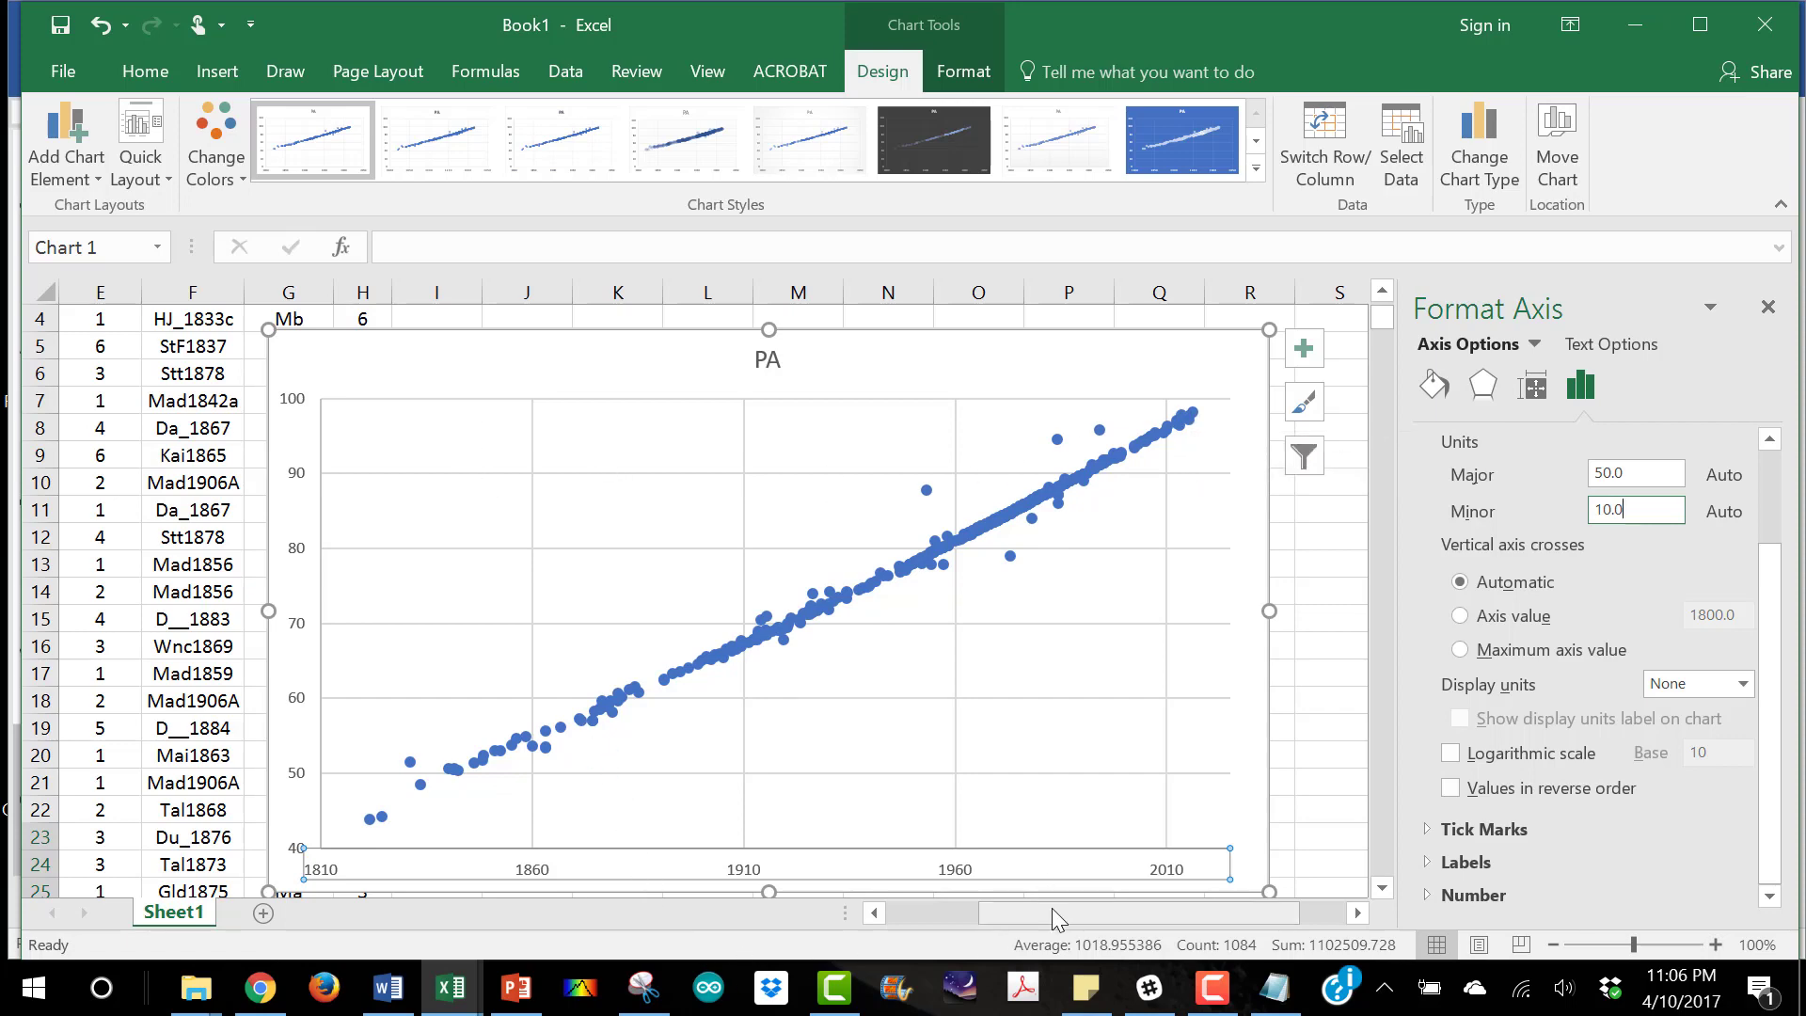
Insert an XY scatter chart of Sep against PA from columns B and C, and enlarge it over the PA chart
left_click_drag(1052, 907, 865, 922)
scroll(128, 414, "up", 1)
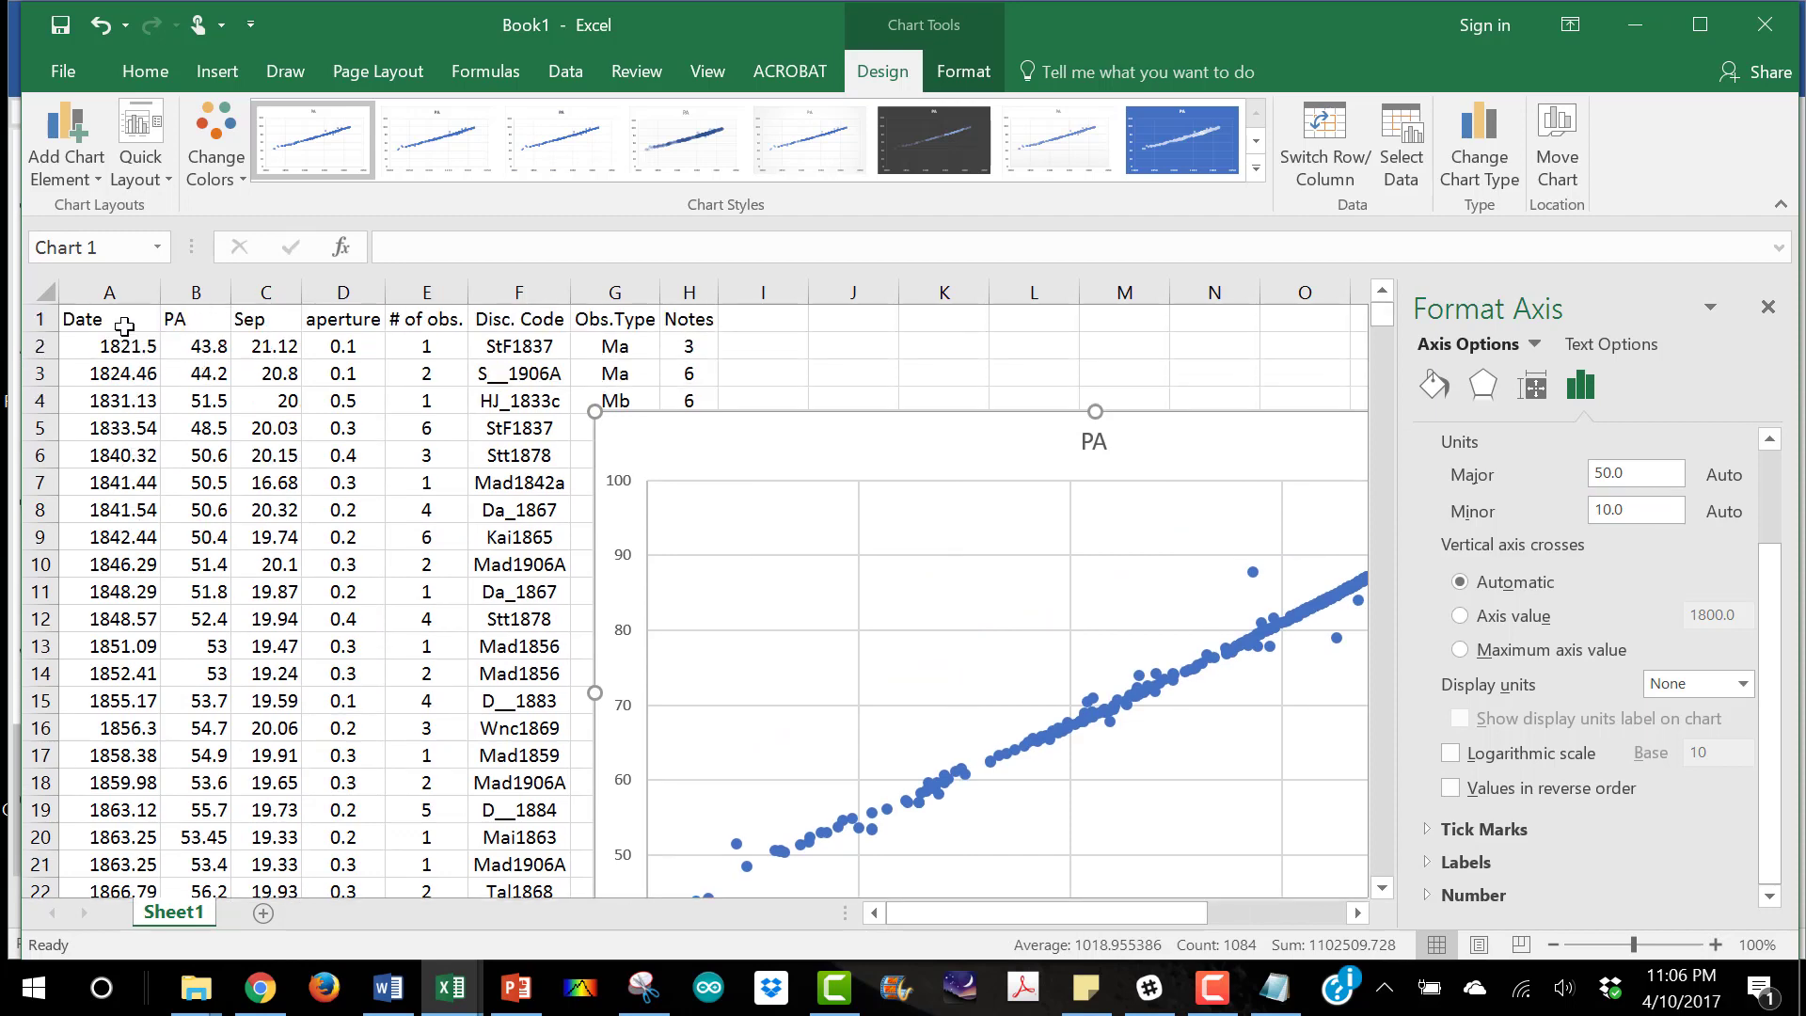
left_click(196, 319)
left_click_drag(196, 292, 276, 294)
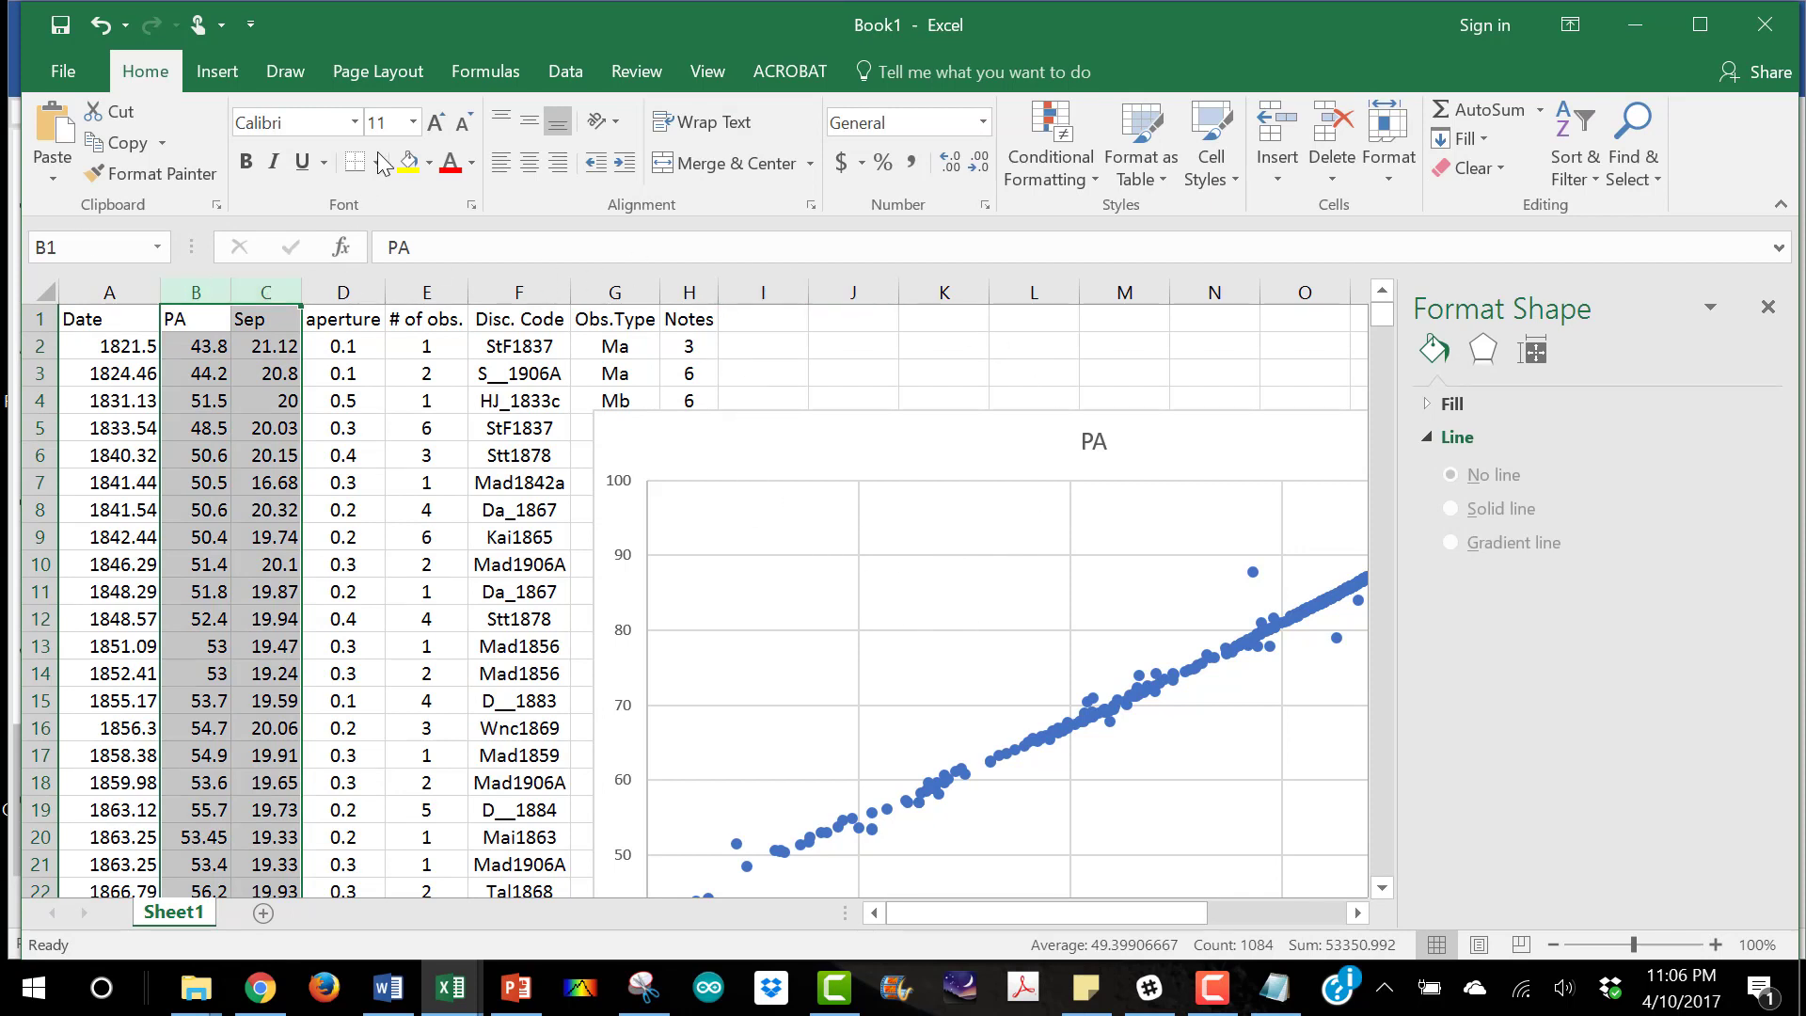
left_click(224, 79)
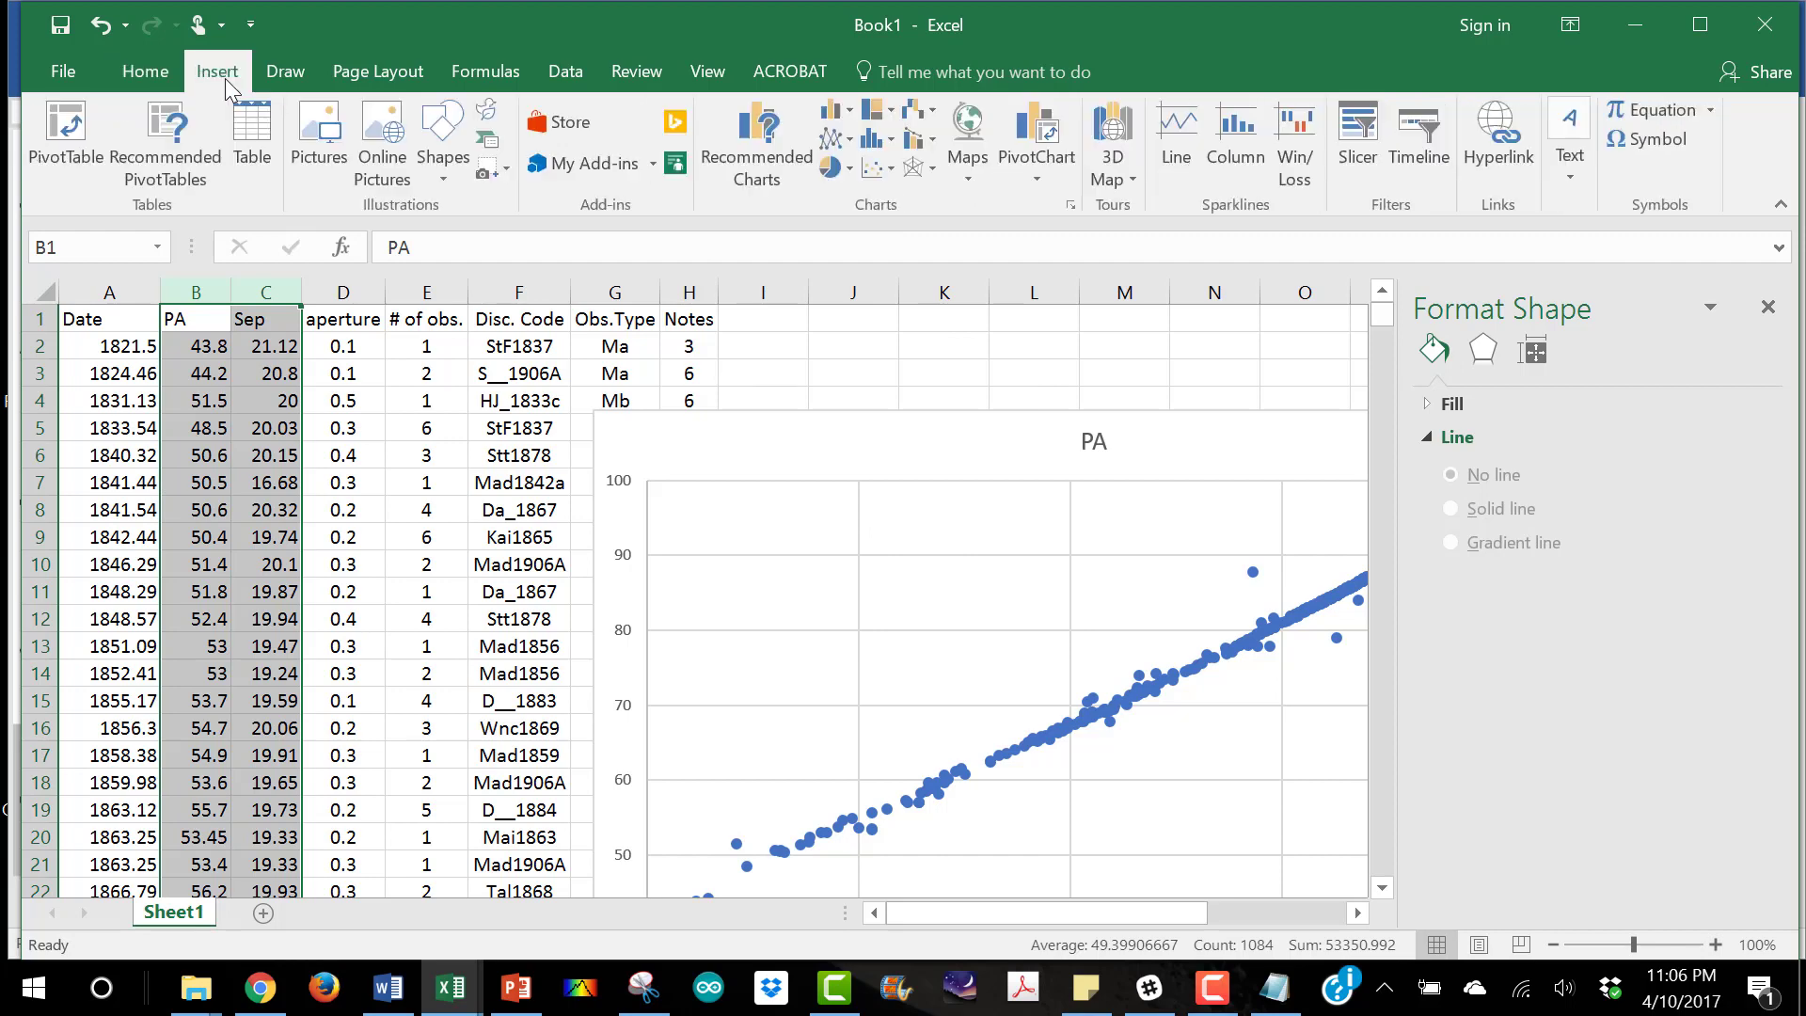
left_click(852, 143)
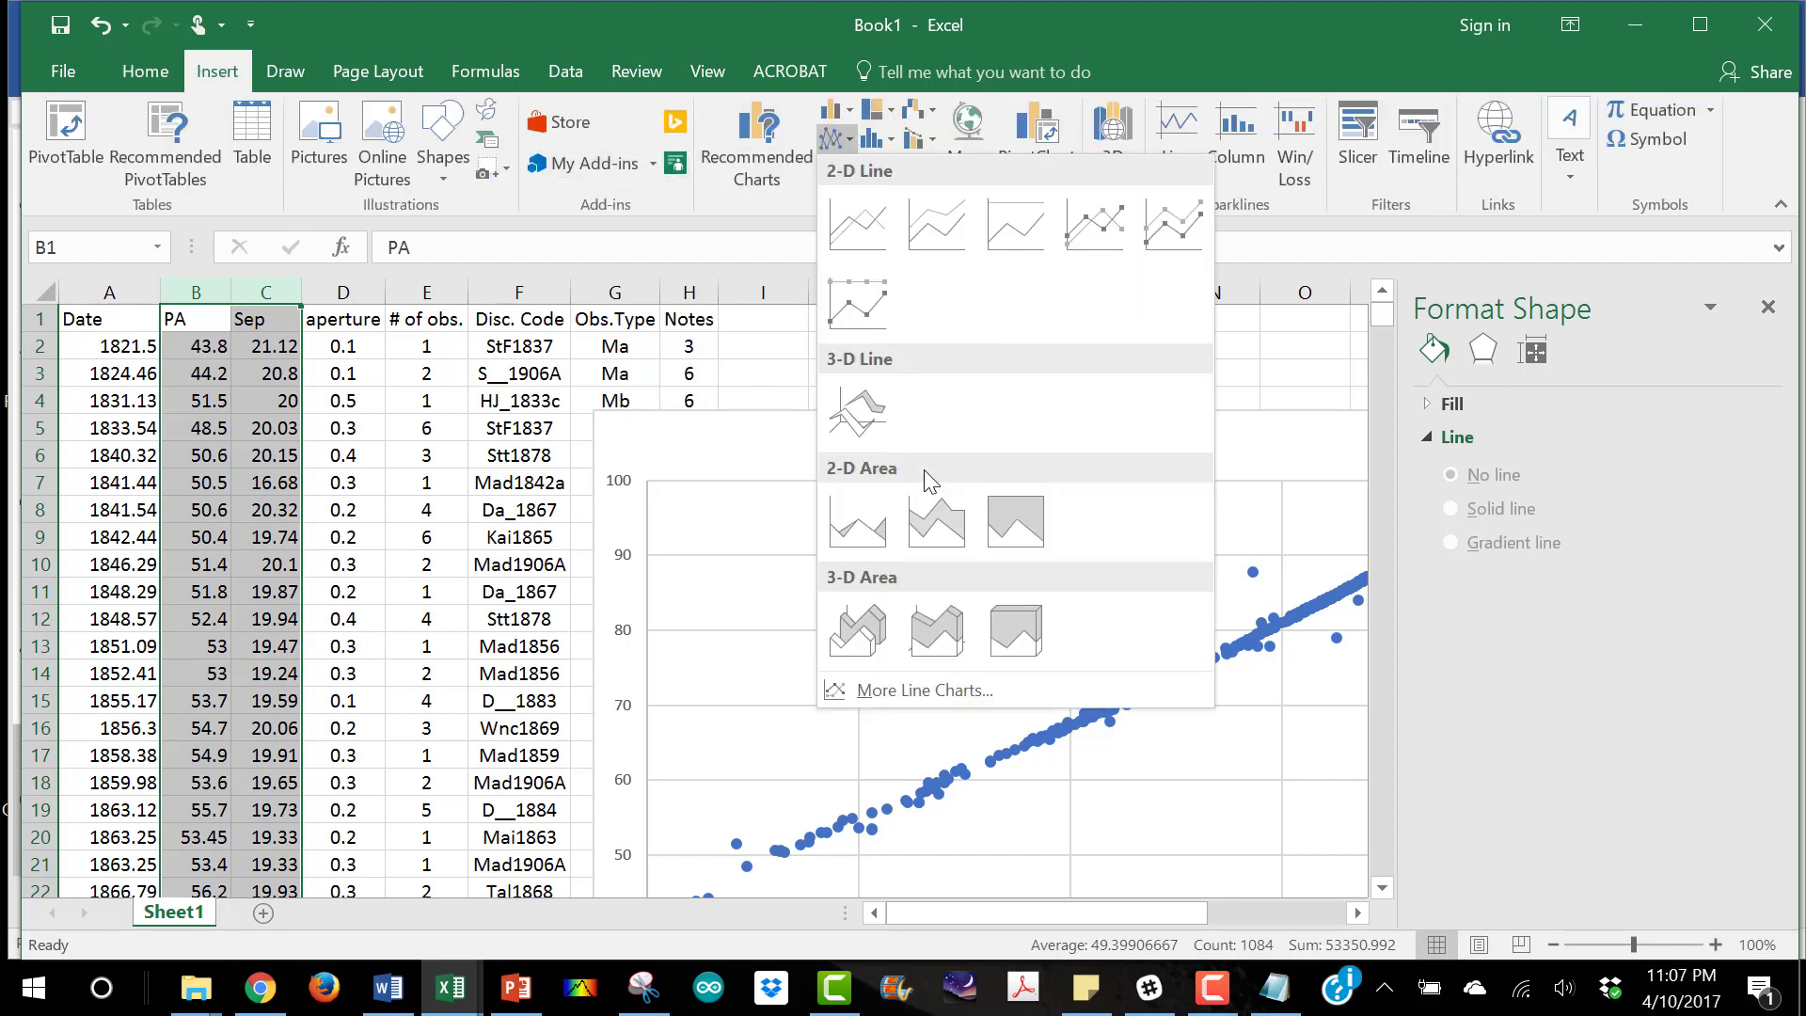
left_click(879, 693)
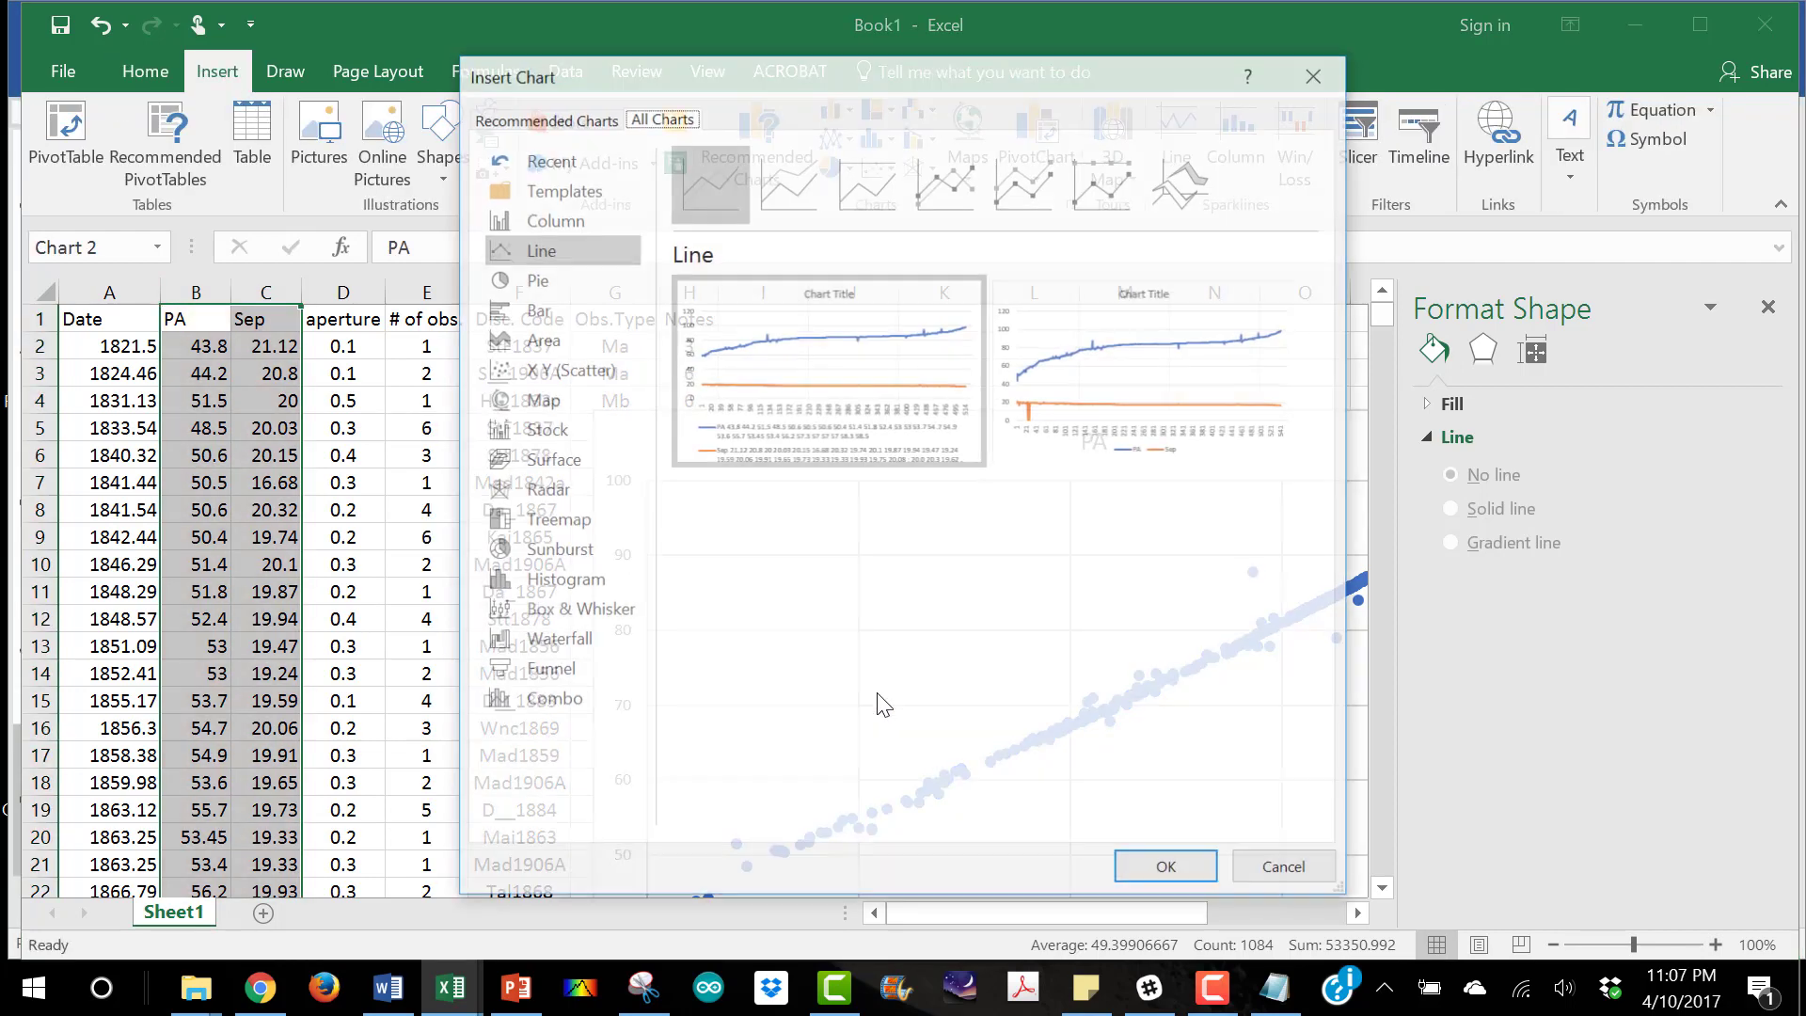
left_click(533, 370)
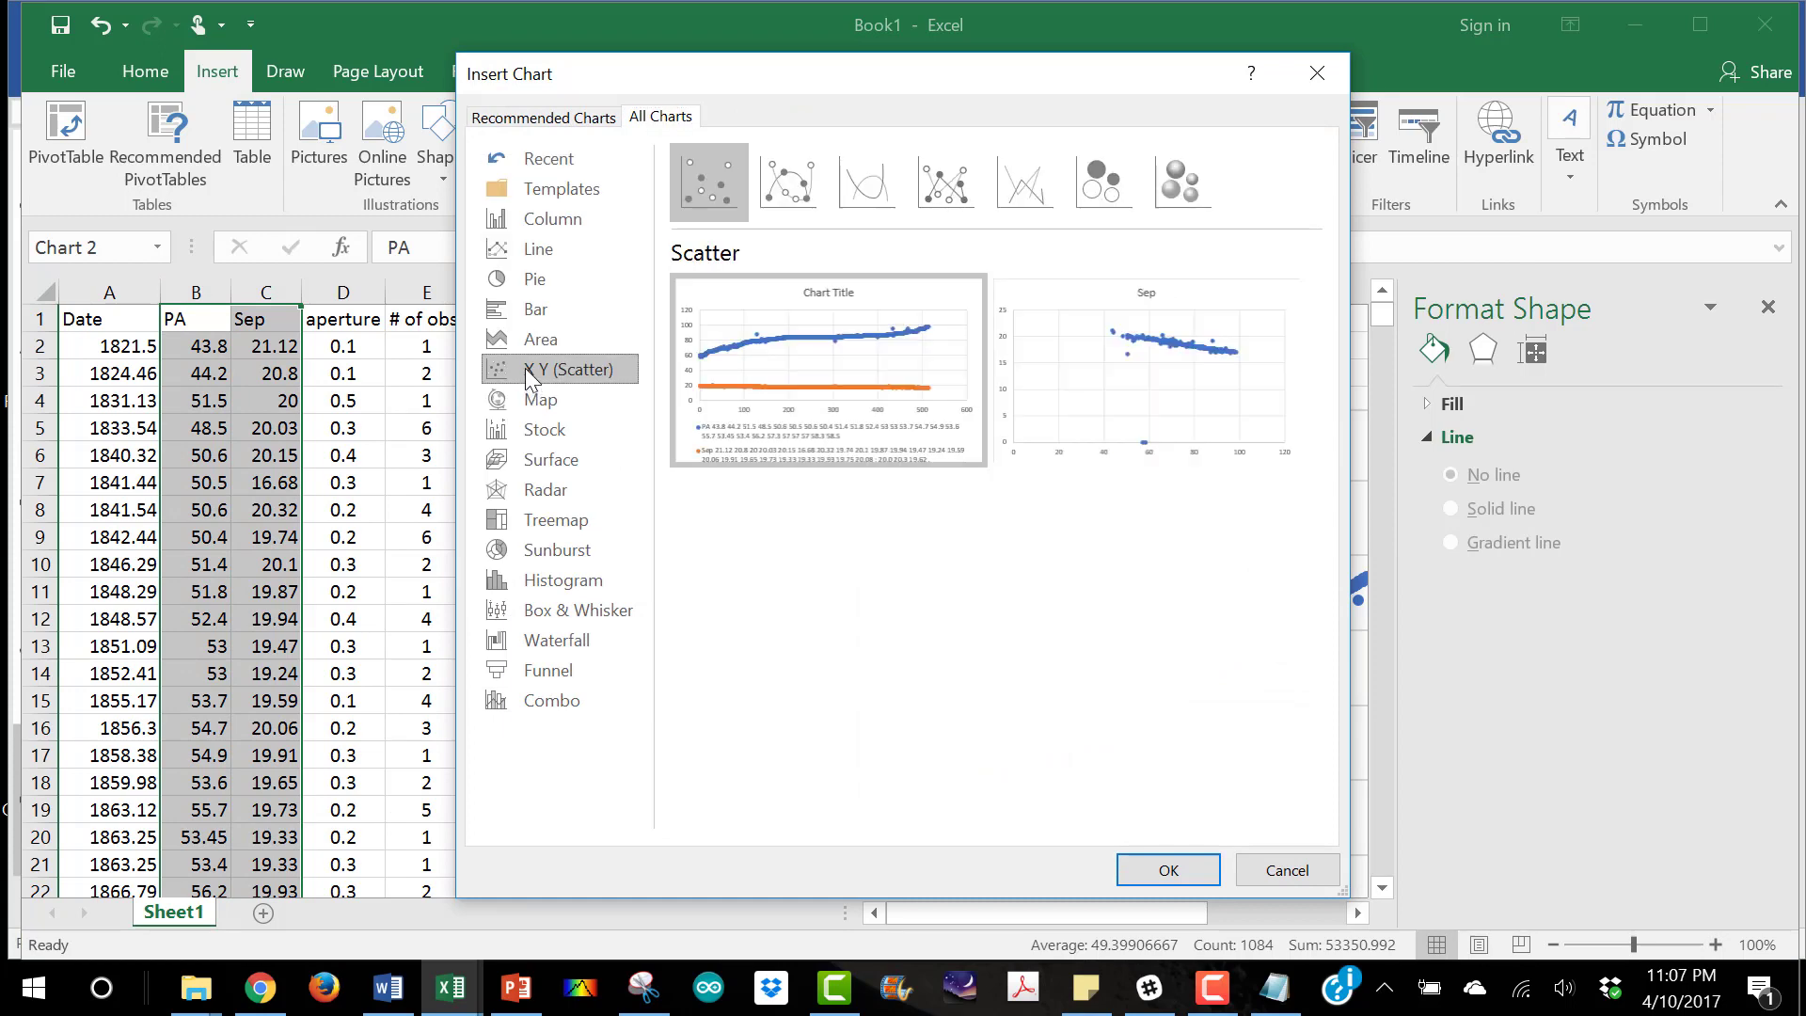
mouse_move(1181, 354)
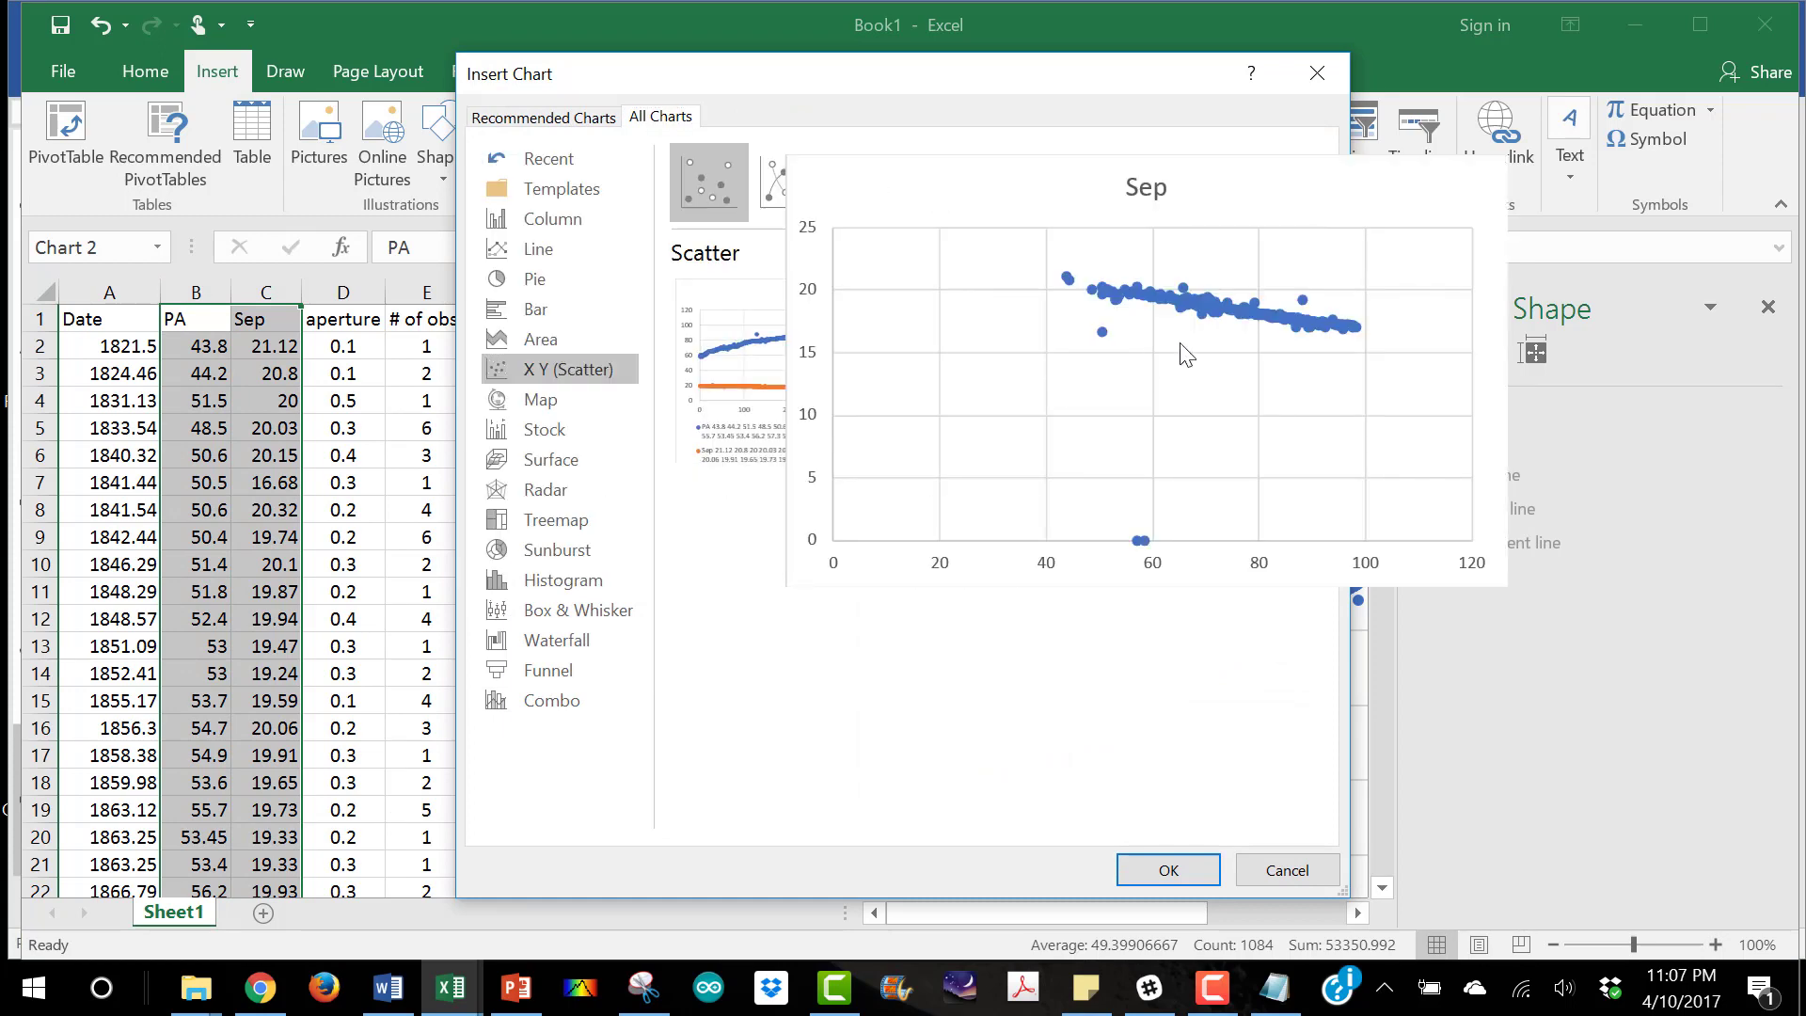
double_click(1118, 363)
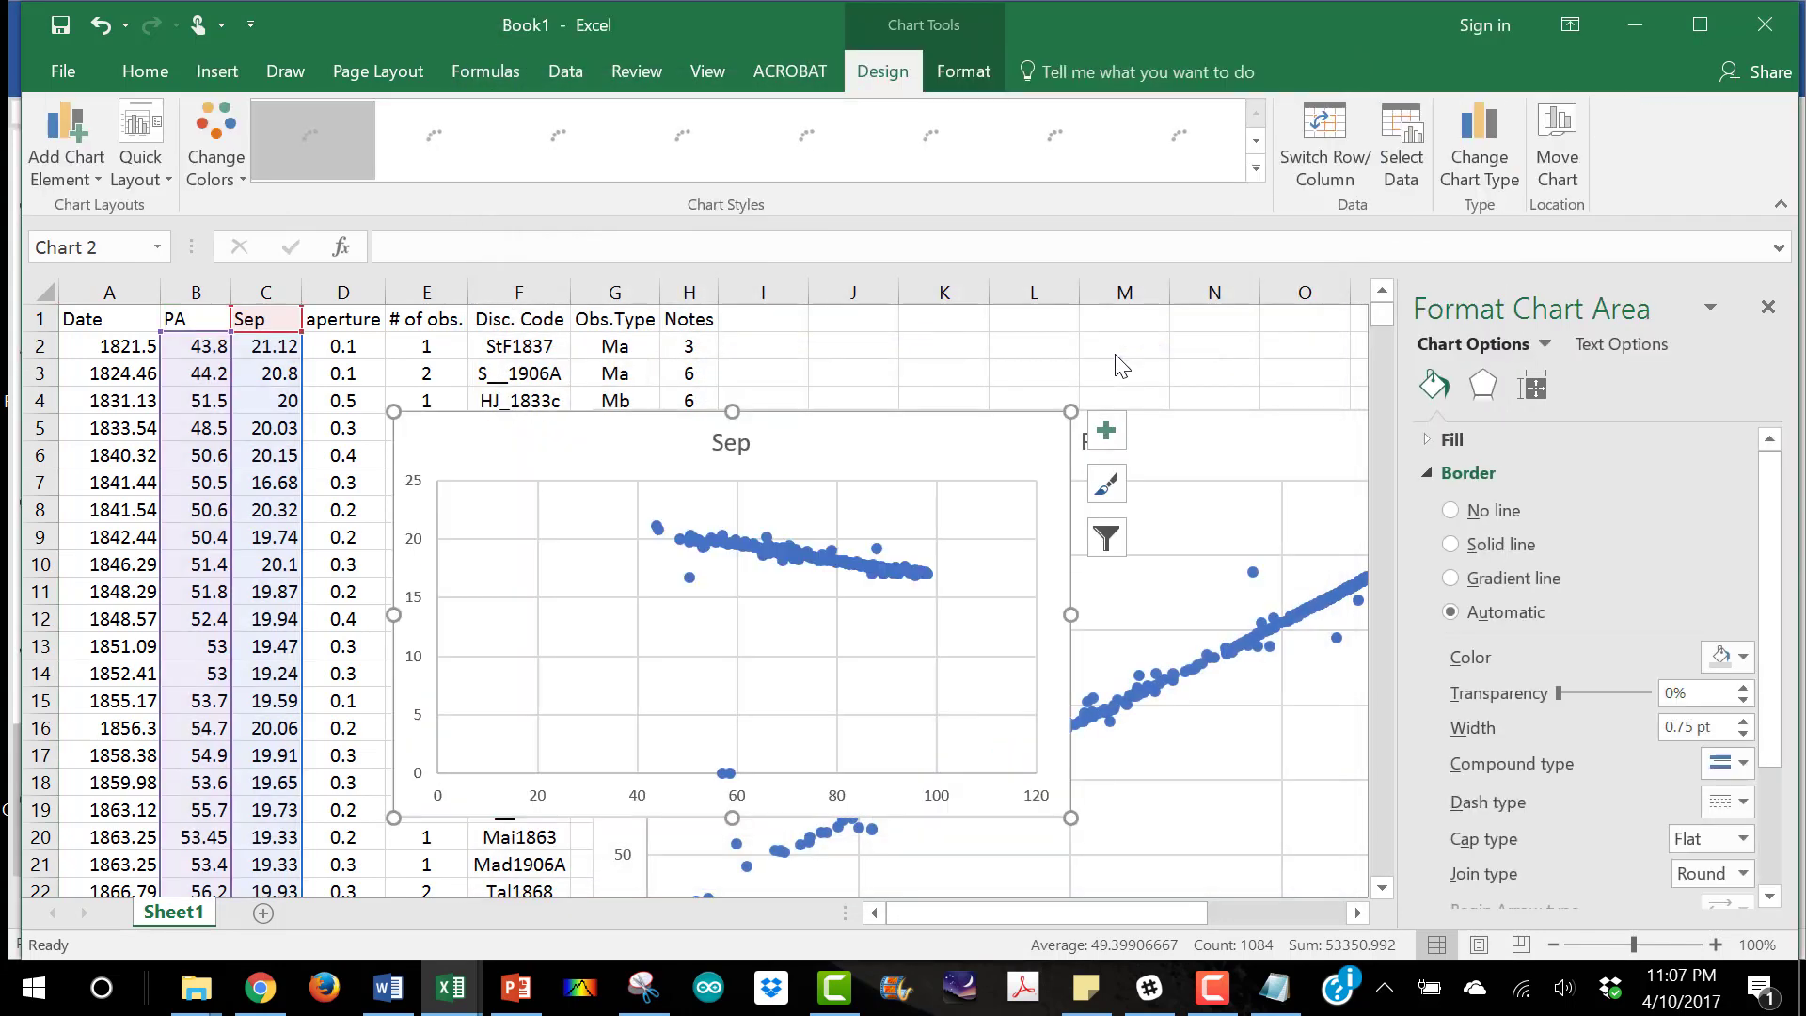
left_click_drag(931, 435, 1161, 331)
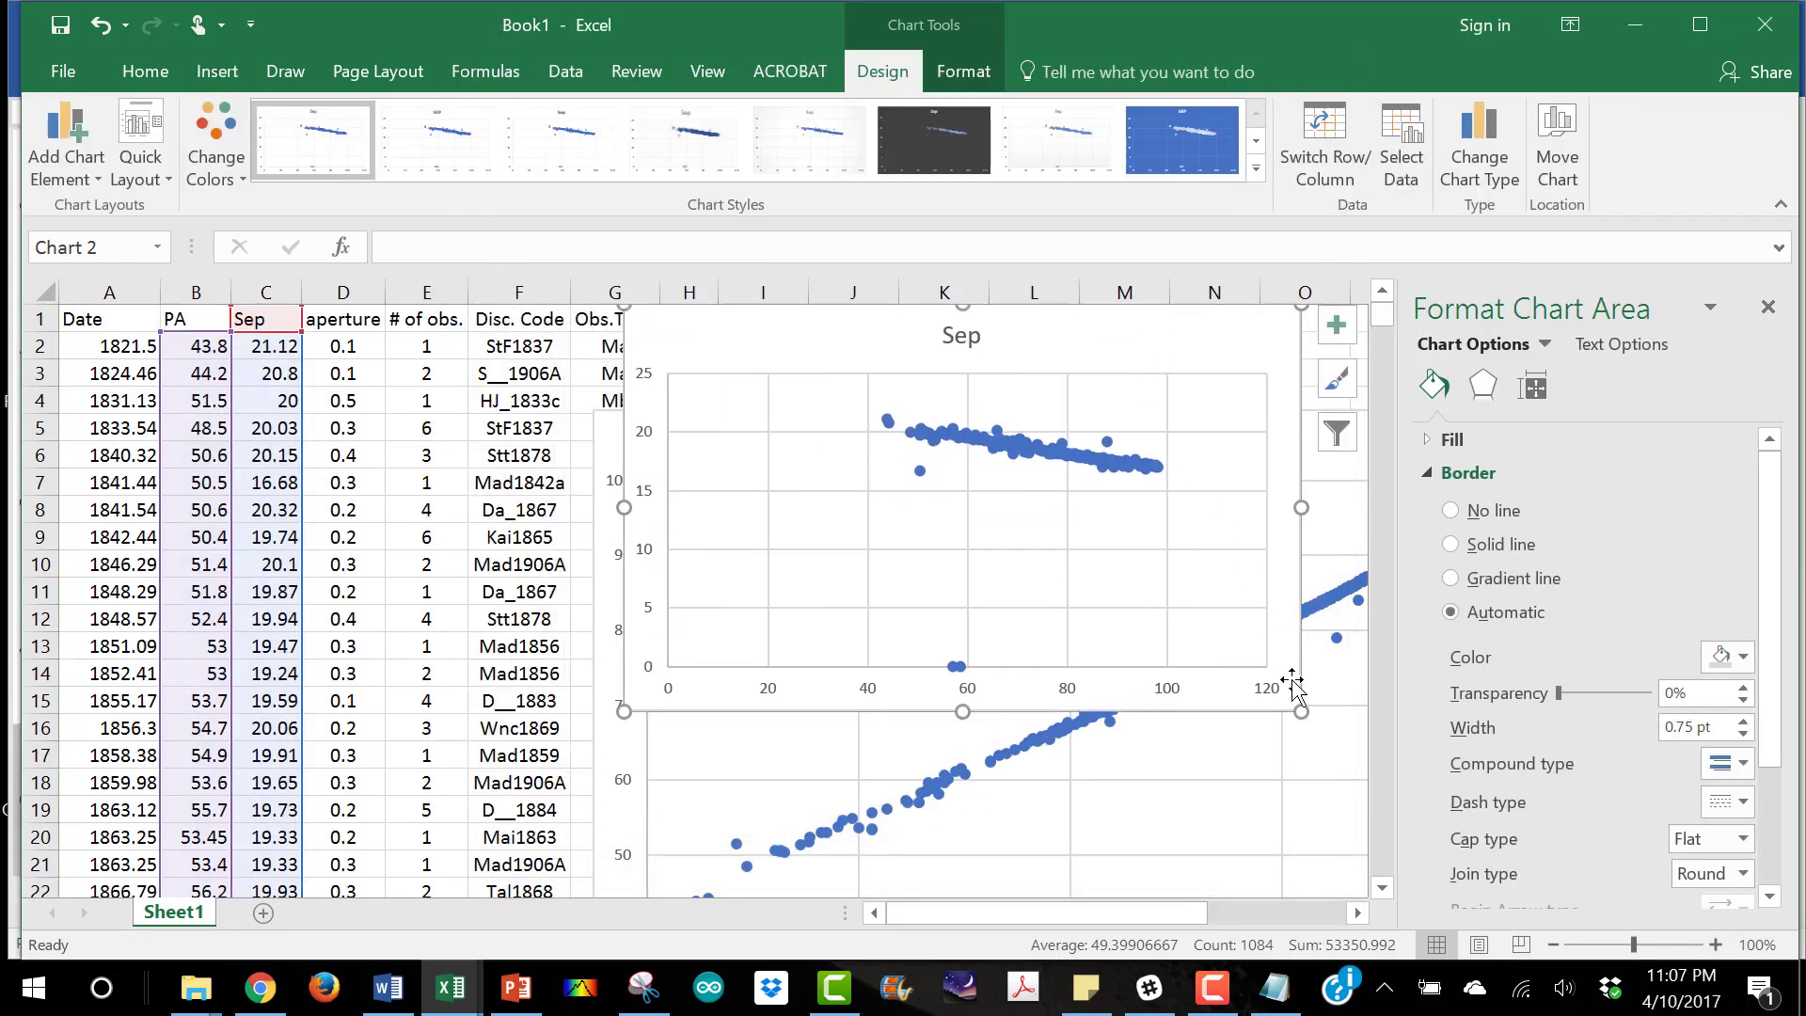
left_click_drag(1301, 711, 1369, 863)
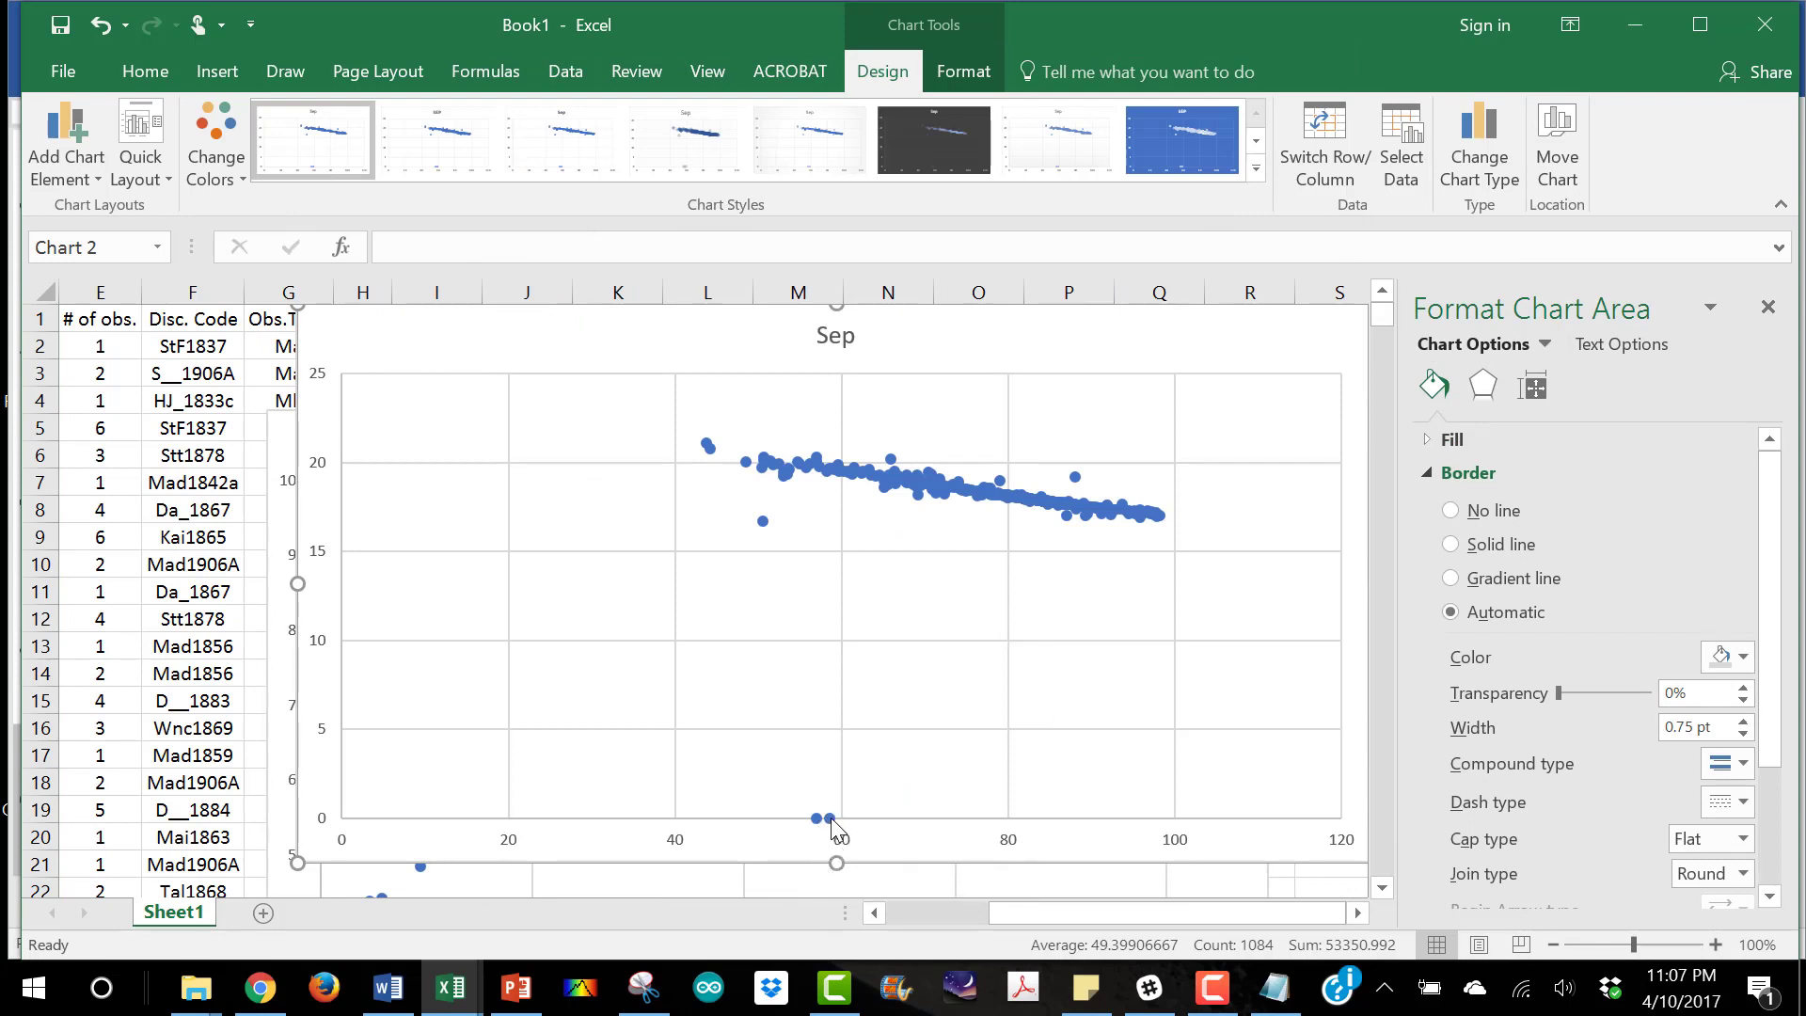
Examine the two zero-separation points on the Sep chart and look for their matching rows in the PA and Sep columns
mouse_move(831, 820)
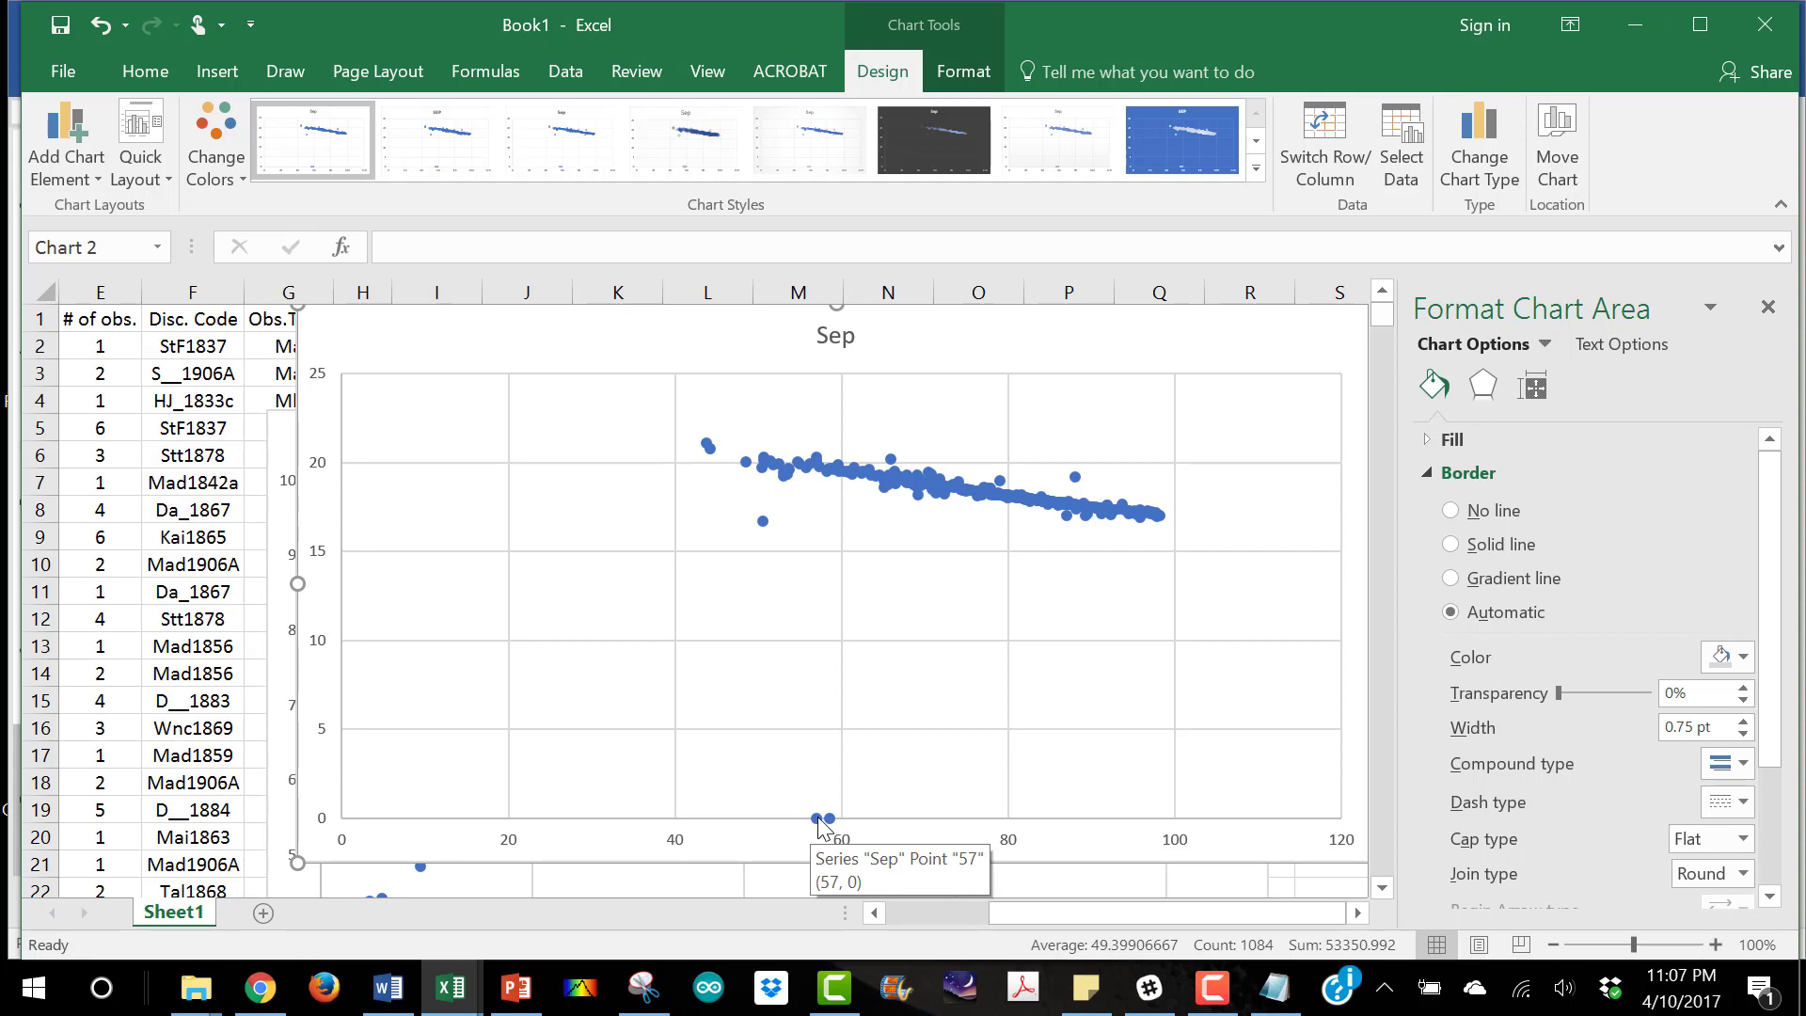
left_click(823, 828)
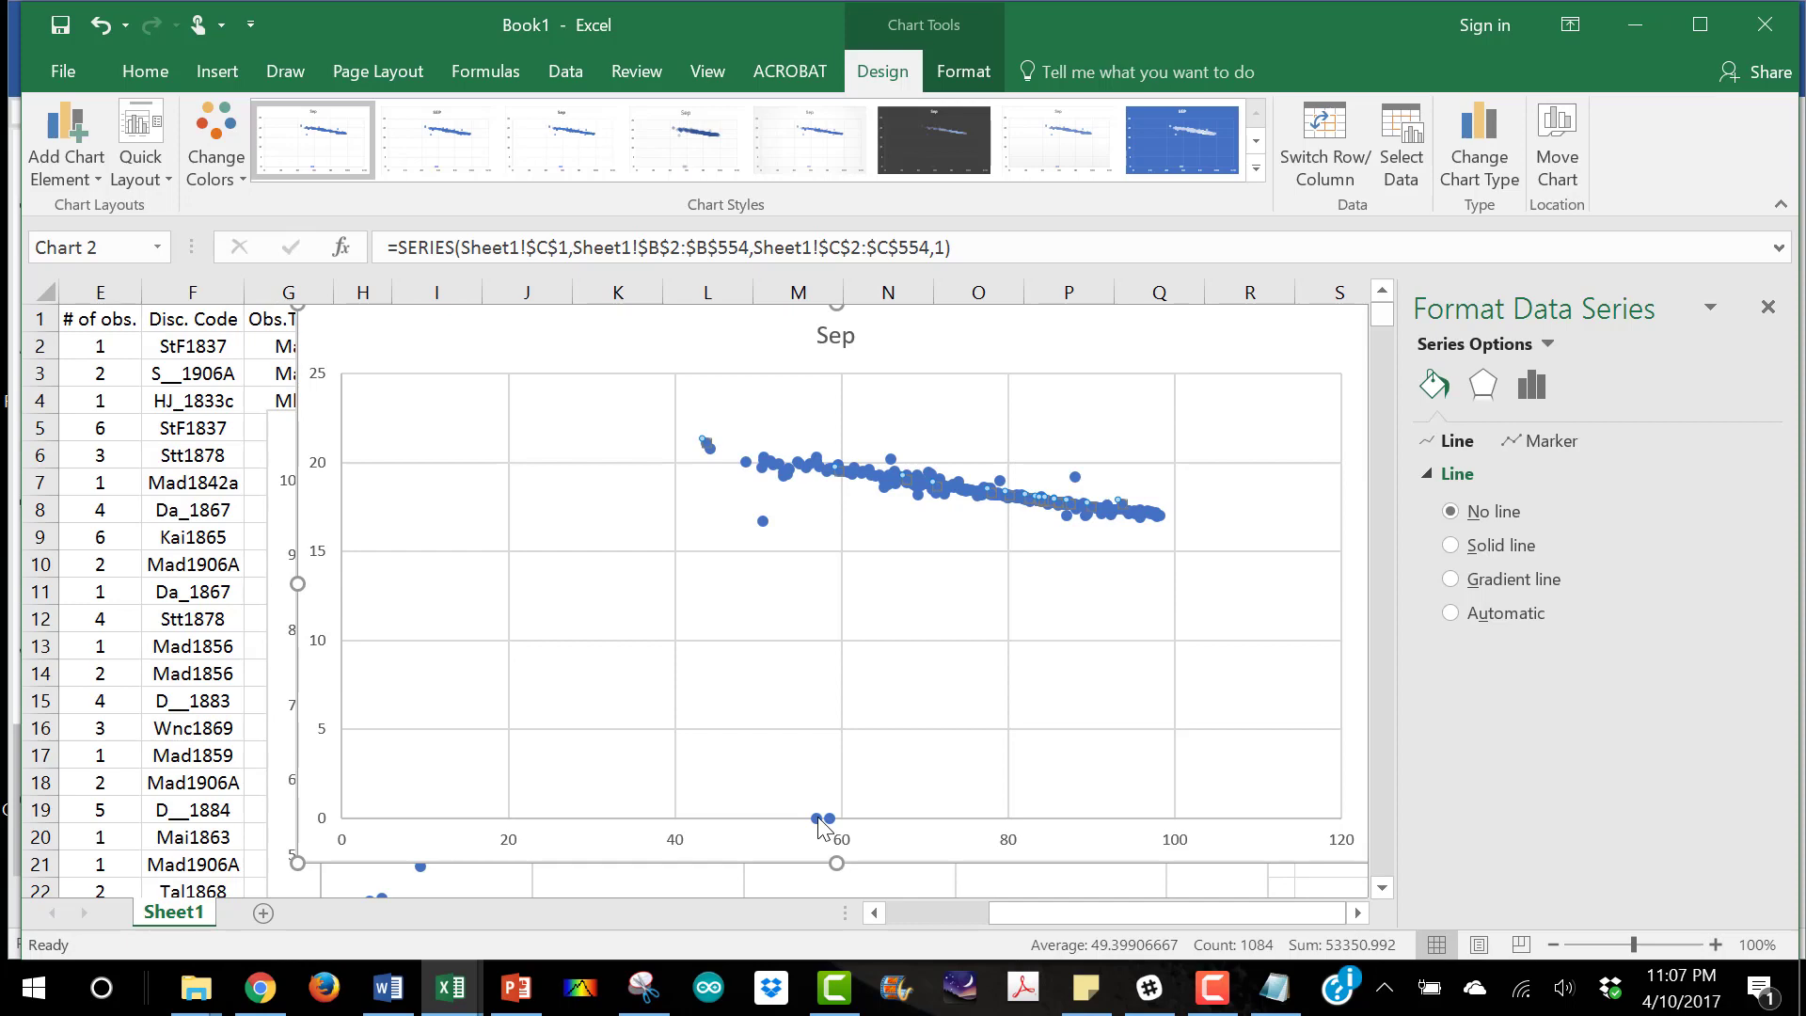
left_click(818, 819)
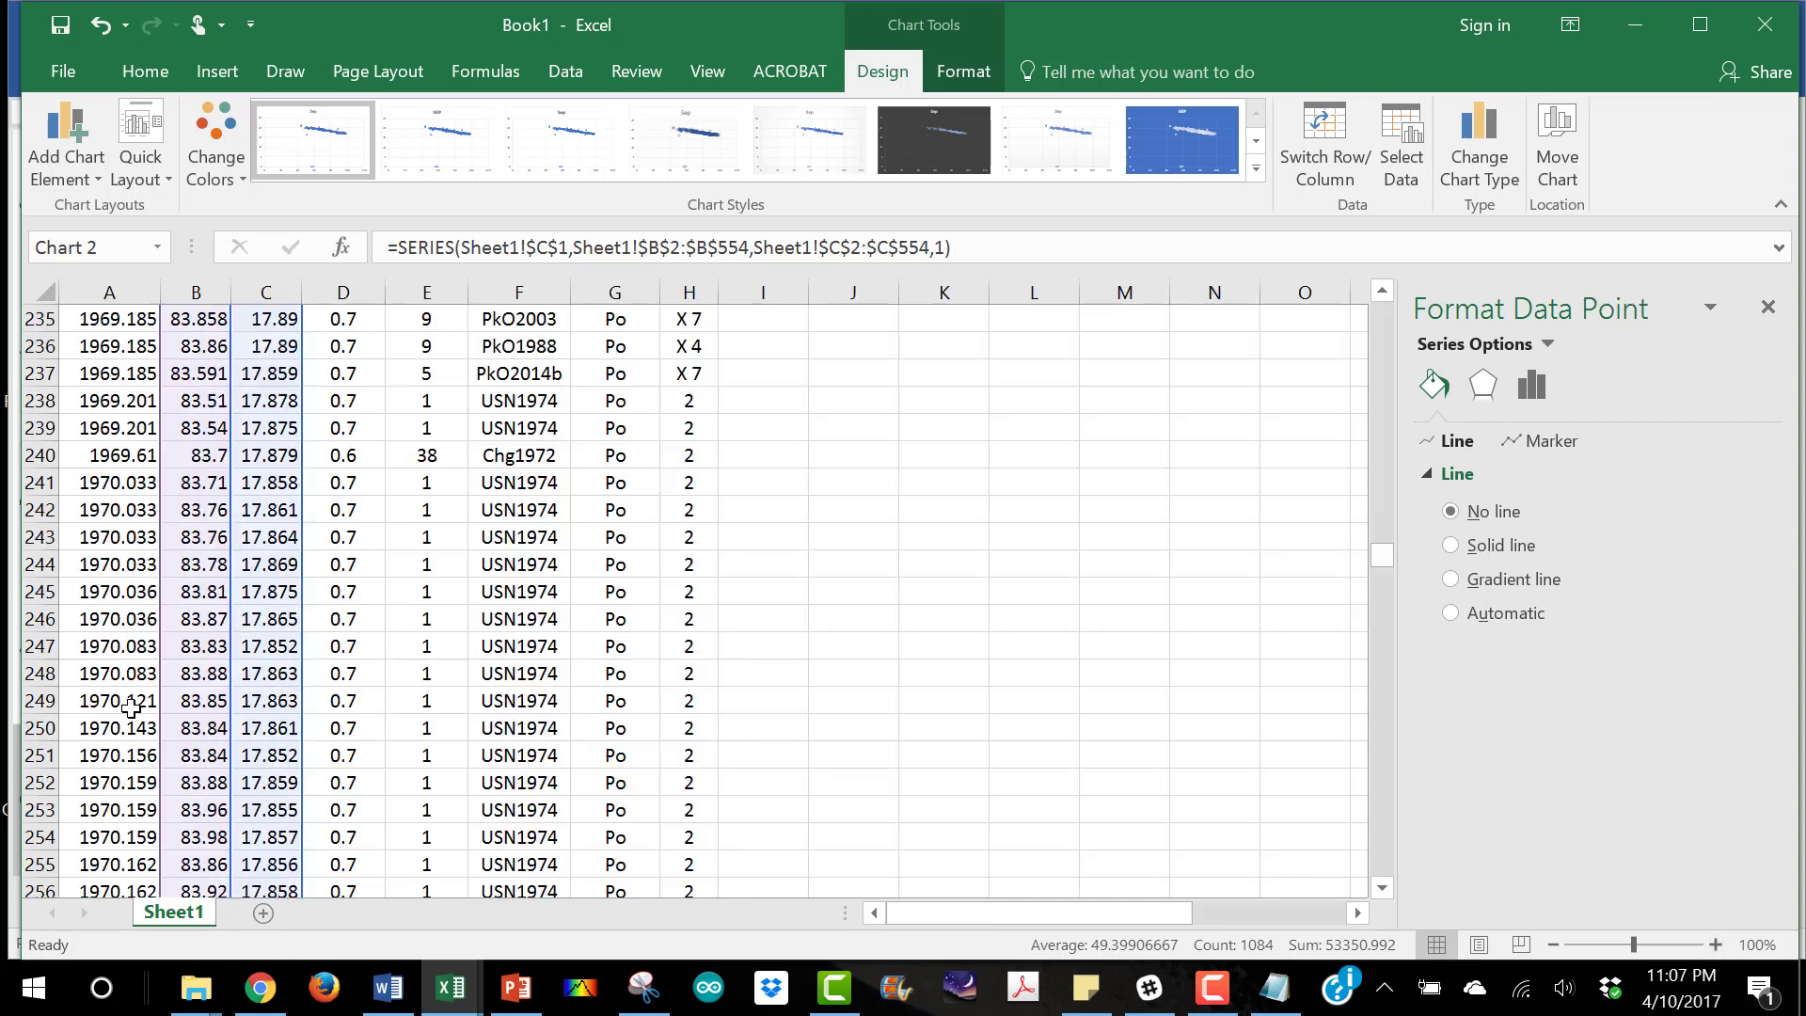
scroll(137, 704, "up", 20)
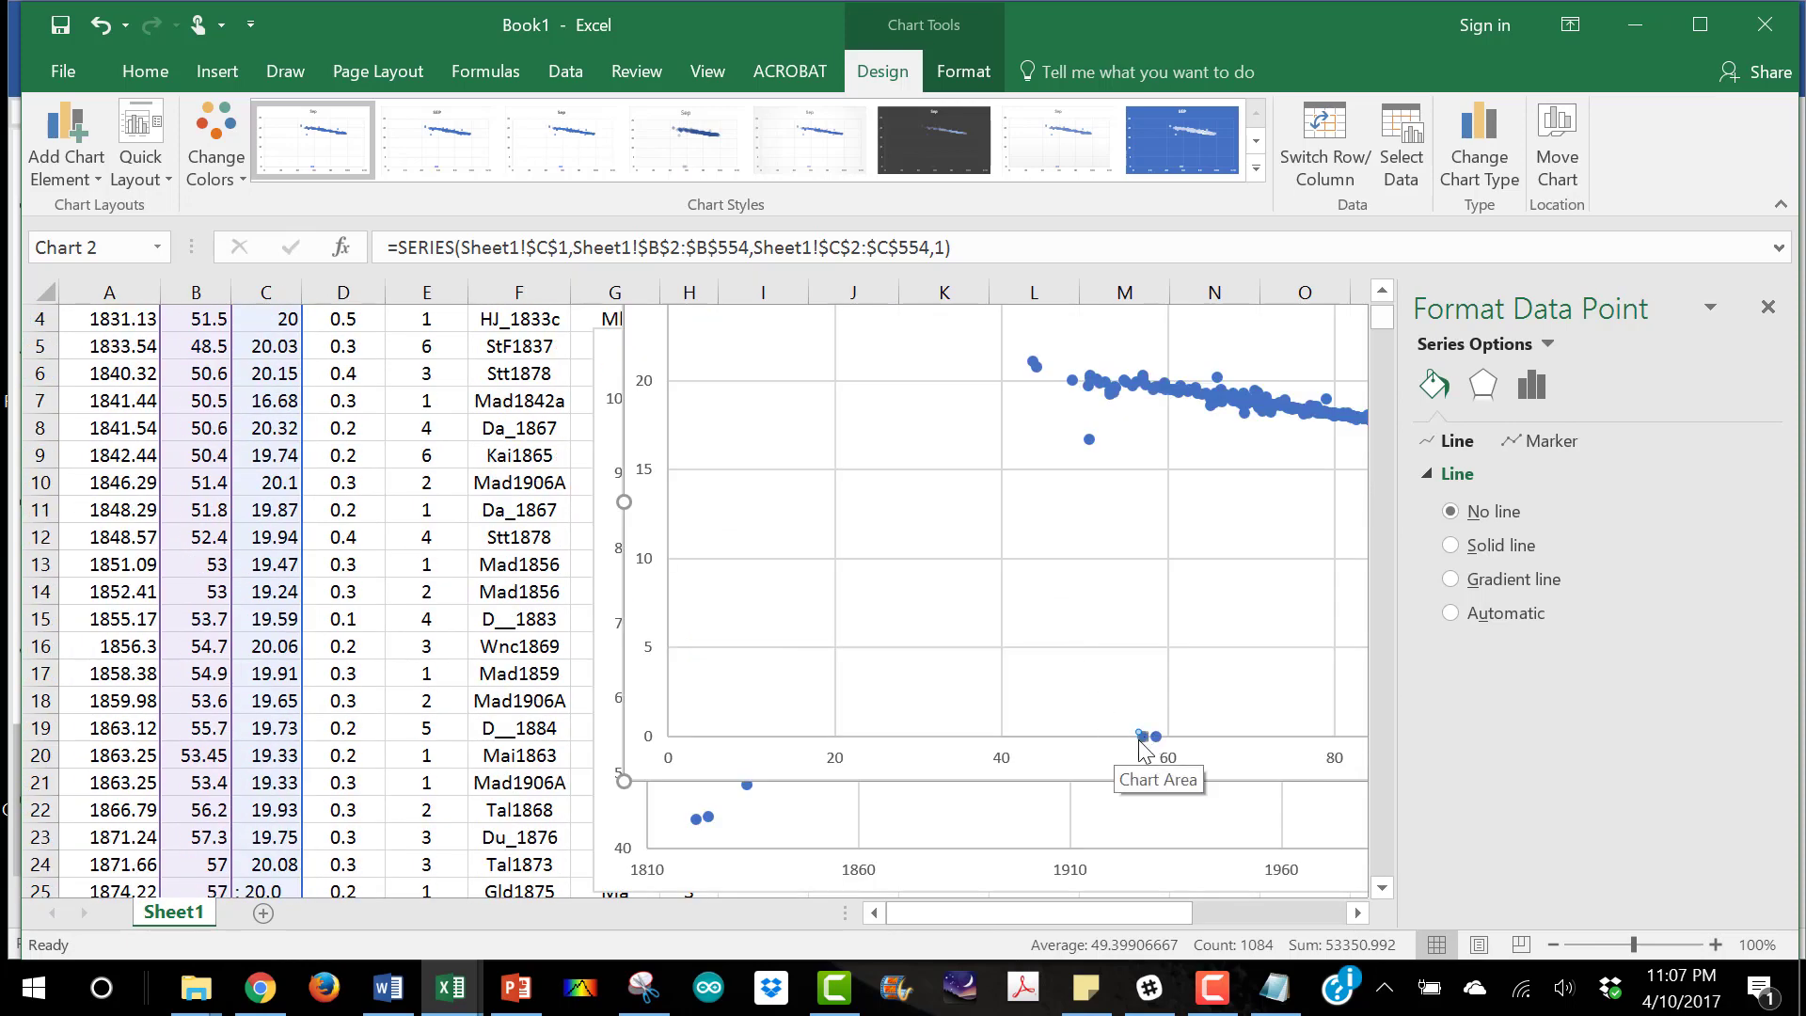
mouse_move(1137, 732)
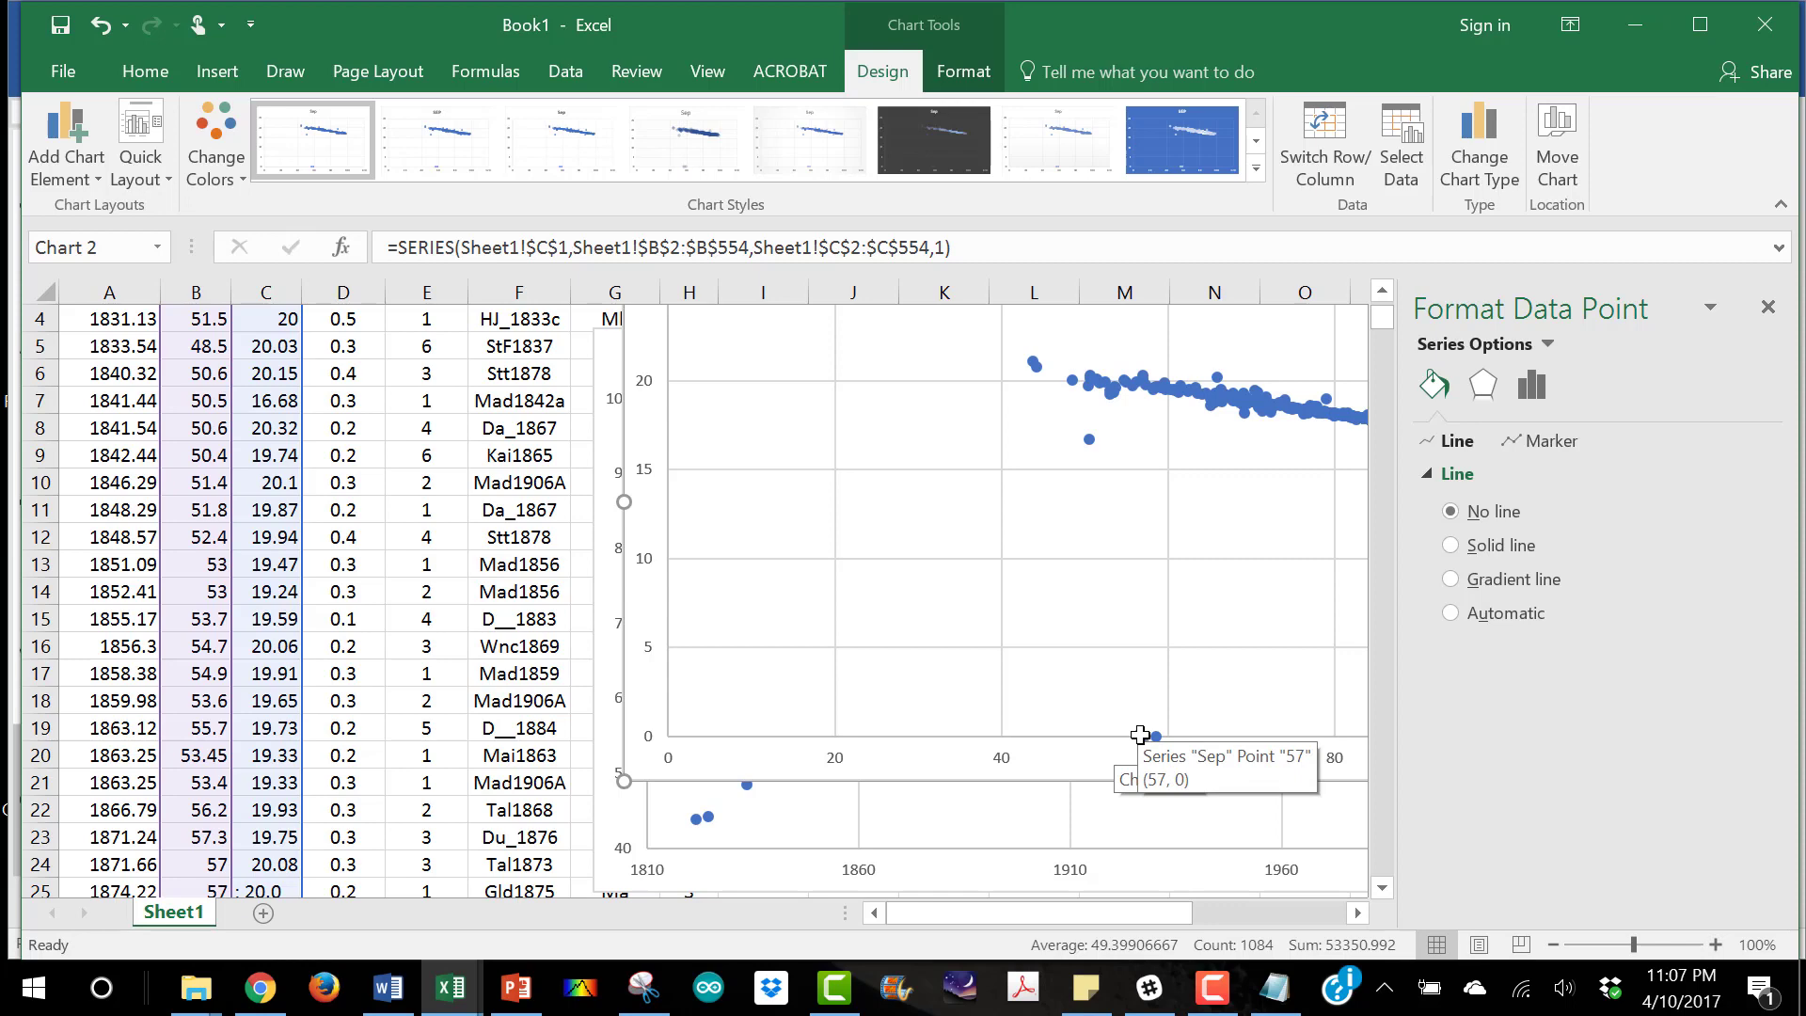
scroll(242, 609, "up", 1)
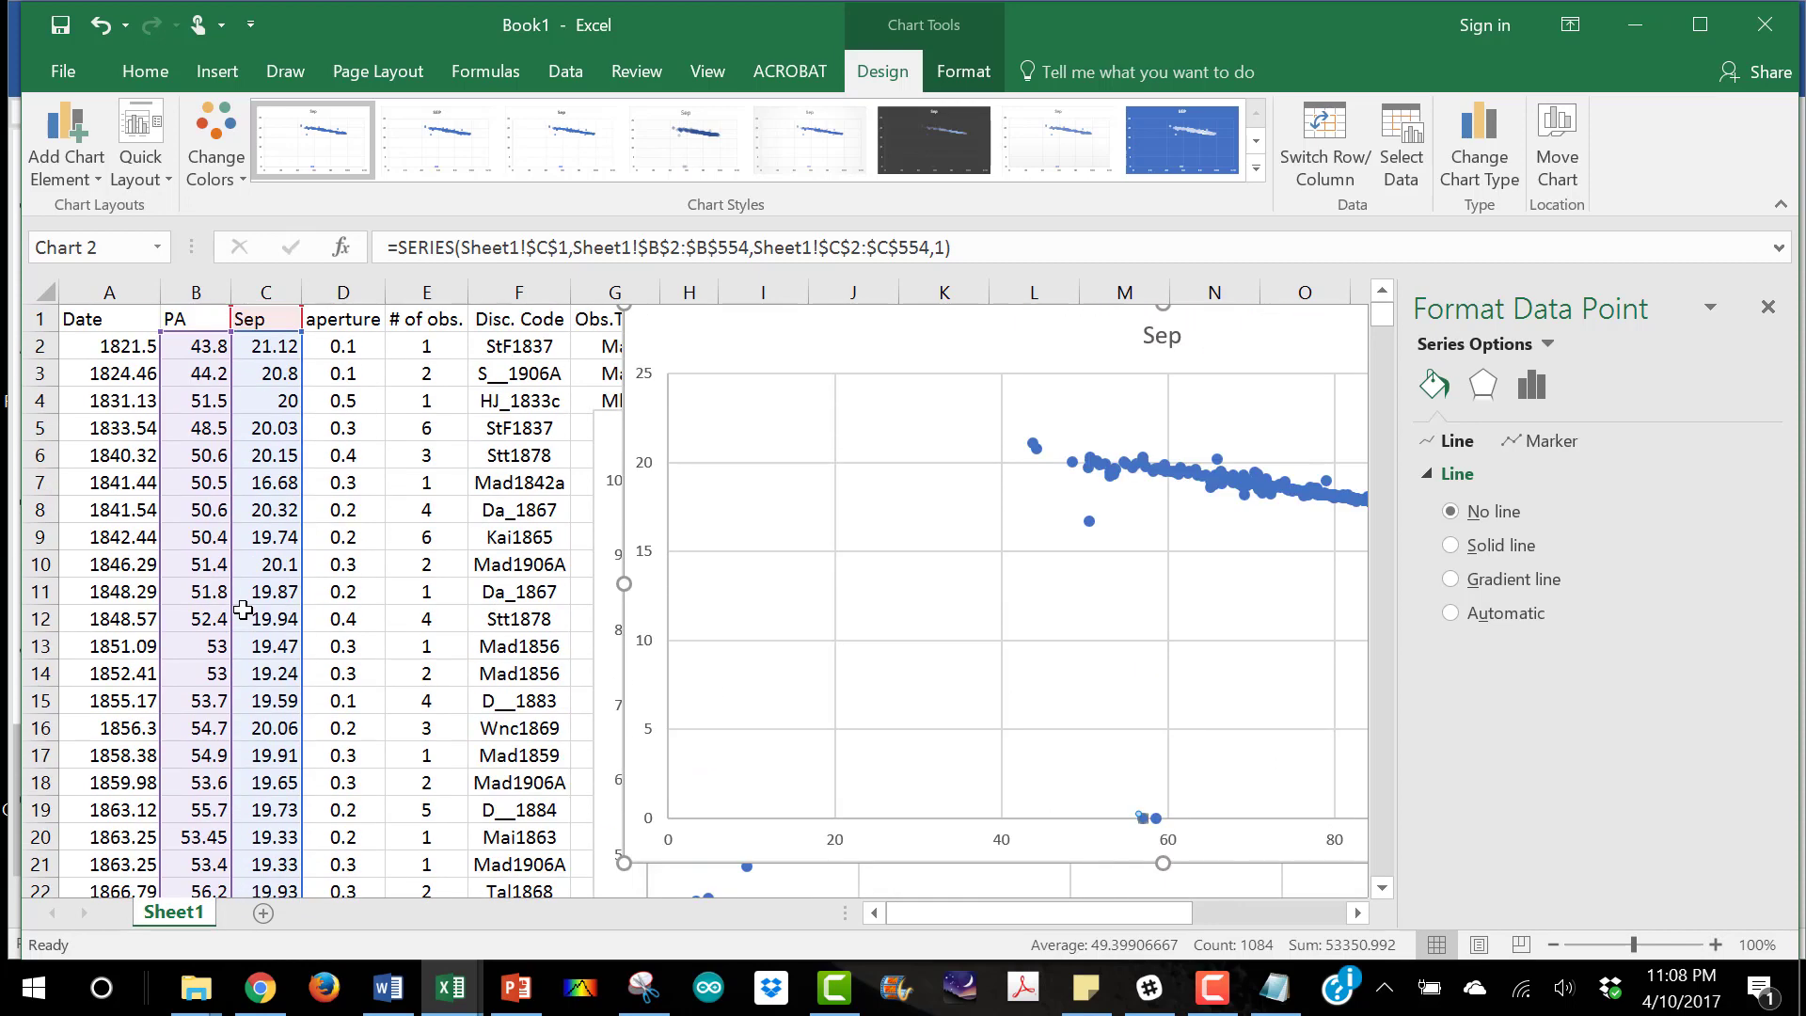
scroll(243, 609, "down", 6)
scroll(1341, 480, "up", 1)
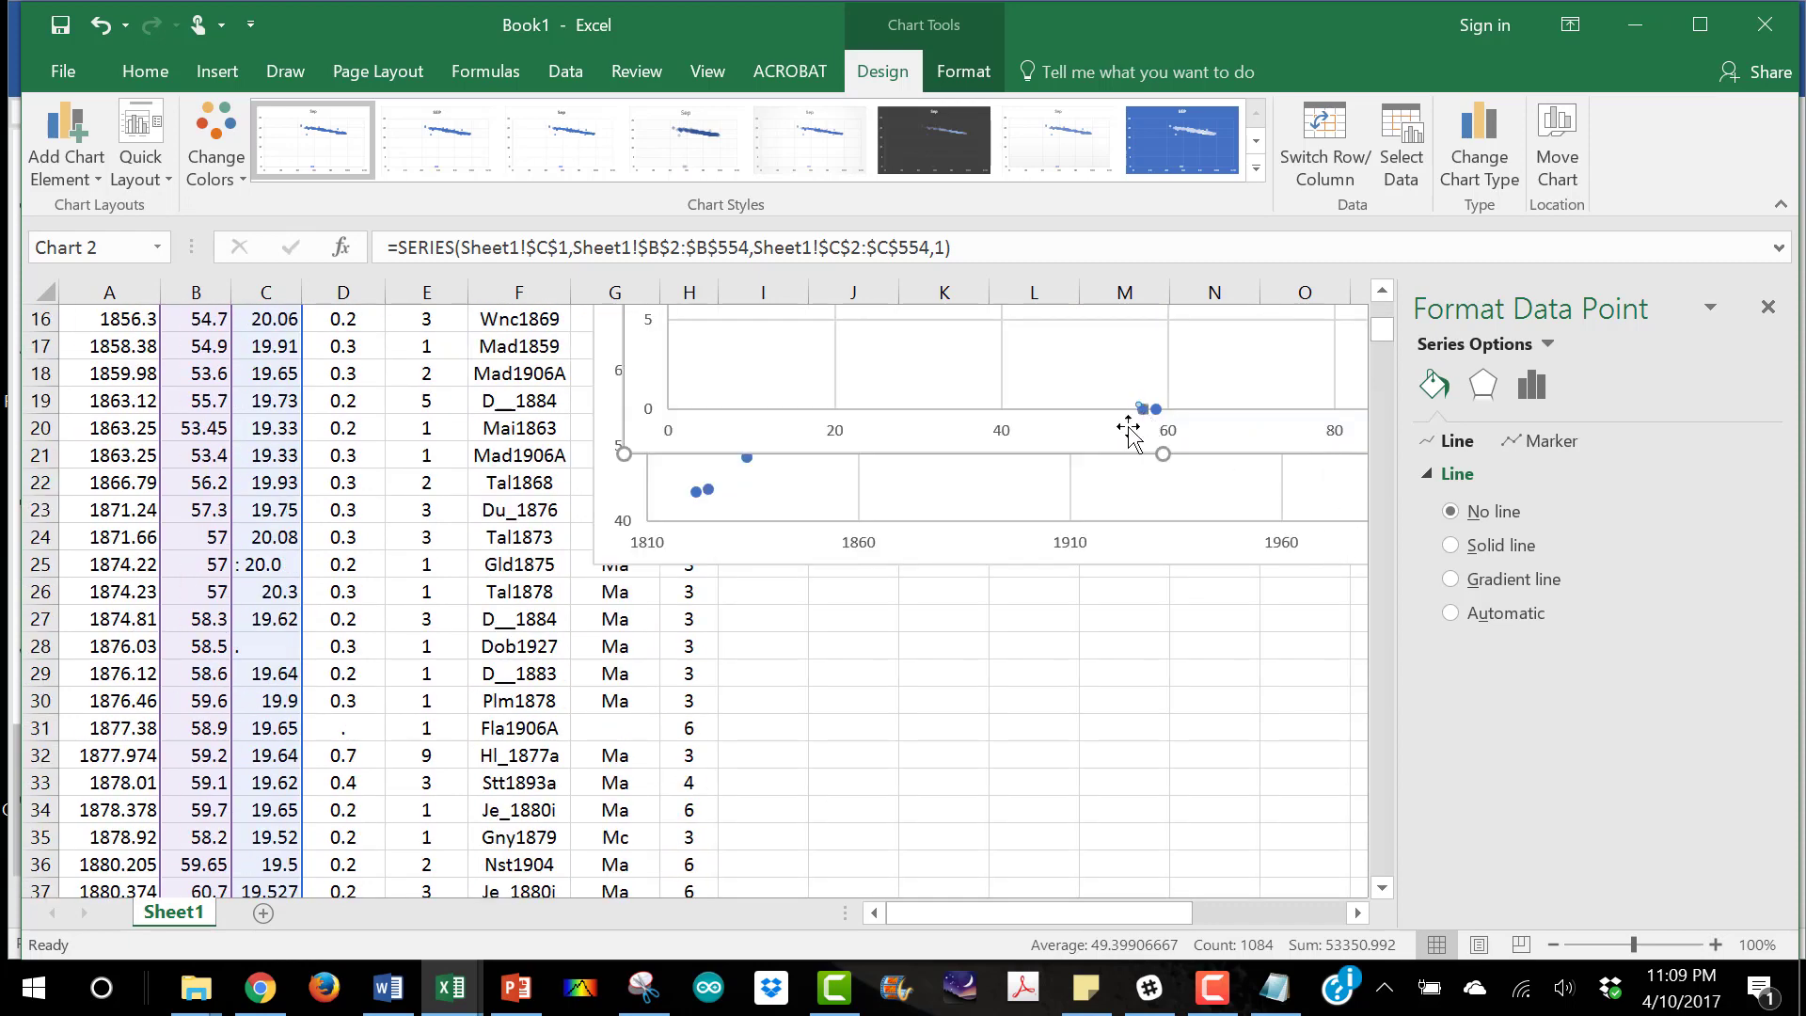
Delete row 28, the 1876.03 measurement that has only a dot in its Sep cell
left_click(351, 732)
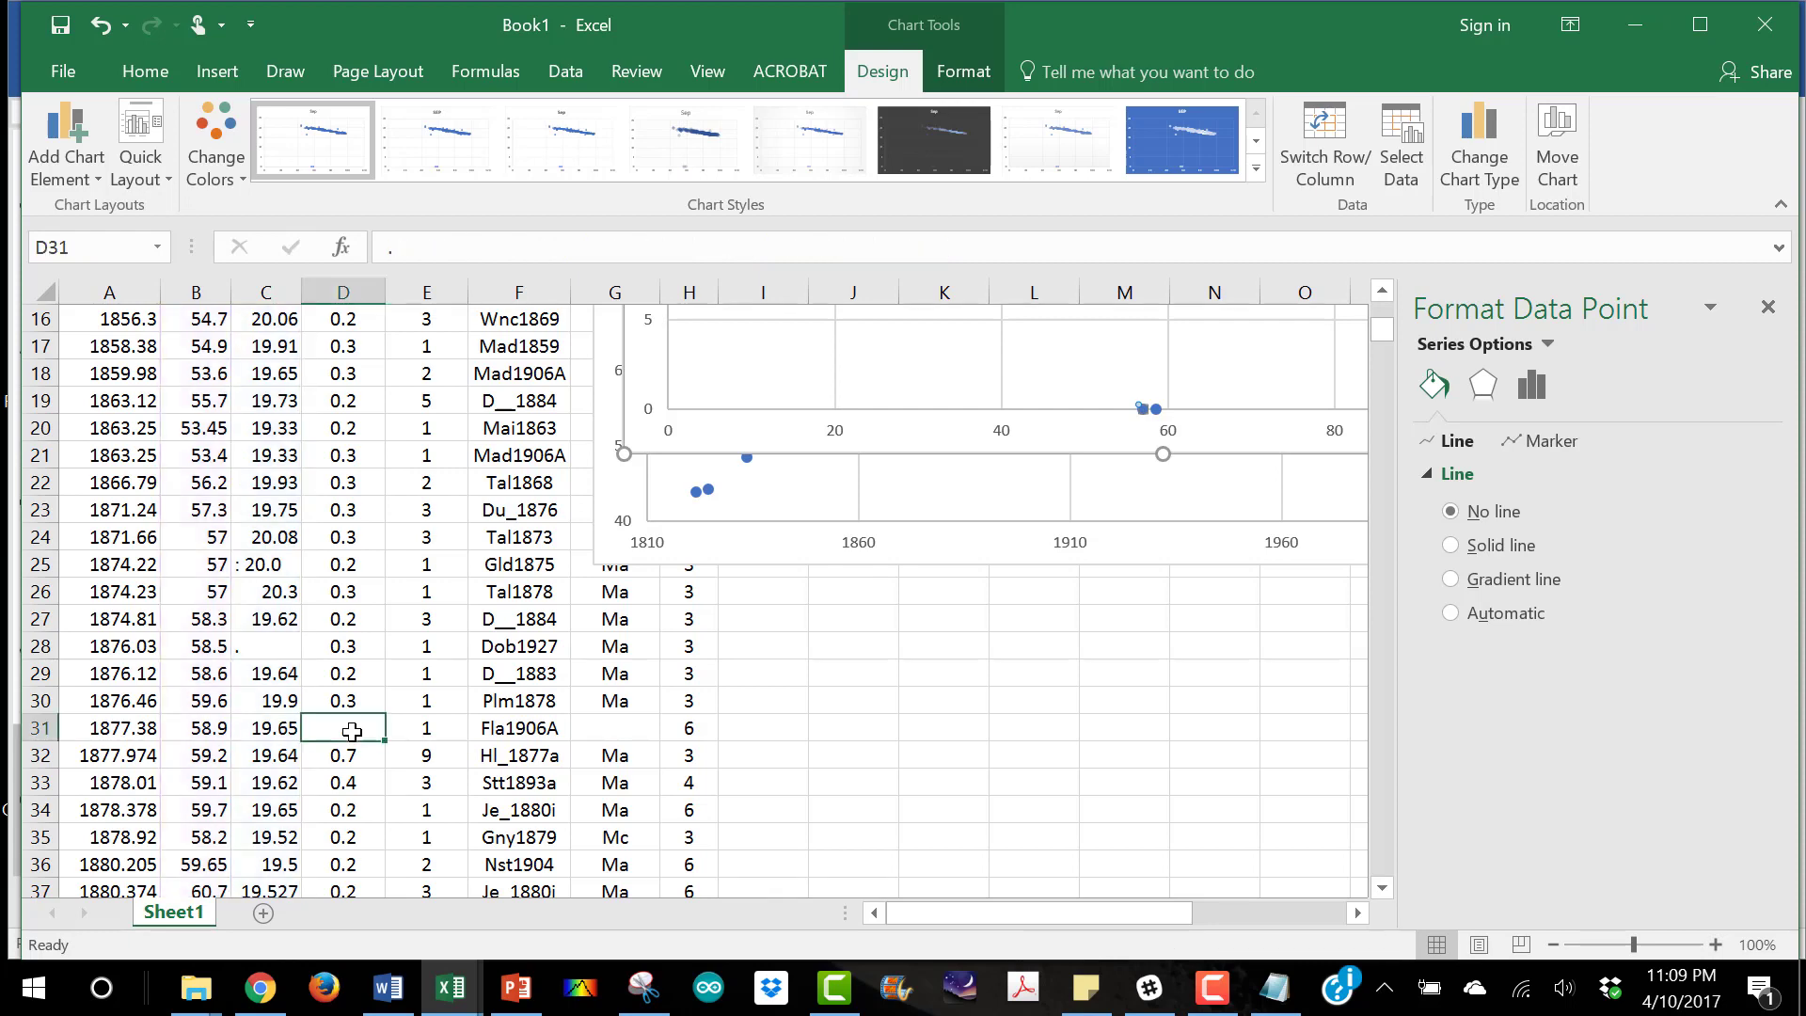
key("Left")
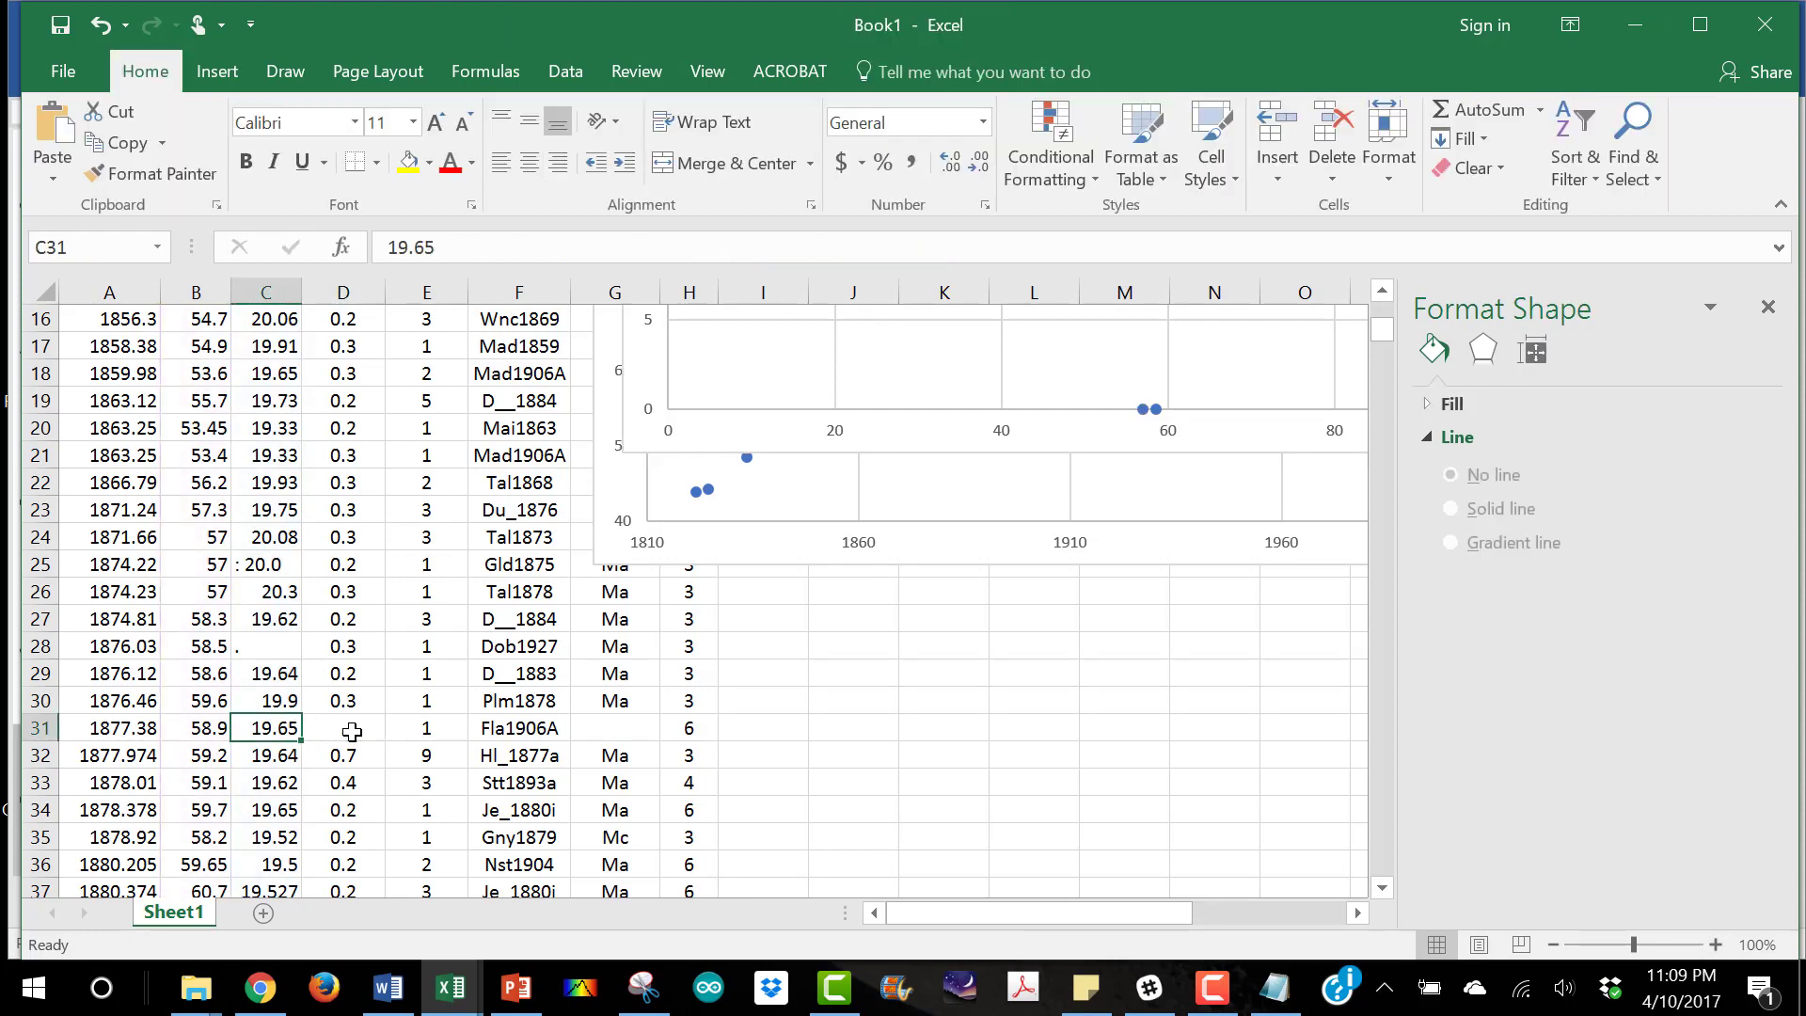
key("Up")
key("Up")
key("Up")
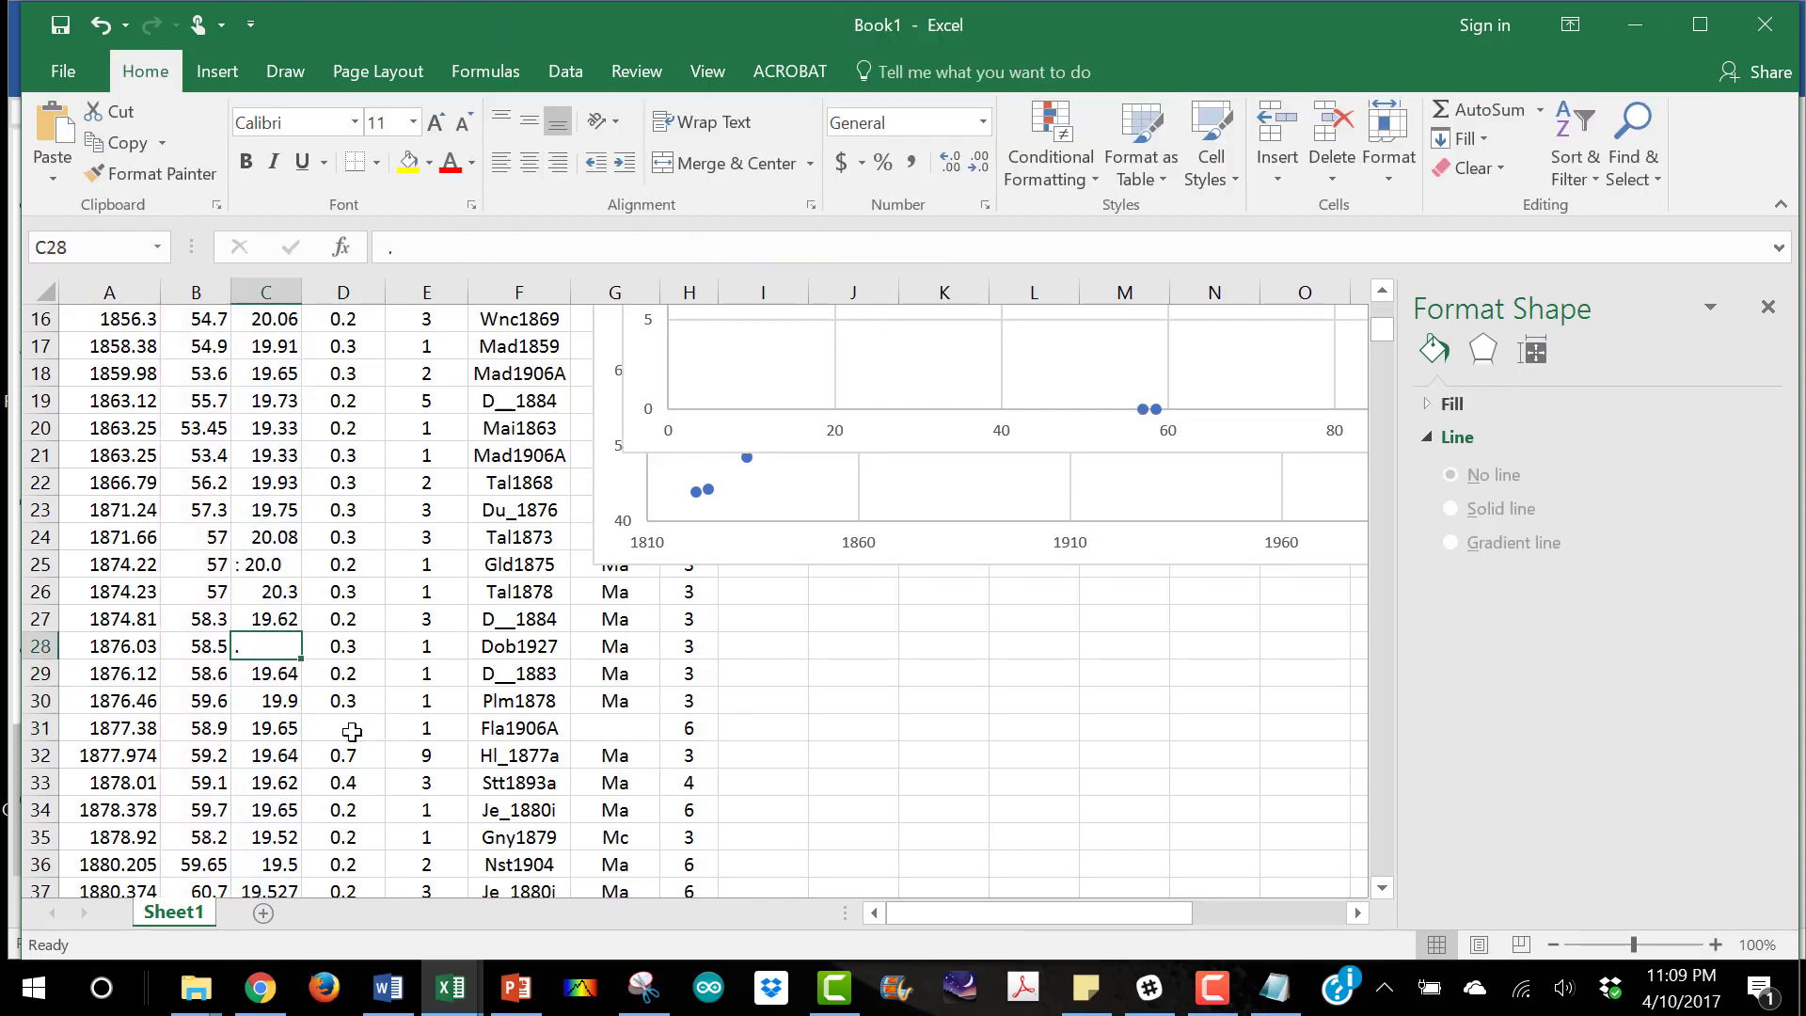
key("Left")
key("Left")
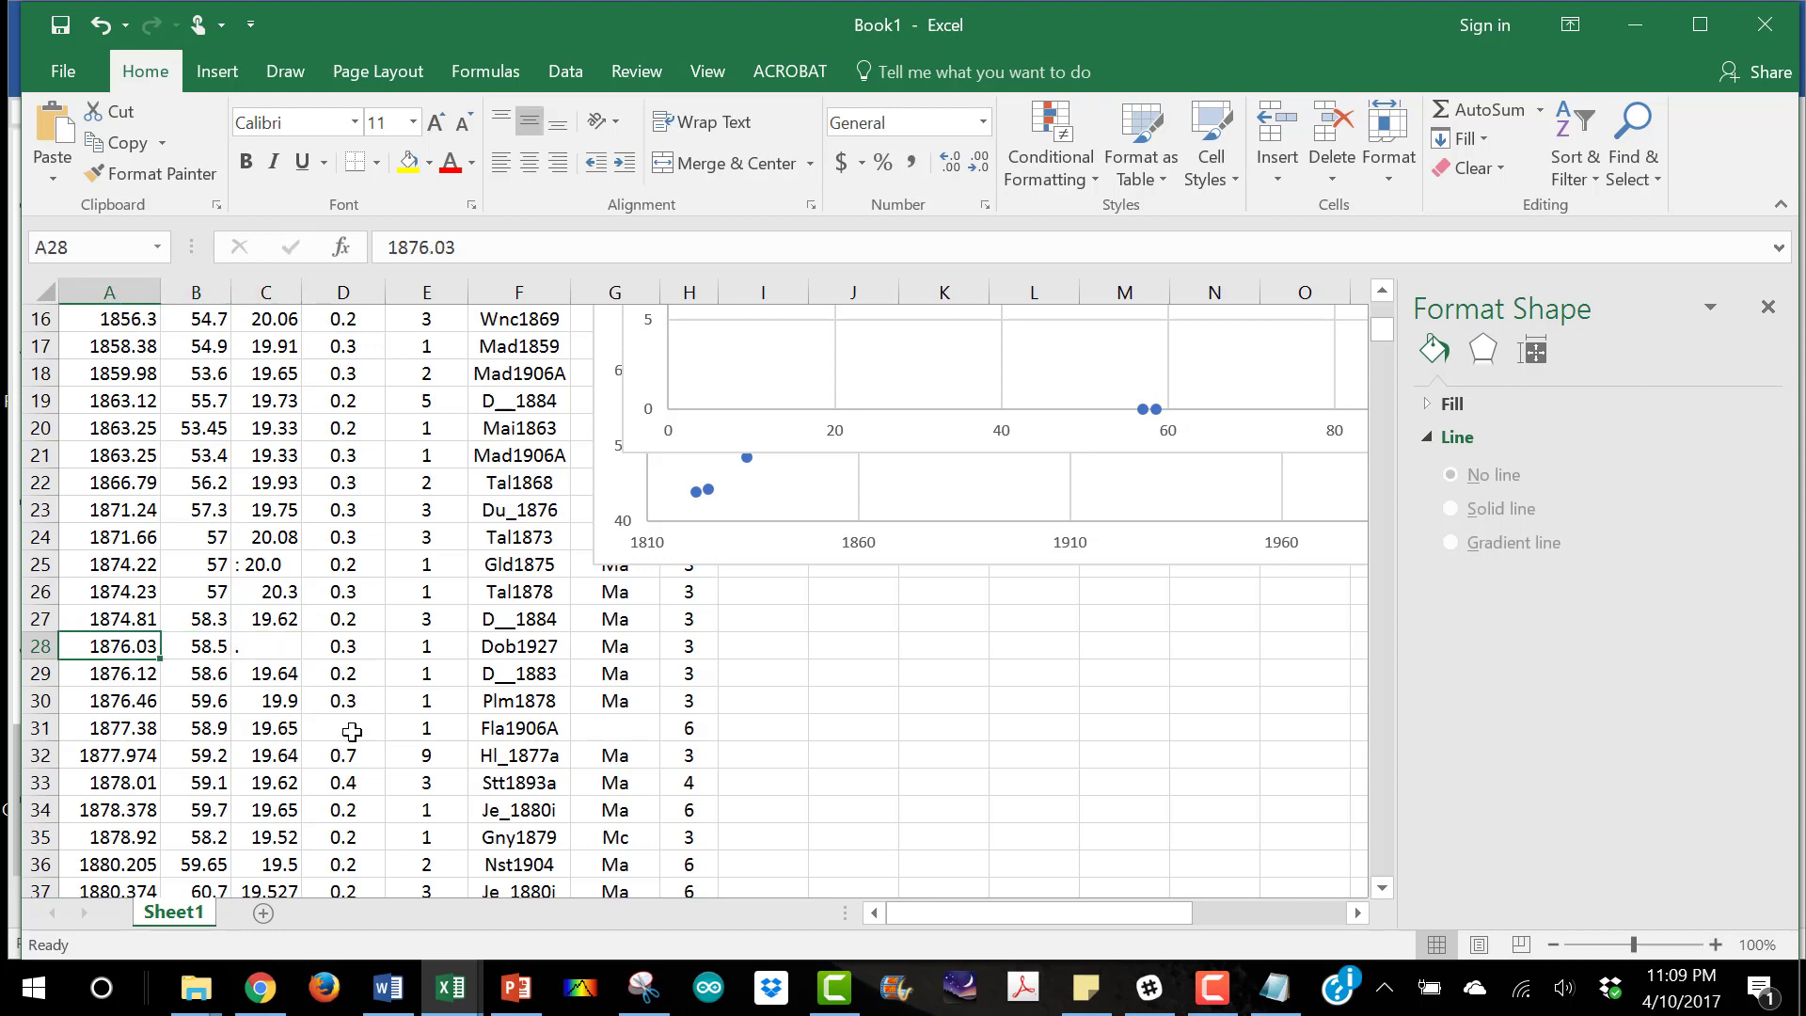
key("Right")
key("Right")
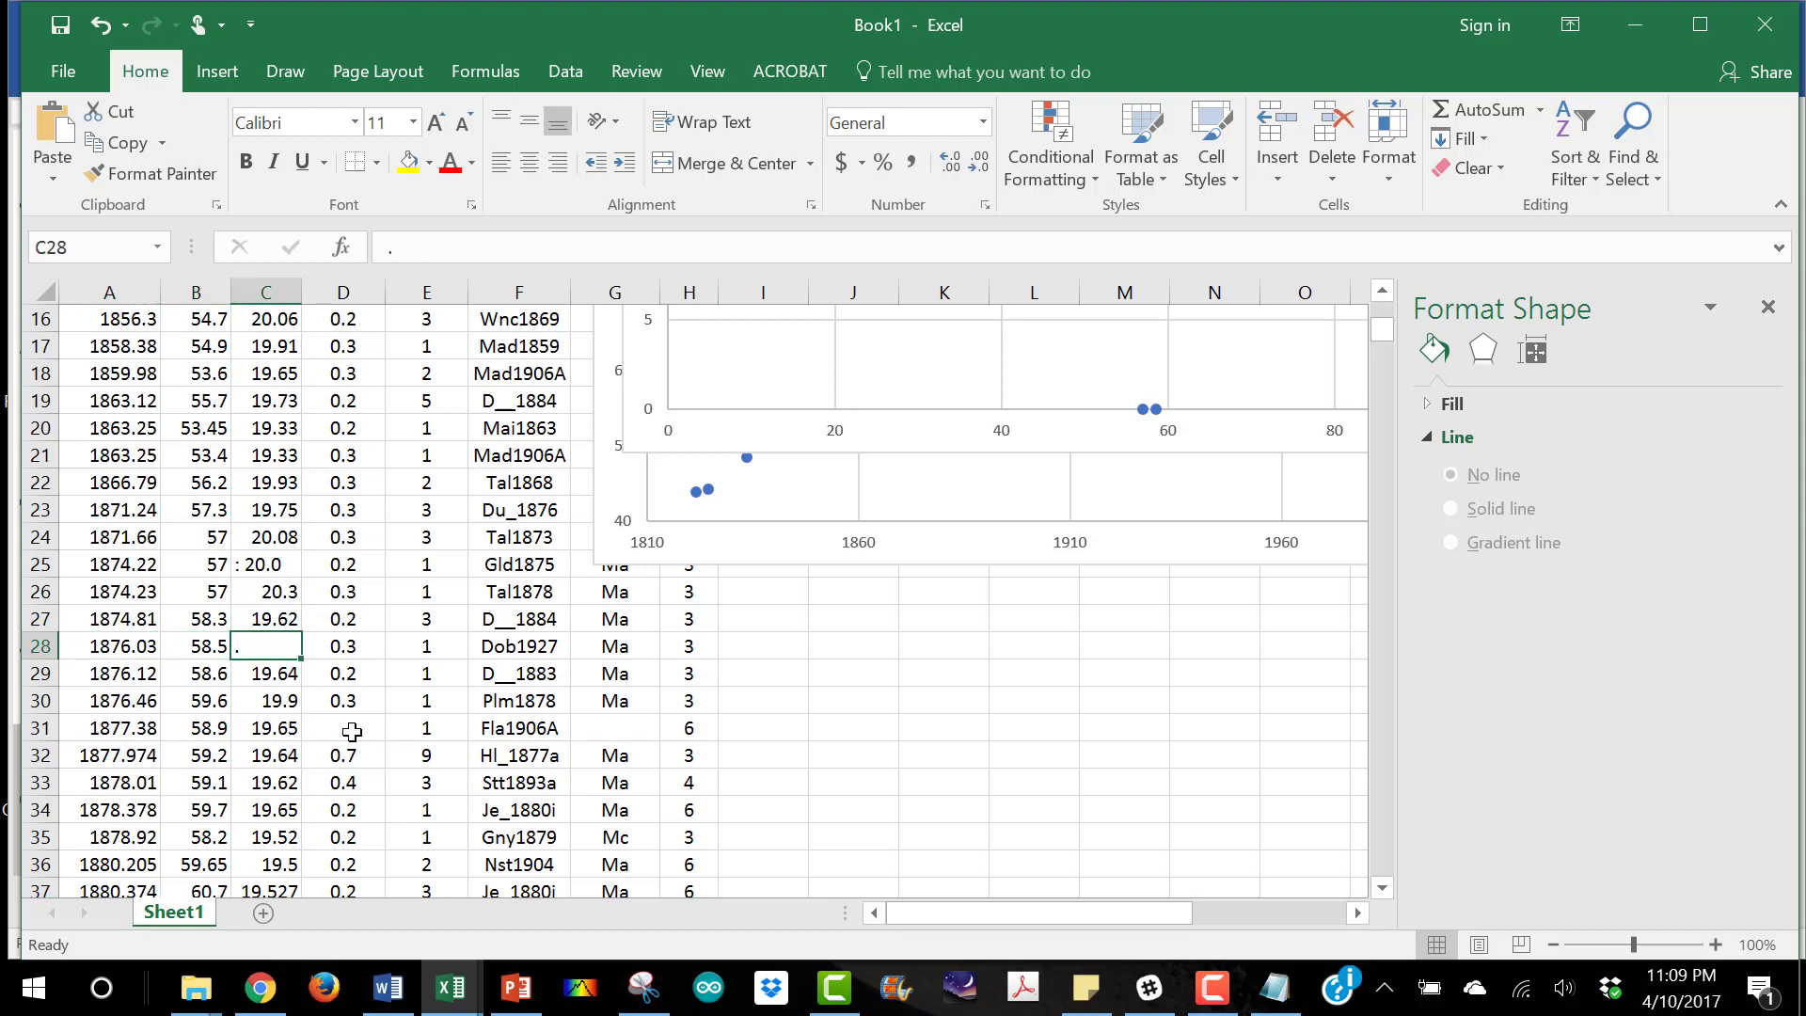
left_click(36, 647)
right_click(31, 647)
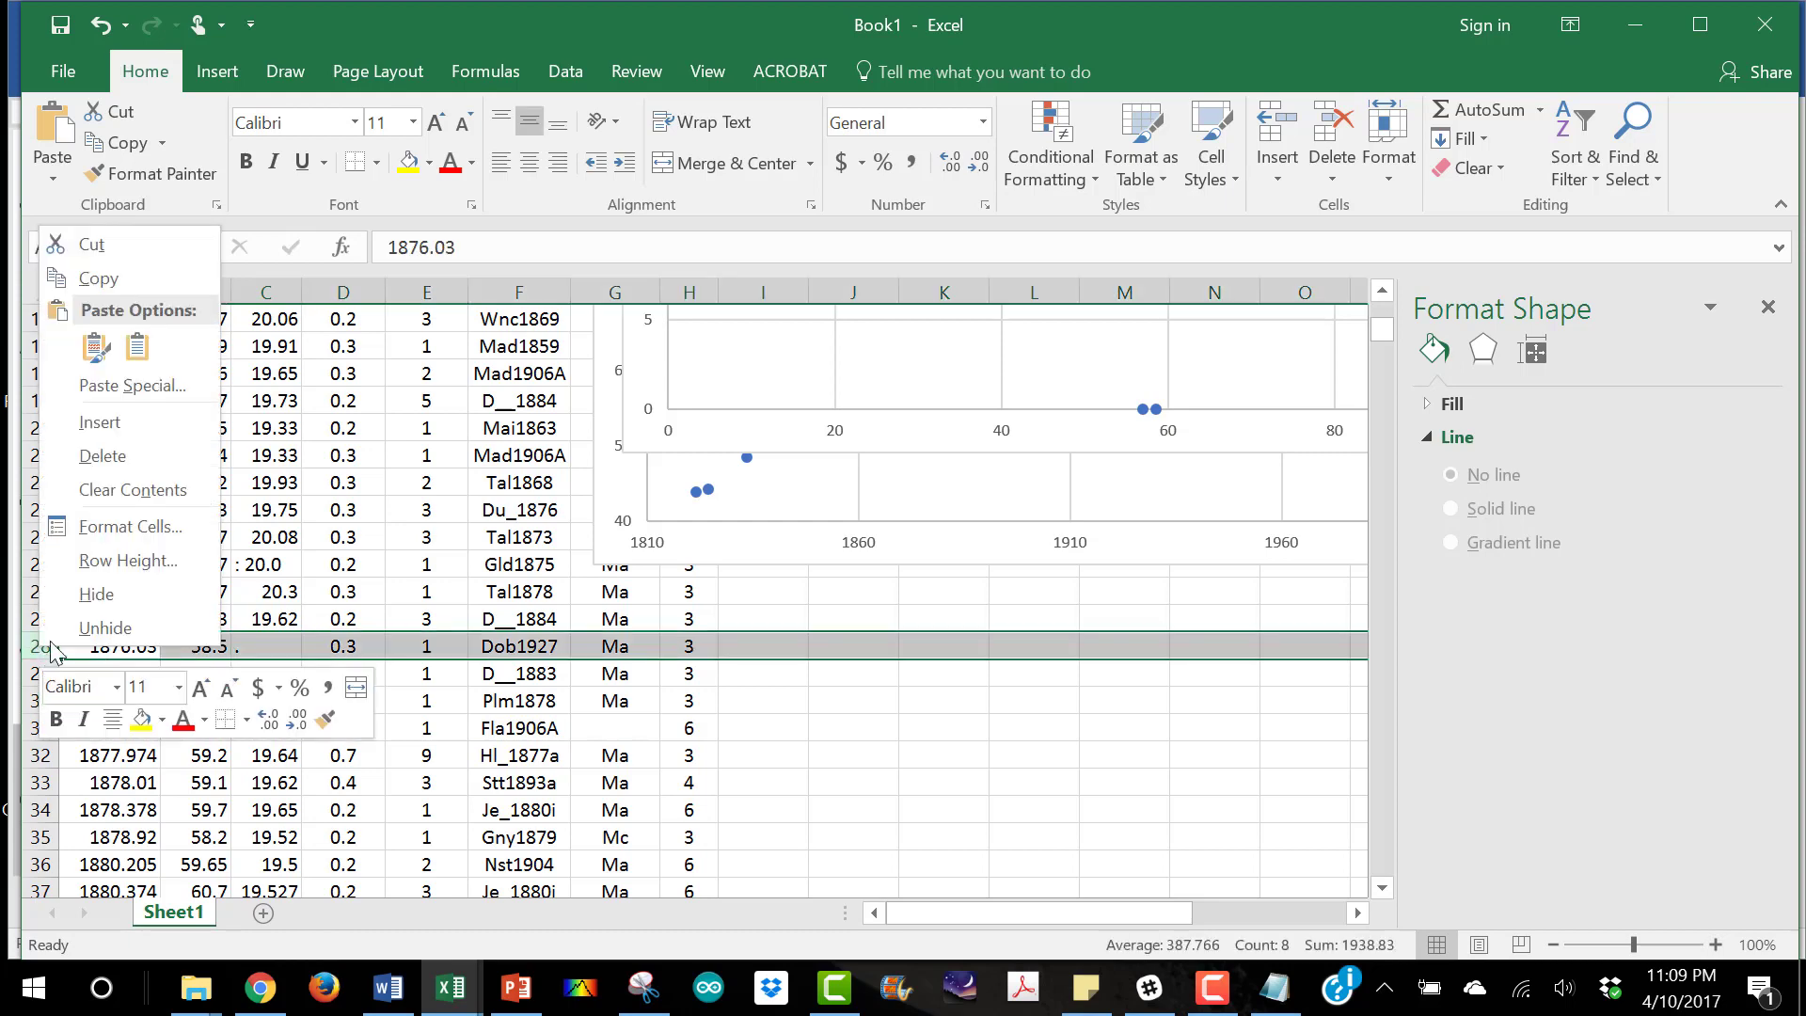
left_click(103, 456)
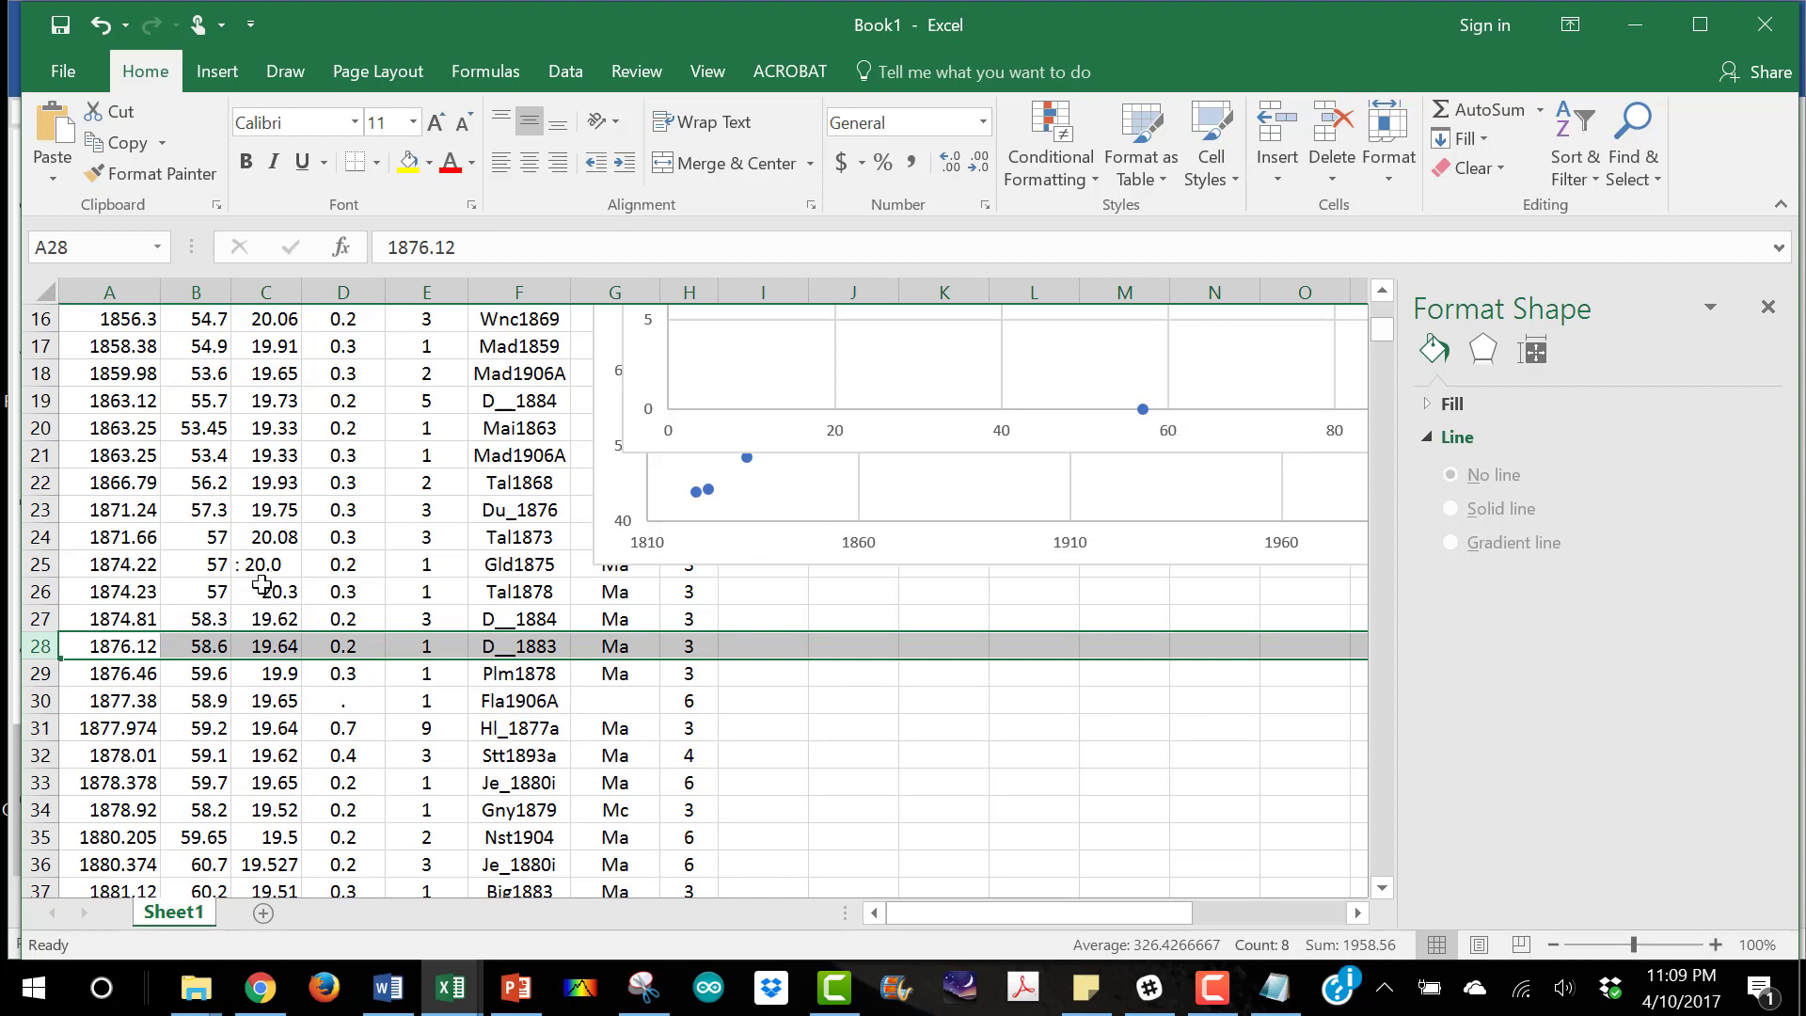
Remove the stray colon and space from the Sep value in C25 so the cell contains 20.0
double_click(260, 564)
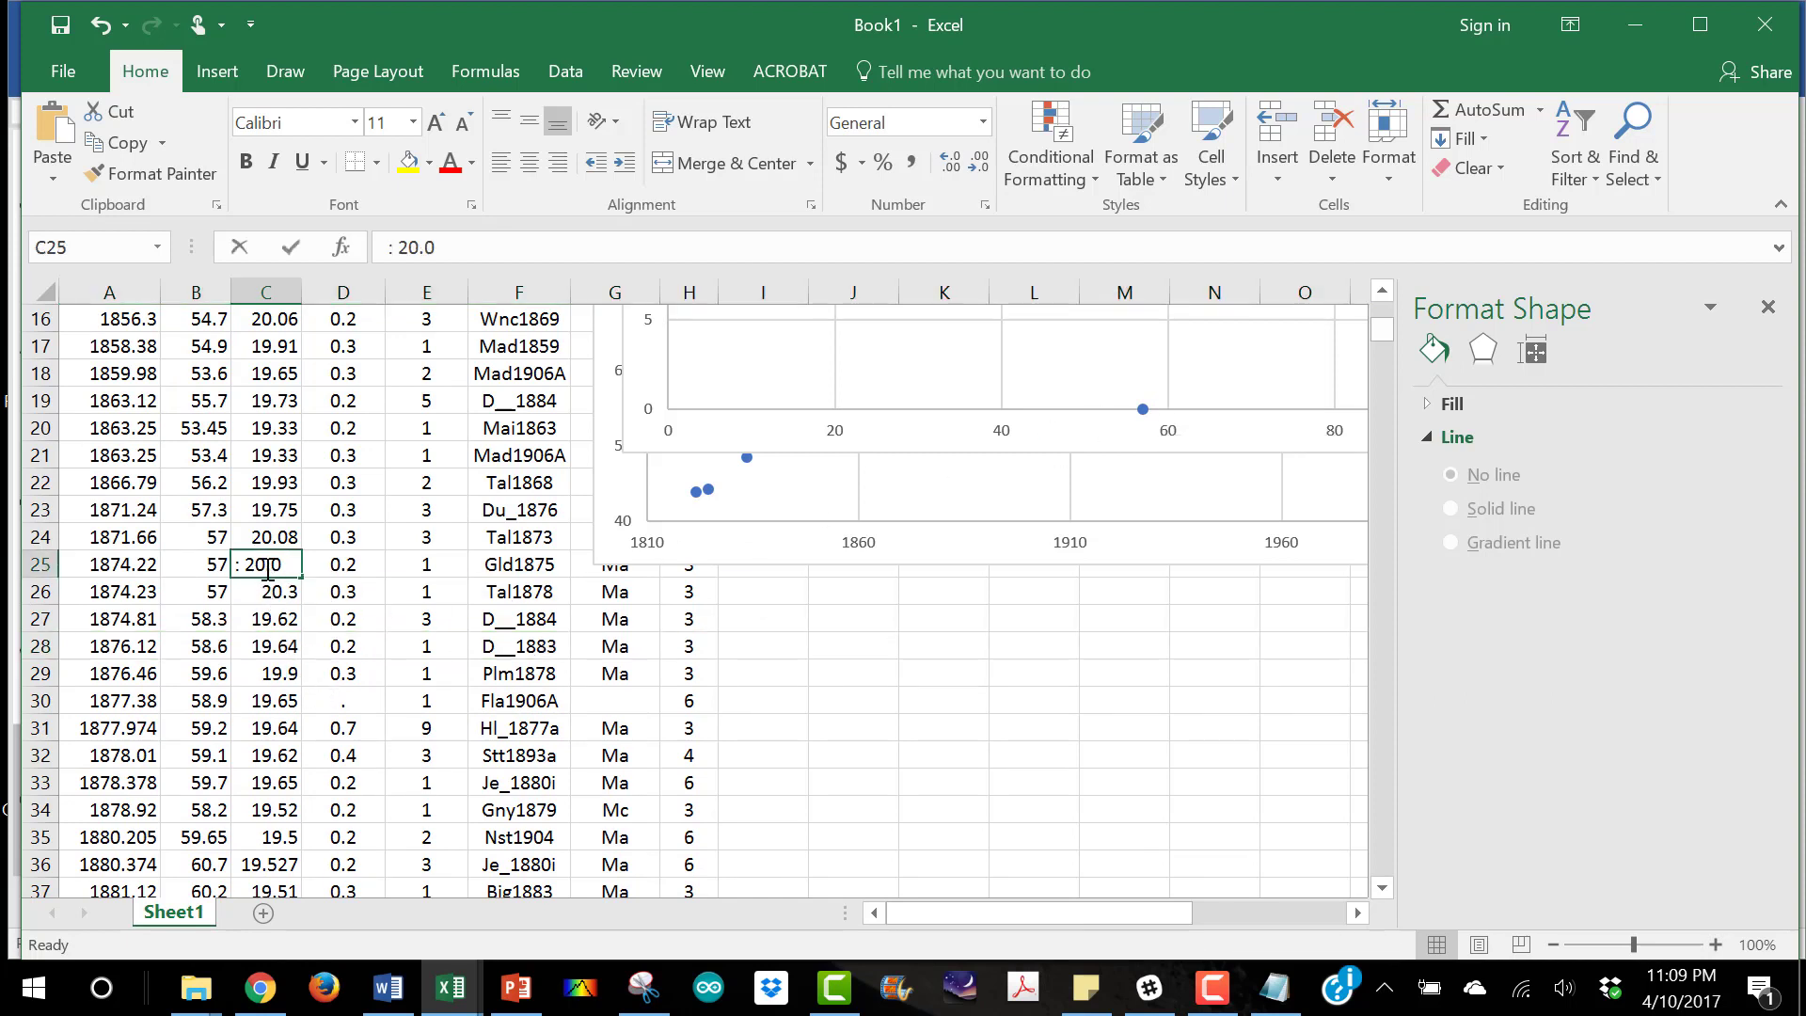
left_click_drag(249, 565, 230, 565)
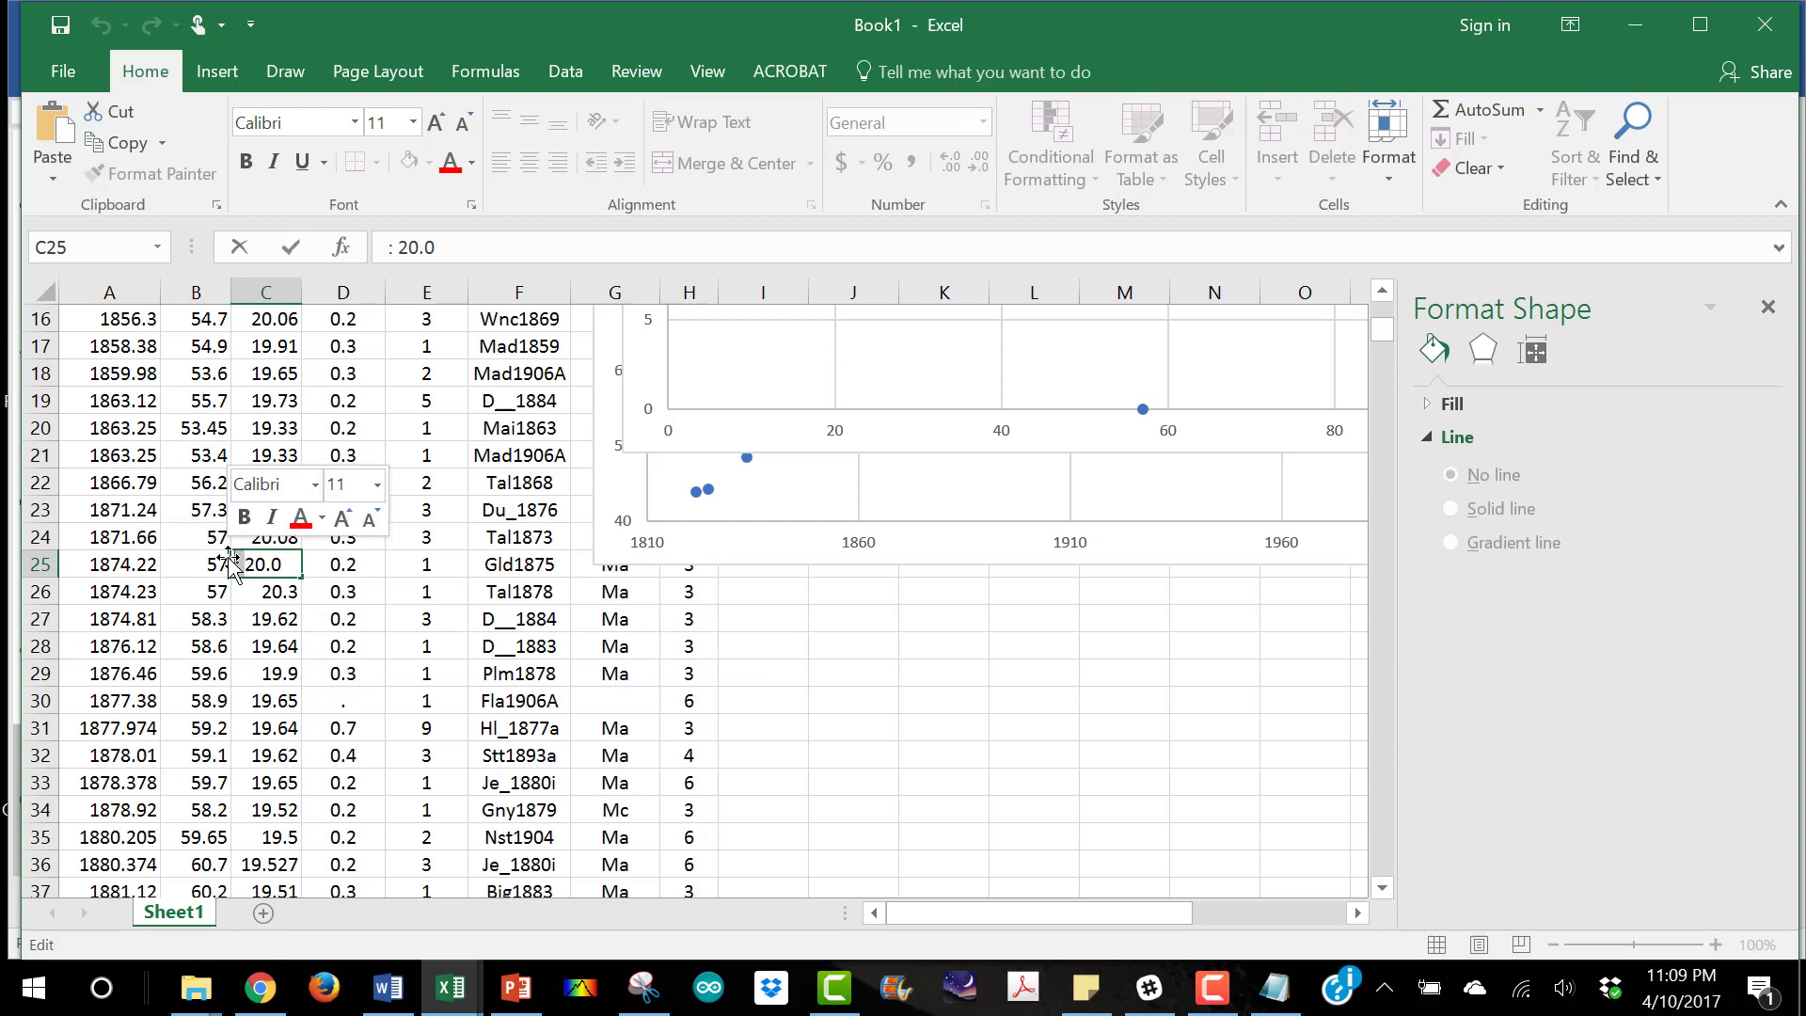
key("BackSpace")
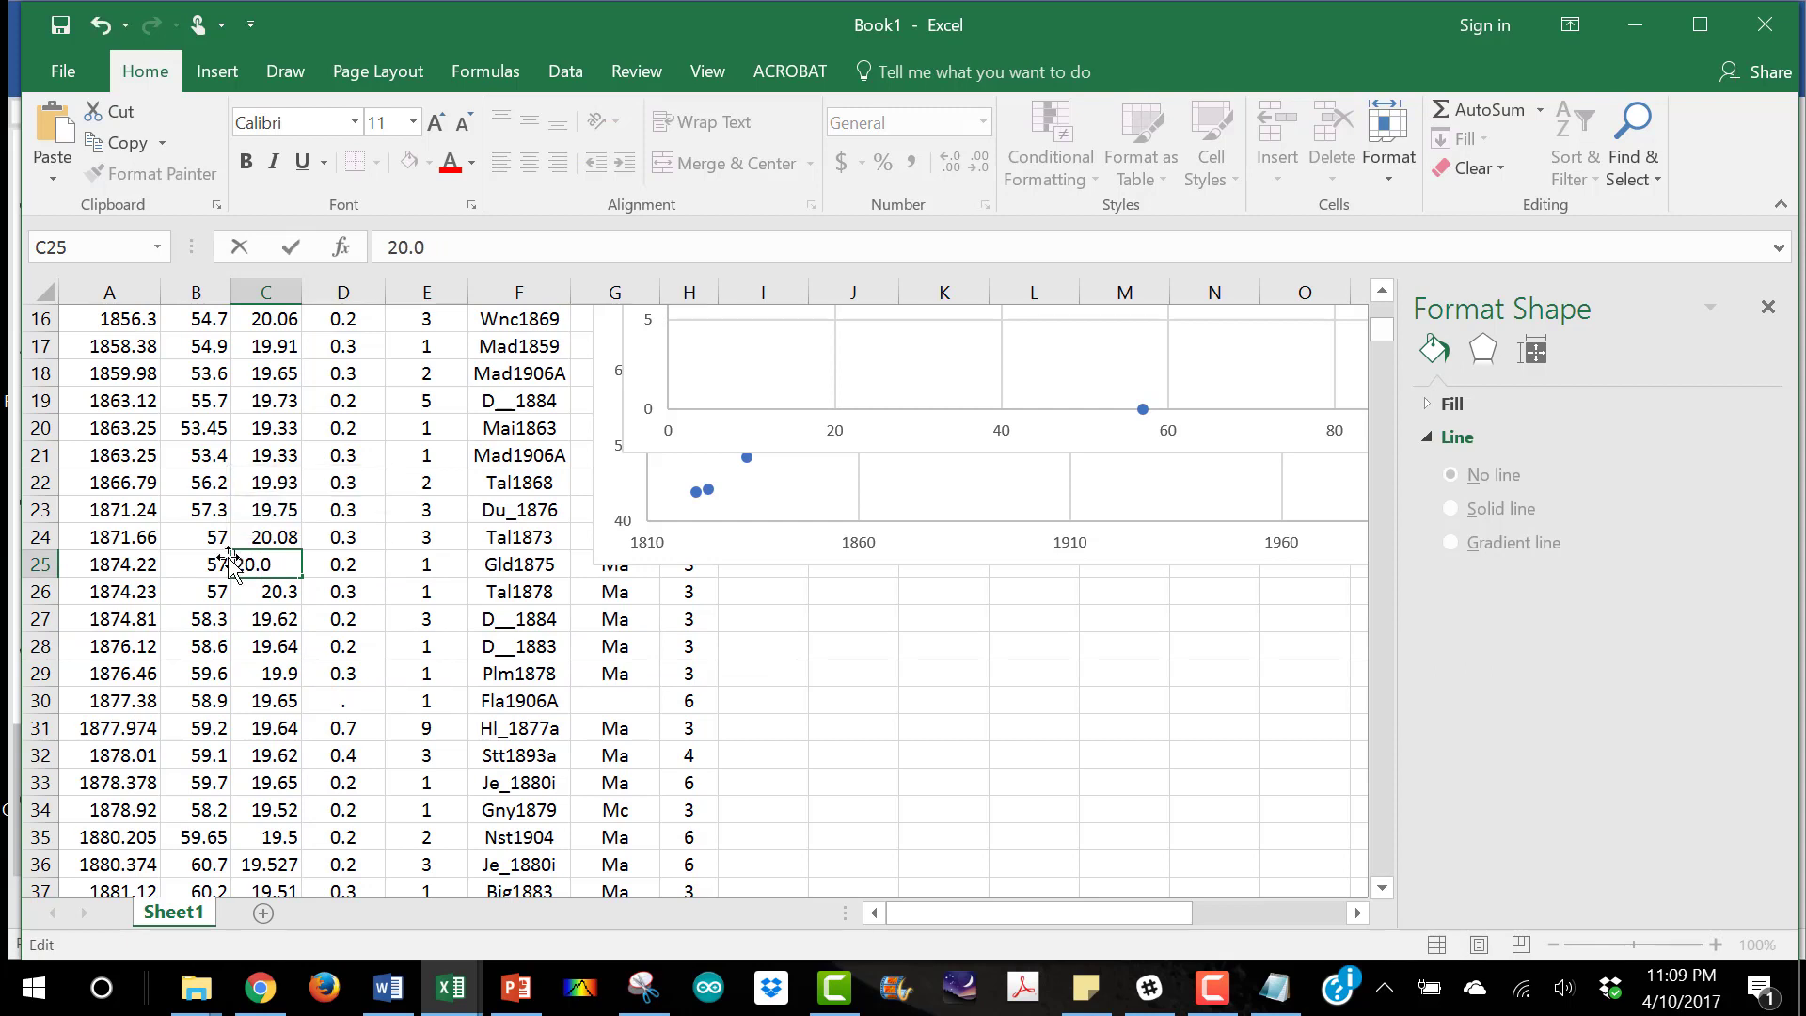
key("Return")
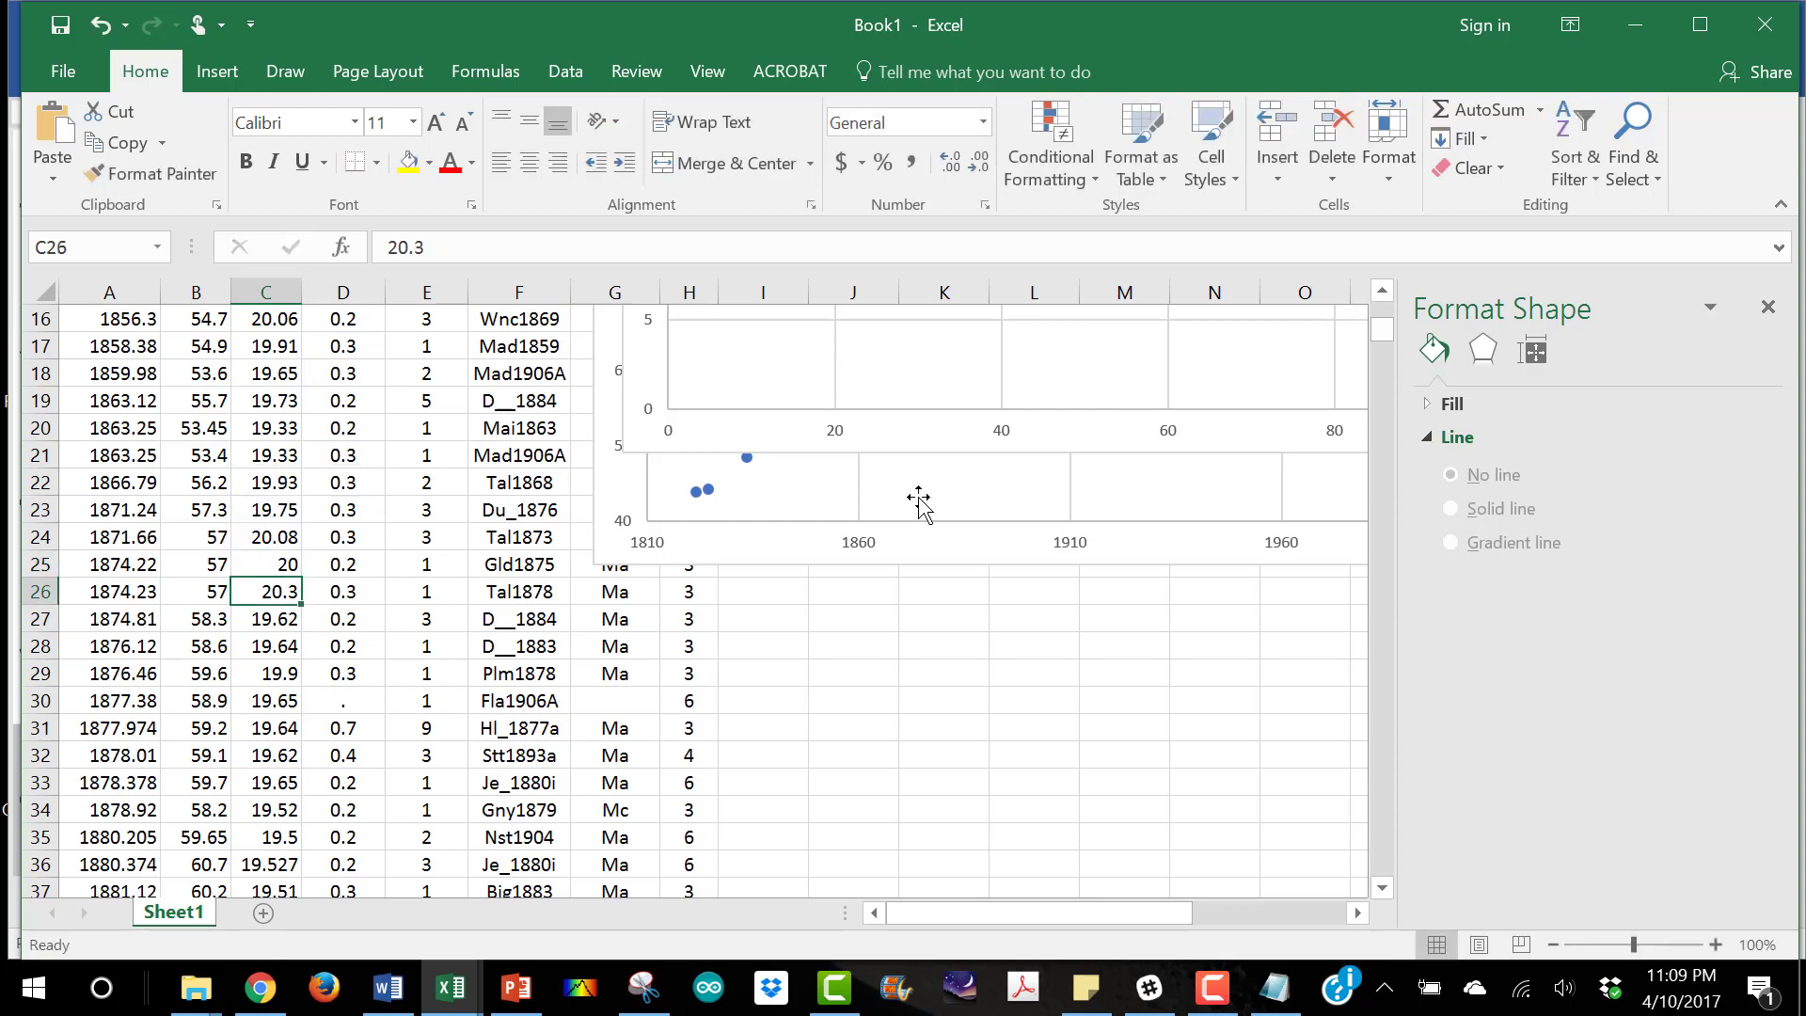
Select the low outlying point near PA 50 on the Sep chart to examine it
scroll(1193, 512, "up", 5)
scroll(1171, 579, "up", 1)
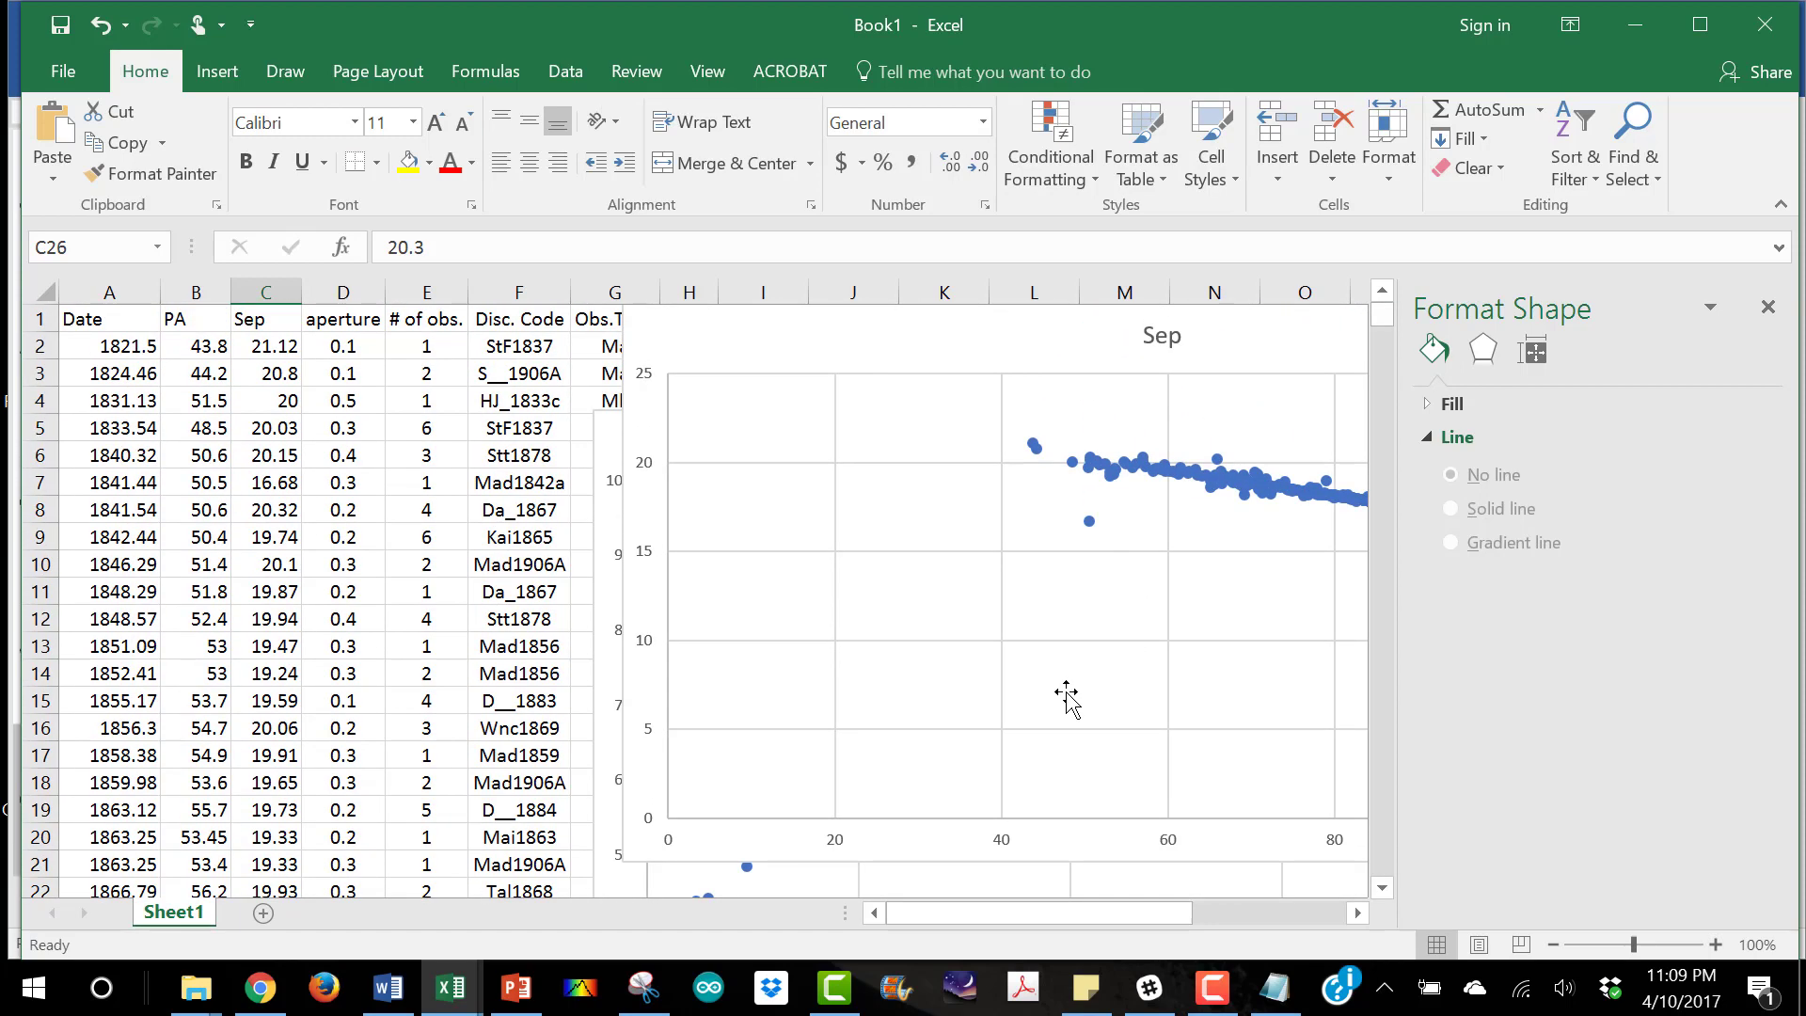
left_click(786, 749)
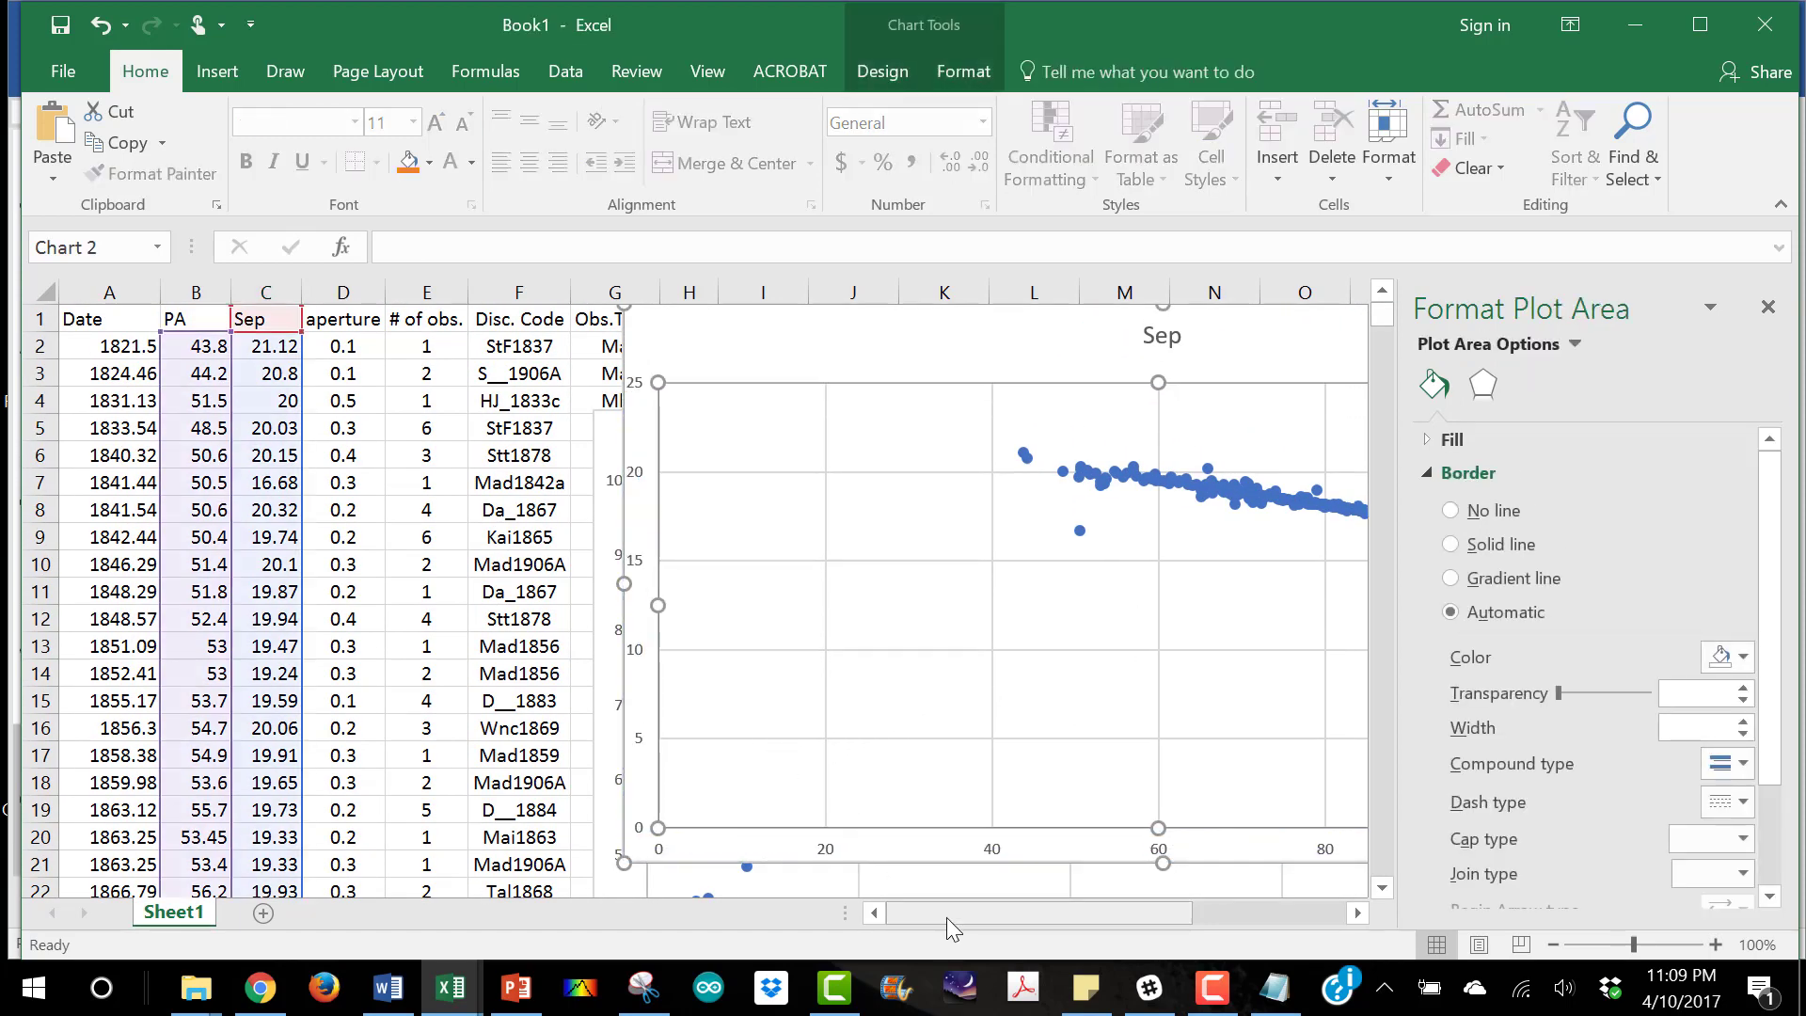
left_click_drag(947, 917, 1013, 910)
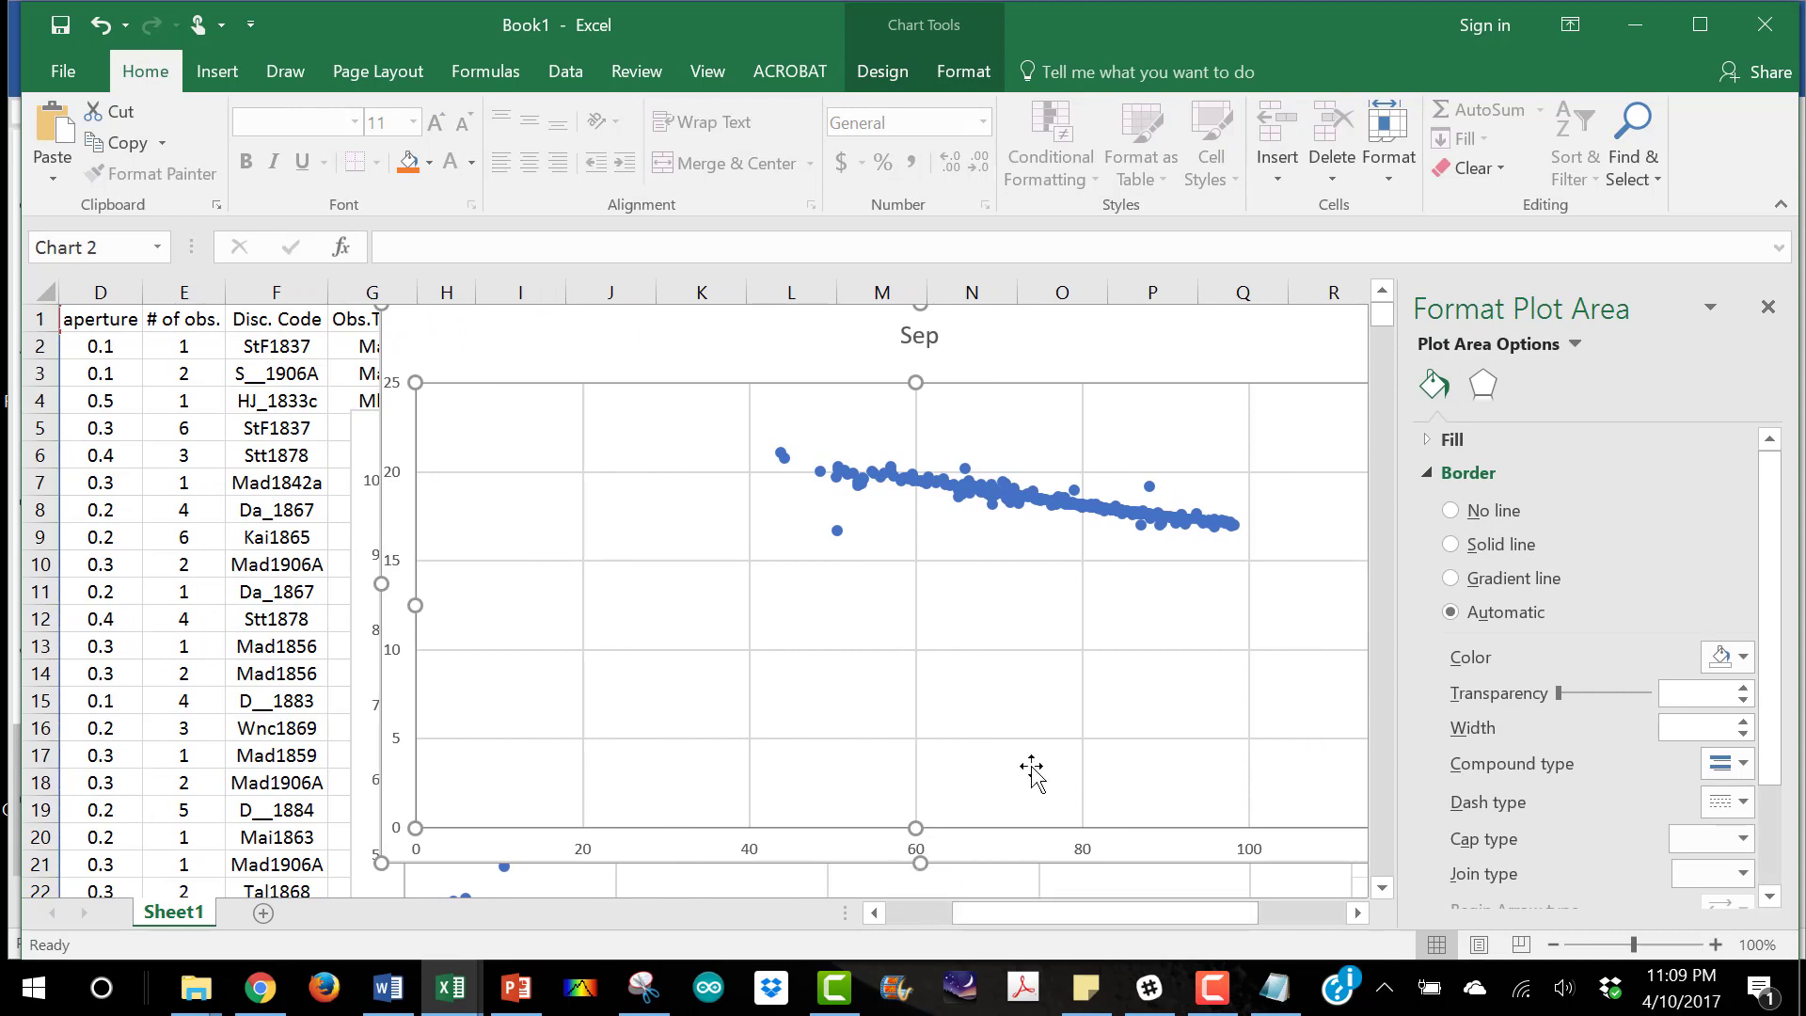
double_click(837, 529)
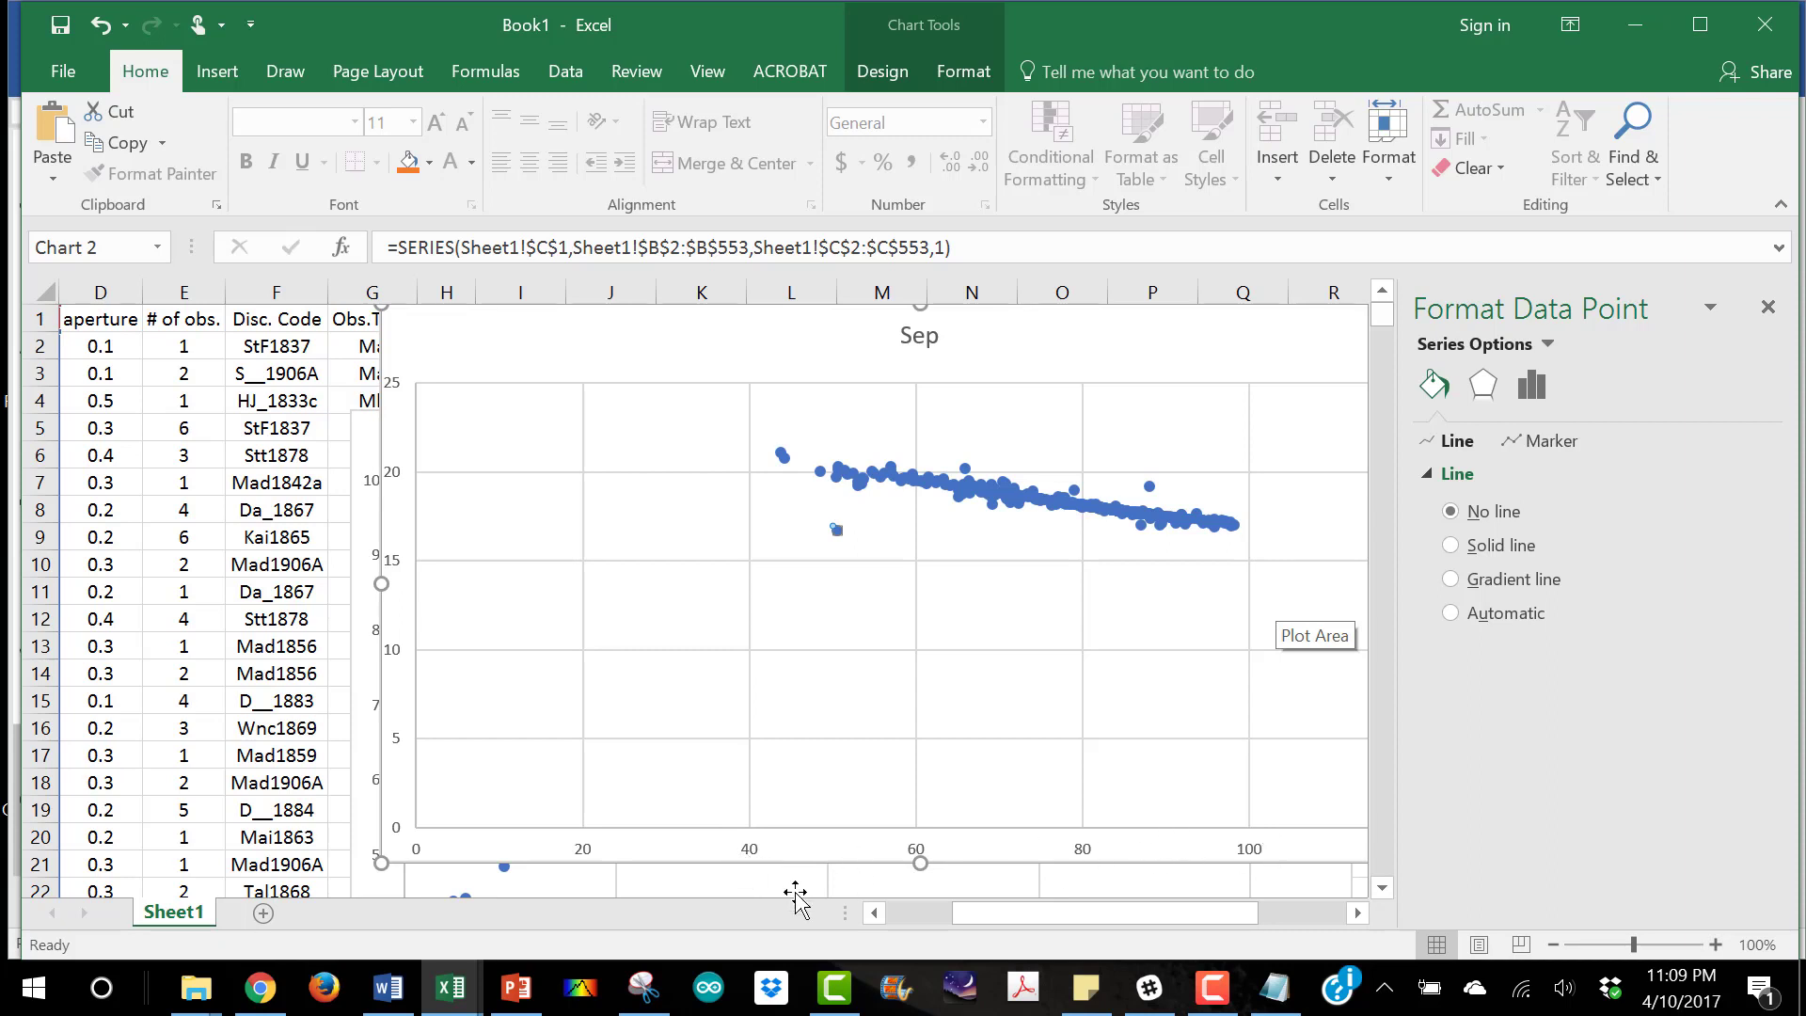
Set the Sep chart's horizontal axis bounds to a minimum of 40 and a maximum of 100
left_click(757, 852)
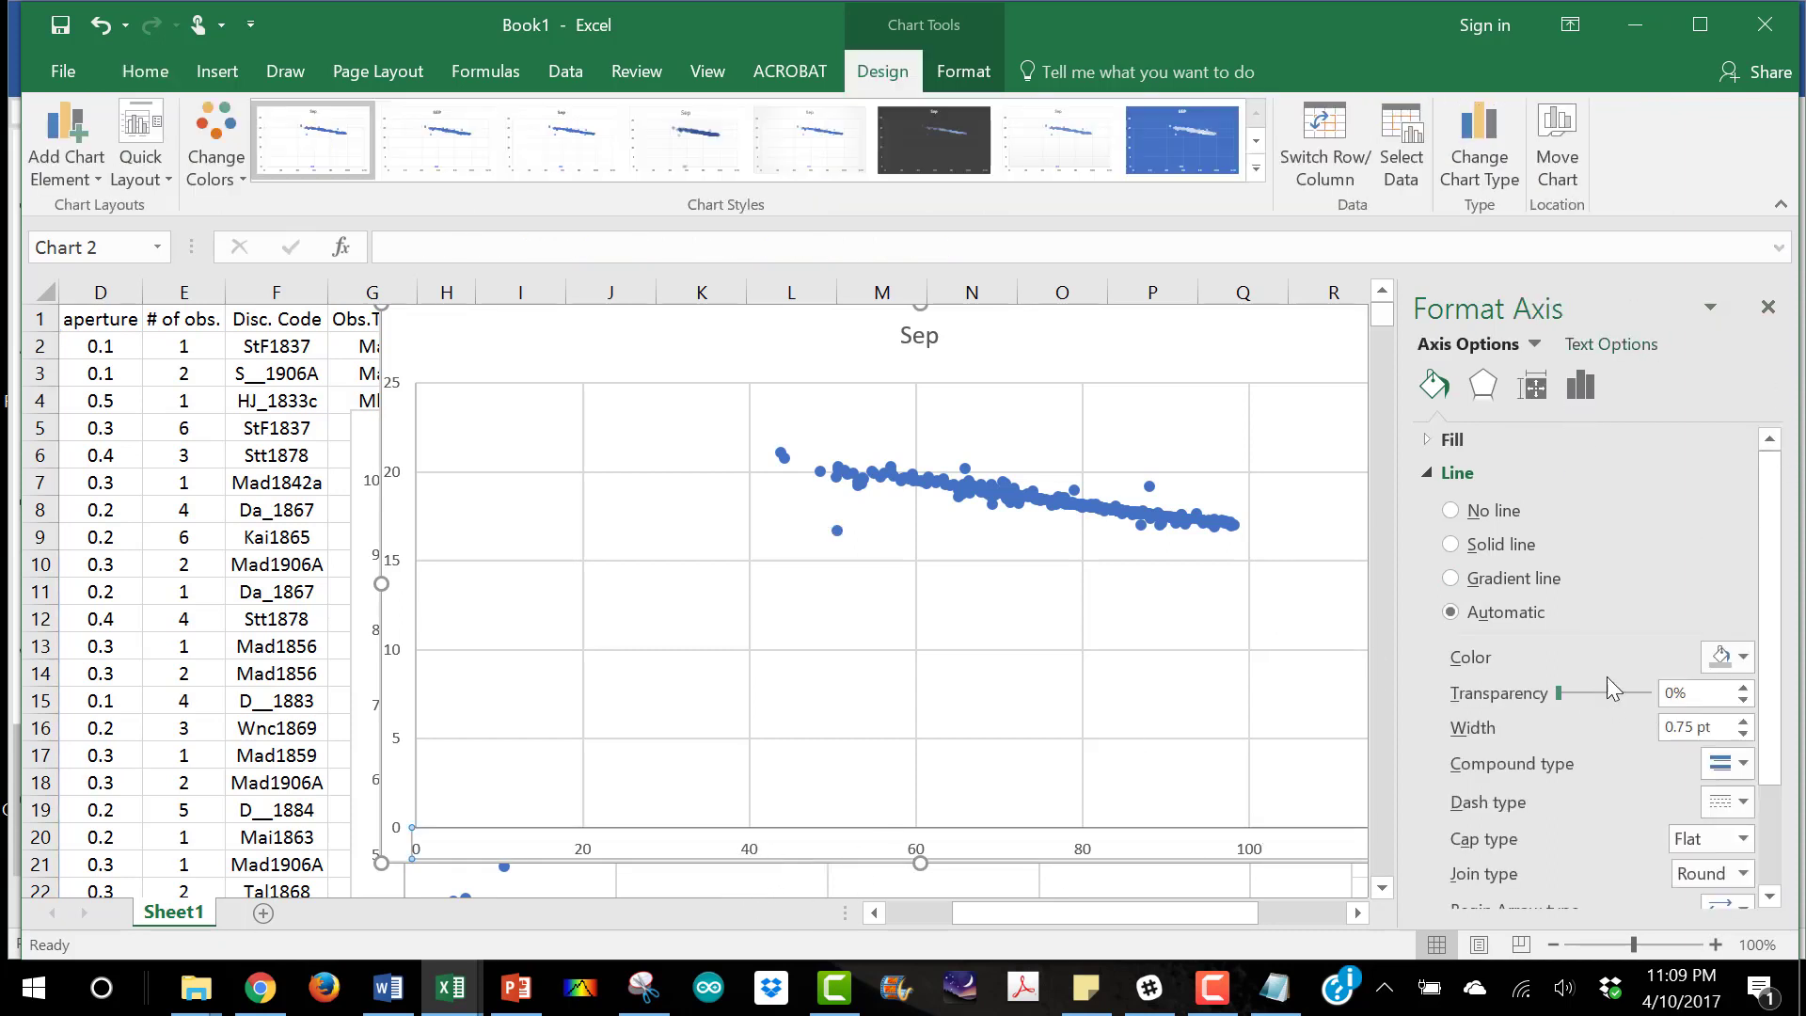
left_click(1581, 386)
left_click(1426, 440)
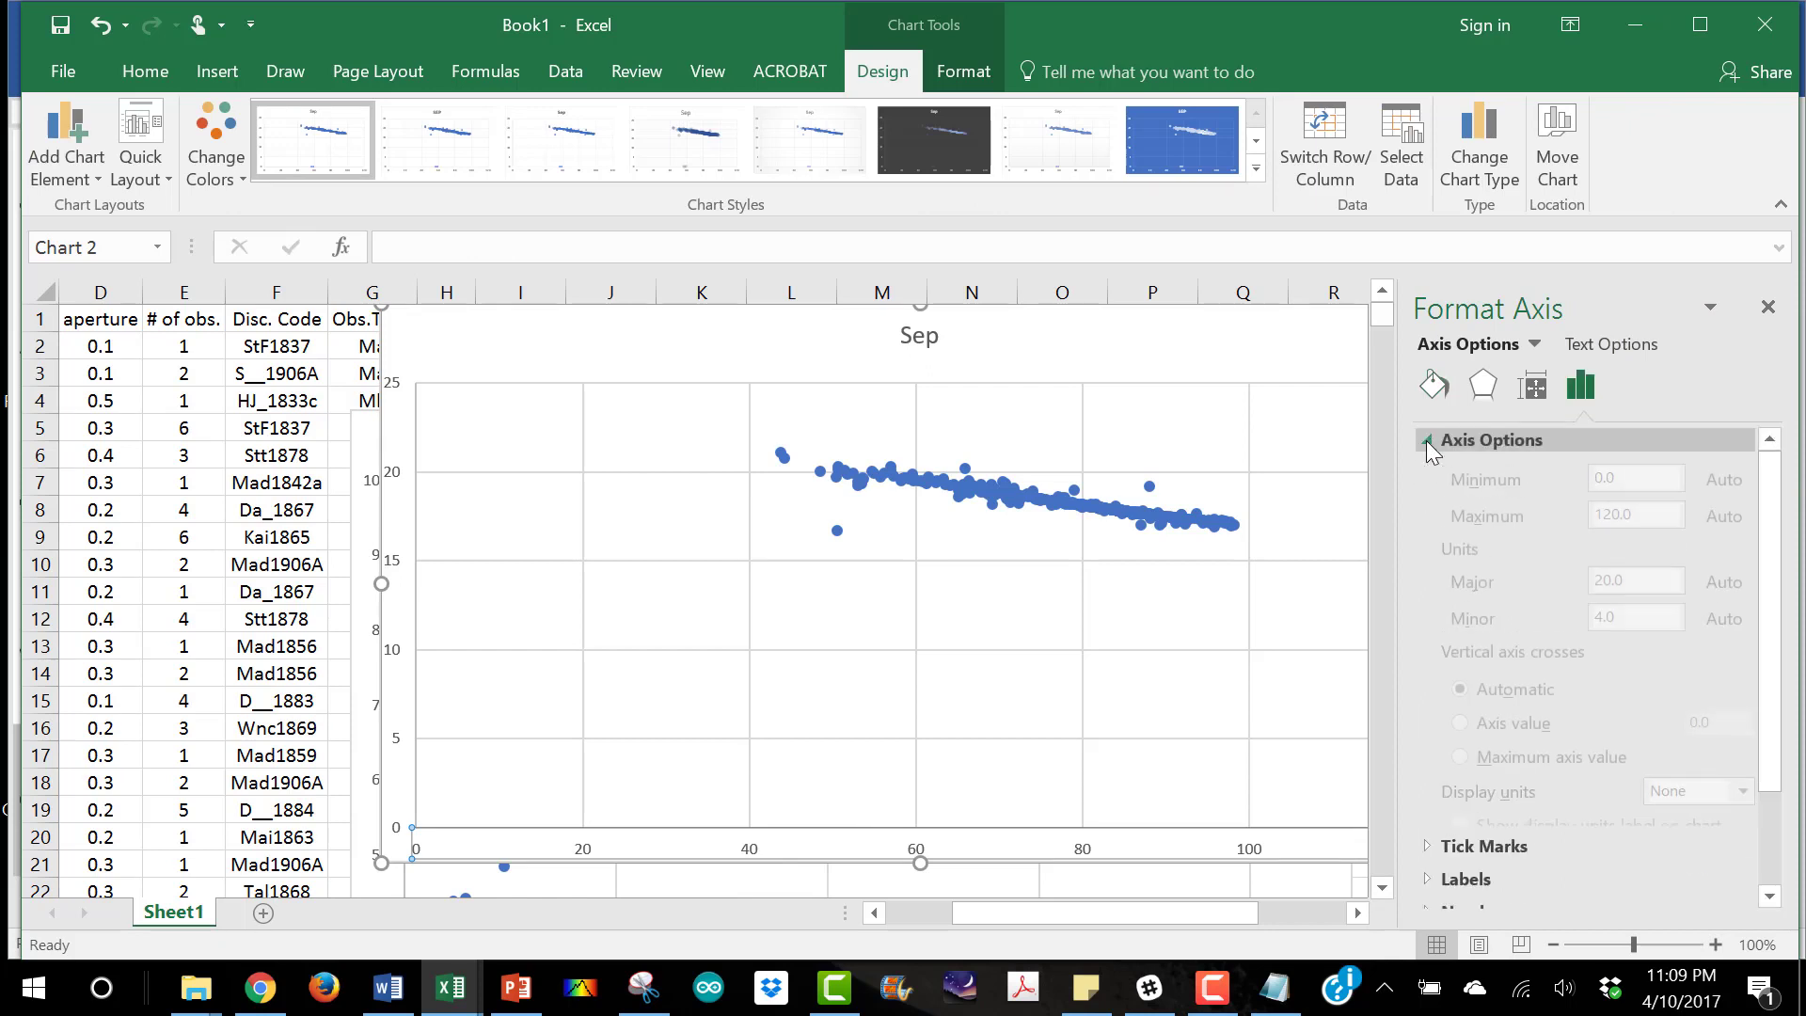
left_click_drag(1601, 500, 1588, 501)
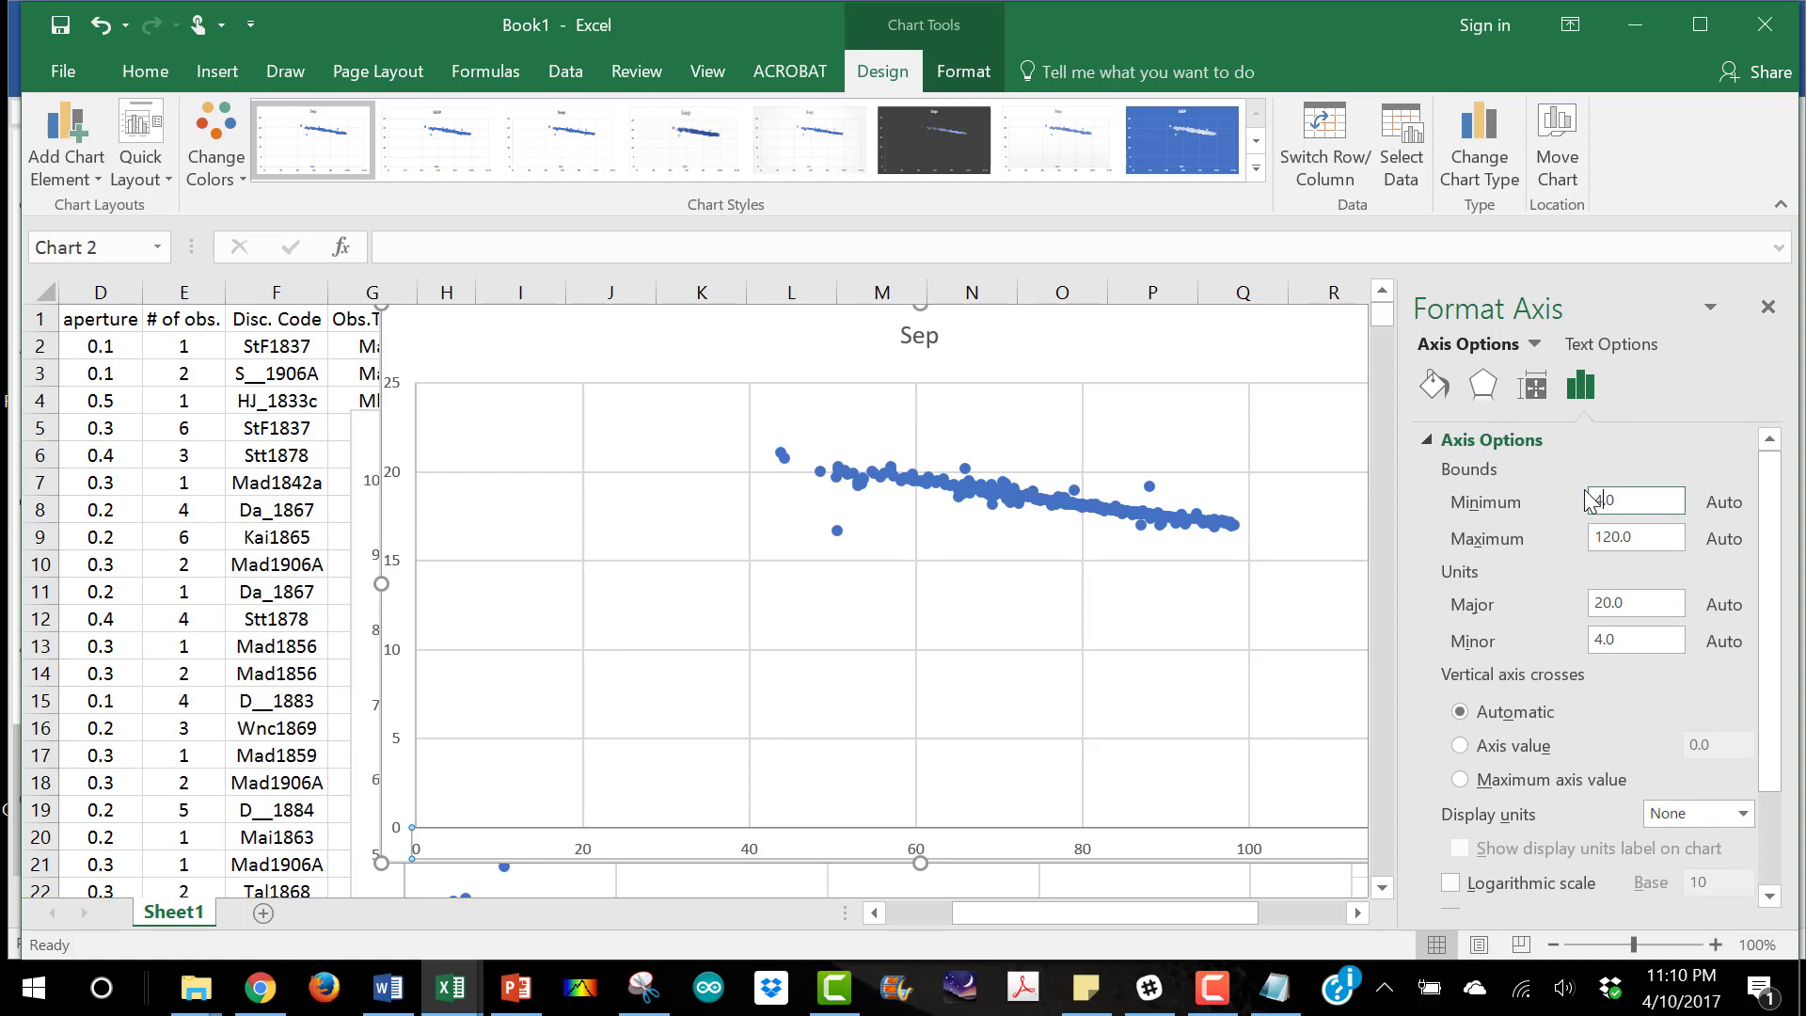
type("40")
left_click(1610, 538)
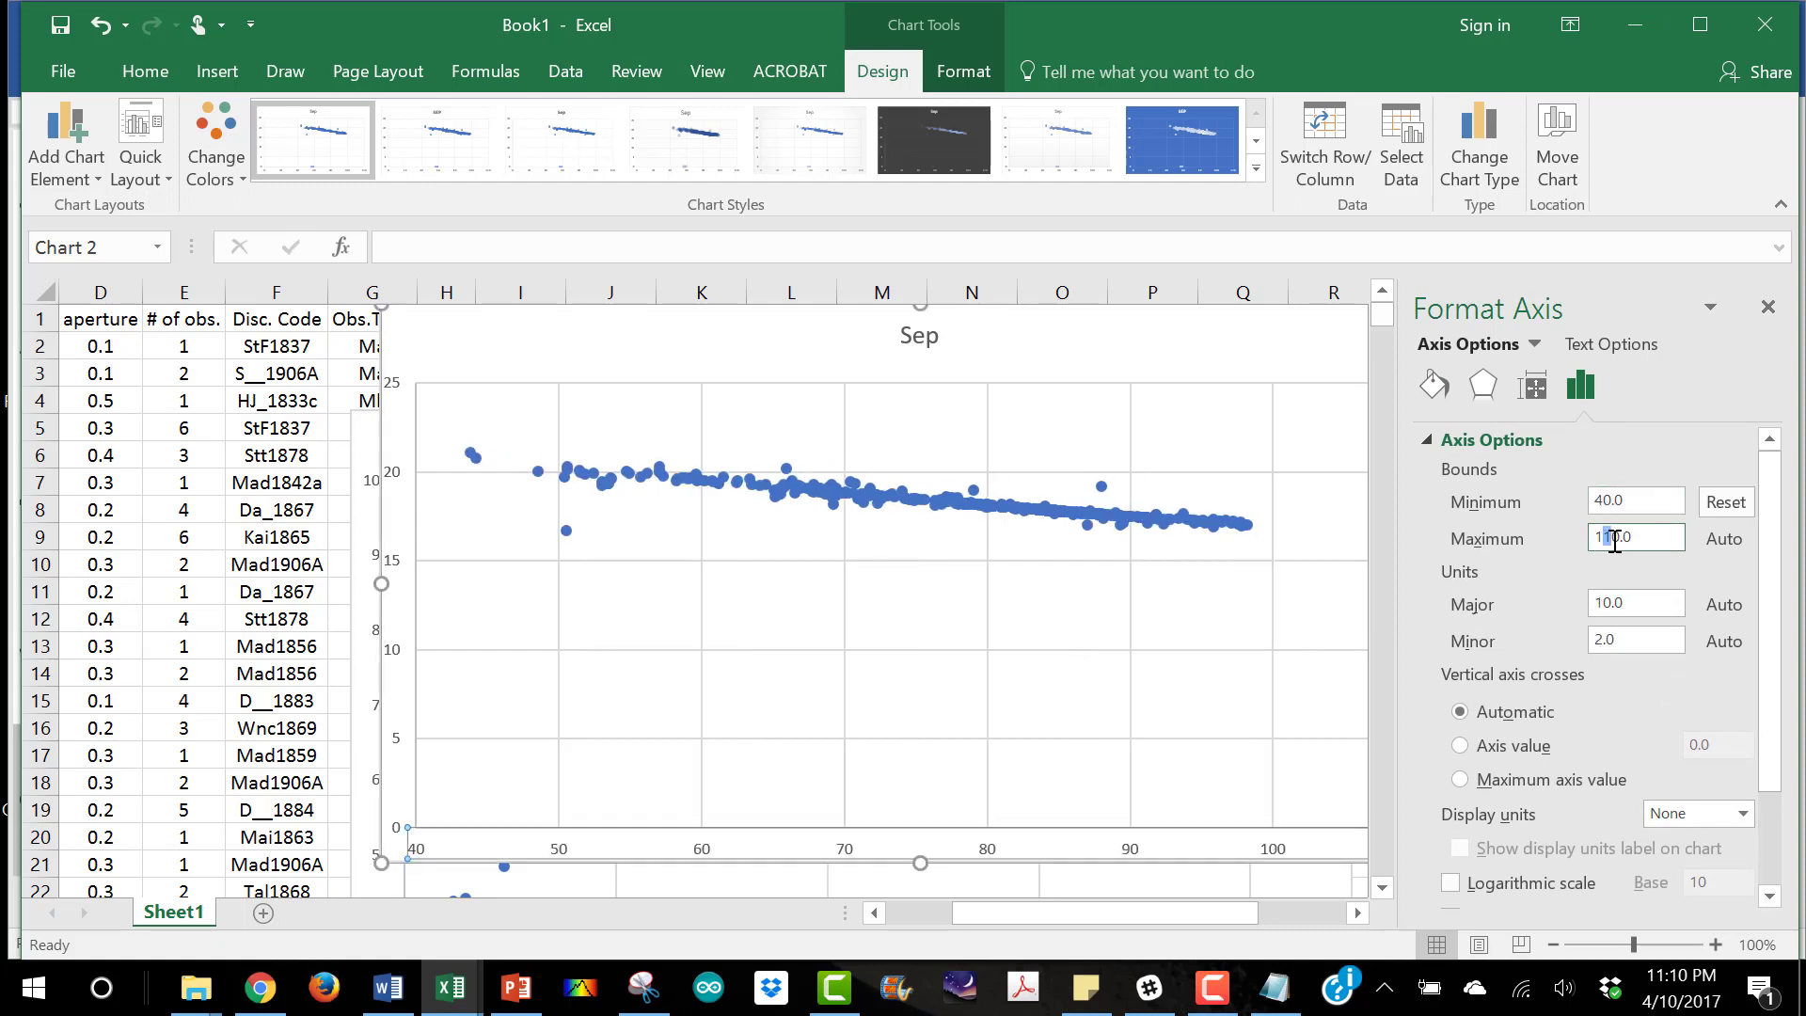
key("Return")
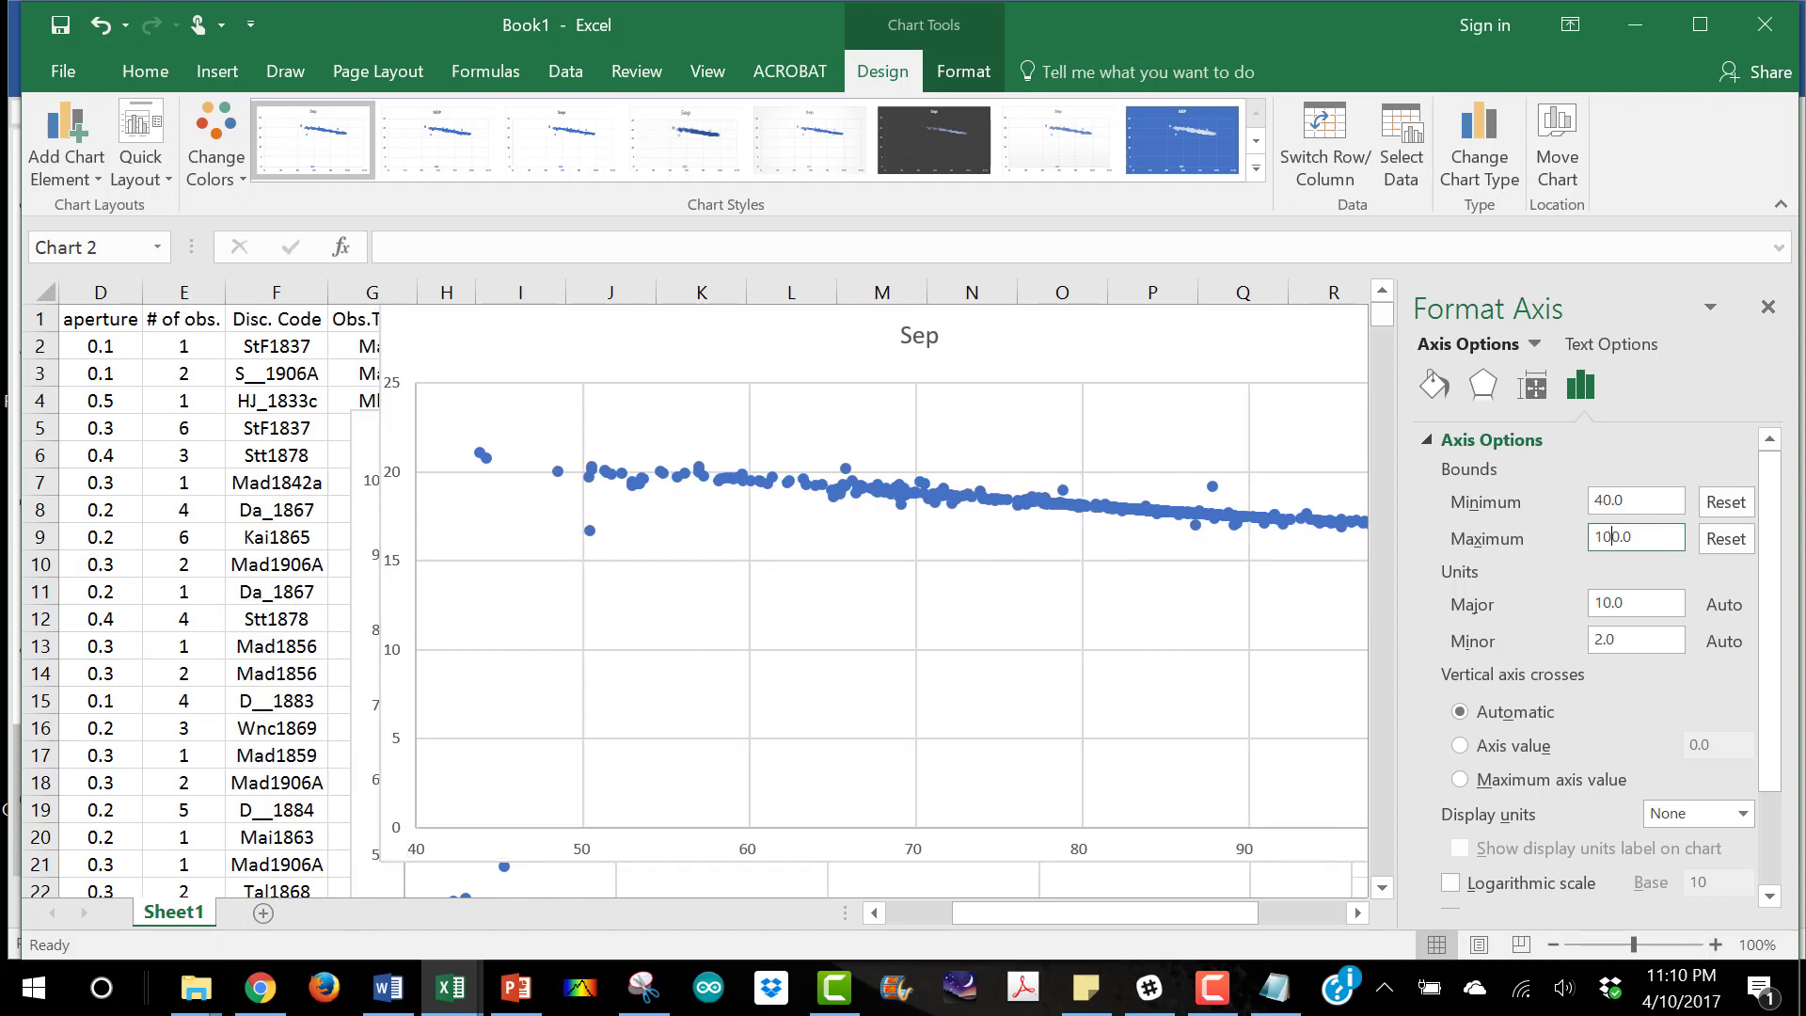
left_click_drag(1005, 906, 1046, 905)
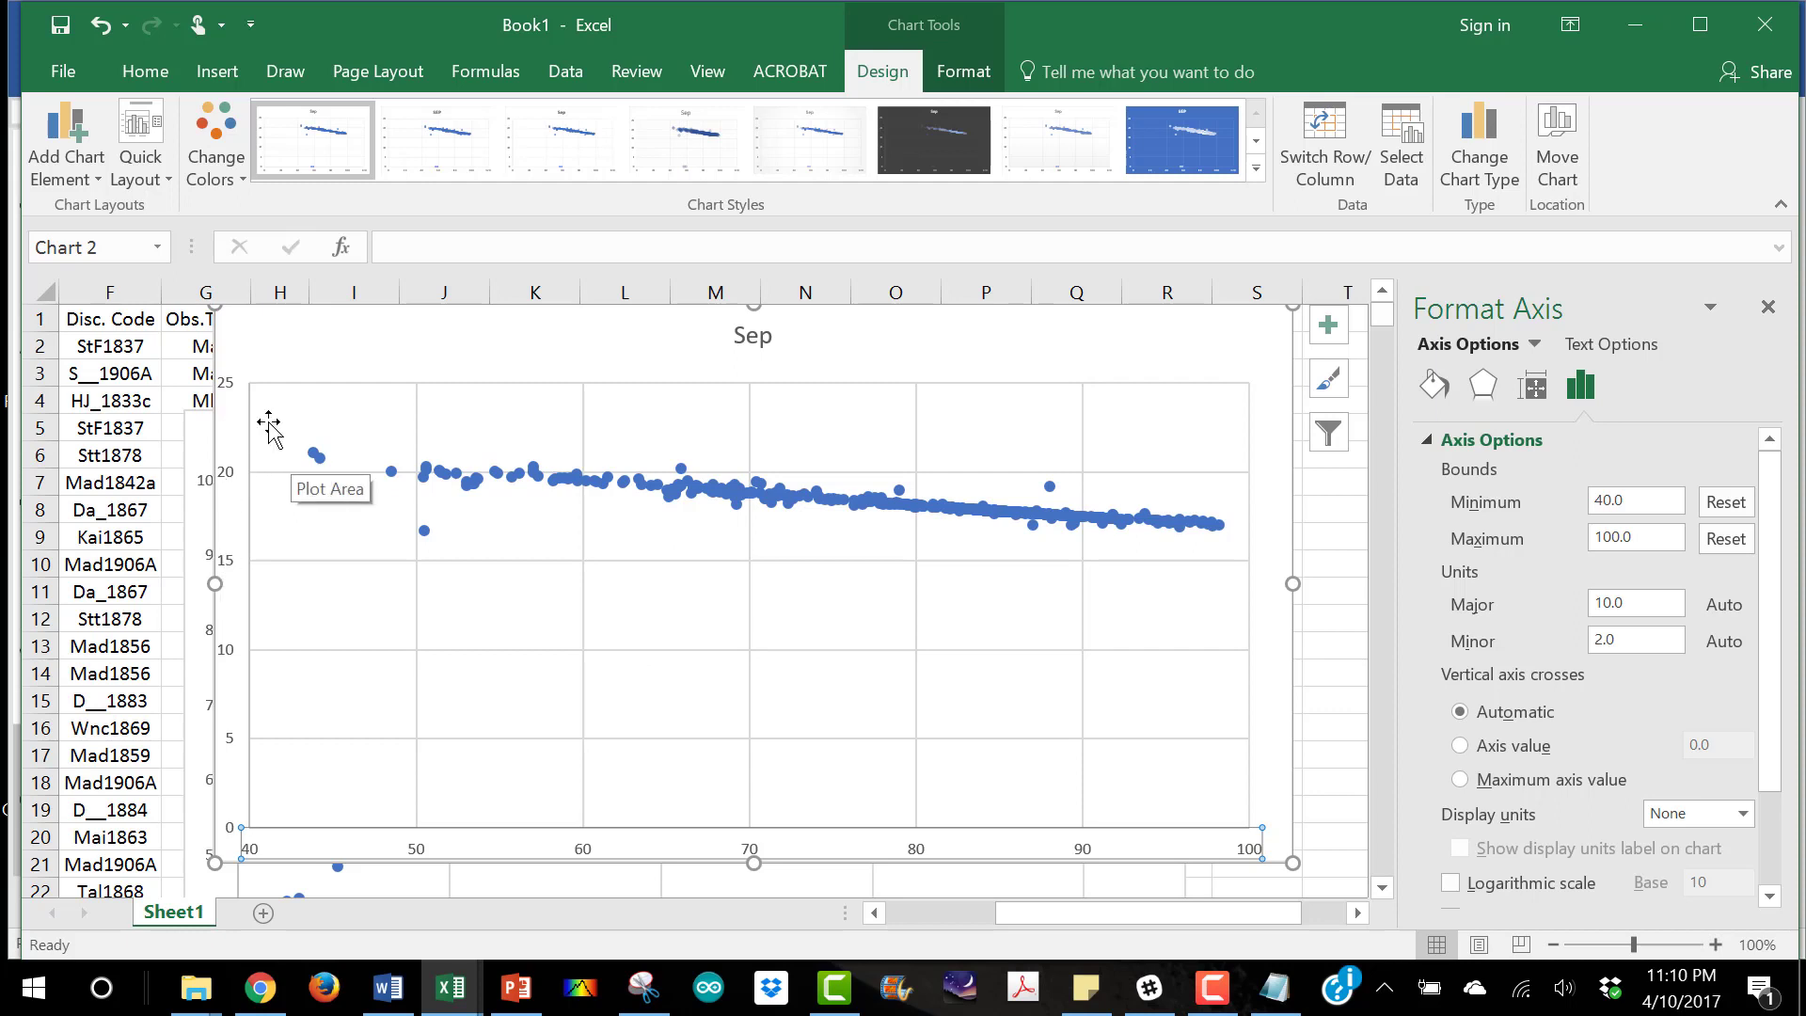
Try a major unit of 15 on the Sep chart's horizontal axis, and reset it to automatic
left_click(1609, 603)
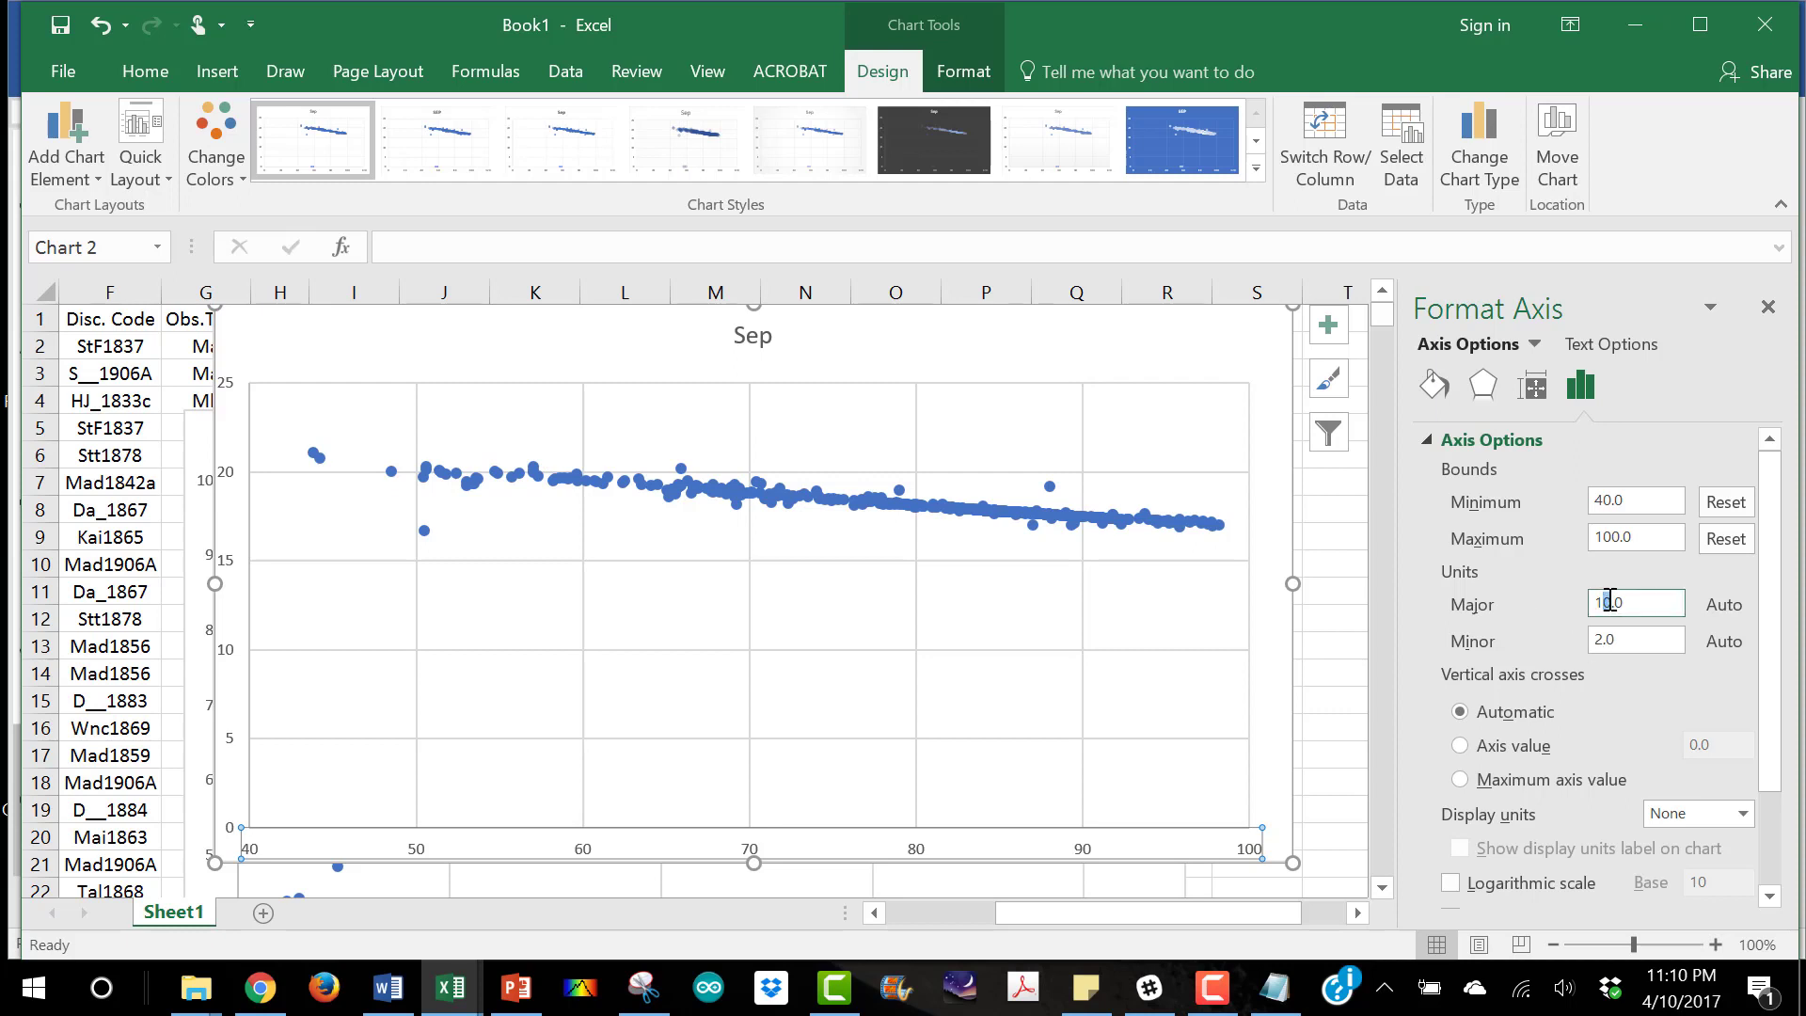
type("5")
key("Return")
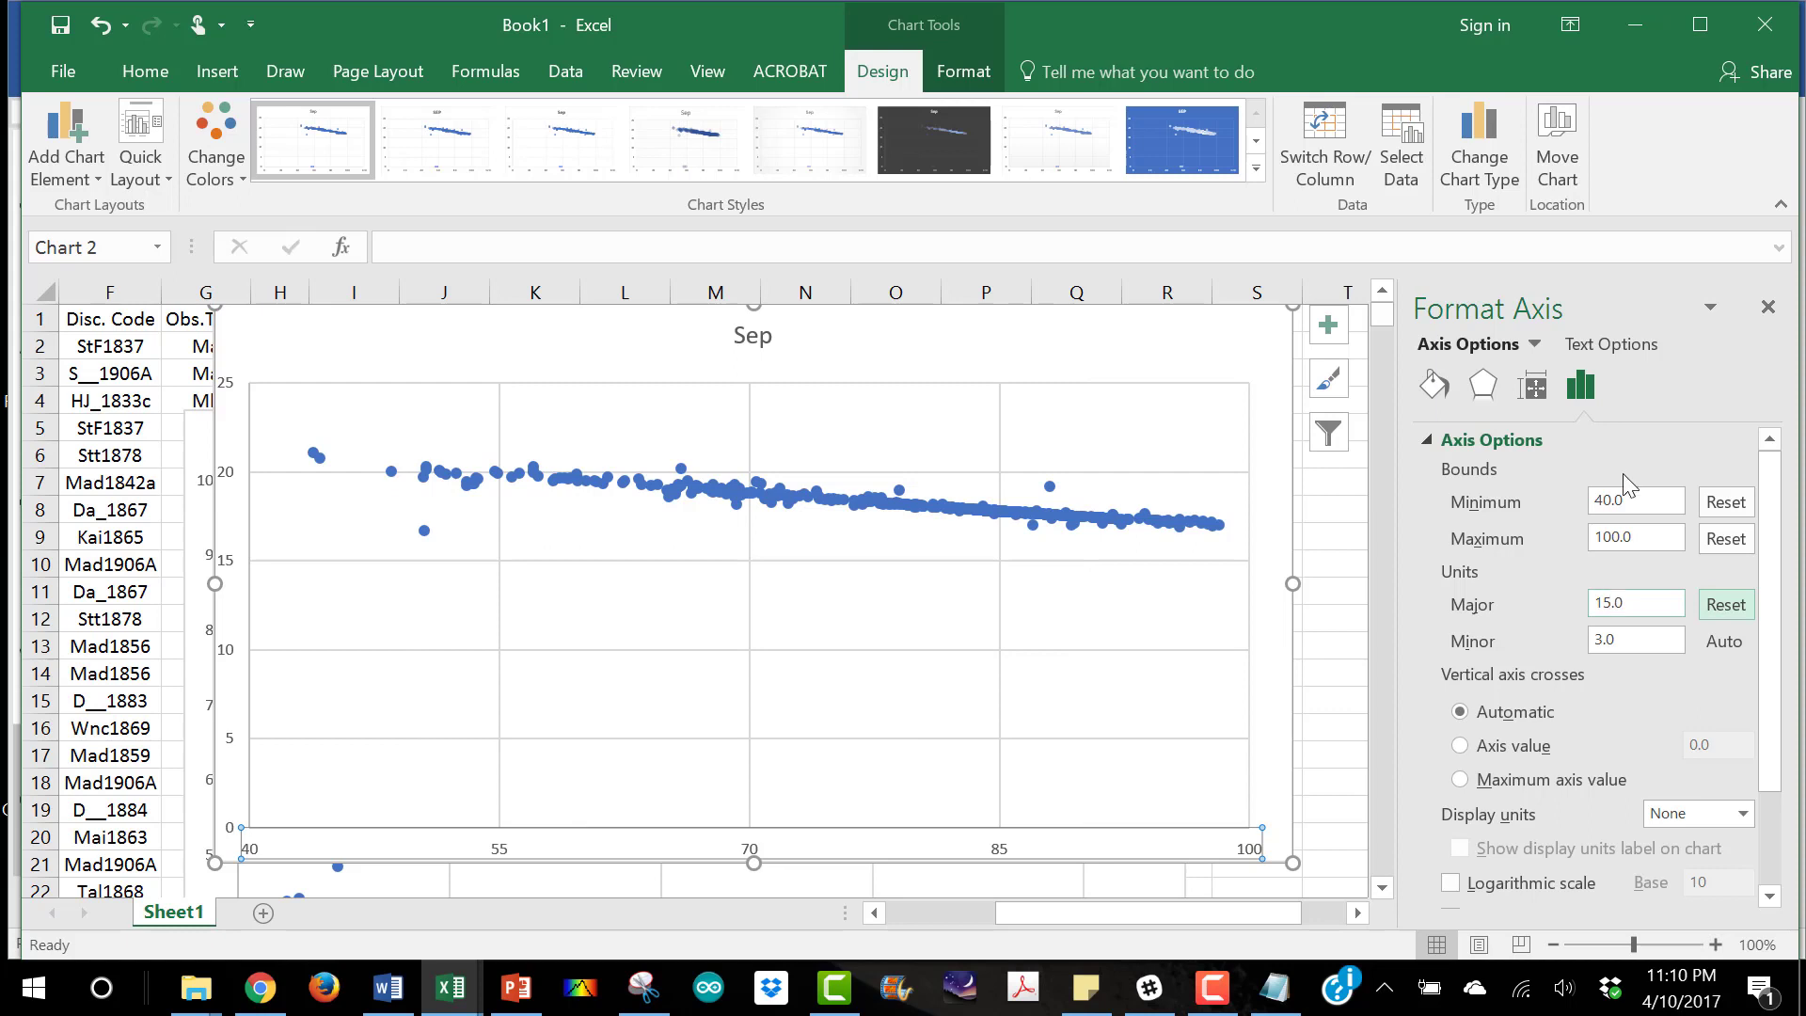
left_click(1596, 639)
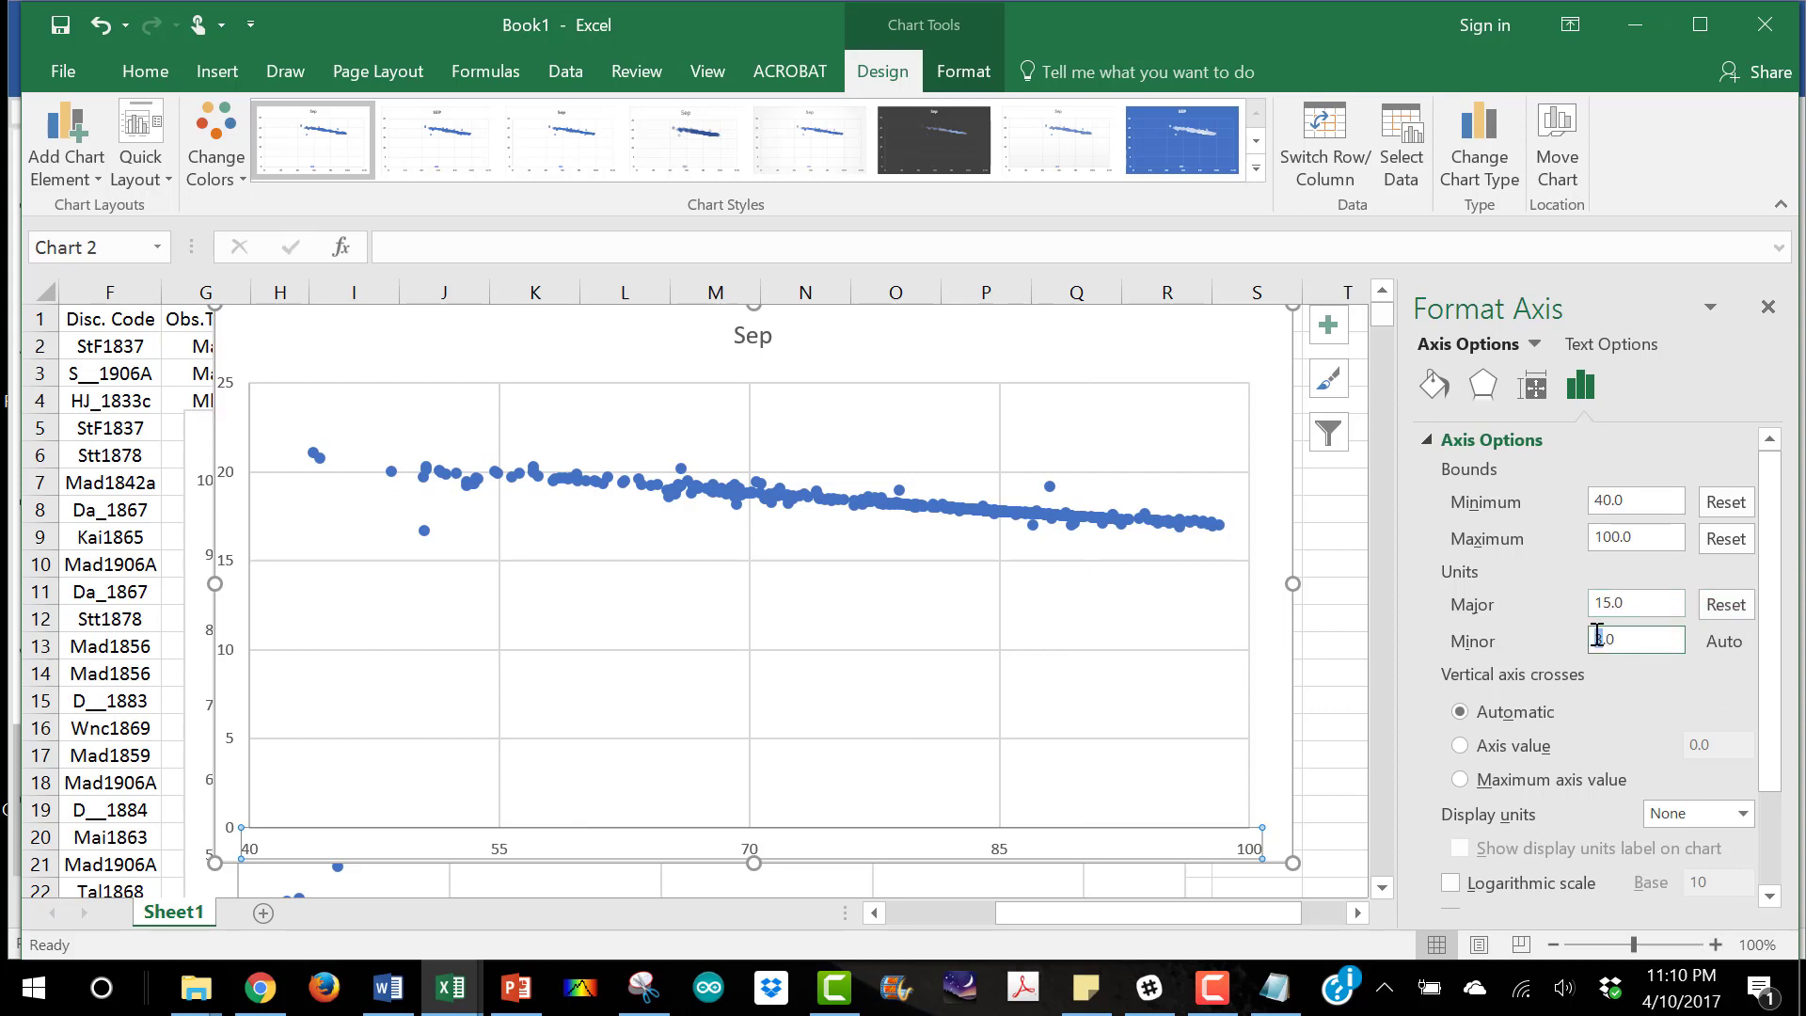
left_click(1726, 604)
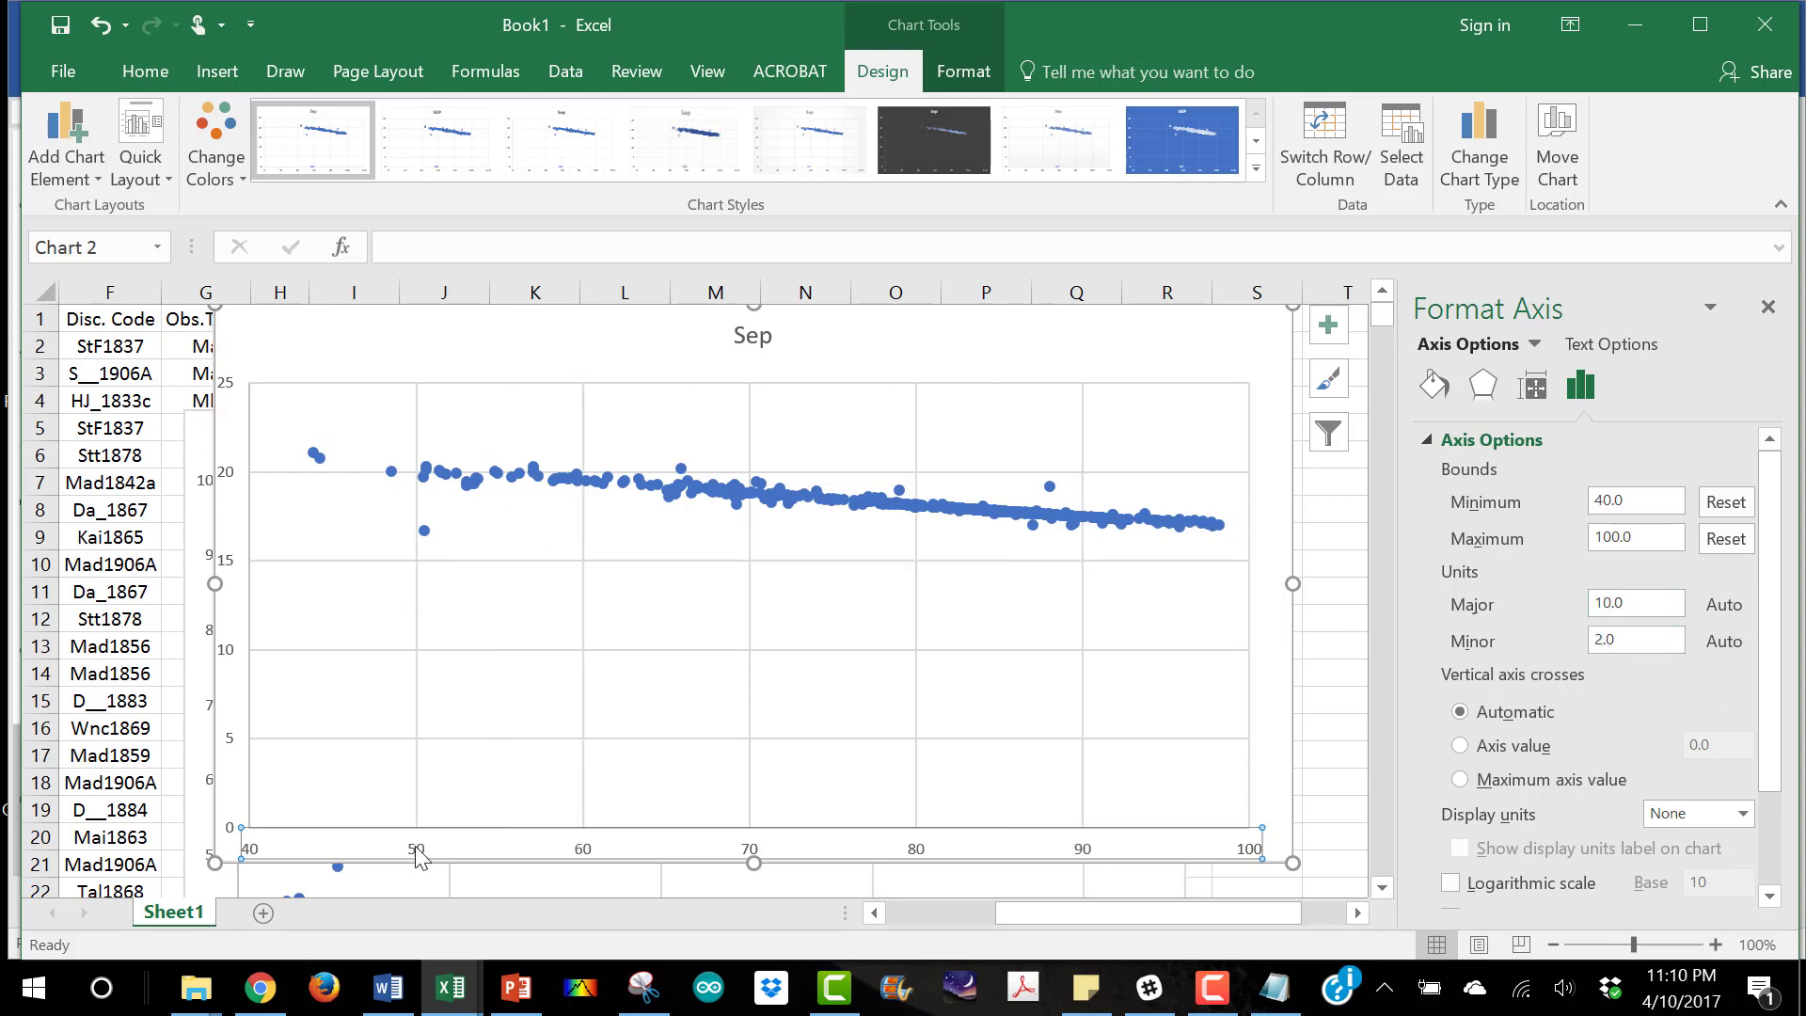
Set the Sep chart's vertical axis bounds to a minimum of 15 and a maximum of 22
left_click(229, 656)
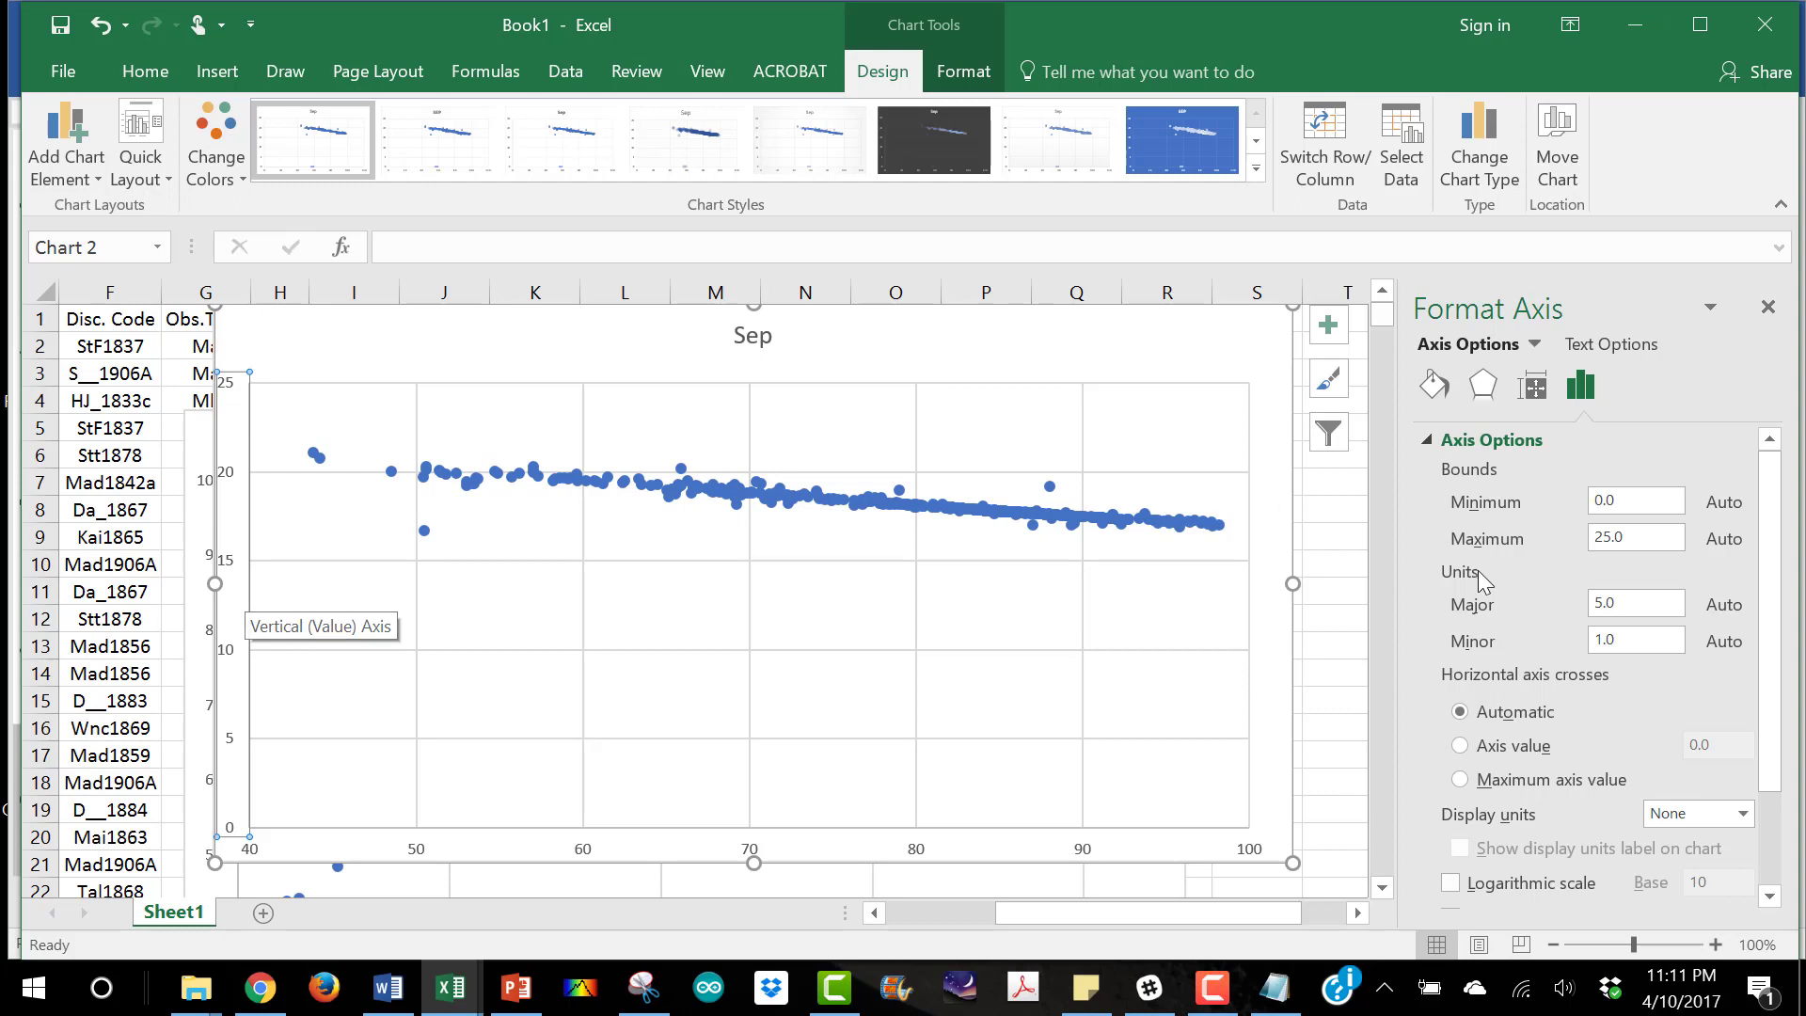
left_click_drag(1604, 504, 1591, 513)
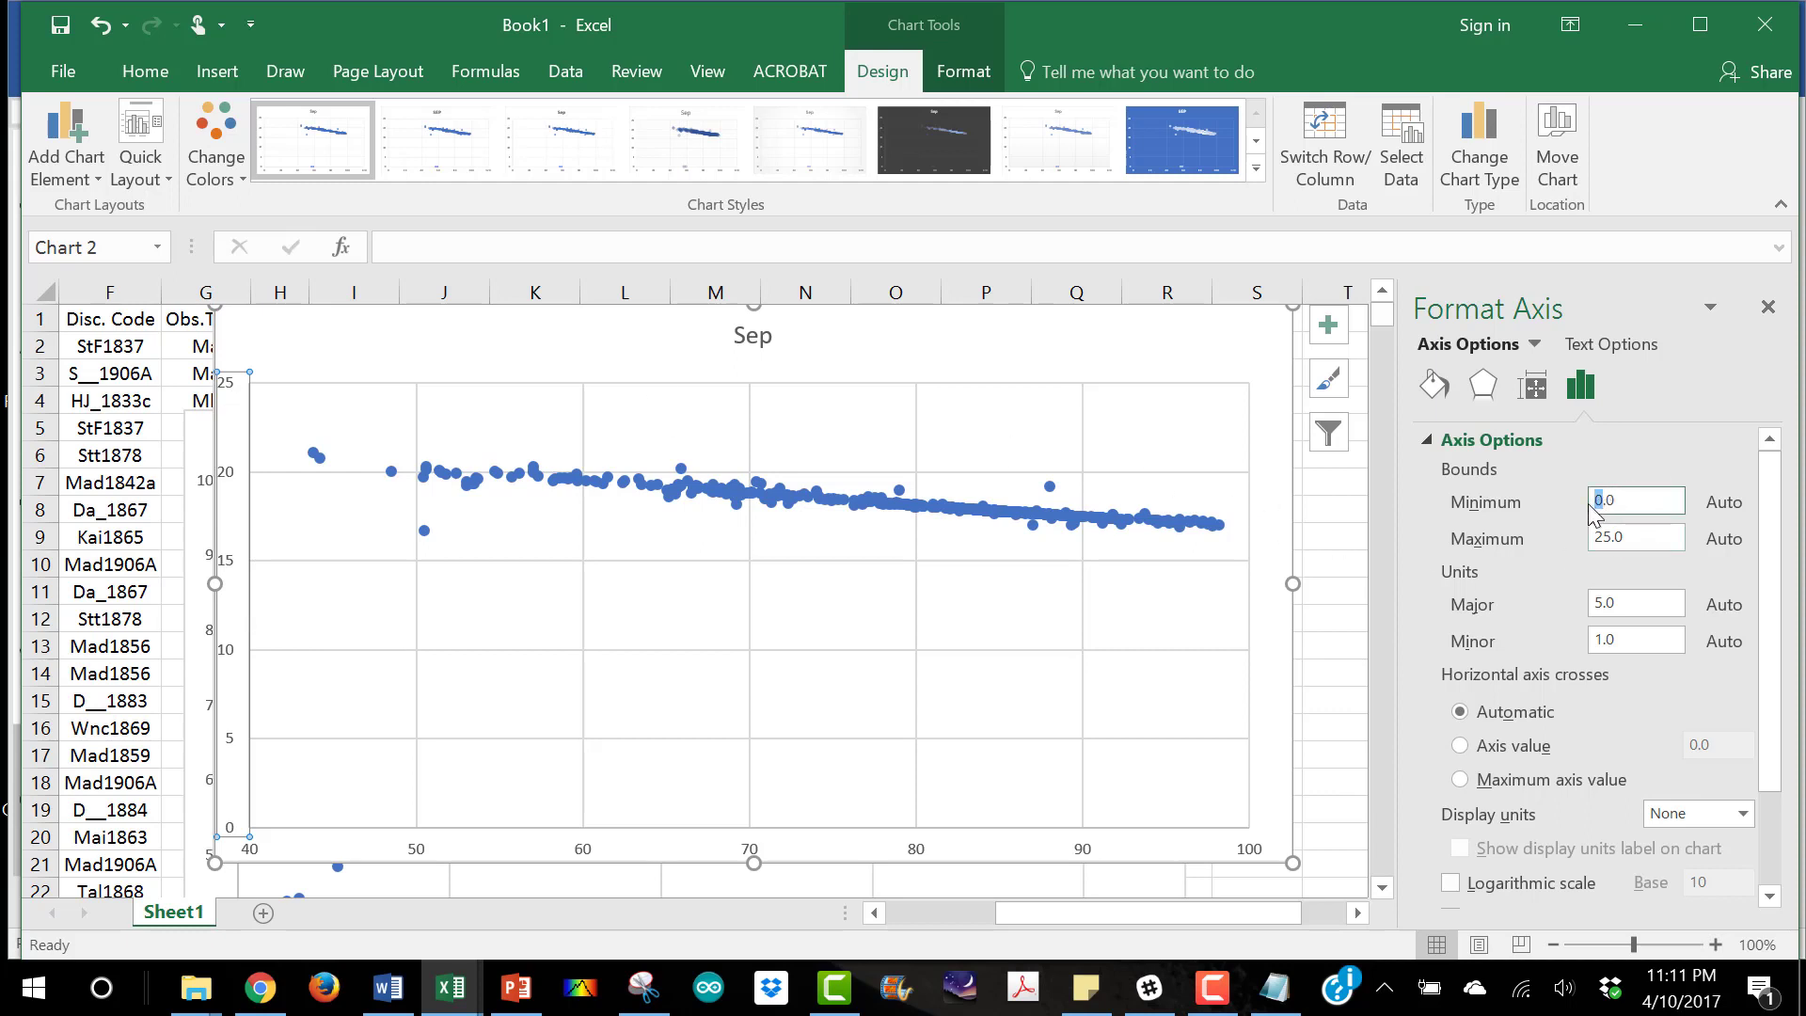
left_click(1613, 538)
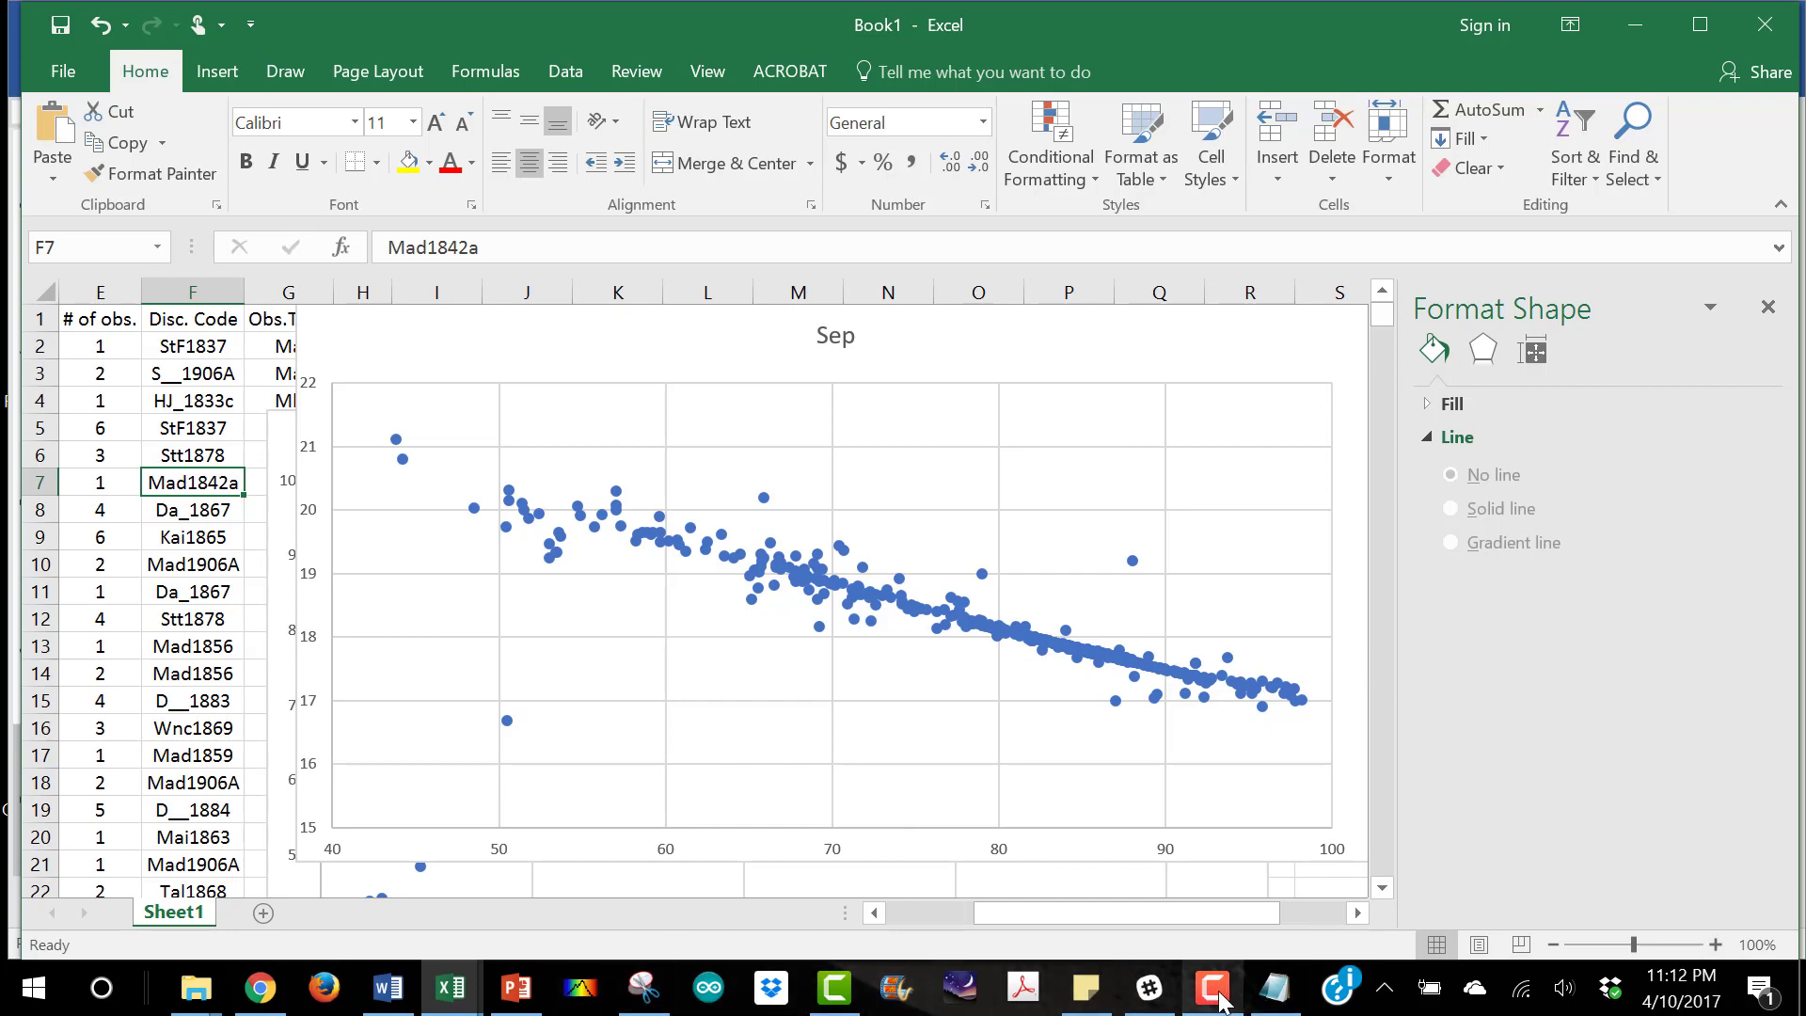
Switch to the USNO Past Observations folder in File Explorer and open the orbit plot image wds09144+5241b to examine it
left_click(195, 988)
left_click(521, 897)
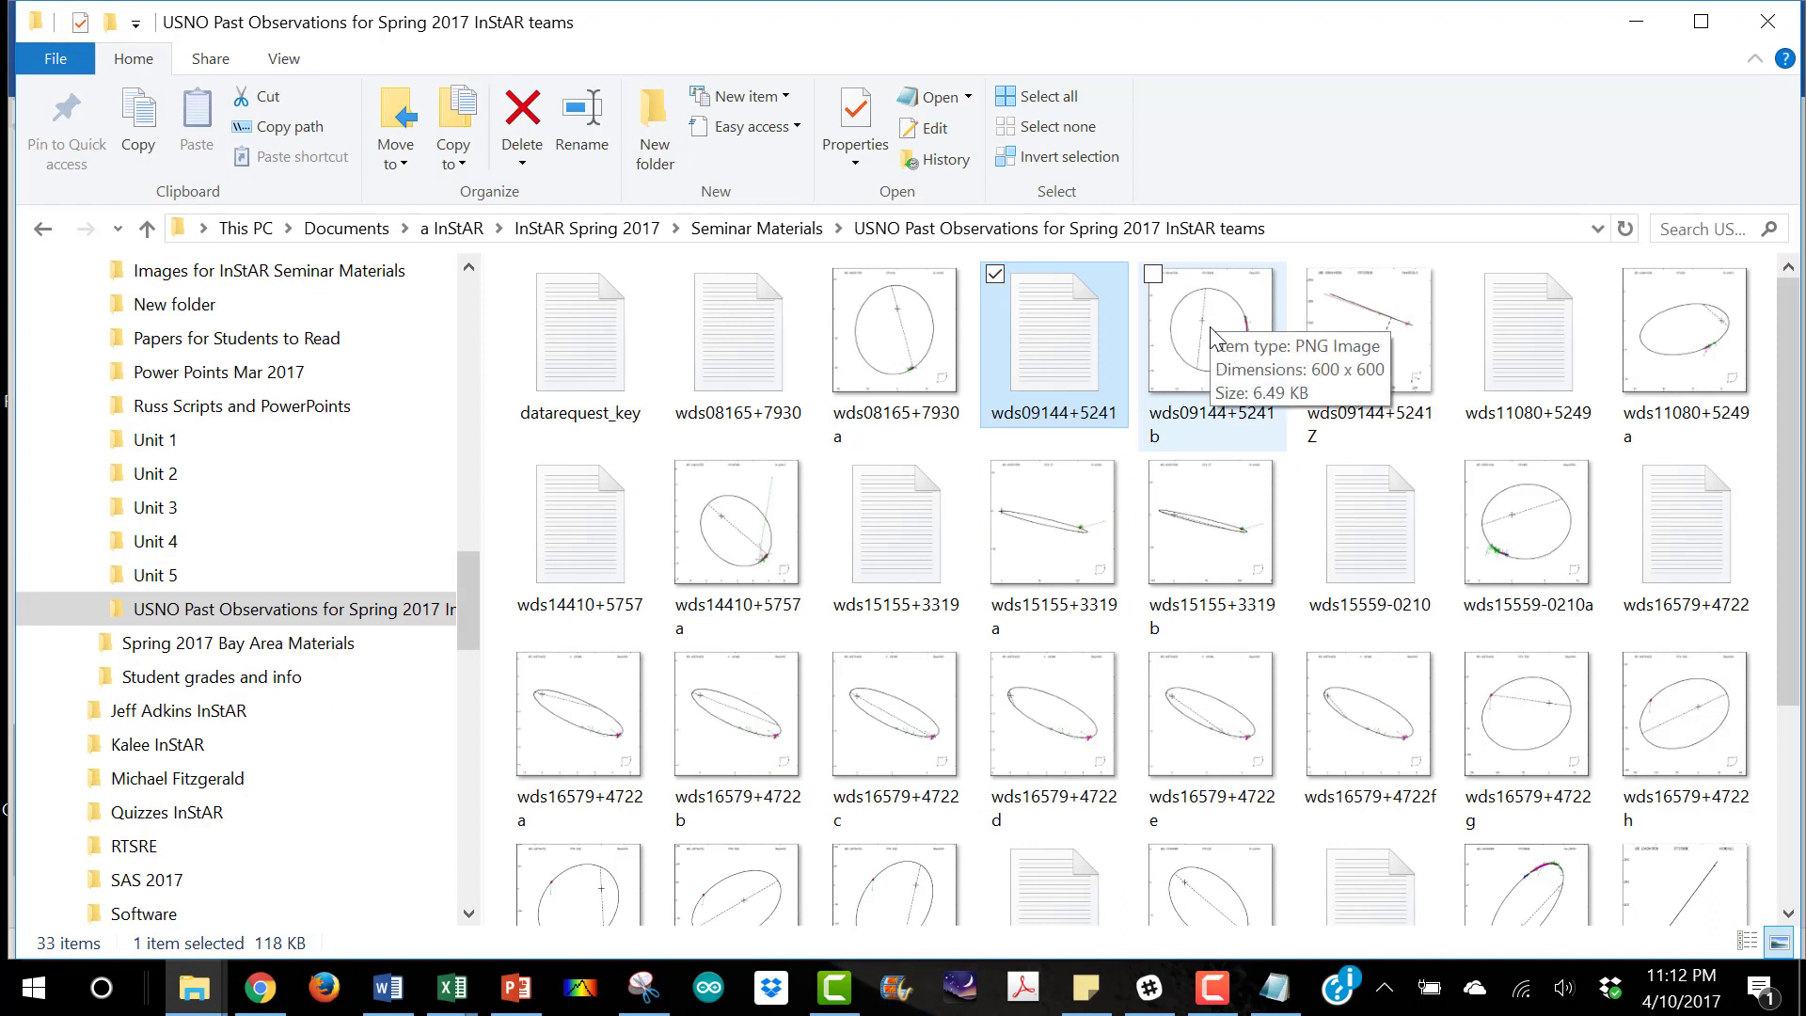
double_click(1216, 339)
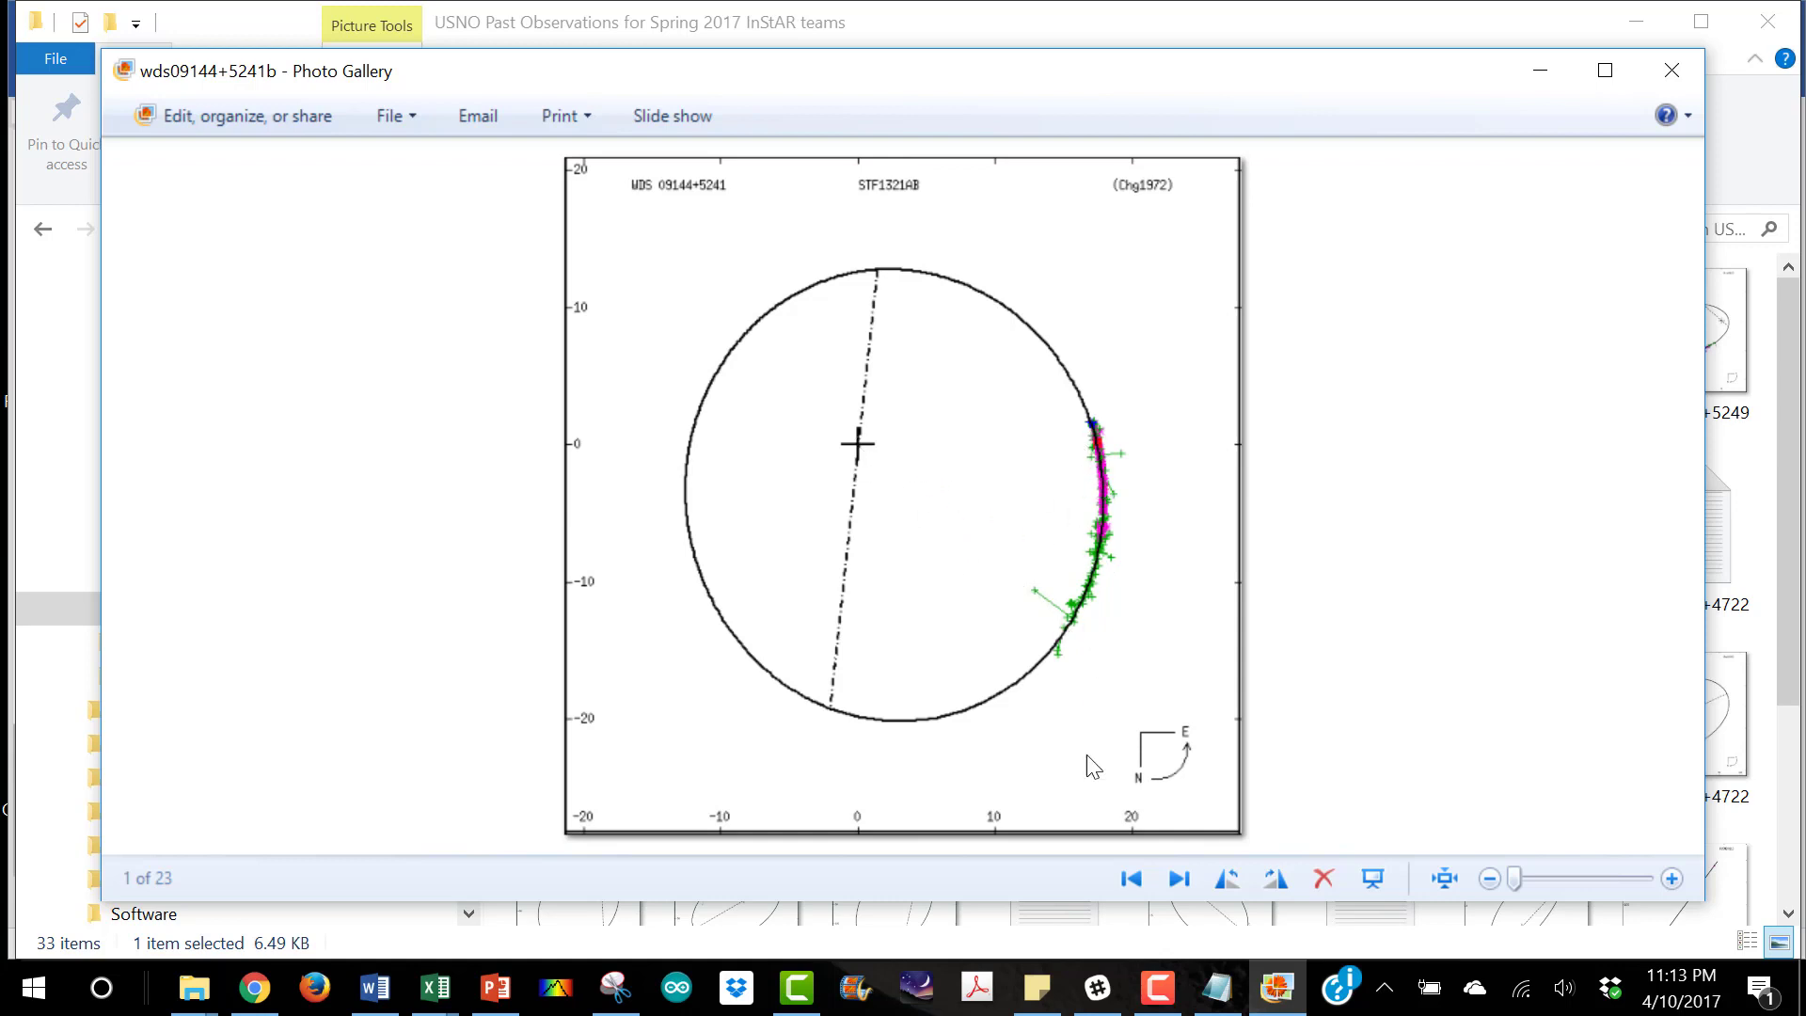
Return to the Book1 workbook in Excel and look through the measurement rows from the earliest dates to the early 1960s
left_click(434, 986)
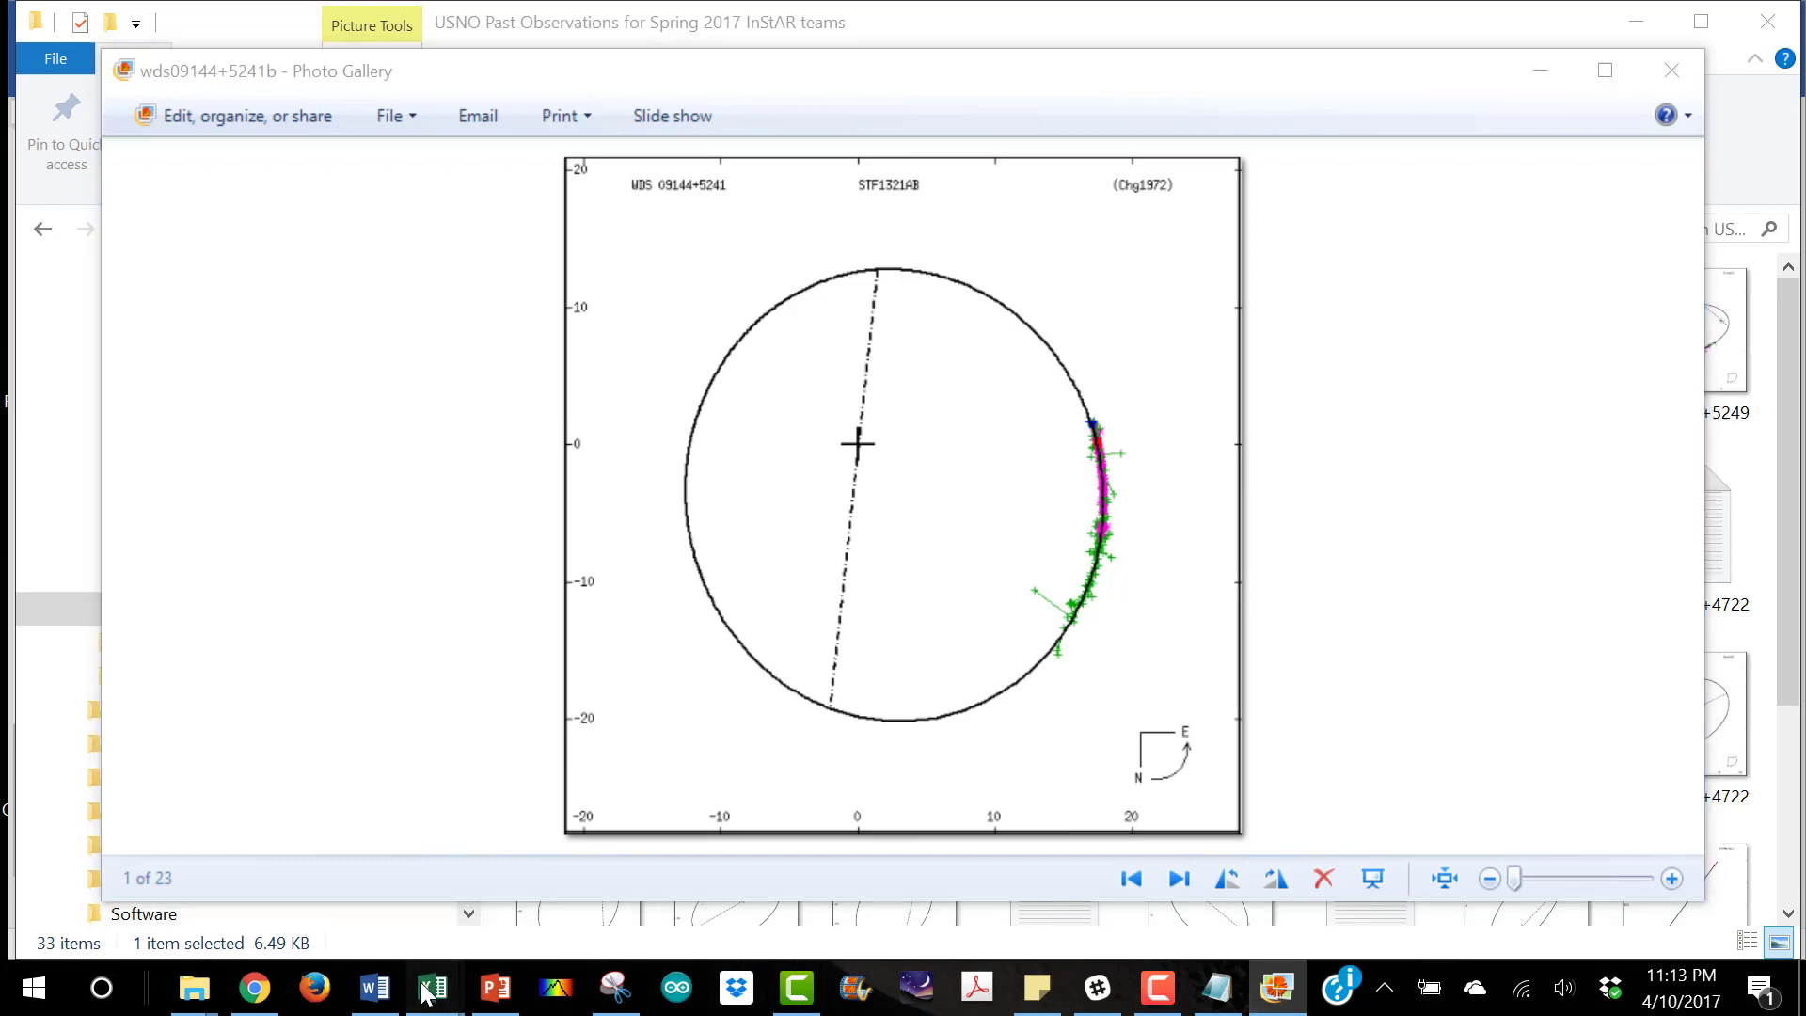
left_click(697, 907)
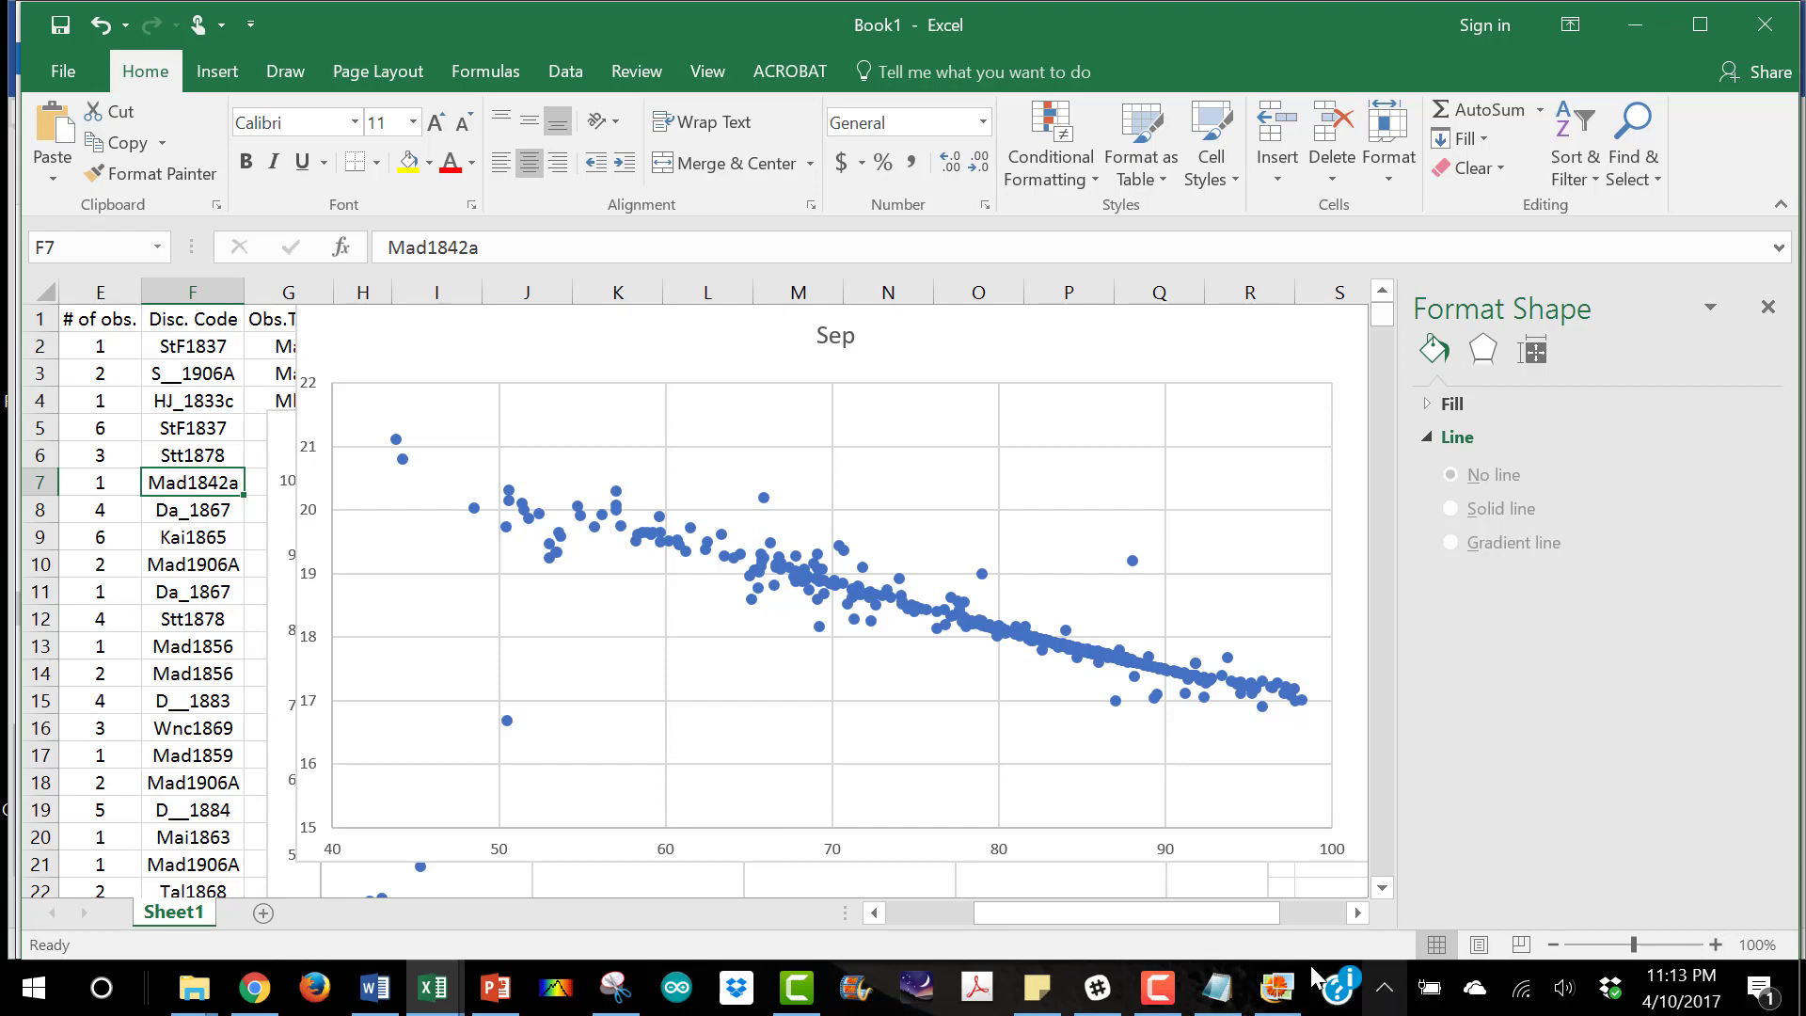
left_click_drag(1177, 911, 802, 884)
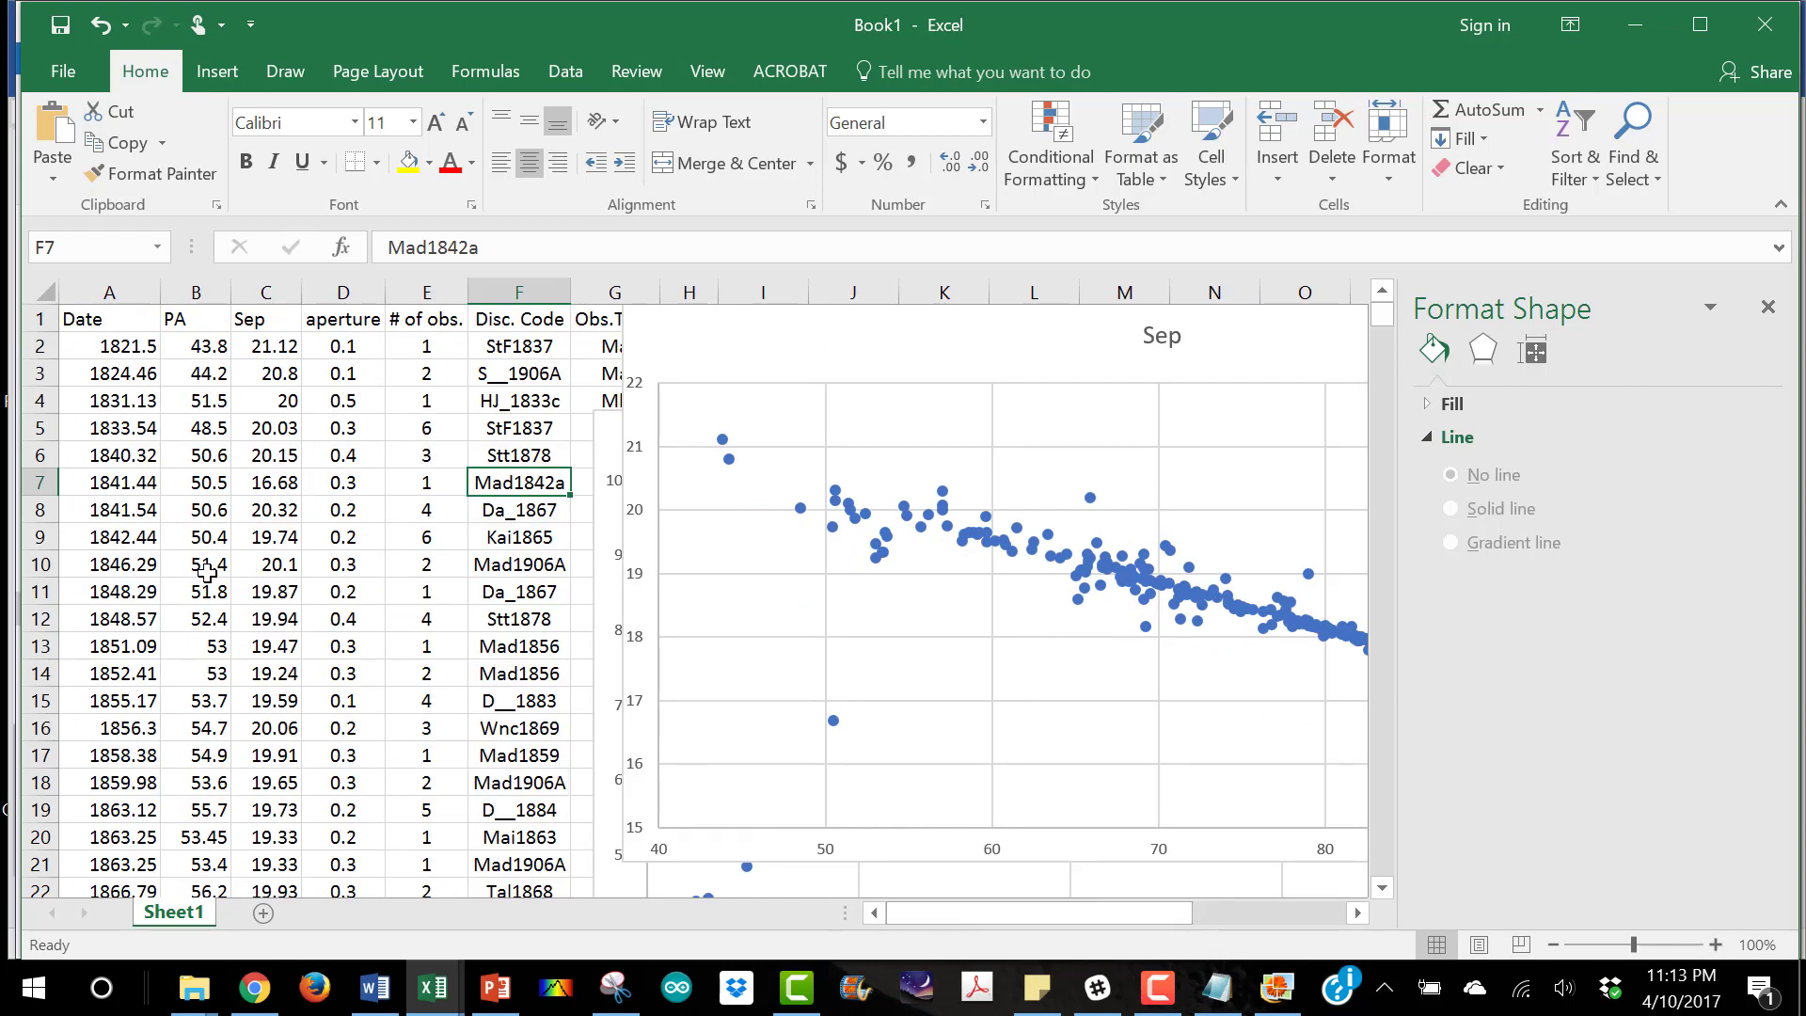
scroll(423, 527, "down", 2)
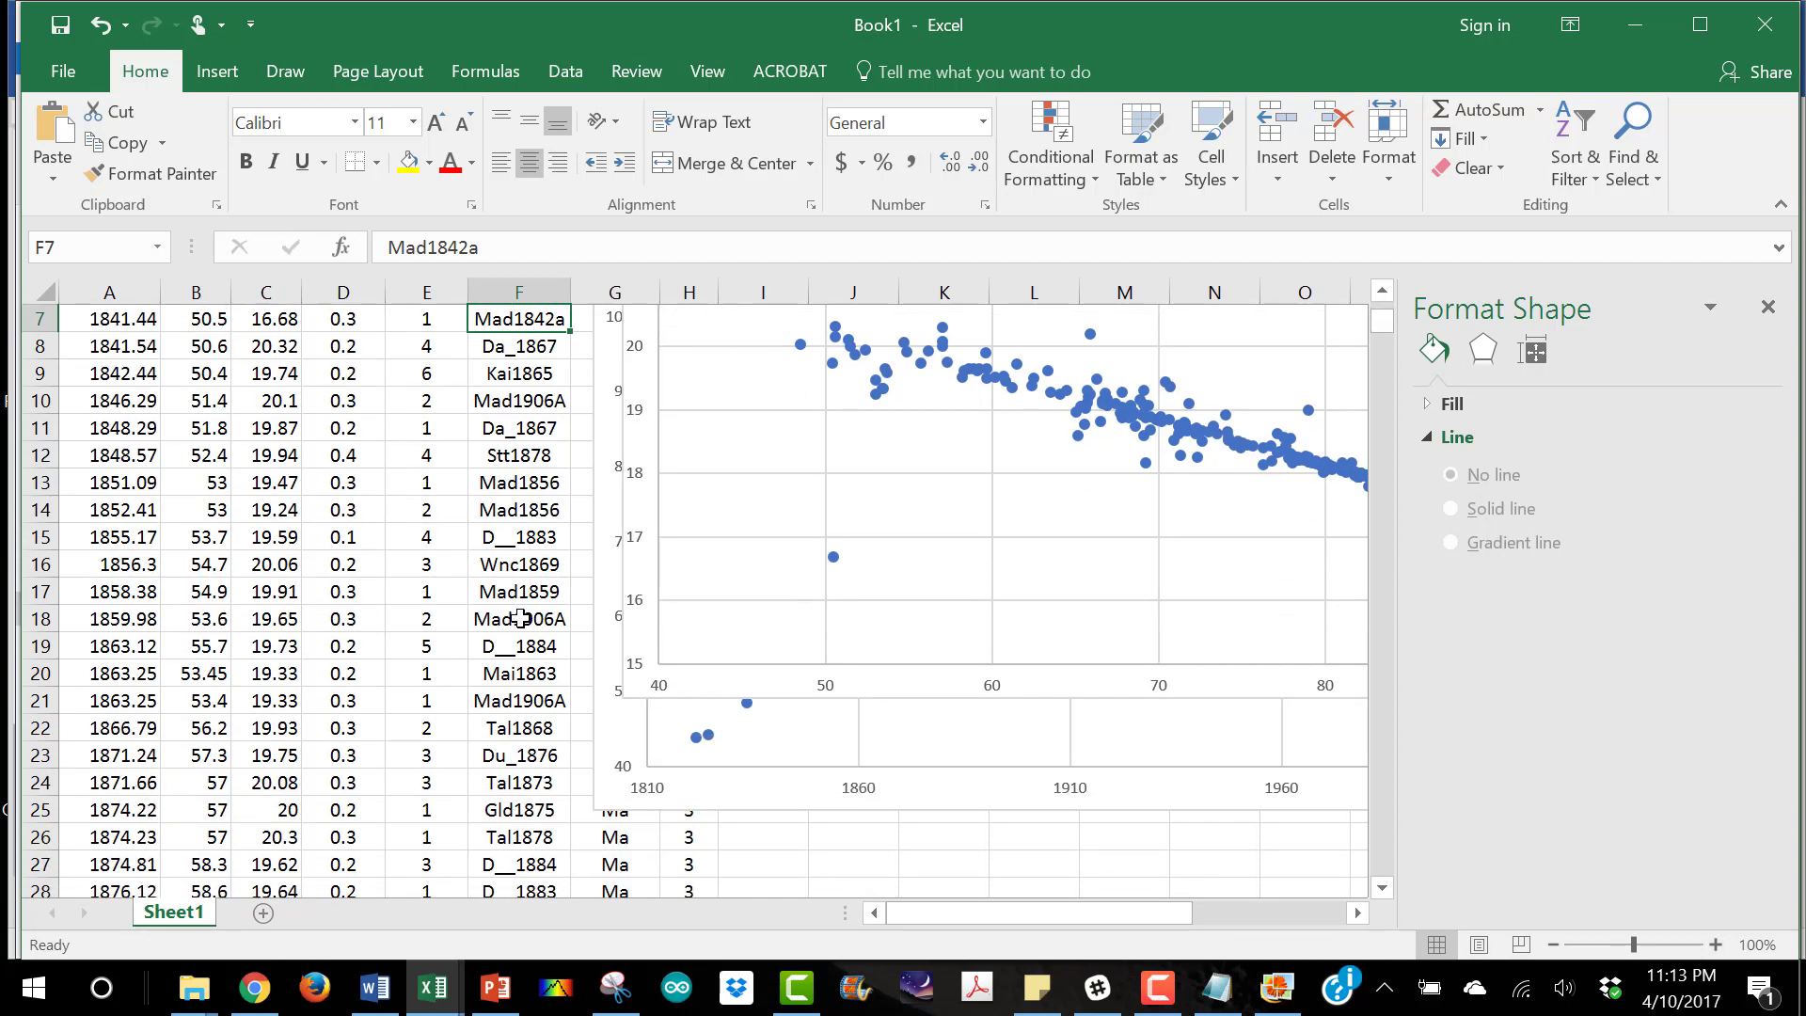
left_click(520, 618)
scroll(520, 618, "down", 6)
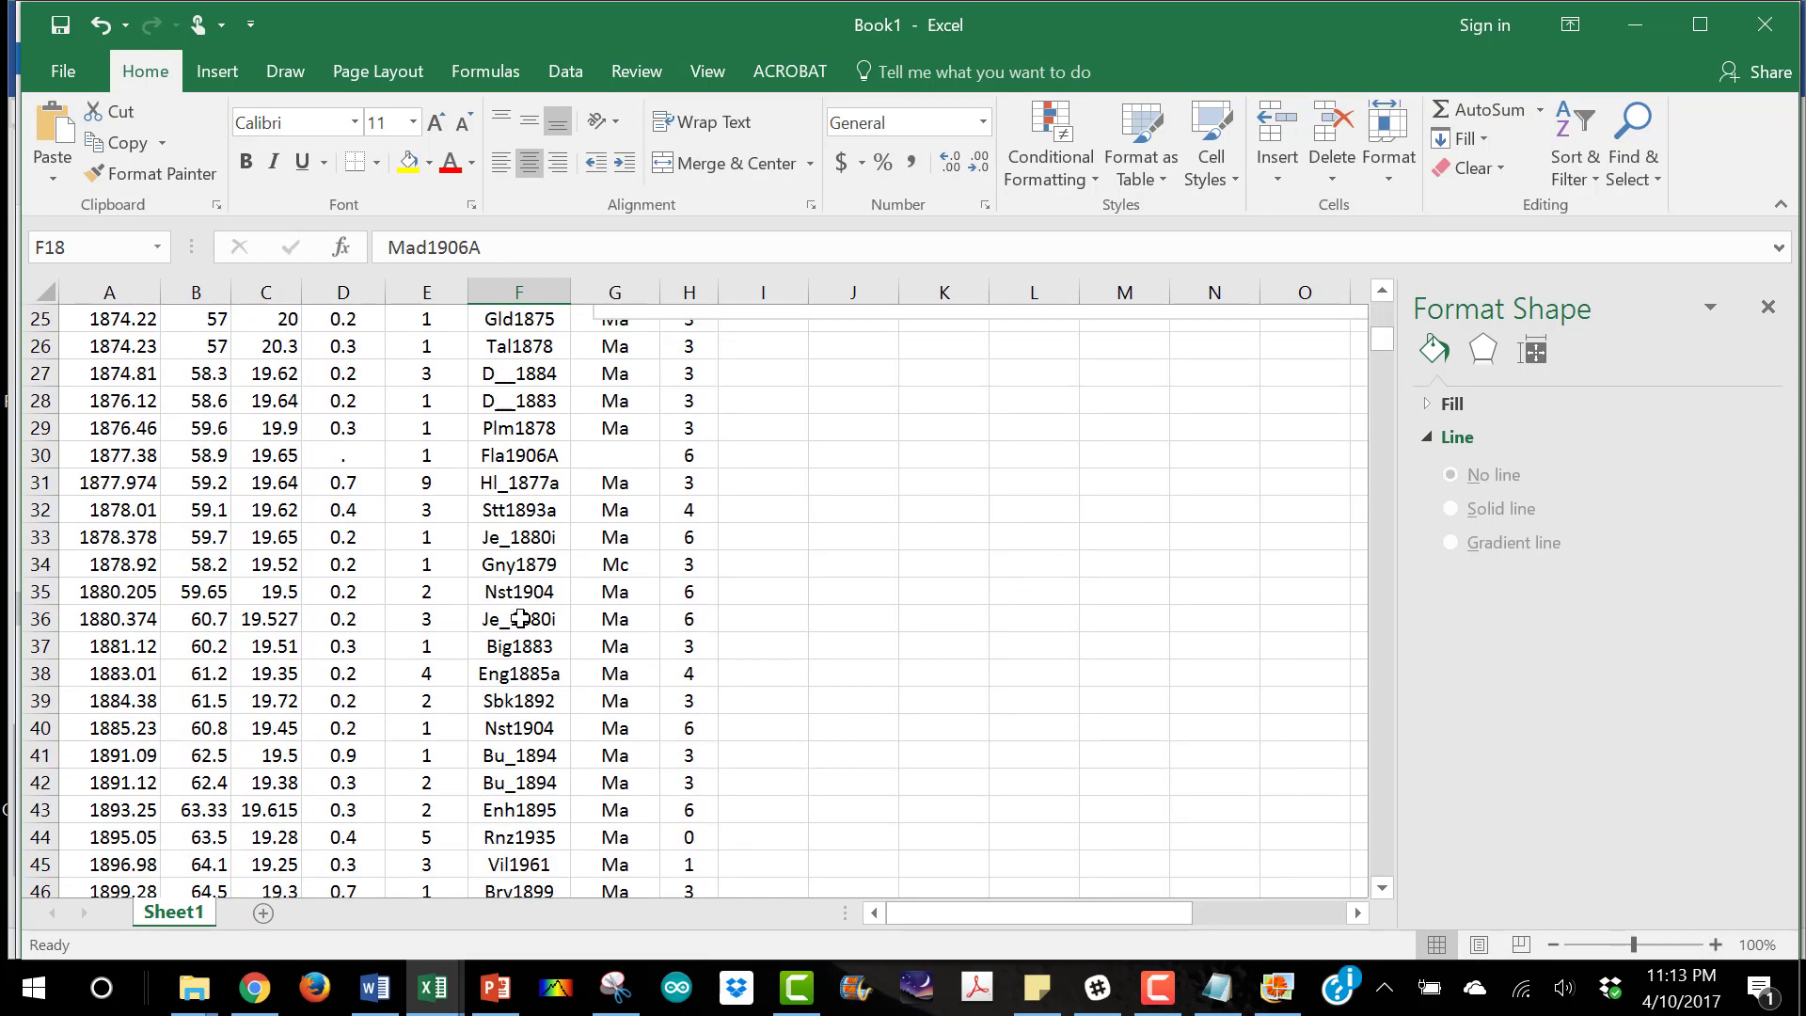
scroll(521, 618, "down", 6)
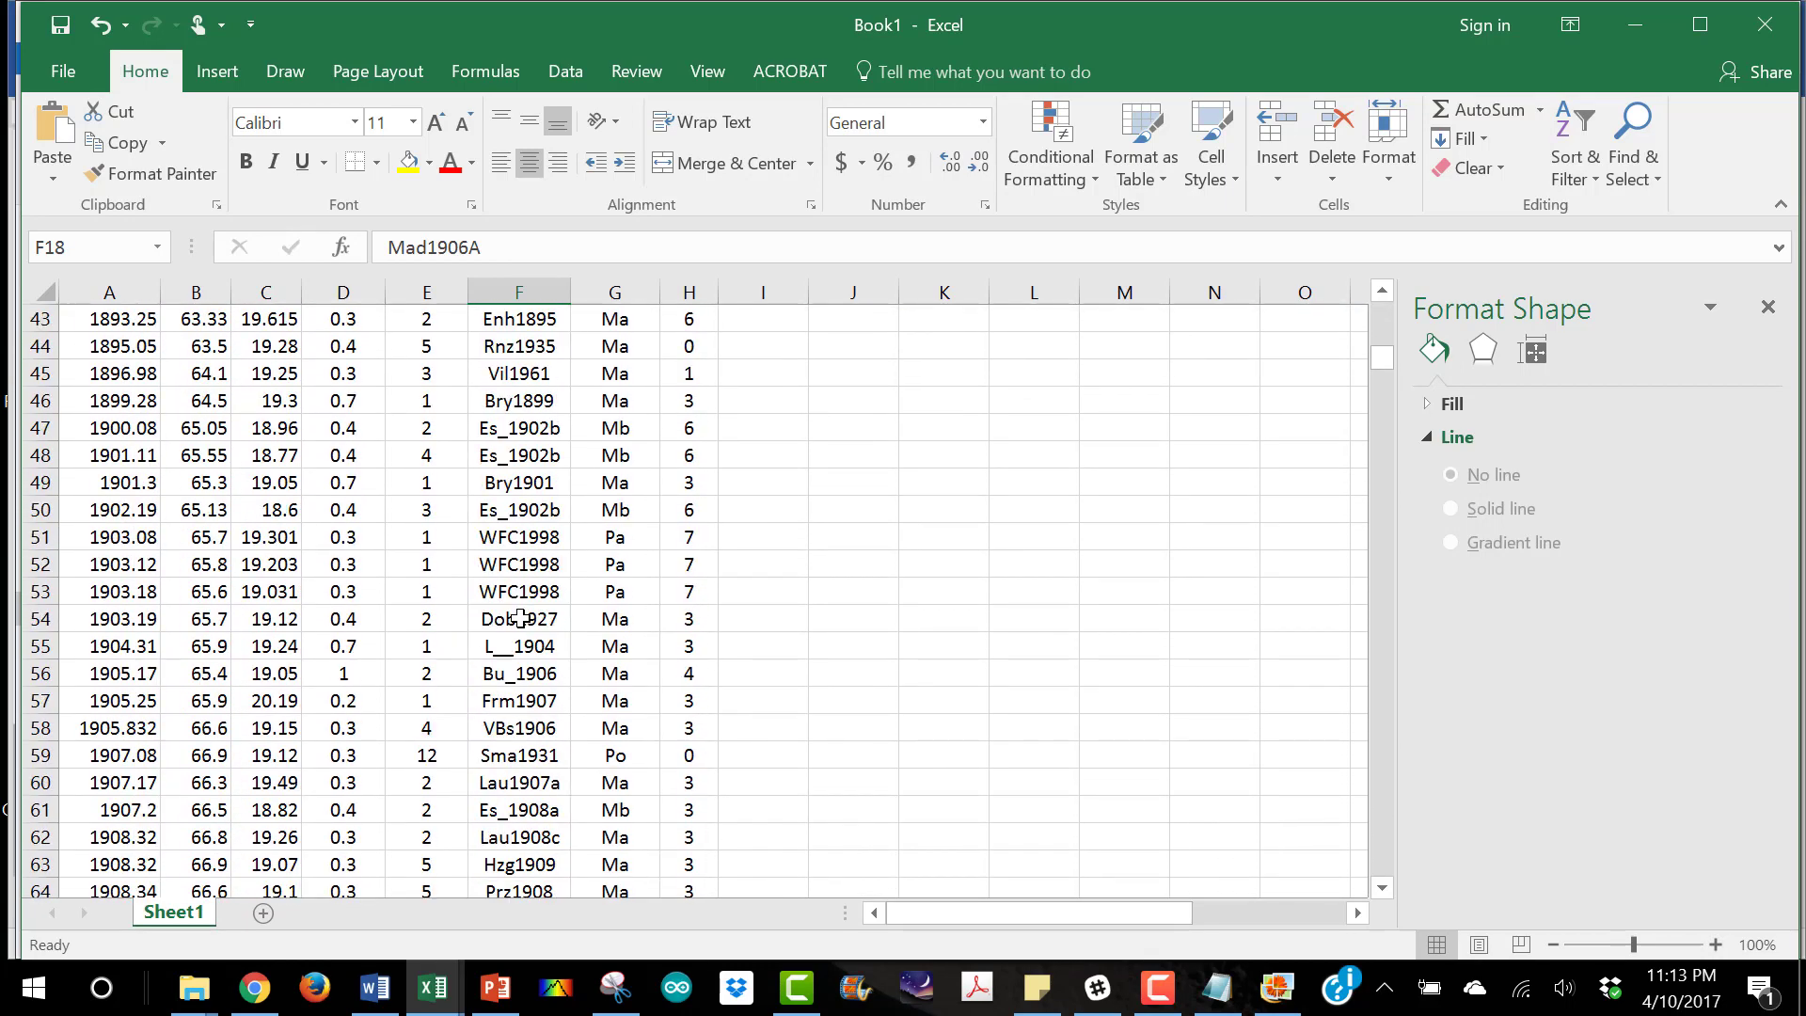
scroll(520, 618, "down", 20)
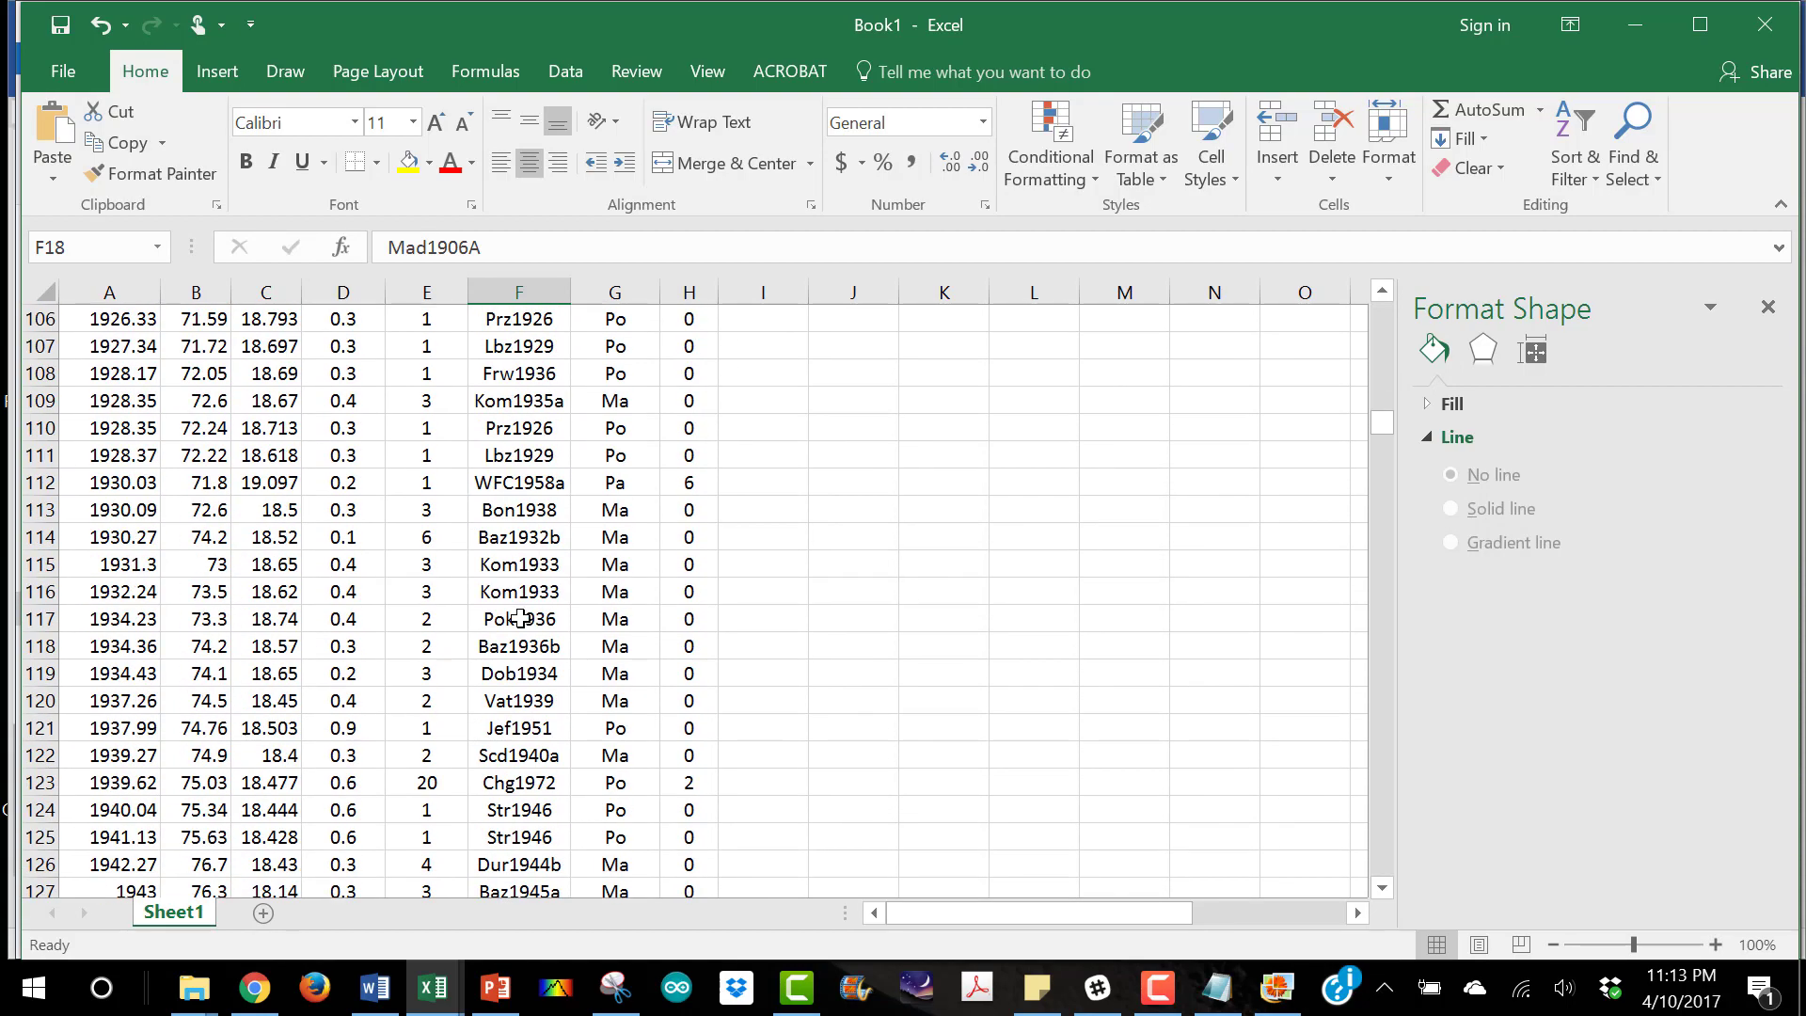
scroll(147, 590, "down", 20)
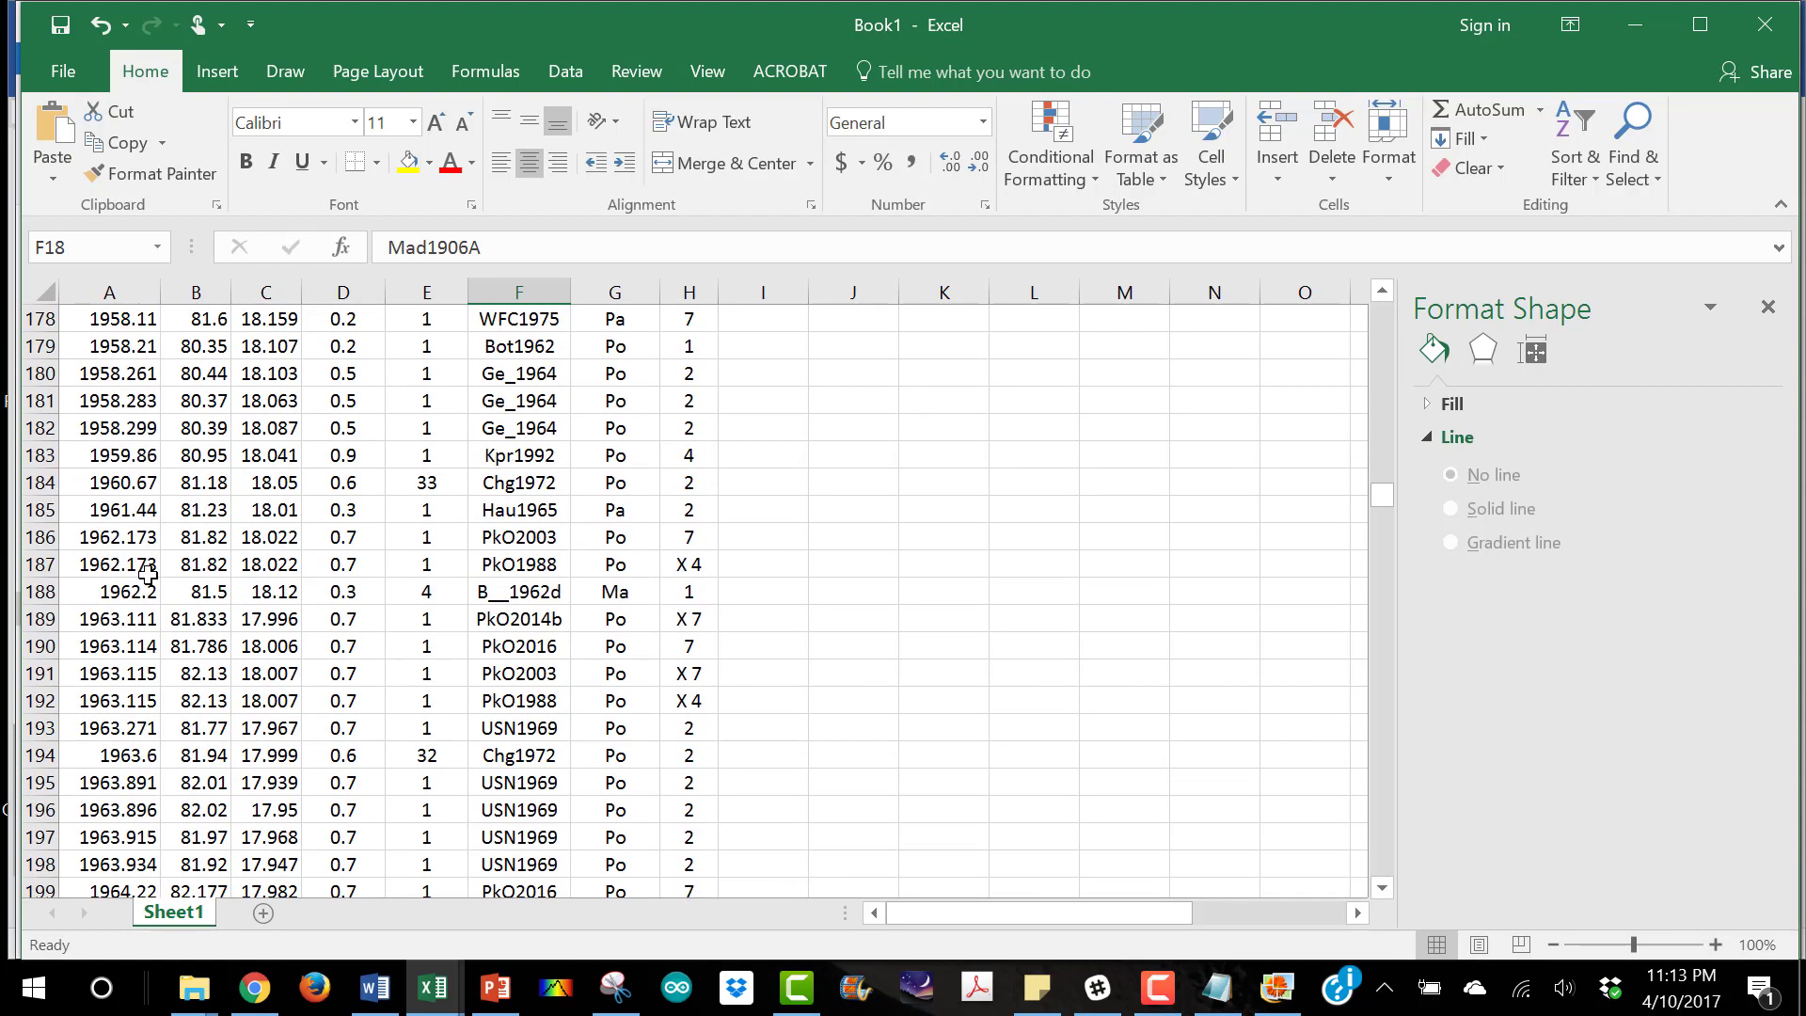
scroll(147, 573, "down", 3)
scroll(155, 569, "up", 4)
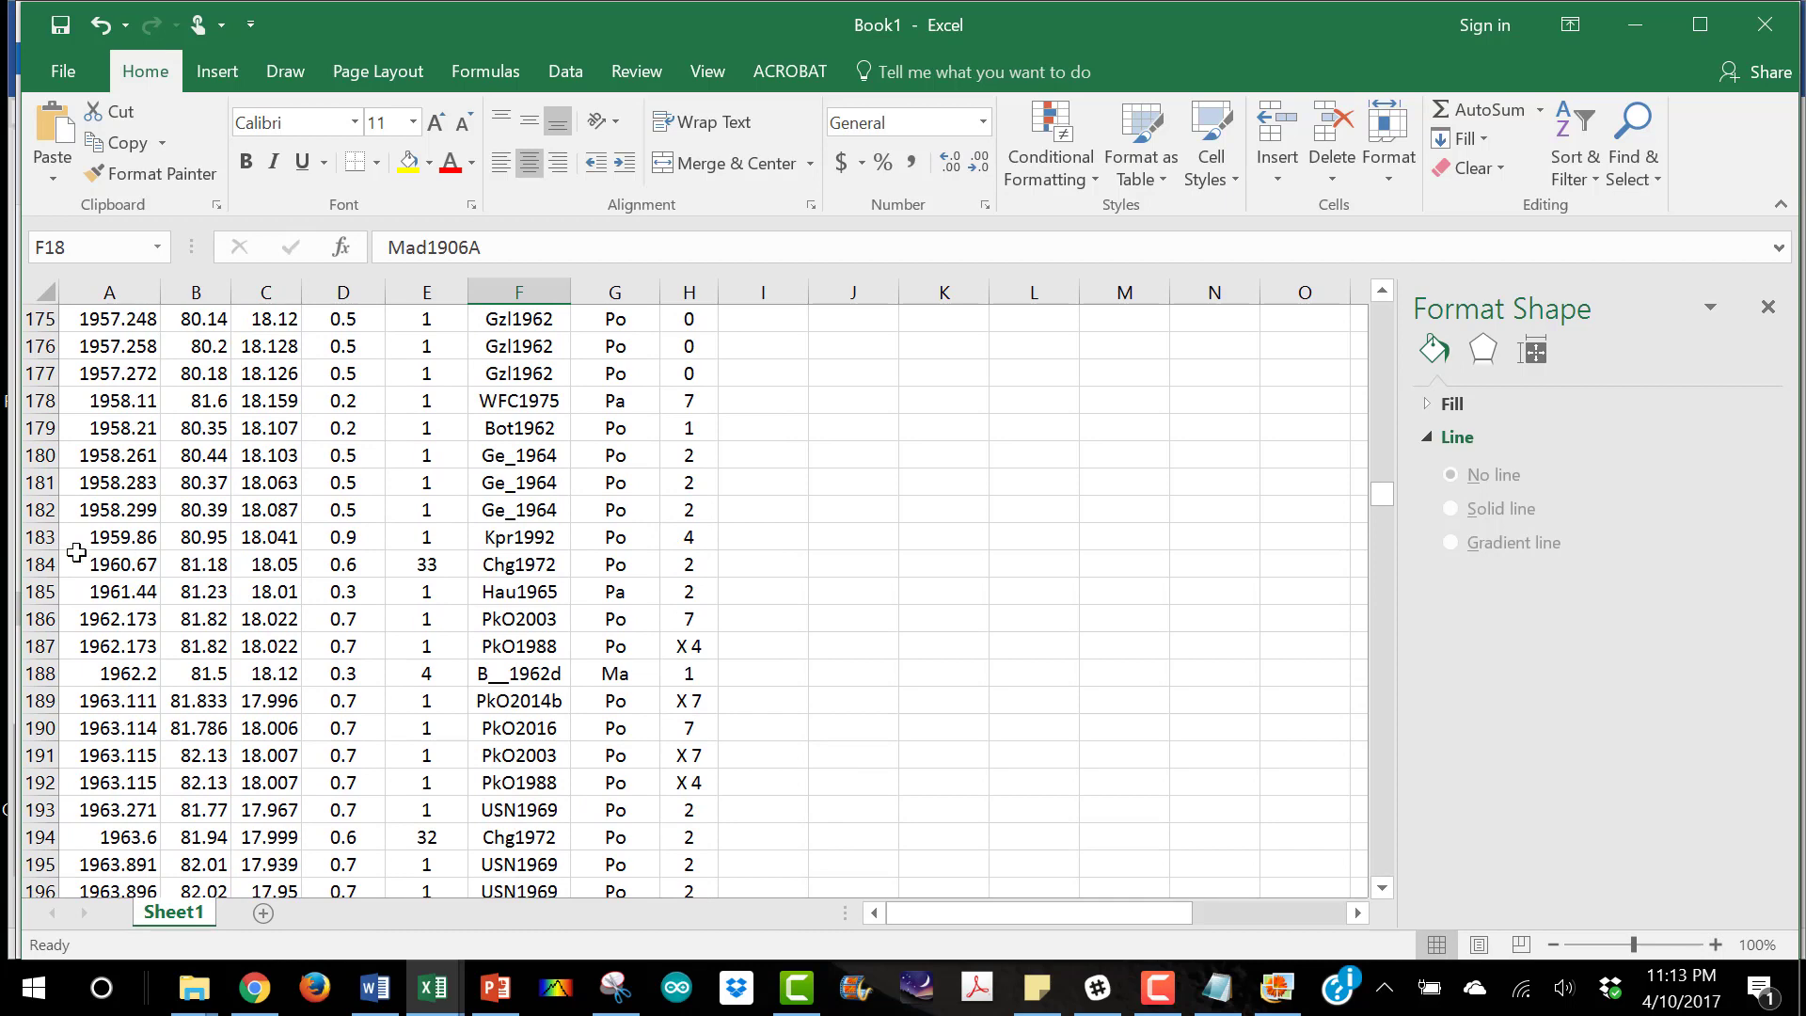
Examine the mid-1960s to mid-1970s rows, comparing the PA and Sep values, number of observations and discoverer codes
scroll(76, 553, "down", 9)
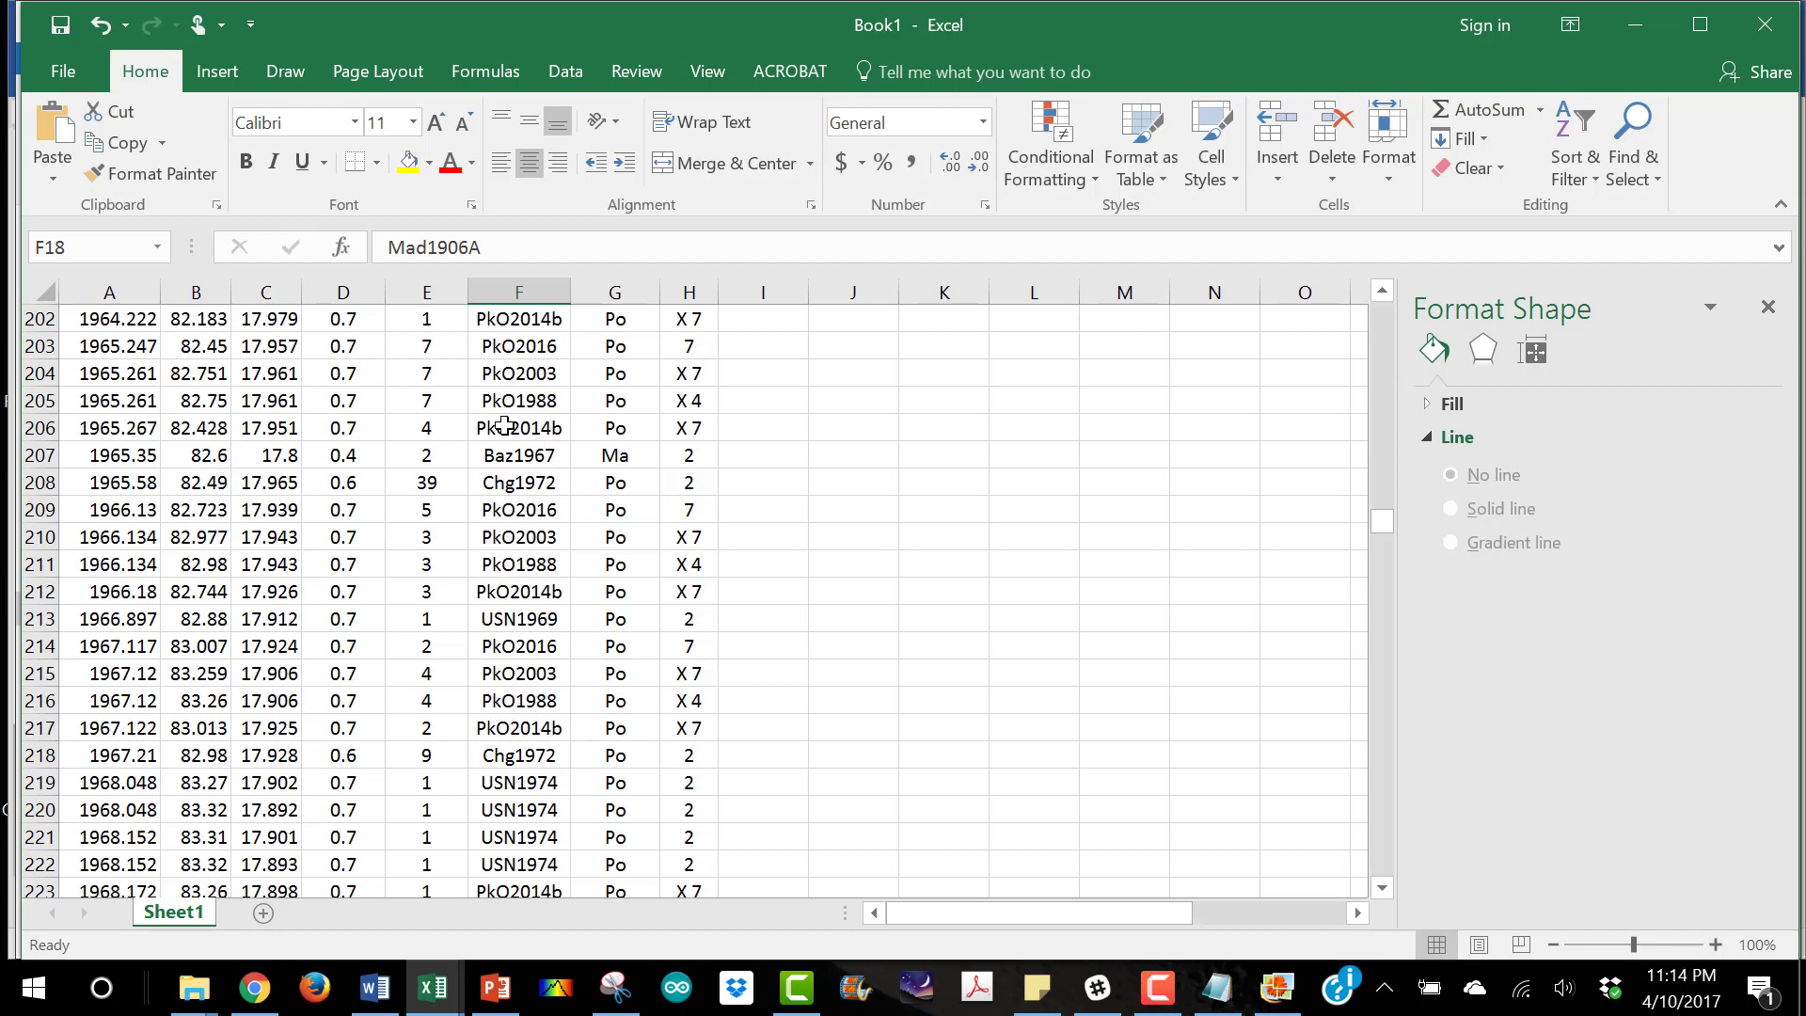
scroll(505, 562, "down", 3)
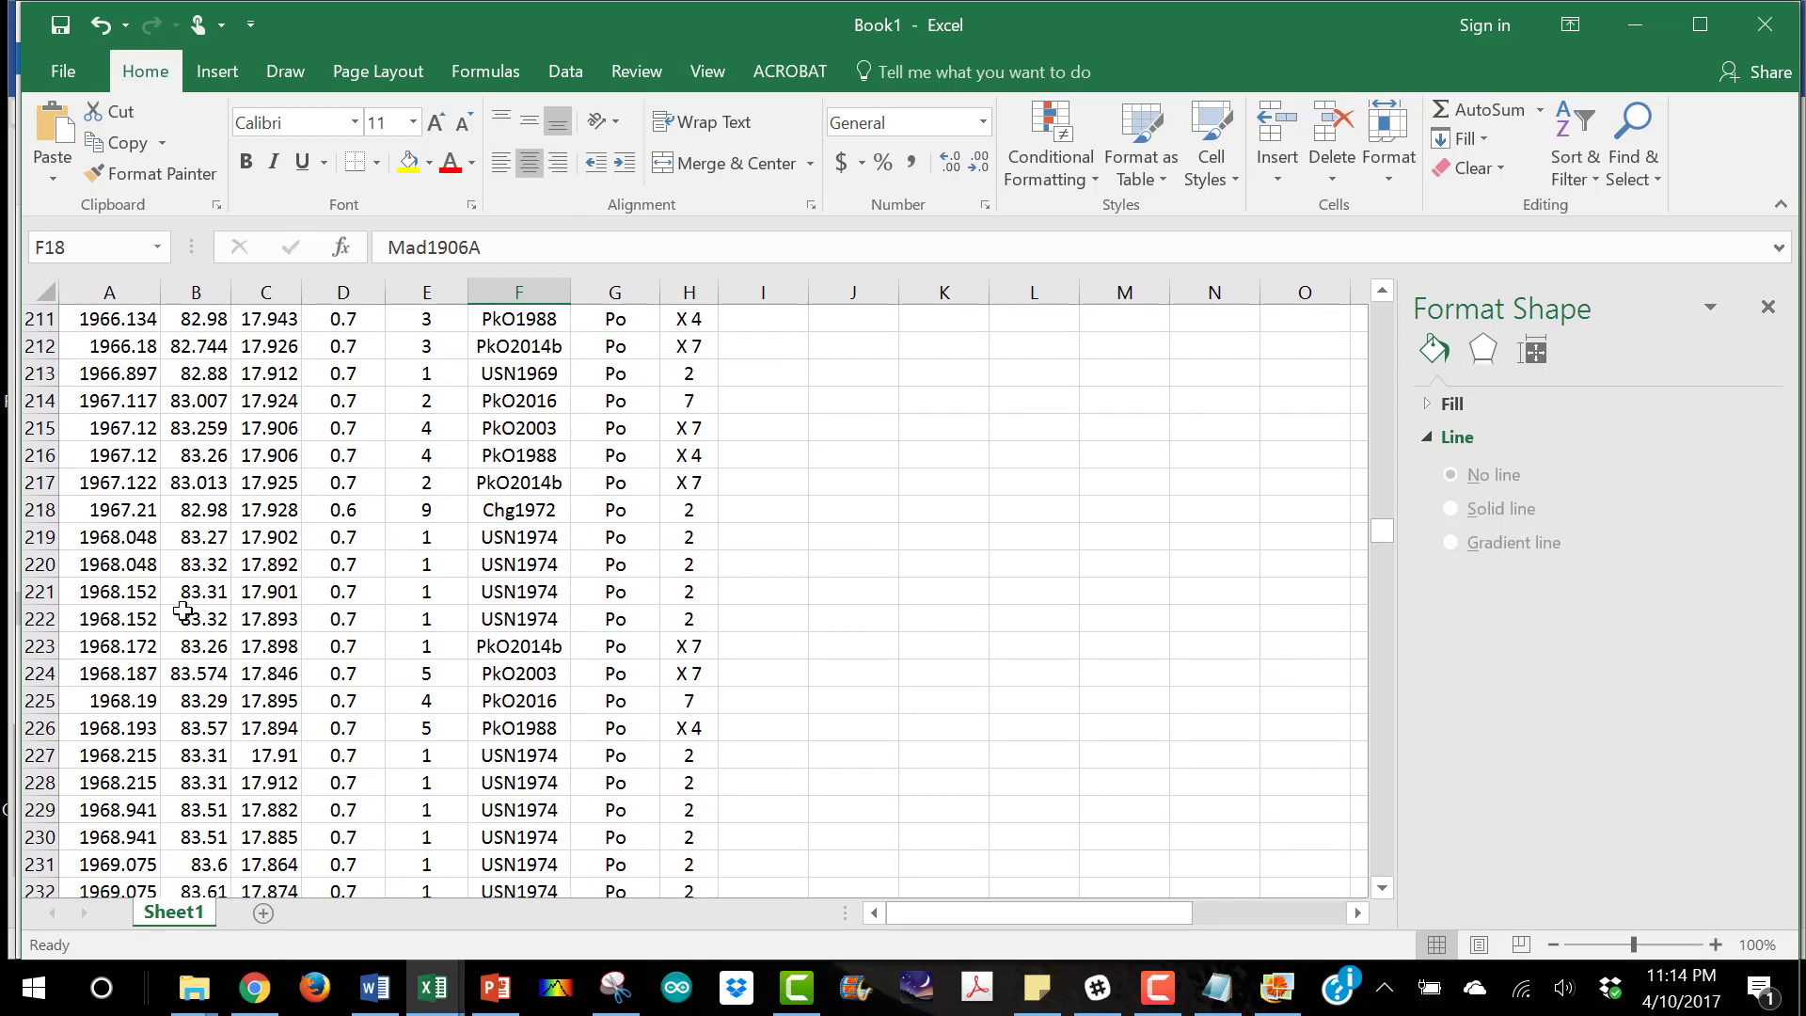
scroll(489, 578, "down", 5)
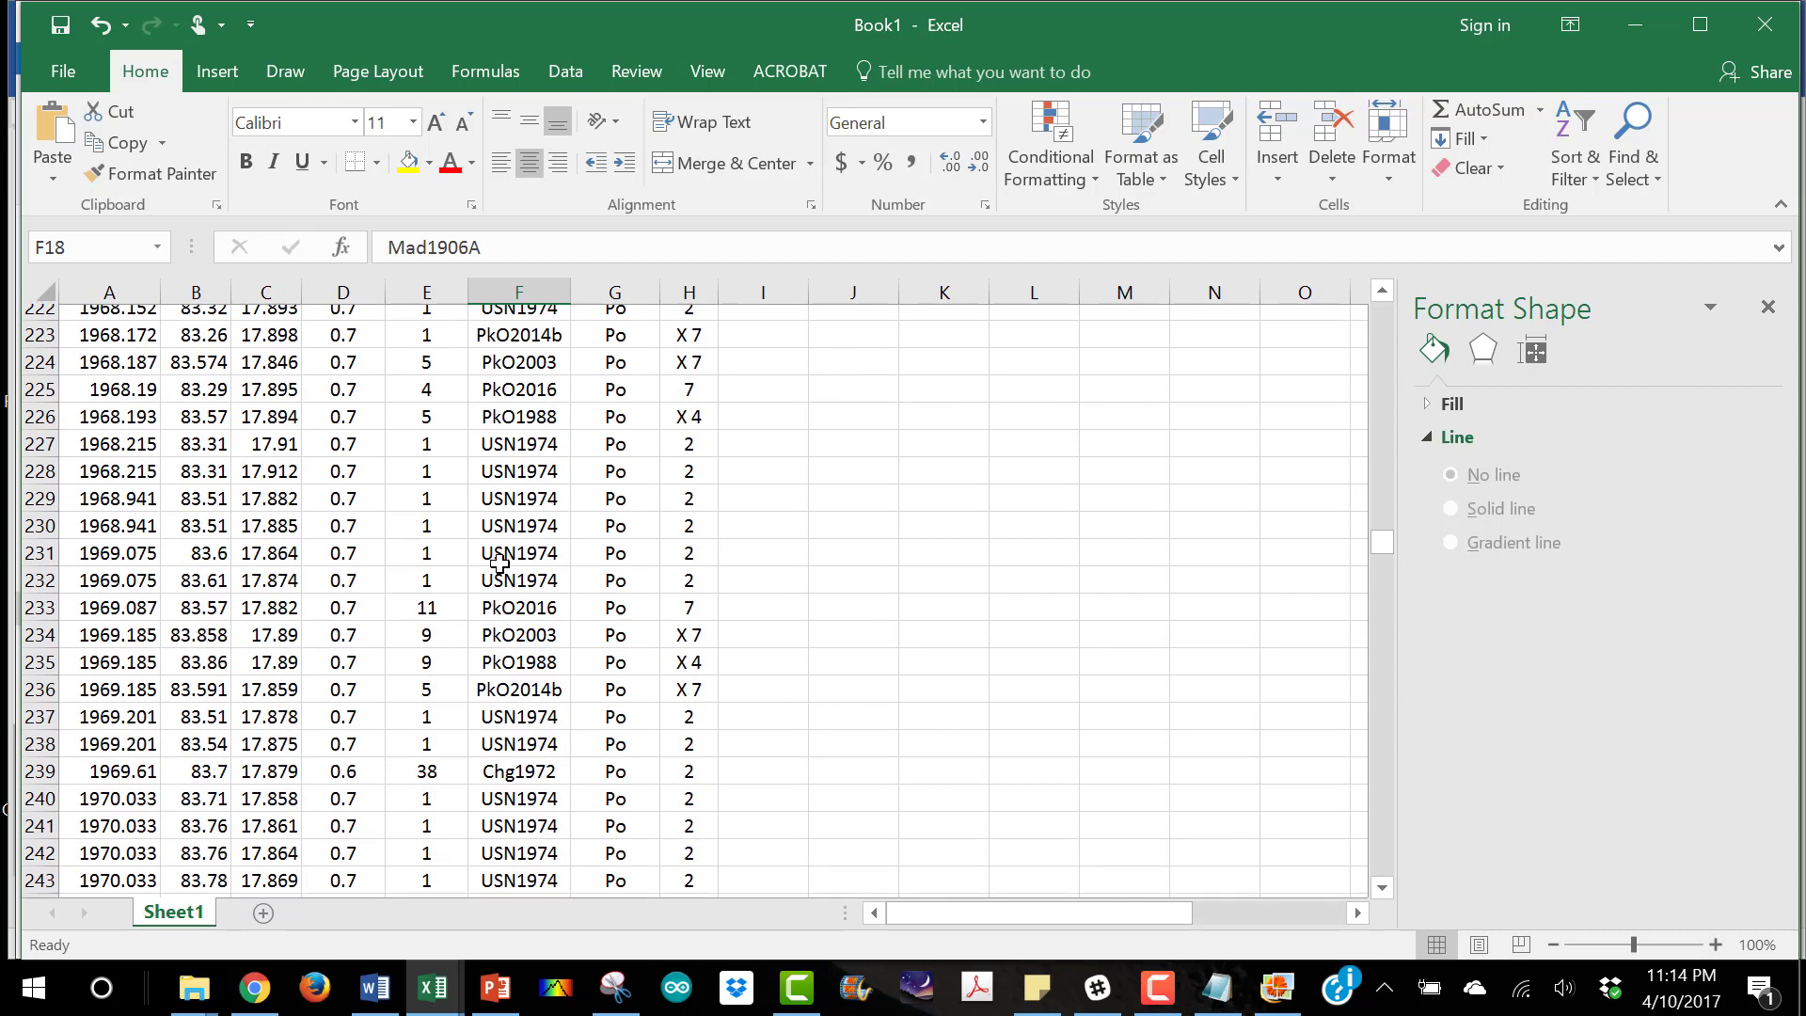
scroll(537, 477, "down", 1)
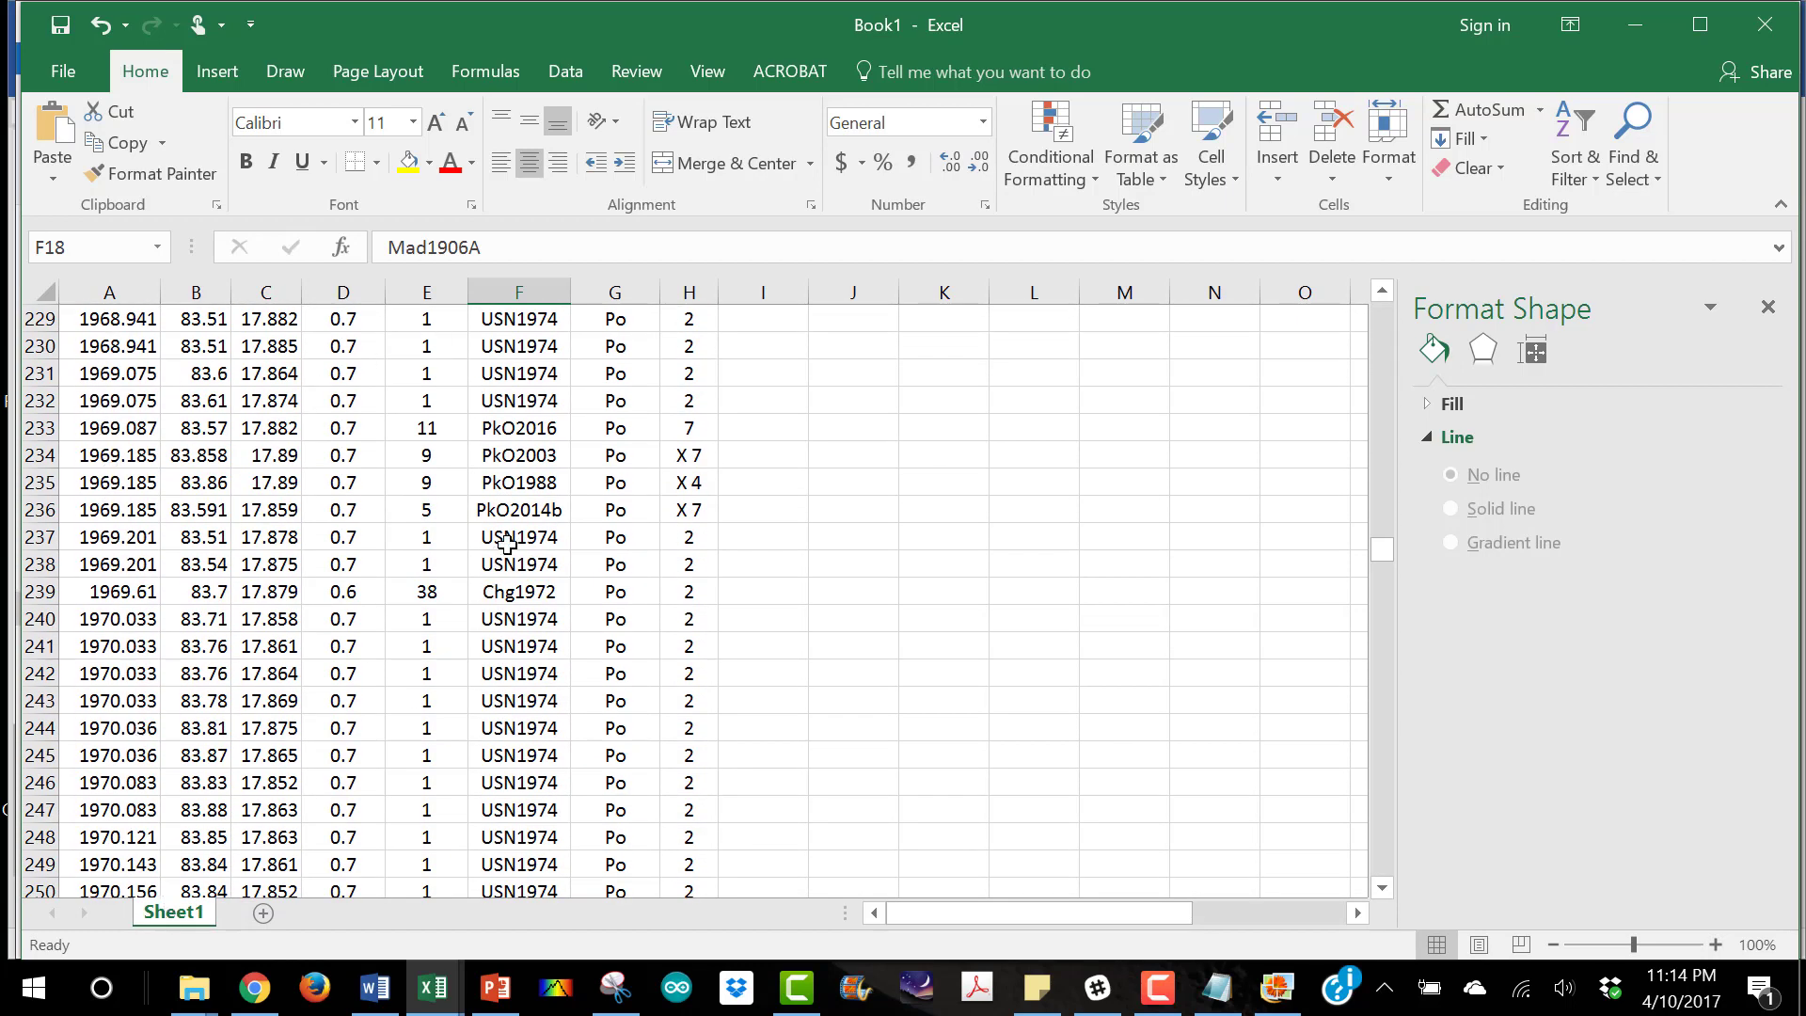
scroll(508, 565, "down", 4)
scroll(511, 584, "down", 8)
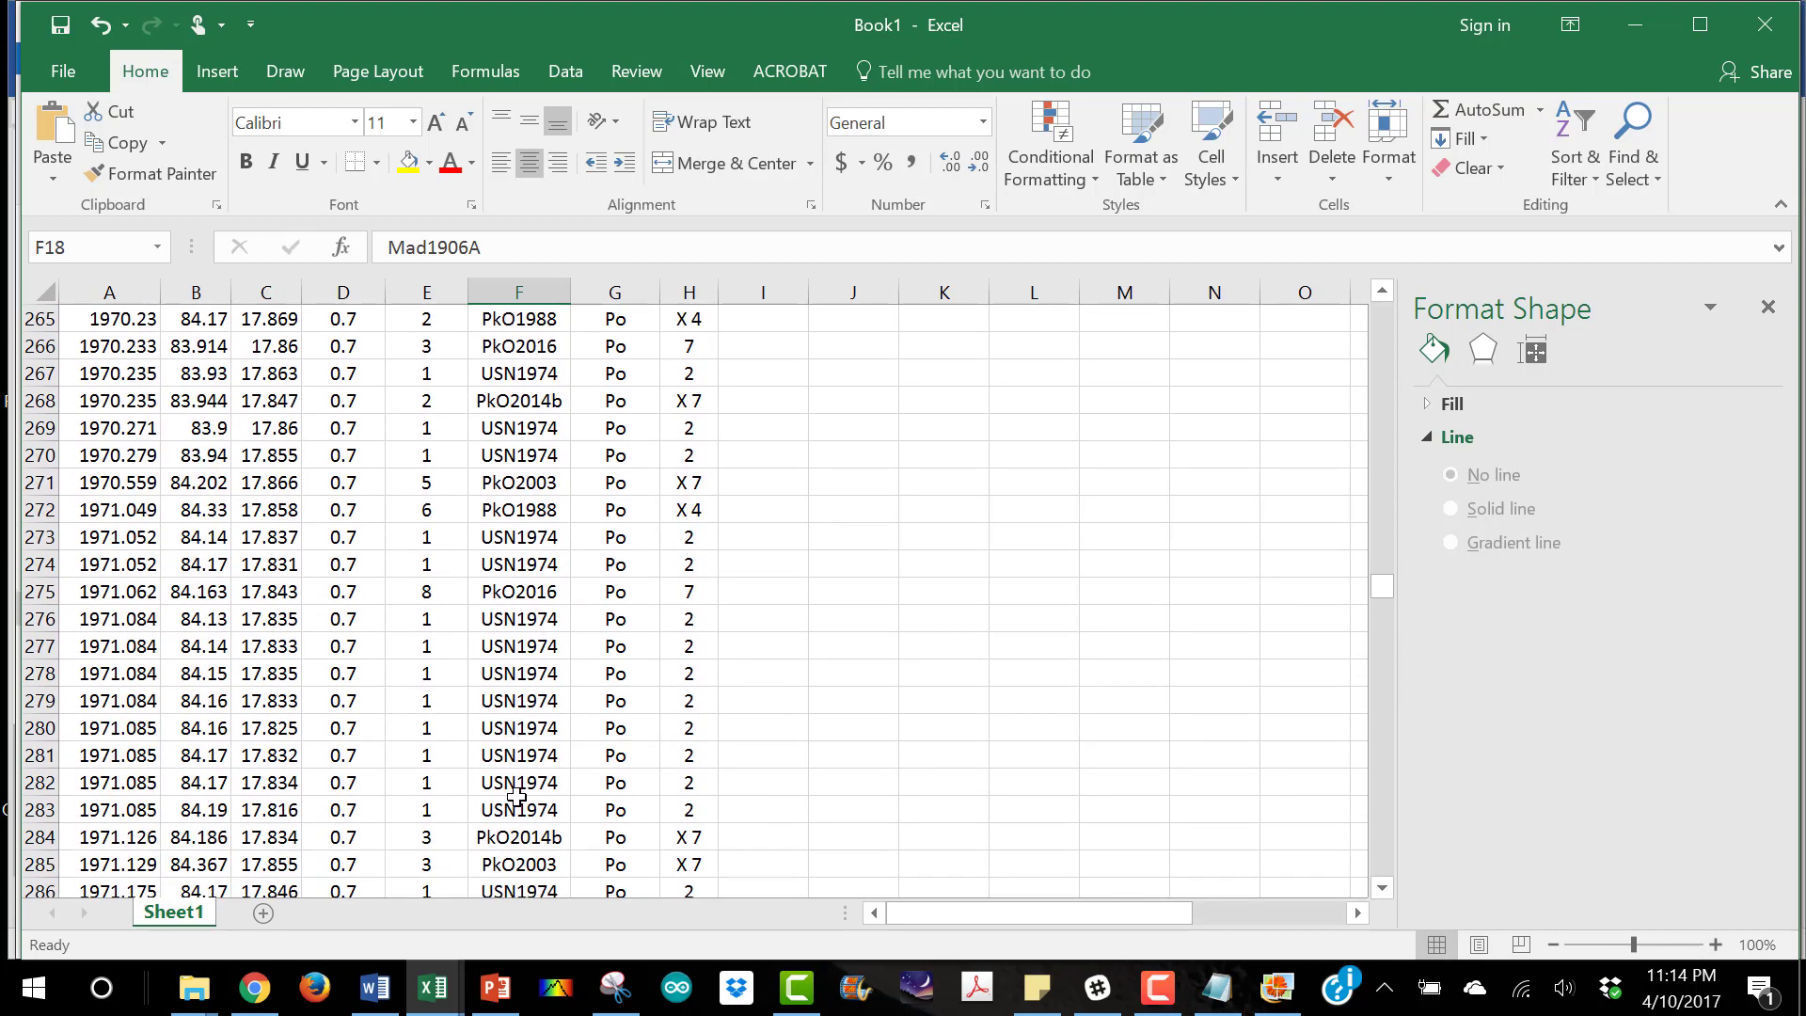
scroll(516, 797, "down", 5)
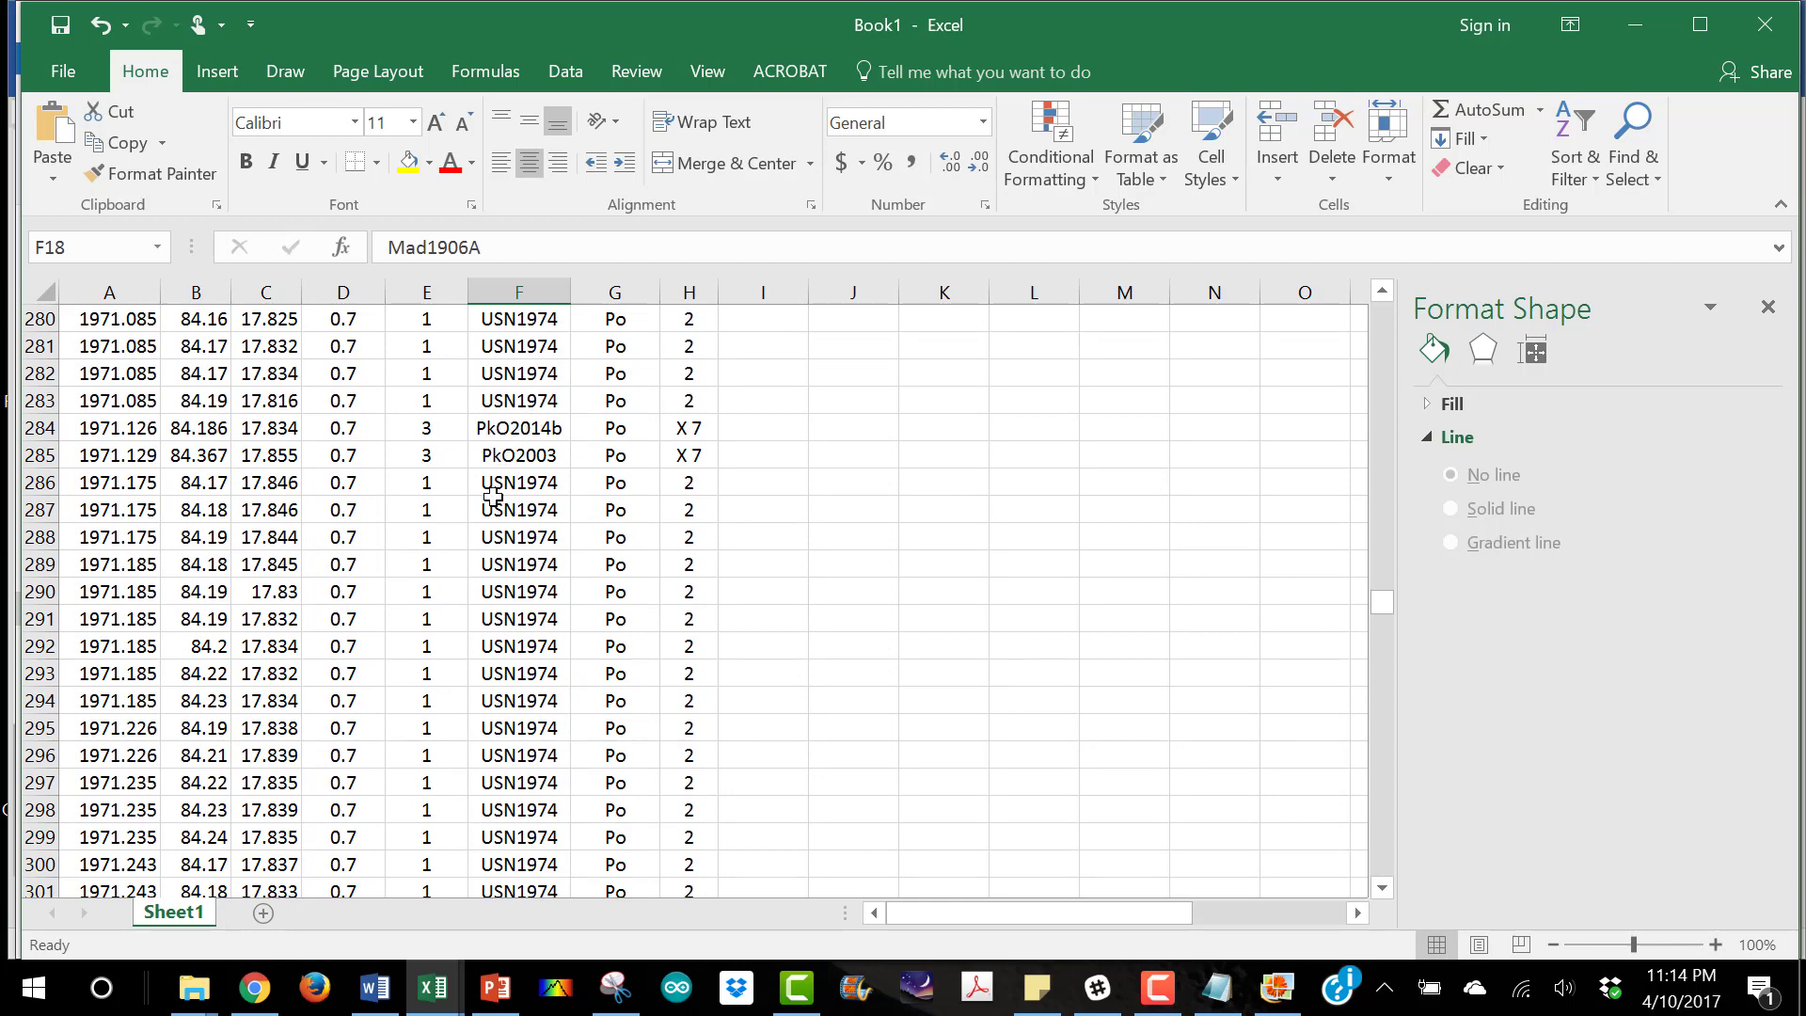
scroll(492, 771, "down", 10)
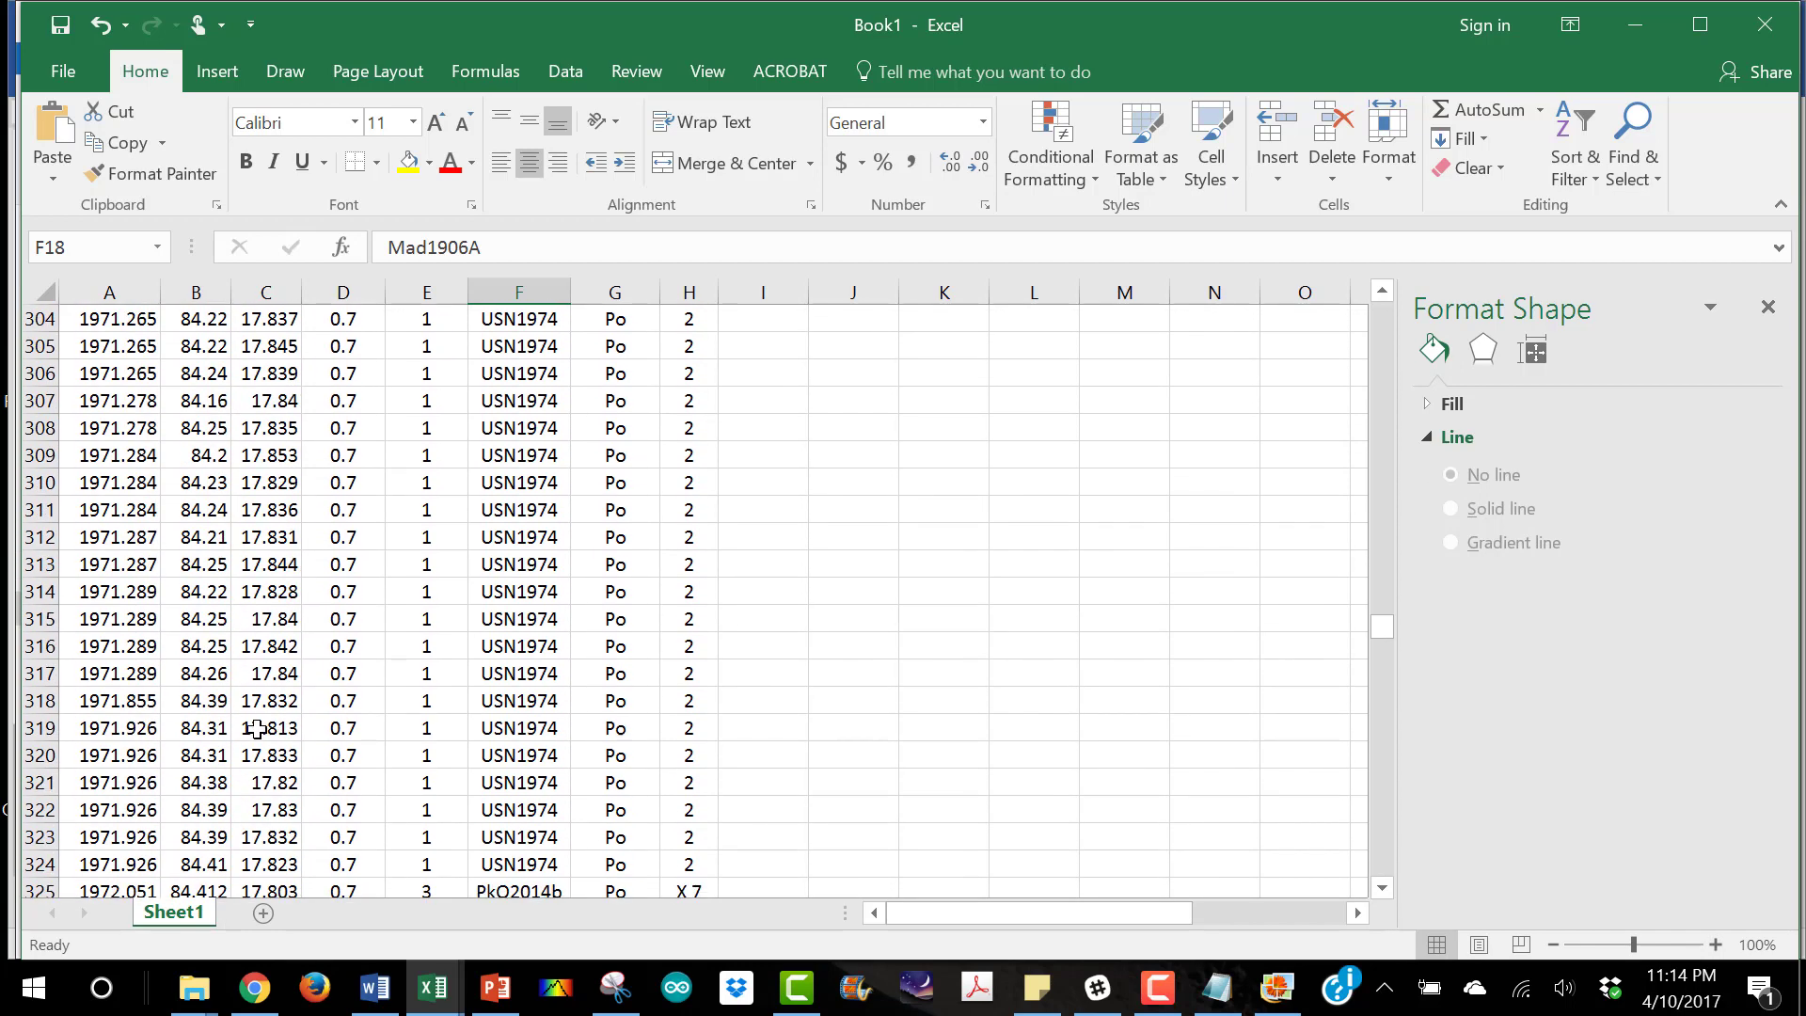
scroll(257, 715, "down", 1)
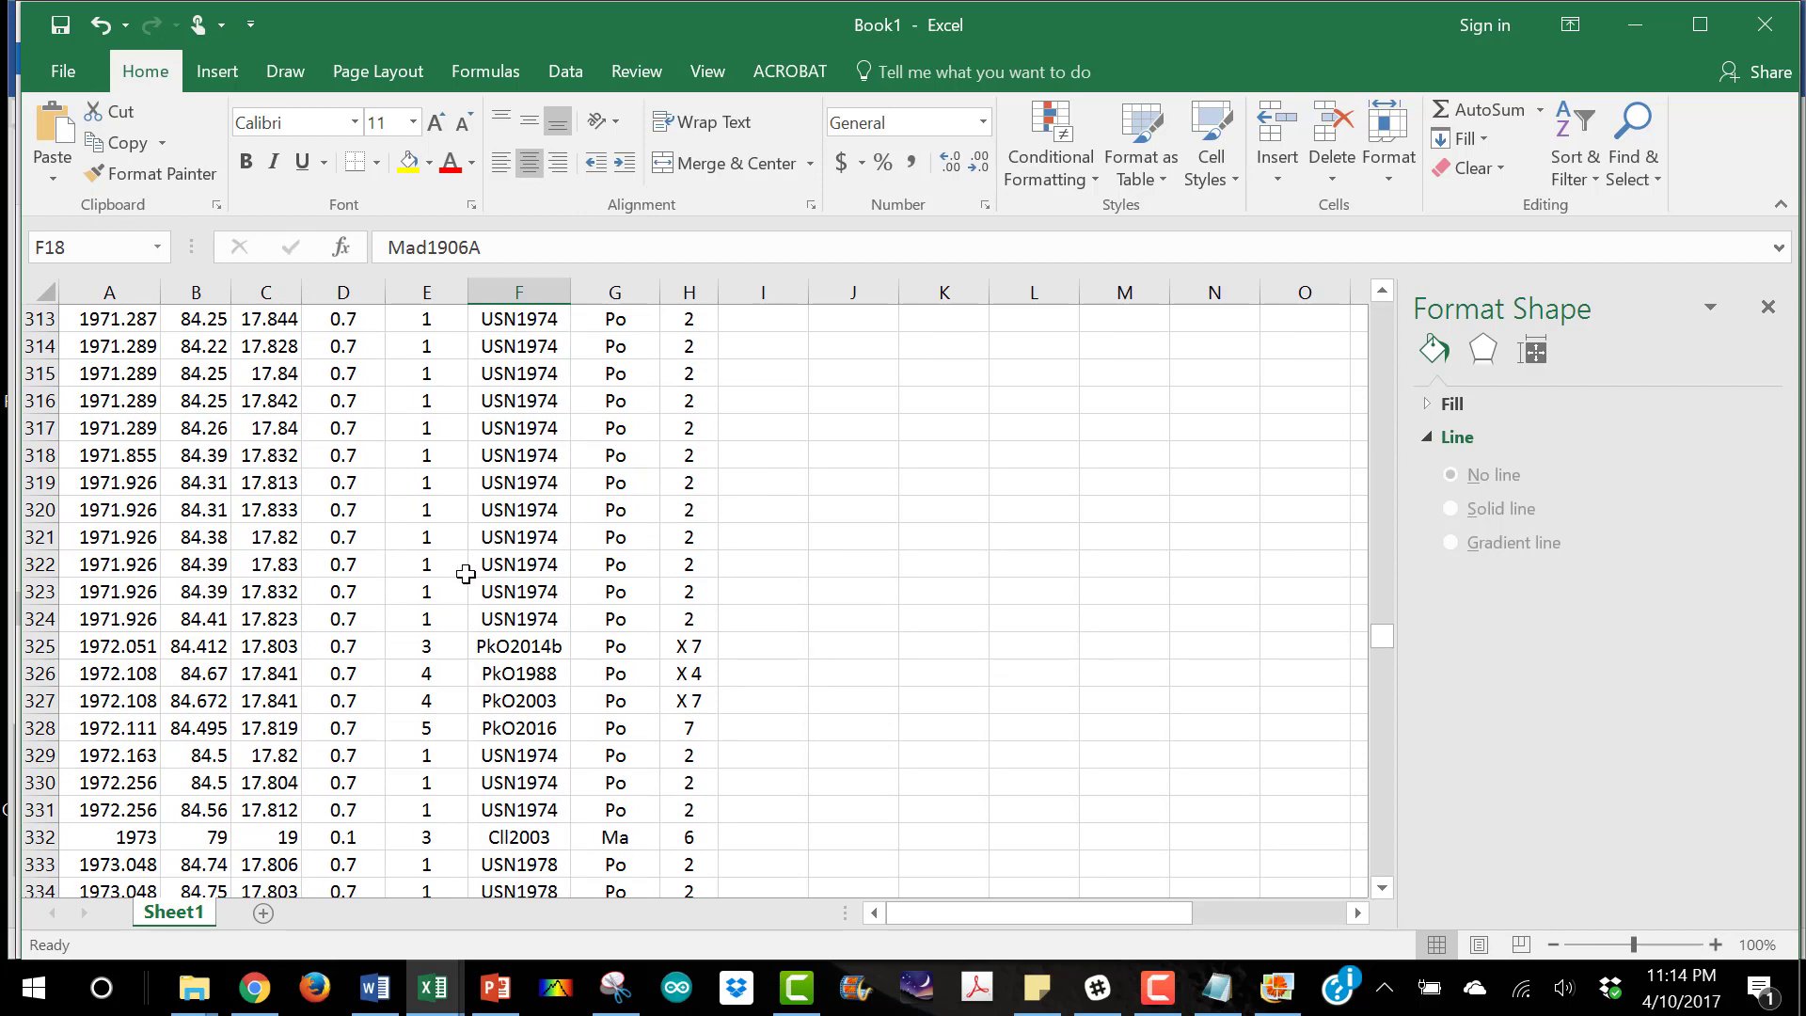
scroll(470, 588, "down", 6)
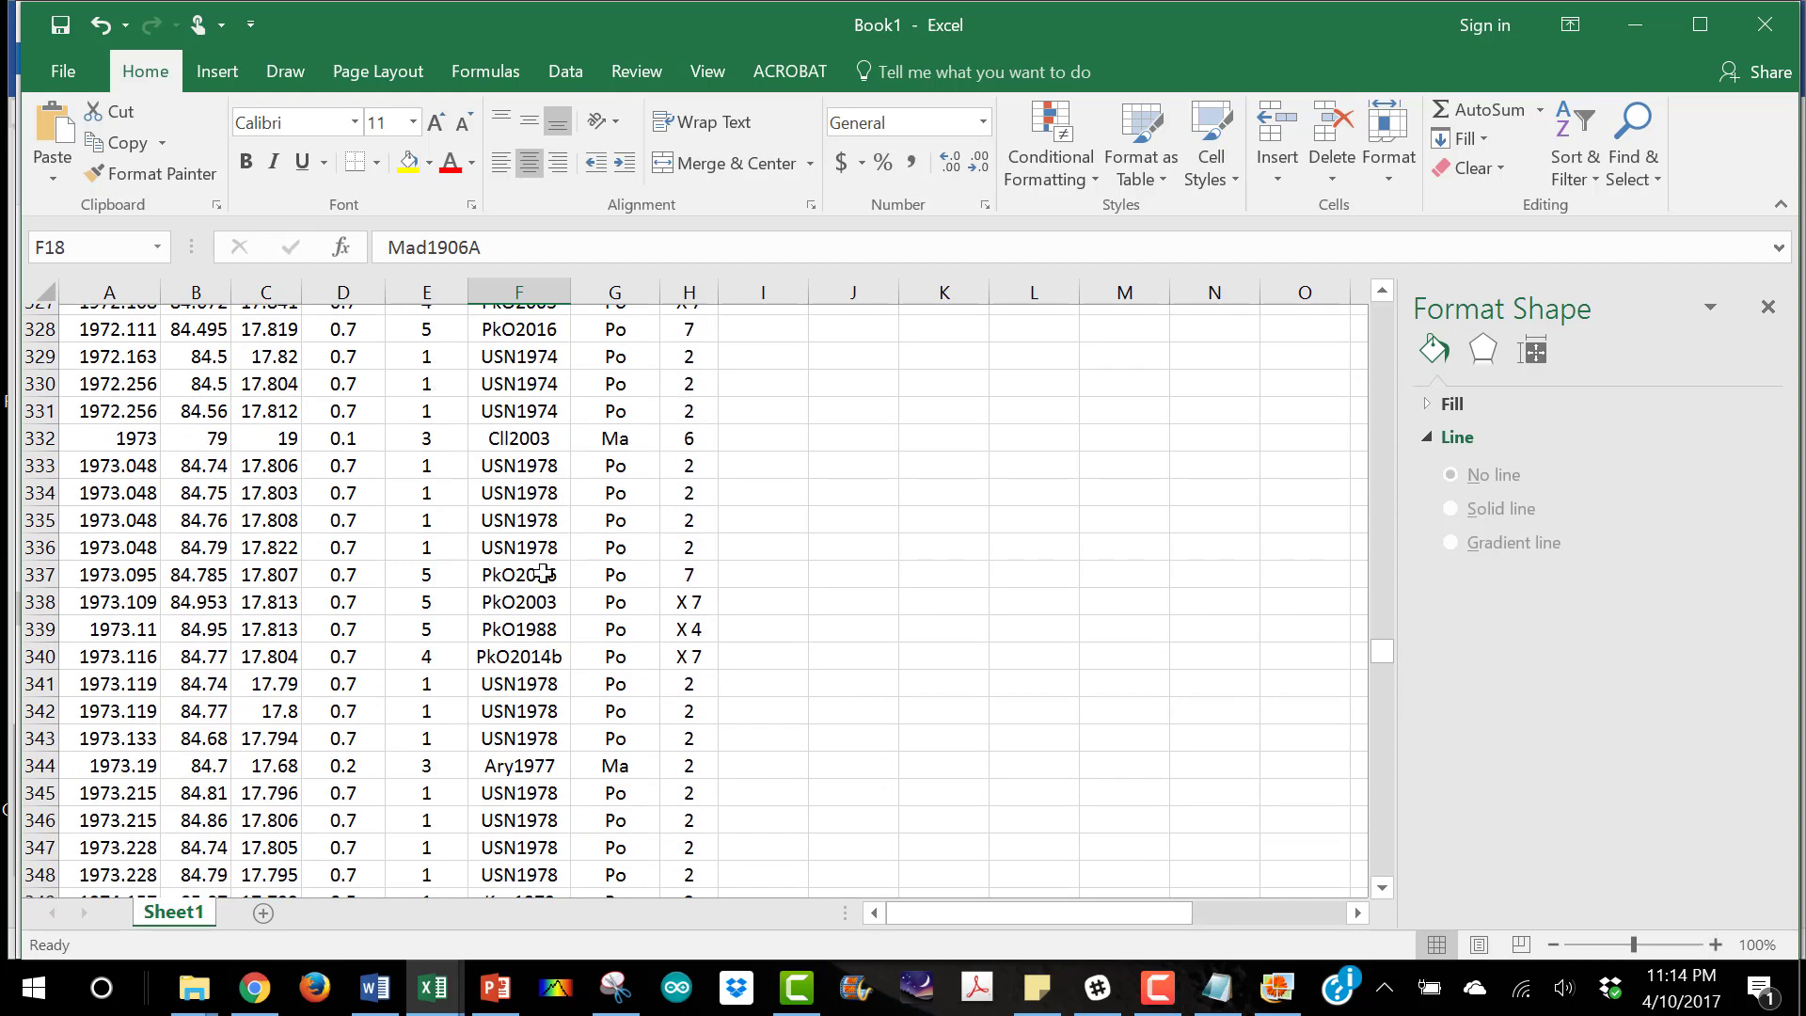
scroll(477, 607, "down", 7)
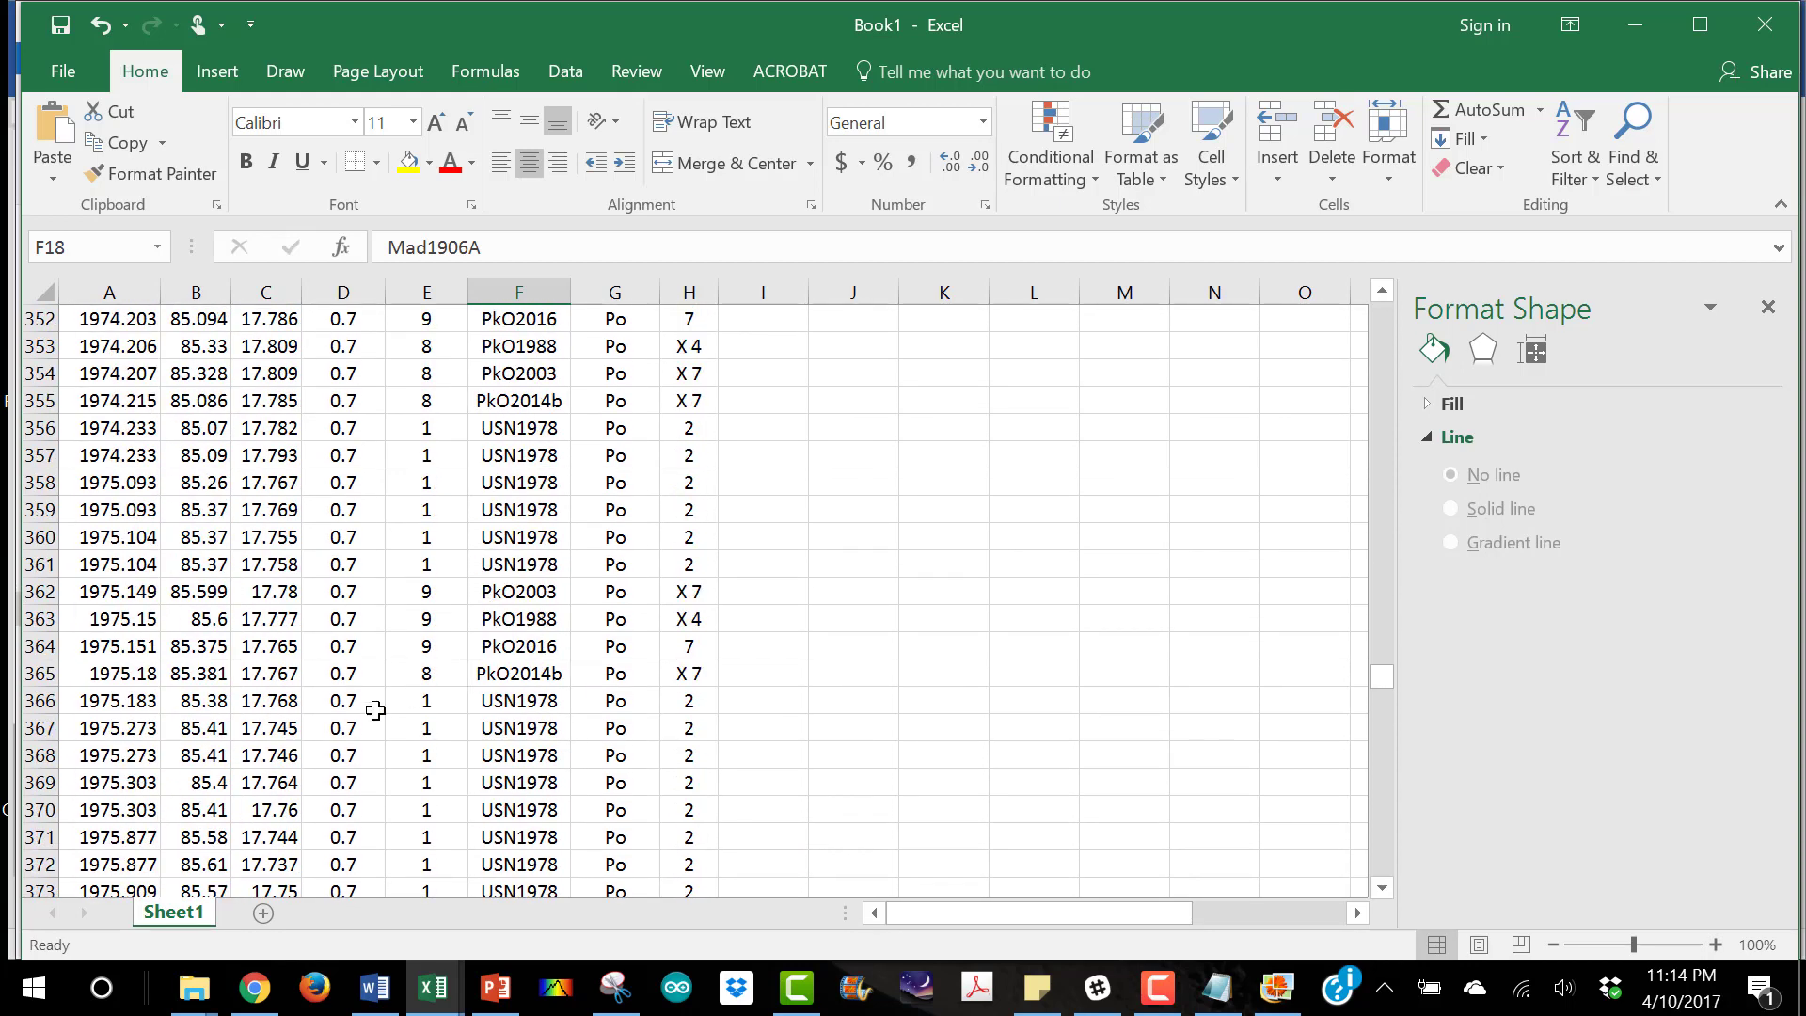
scroll(219, 731, "down", 1)
scroll(367, 565, "up", 19)
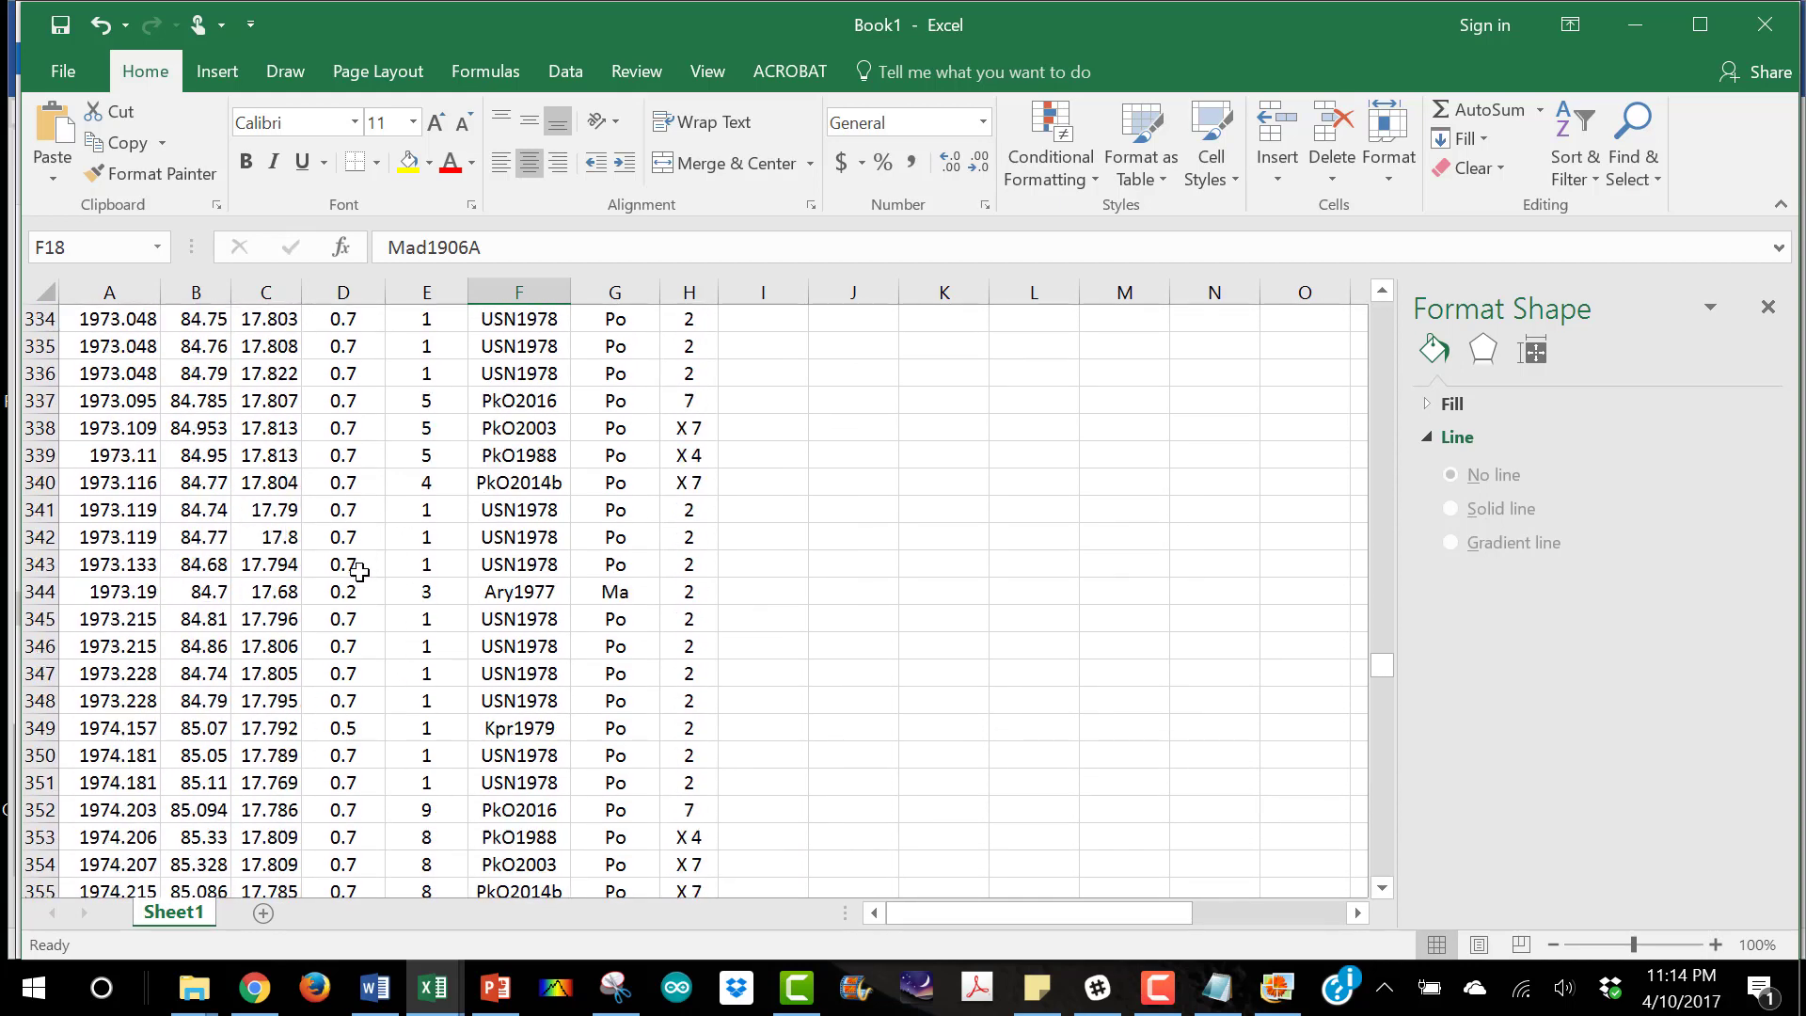
Examine the measurement rows from 1970 through 2012, comparing the PA and Sep values, aperture, number of observations, reference codes and methods
scroll(359, 571, "up", 12)
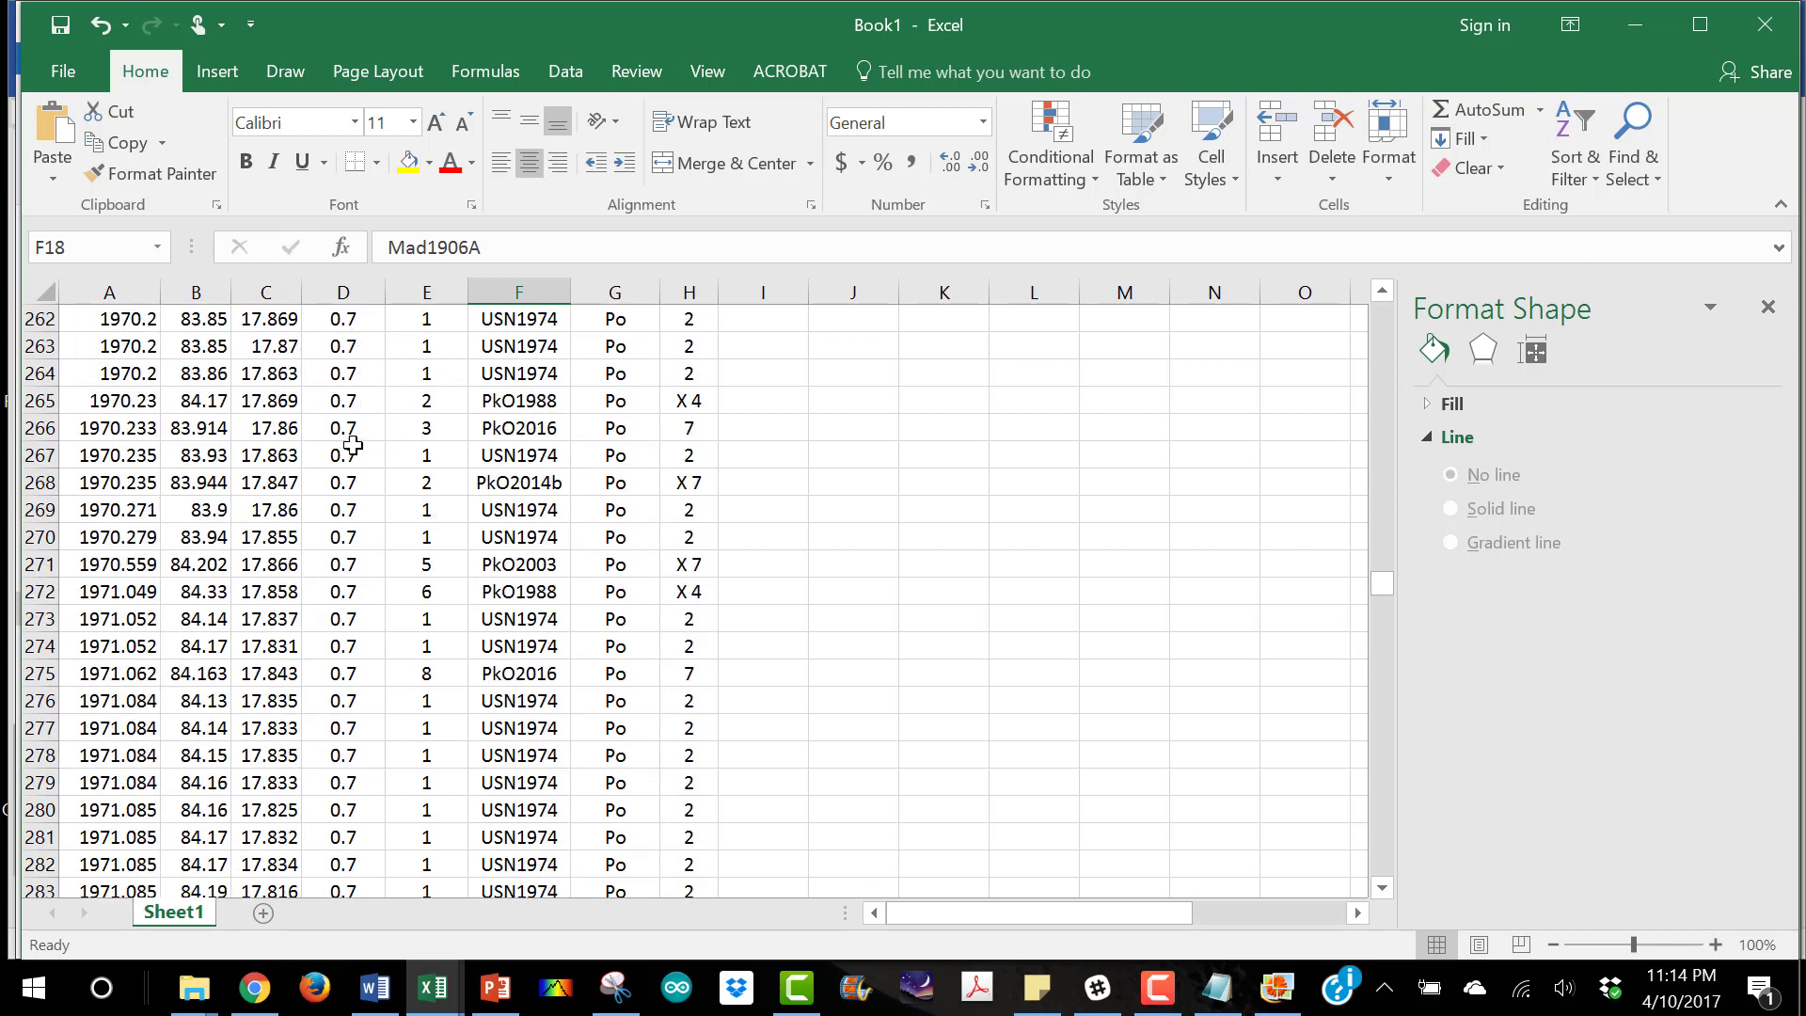
scroll(344, 712, "down", 20)
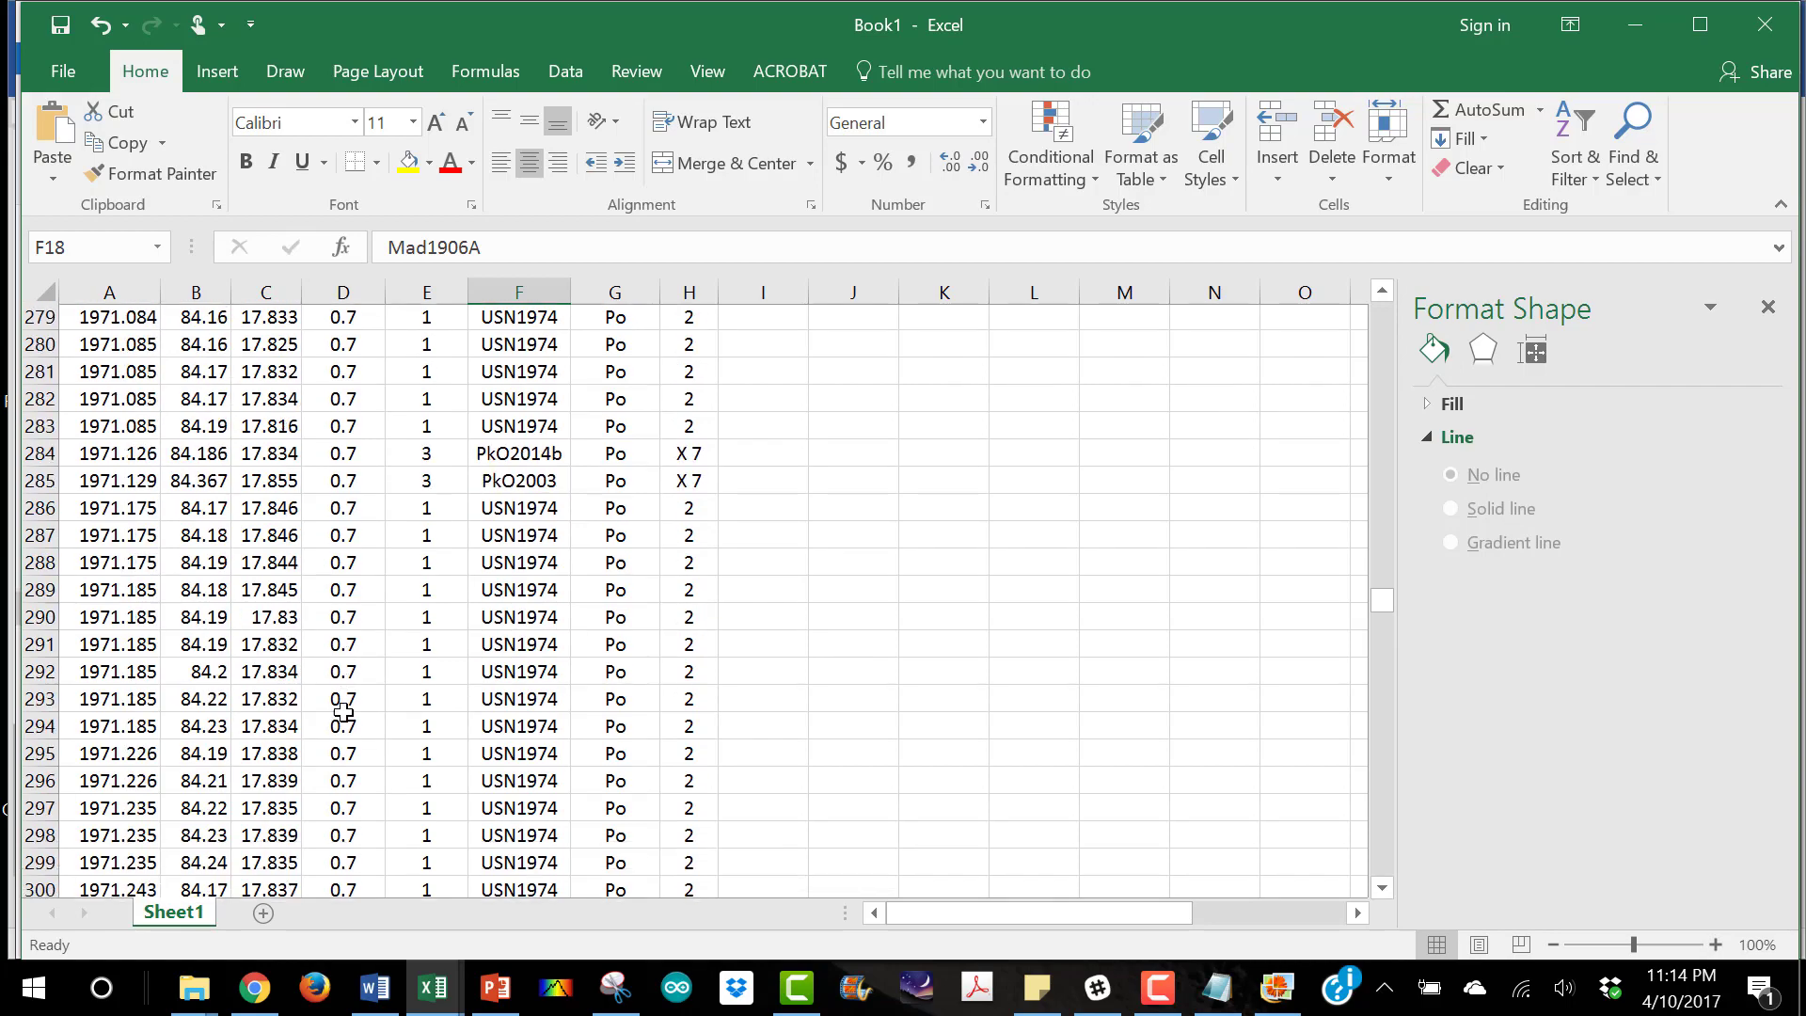
scroll(342, 700, "down", 17)
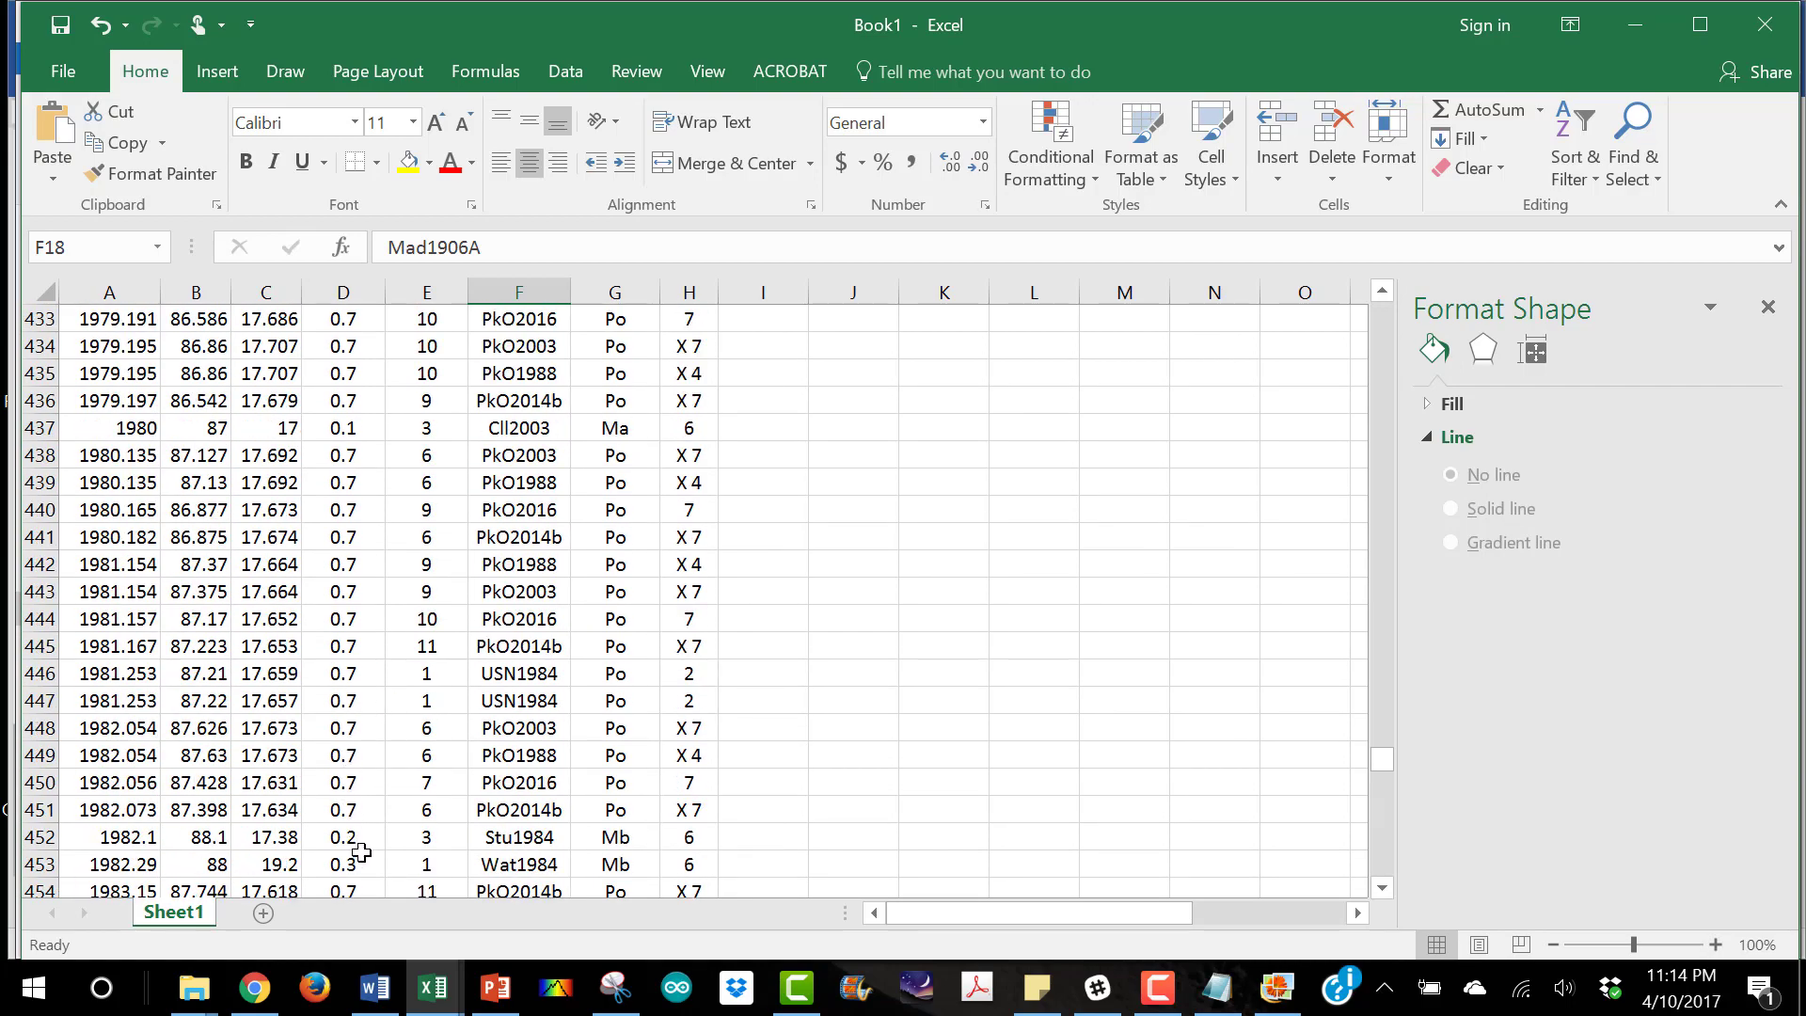
scroll(340, 722, "down", 6)
scroll(340, 721, "down", 20)
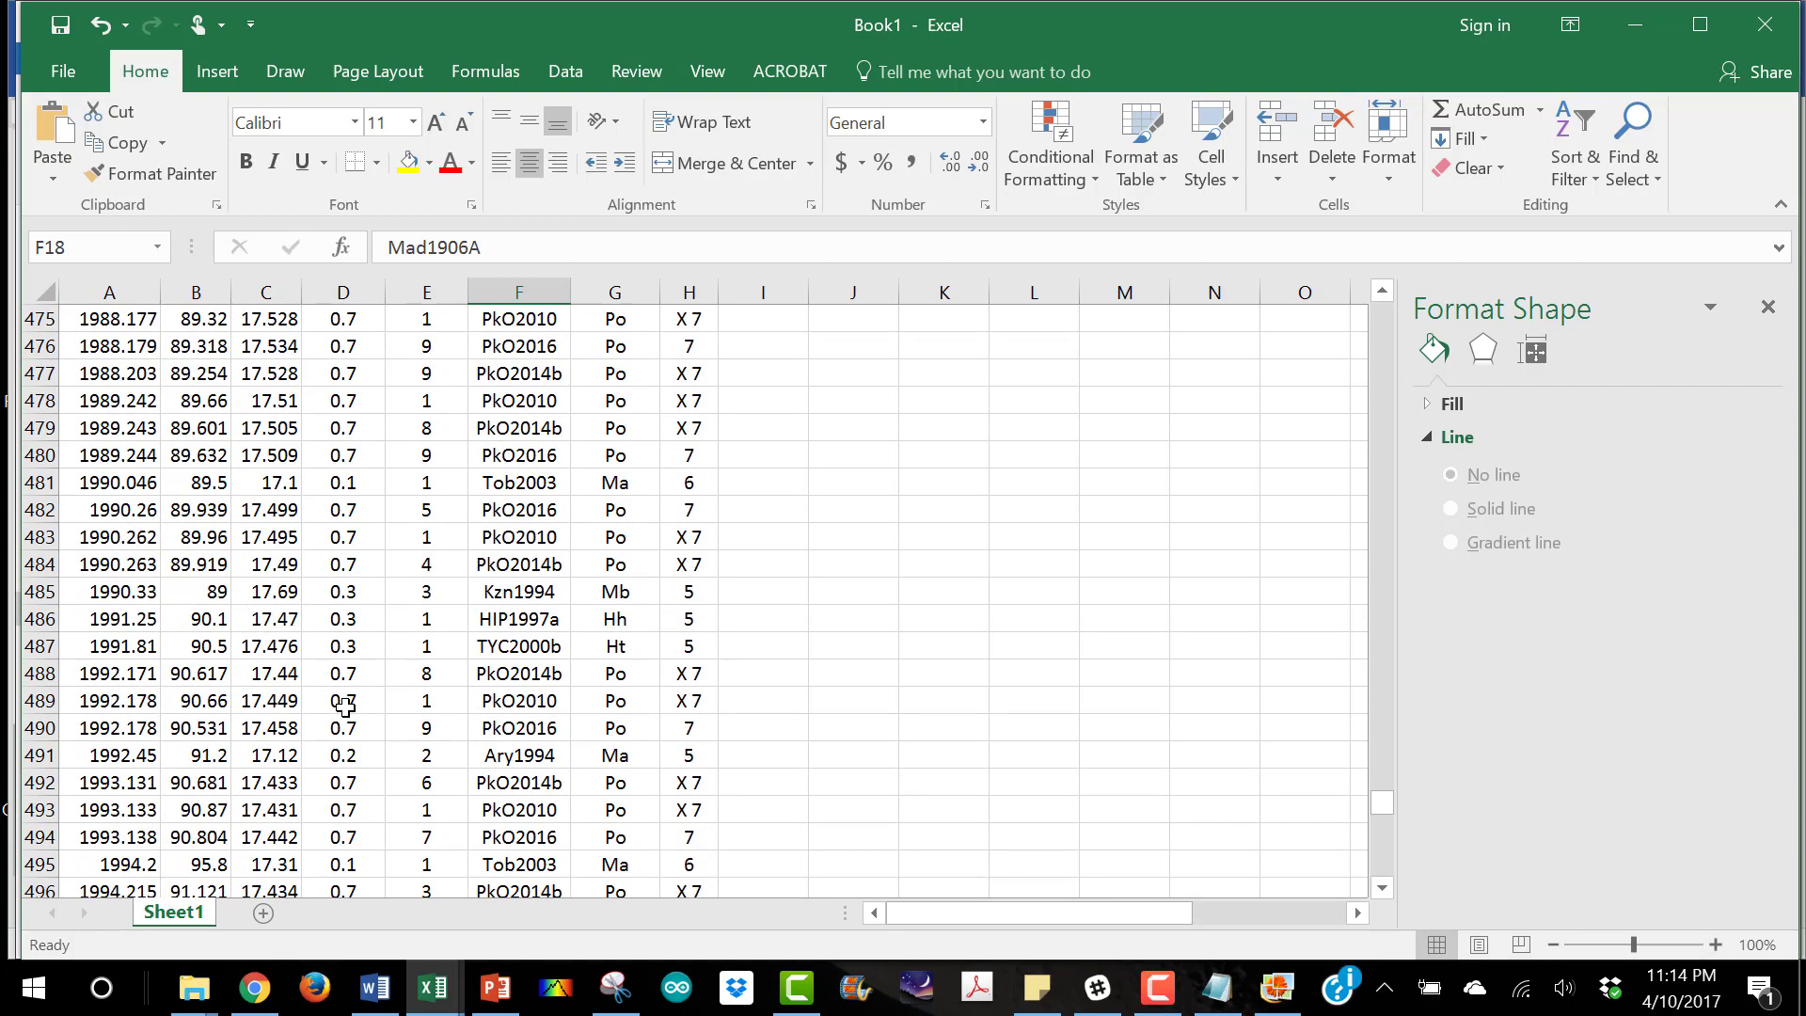
scroll(342, 745, "down", 7)
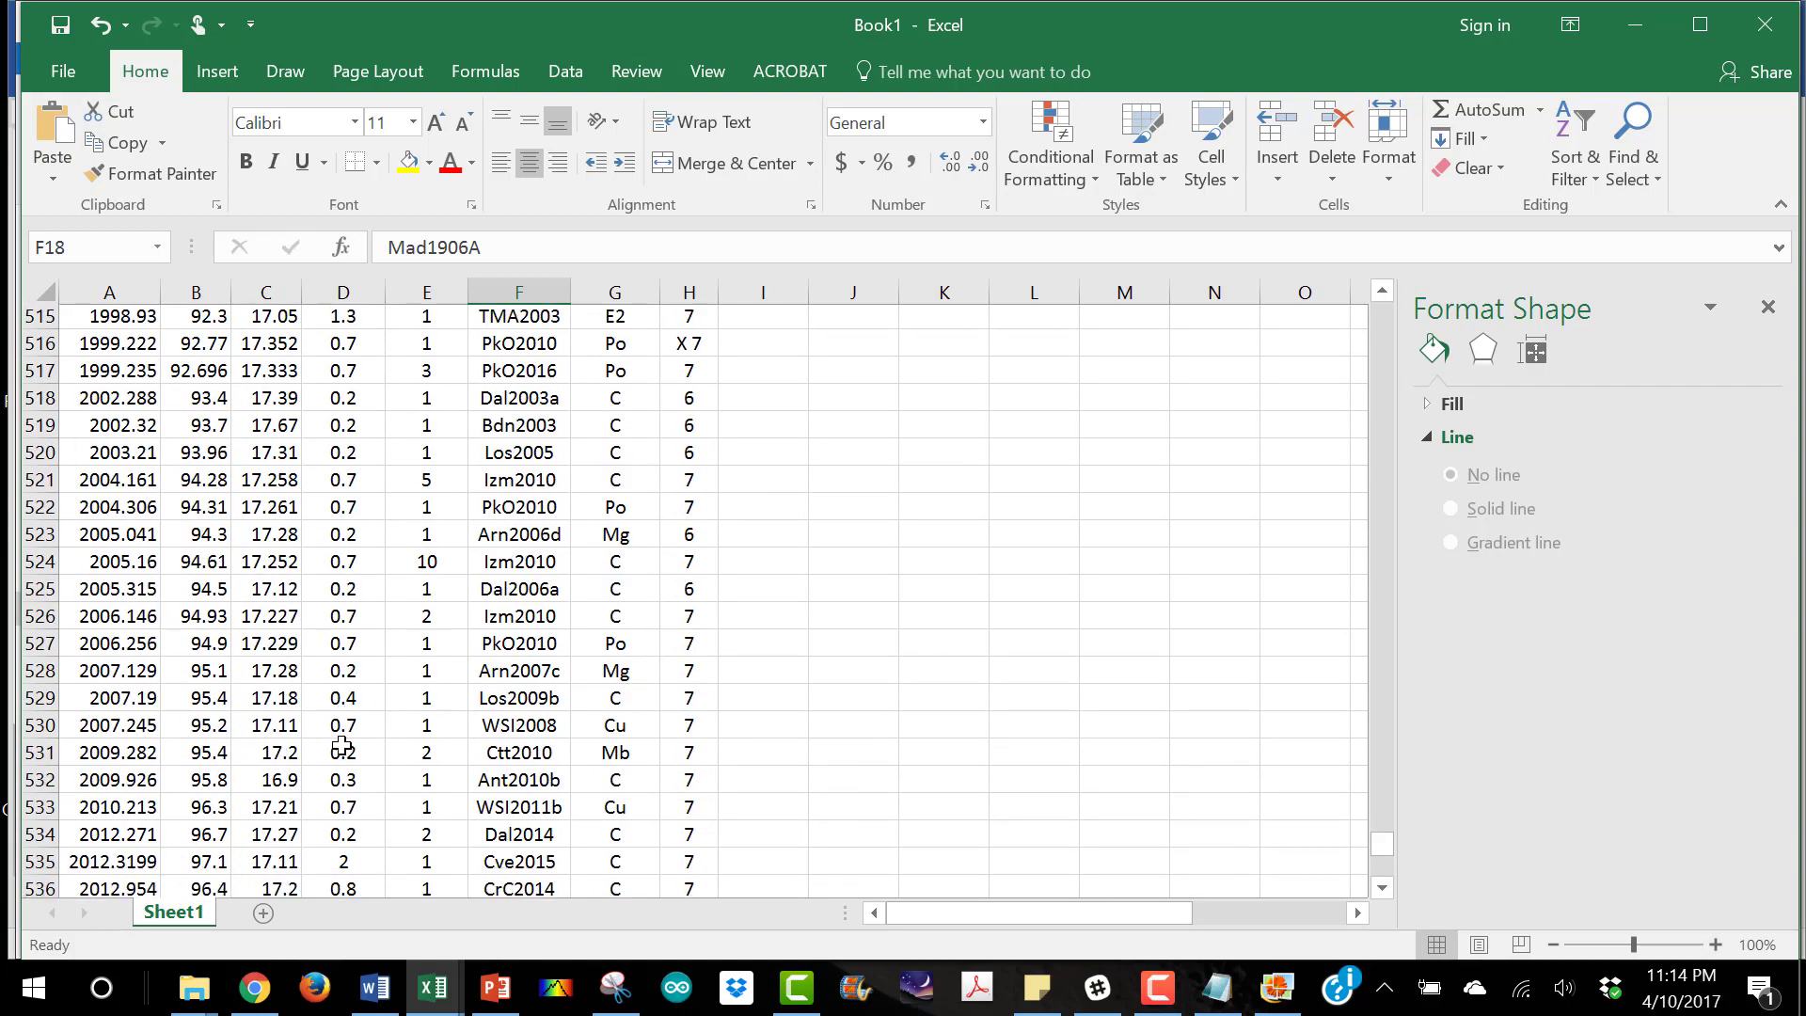
scroll(329, 559, "up", 20)
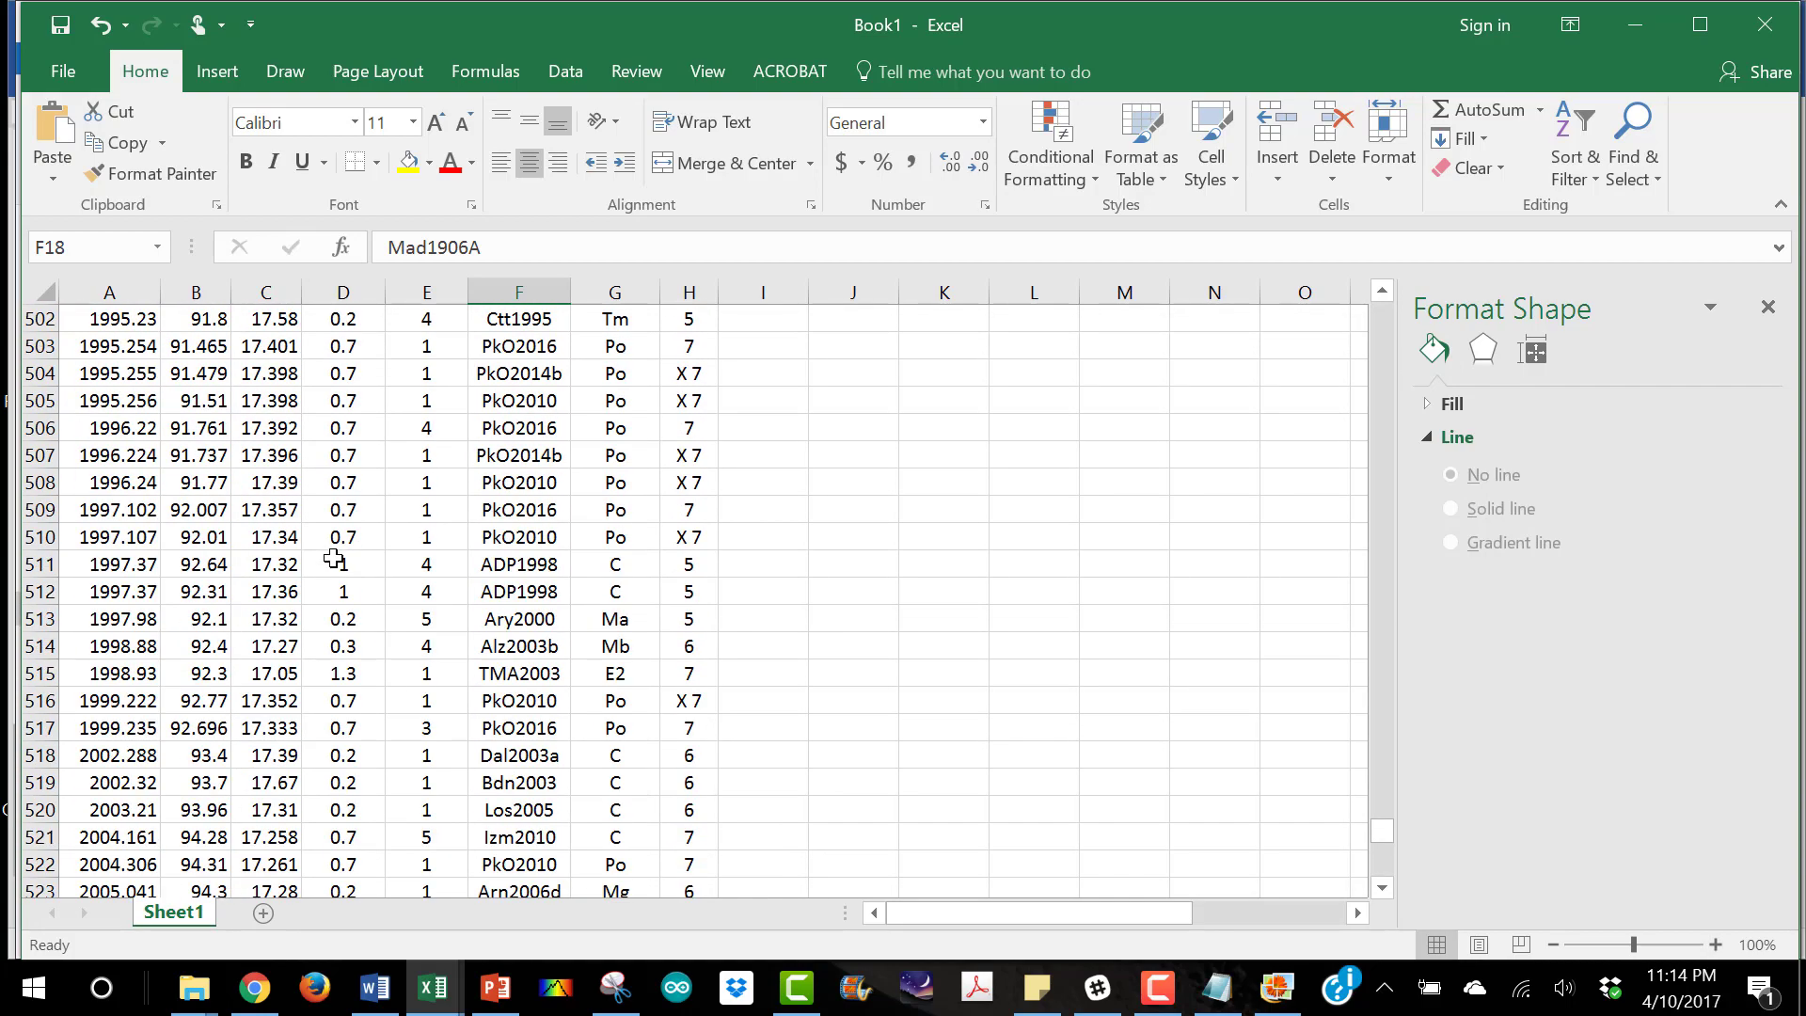
scroll(337, 559, "up", 20)
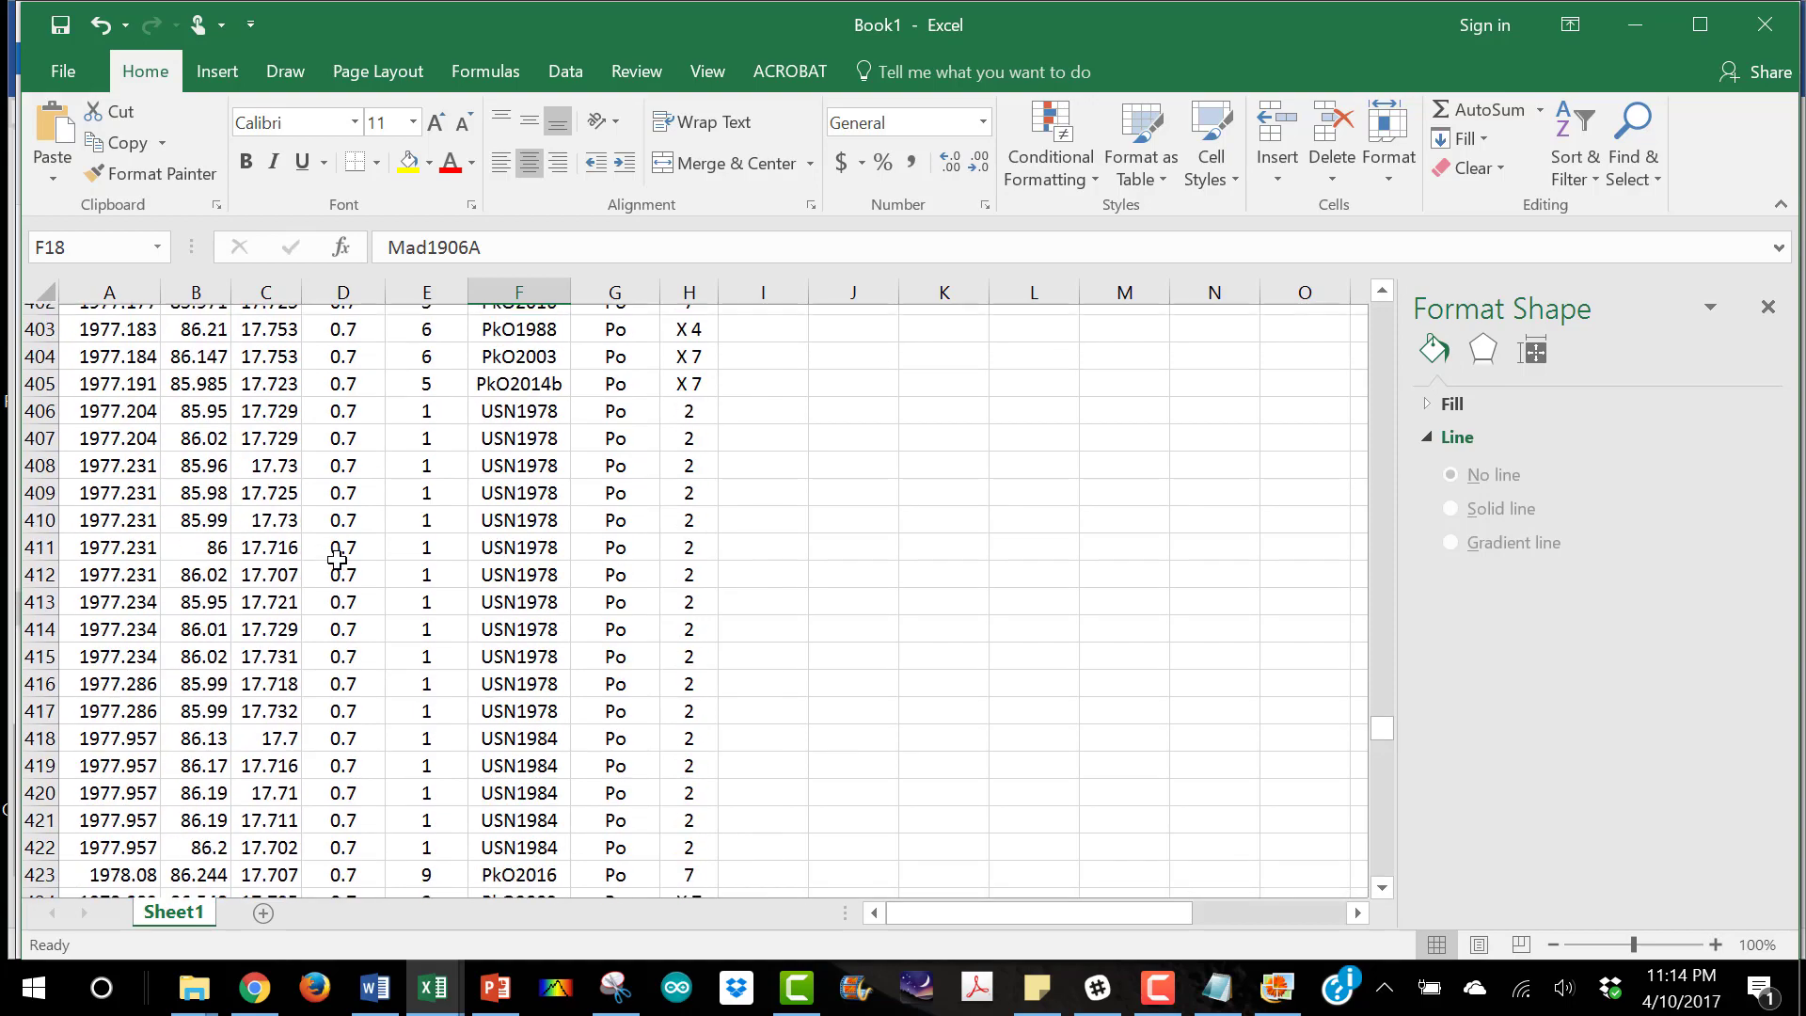
scroll(340, 555, "up", 20)
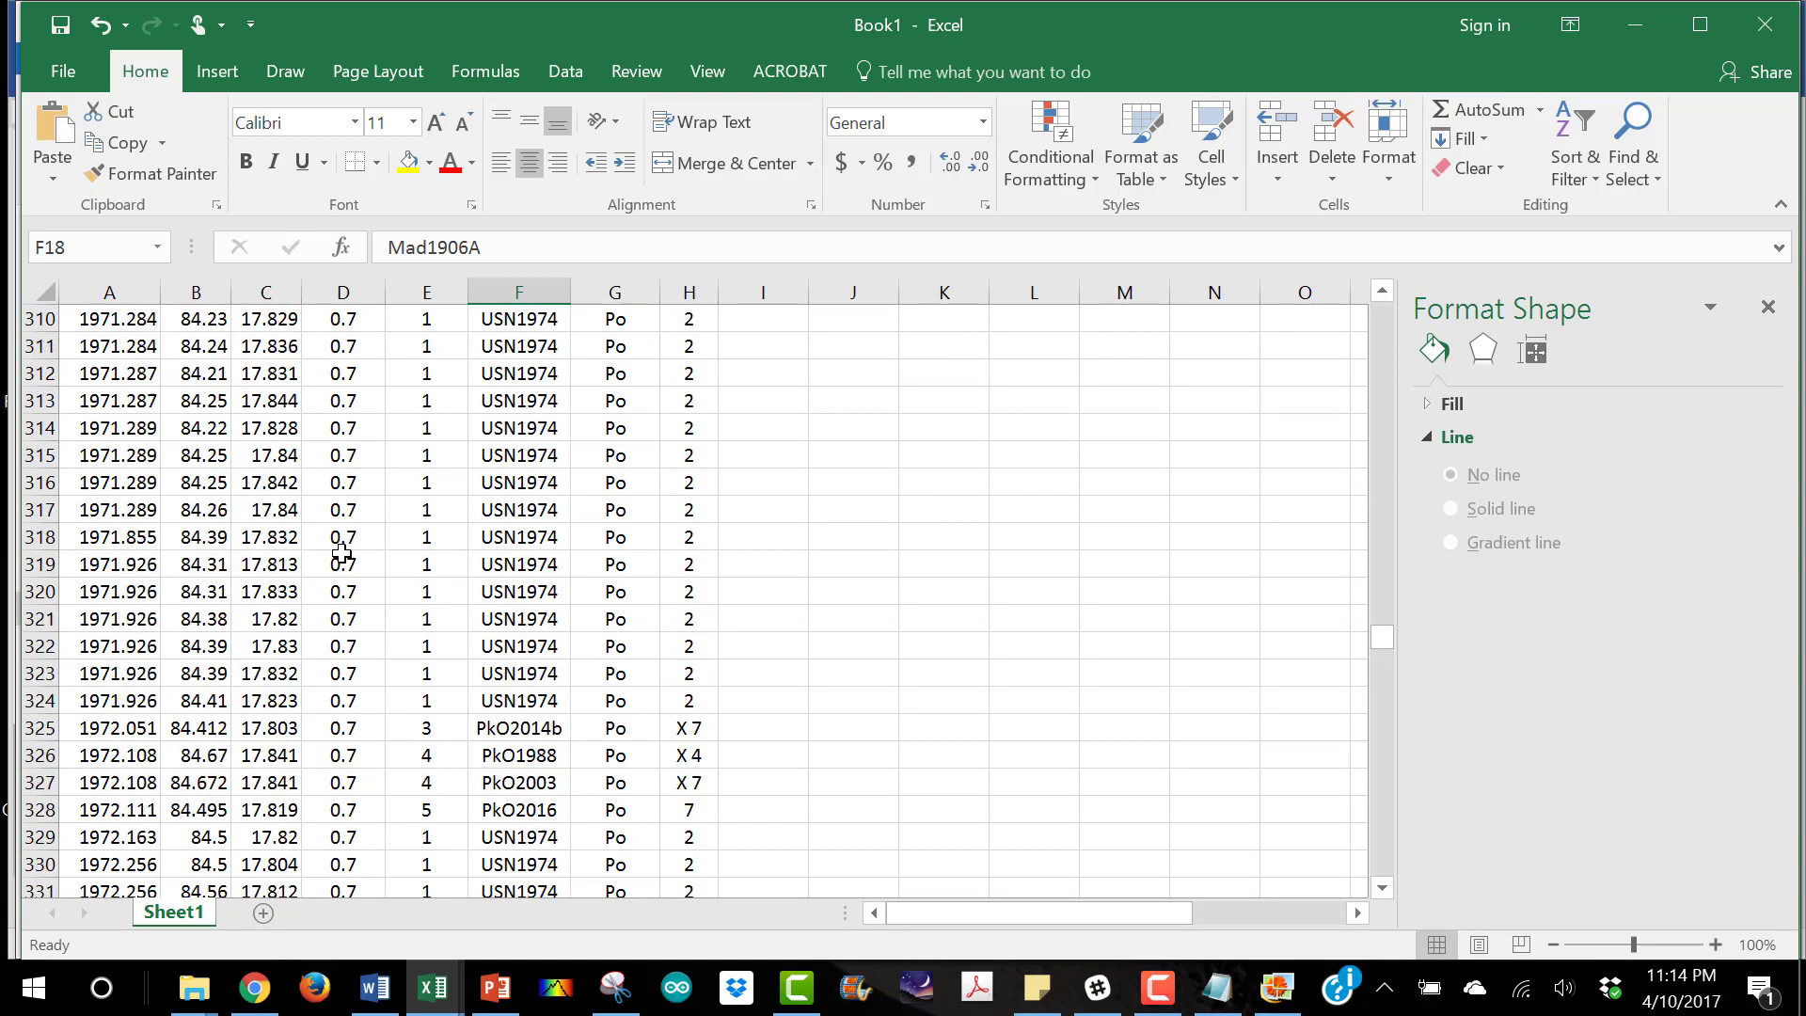